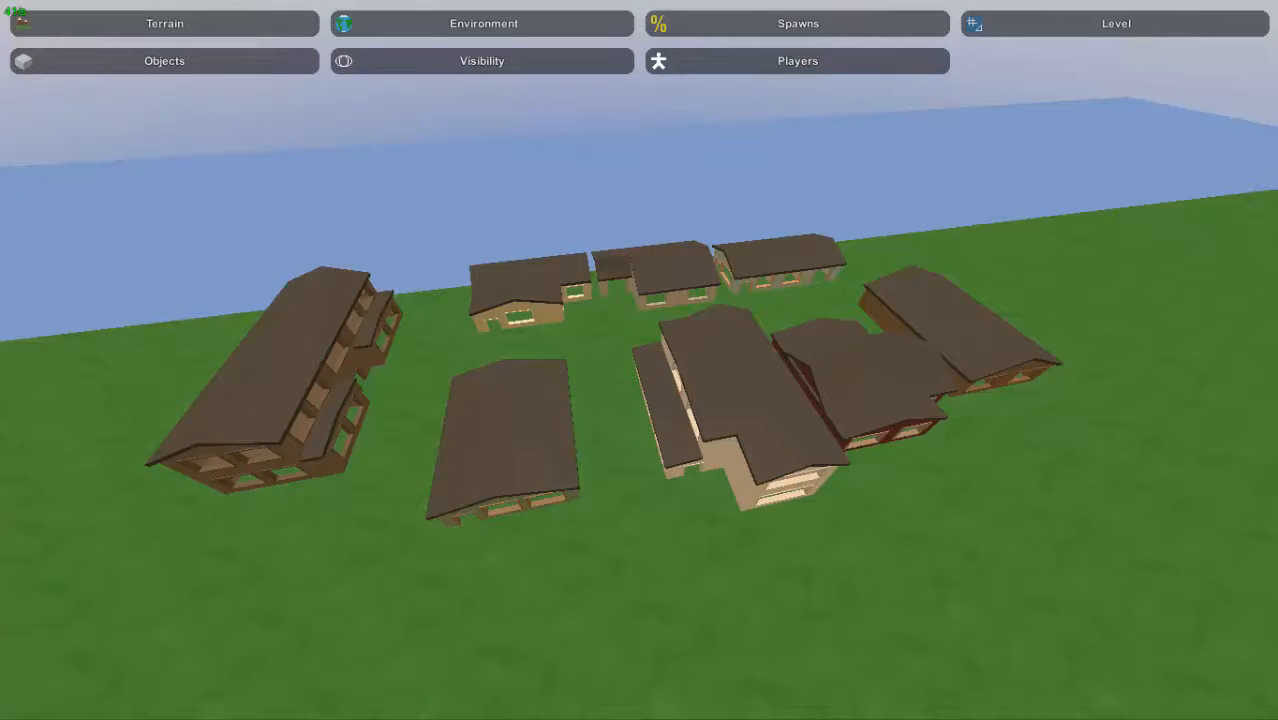
Look over the group of empty houses on the grass from above
key("w")
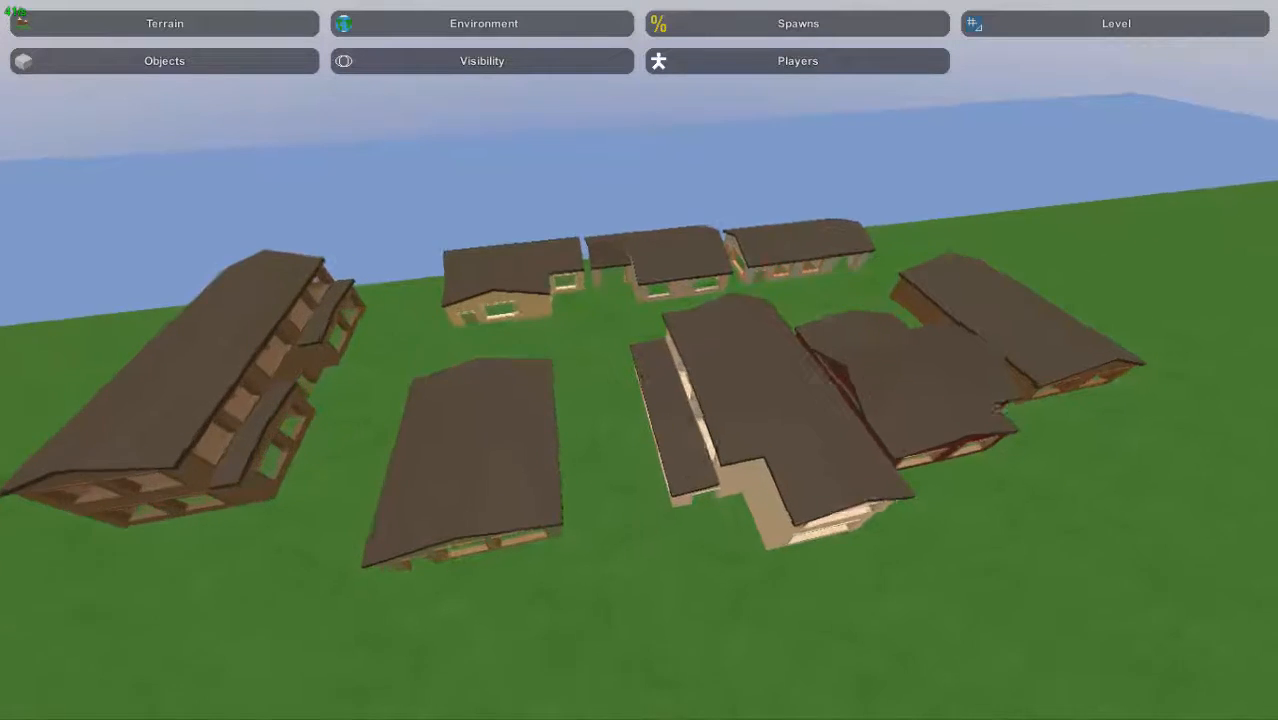
key("s")
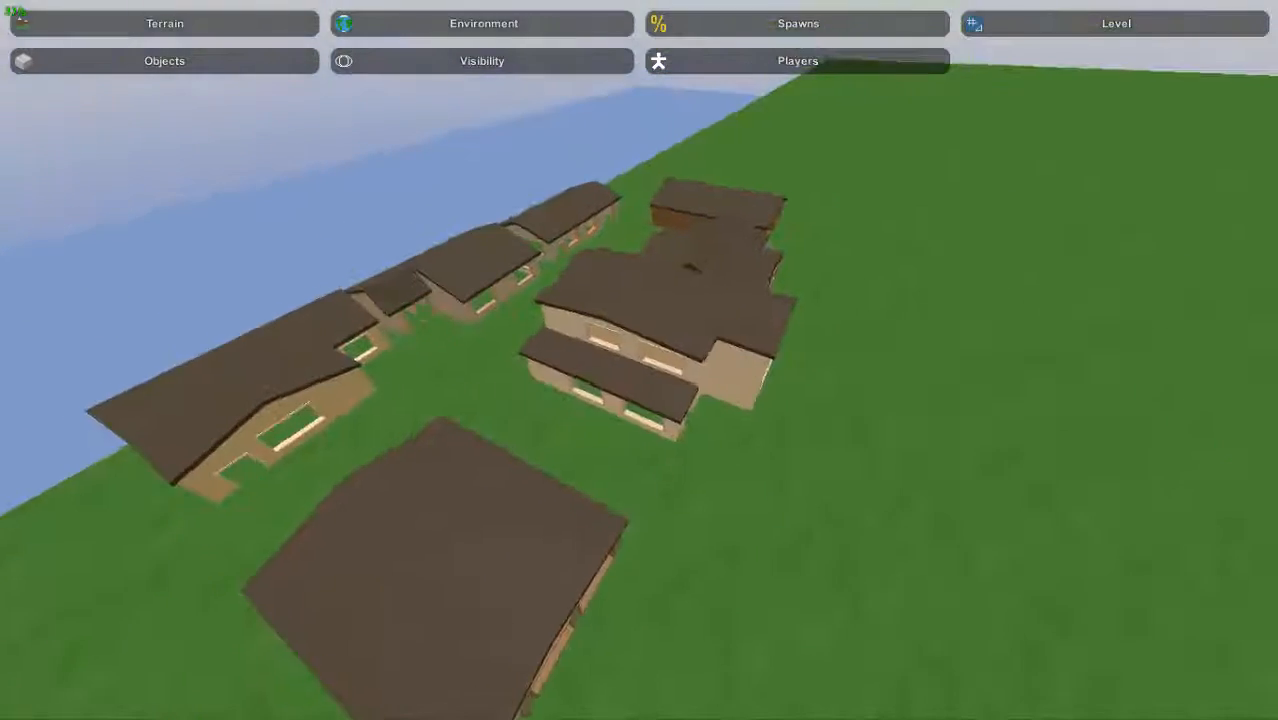
key("w")
mouse_move(639, 360)
right_mouse_down()
mouse_move(615, 368)
mouse_move(675, 395)
mouse_move(1000, 385)
mouse_move(645, 370)
right_mouse_up()
key("s")
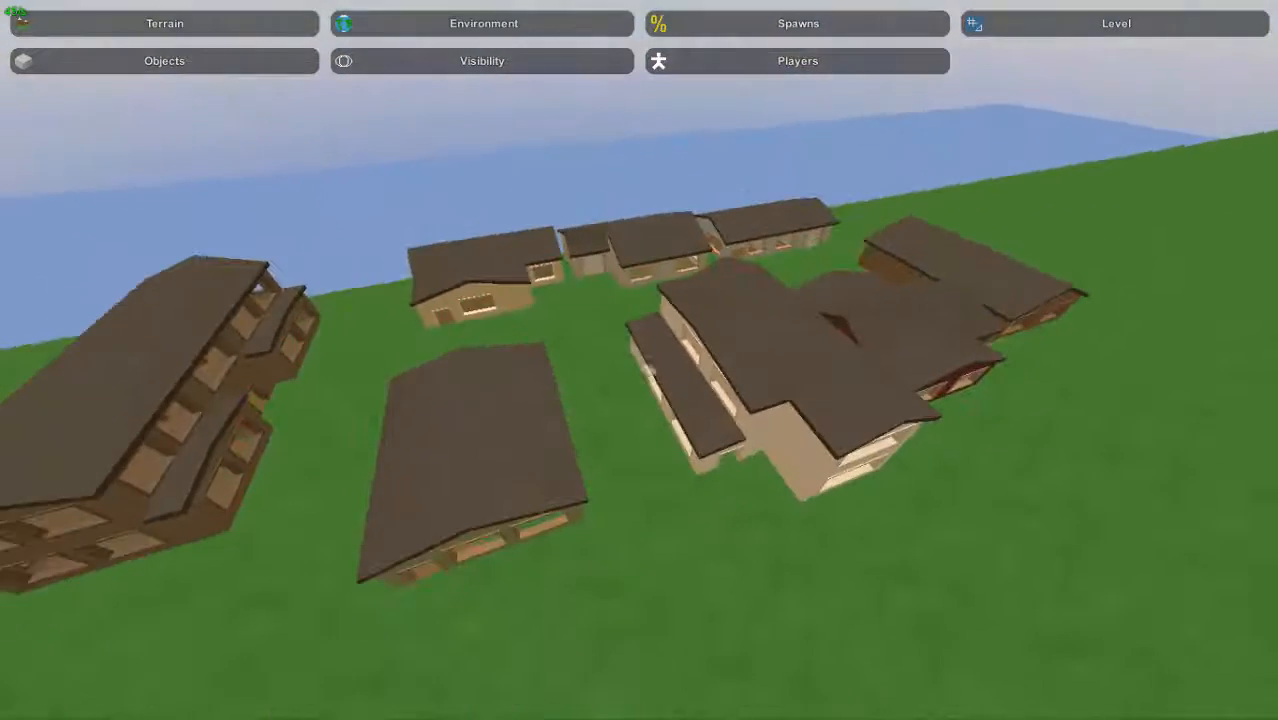
key("d")
right_click_drag(850, 325, 668, 371)
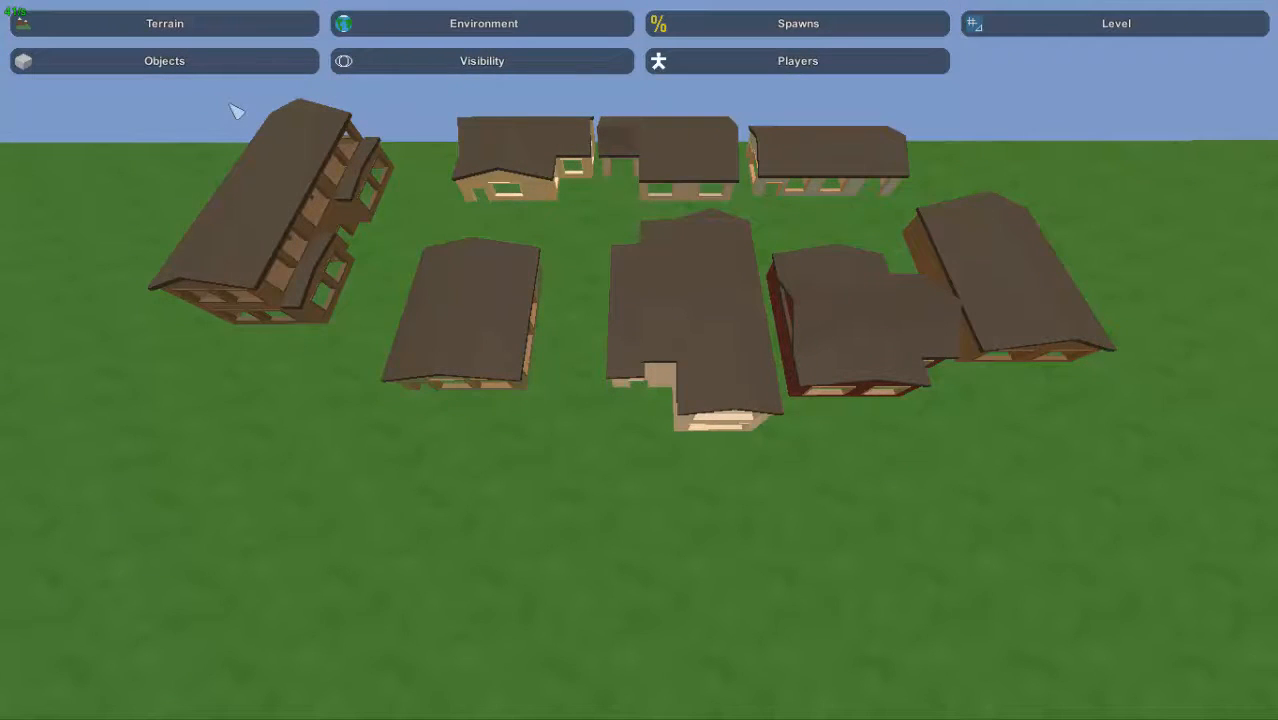
Open the object editing mode and go to the furniture laid out on the grass beside the house
left_click(211, 62)
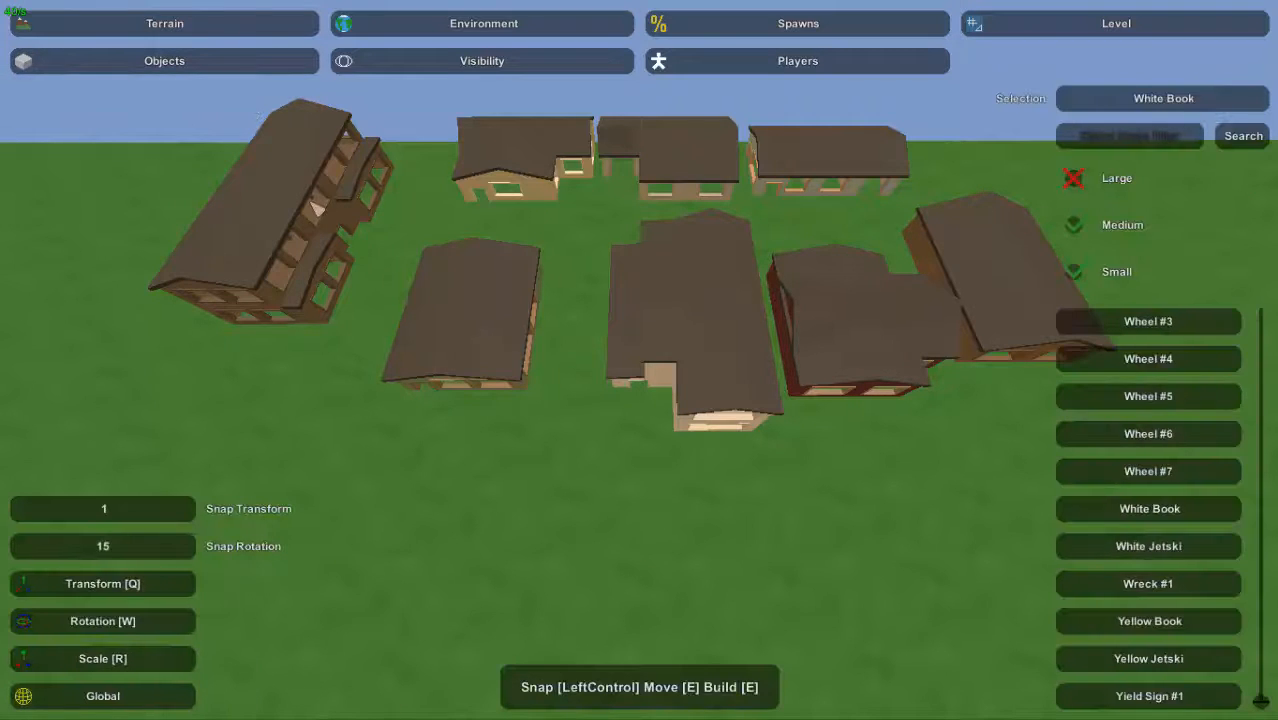
right_click_drag(612, 318, 622, 290)
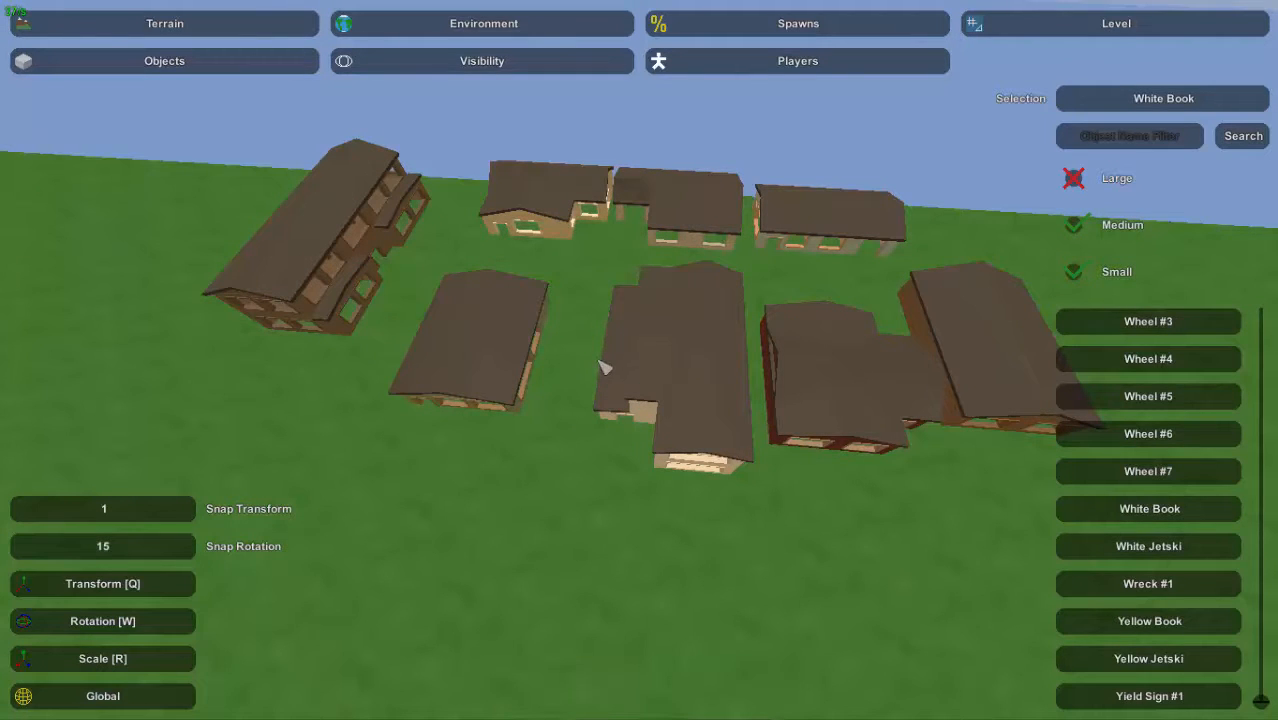
right_click_drag(572, 402, 650, 370)
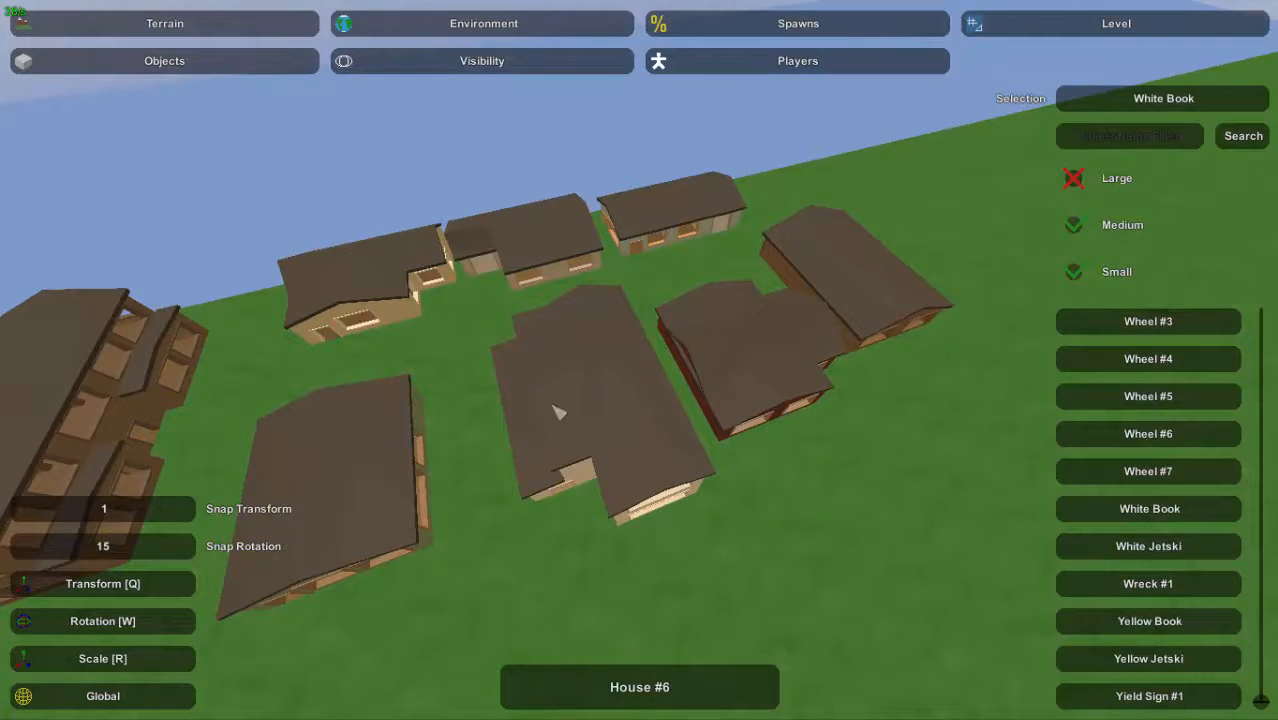
right_click_drag(622, 436, 340, 485)
key("w")
key("a")
key("a")
key("w")
right_click_drag(600, 362, 641, 362)
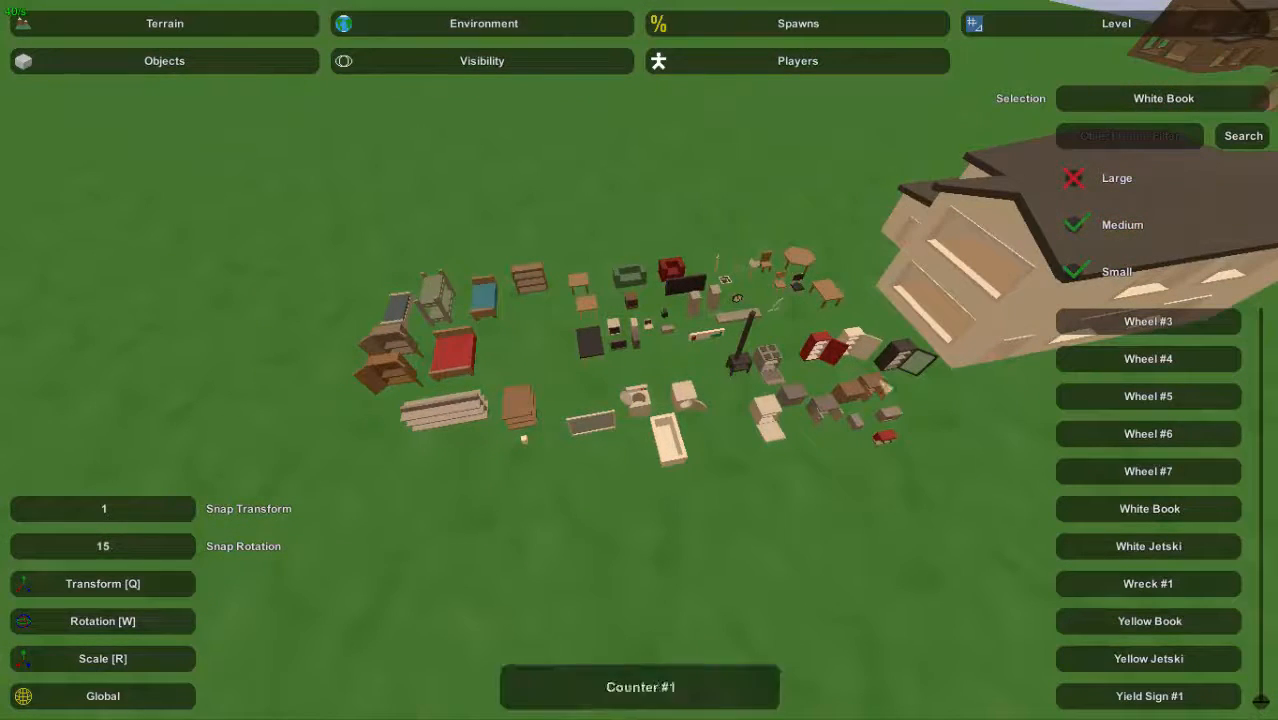
Examine the furniture and appliance collection laid out on the grass from several angles
key("a")
right_click_drag(503, 204, 463, 167)
key("d")
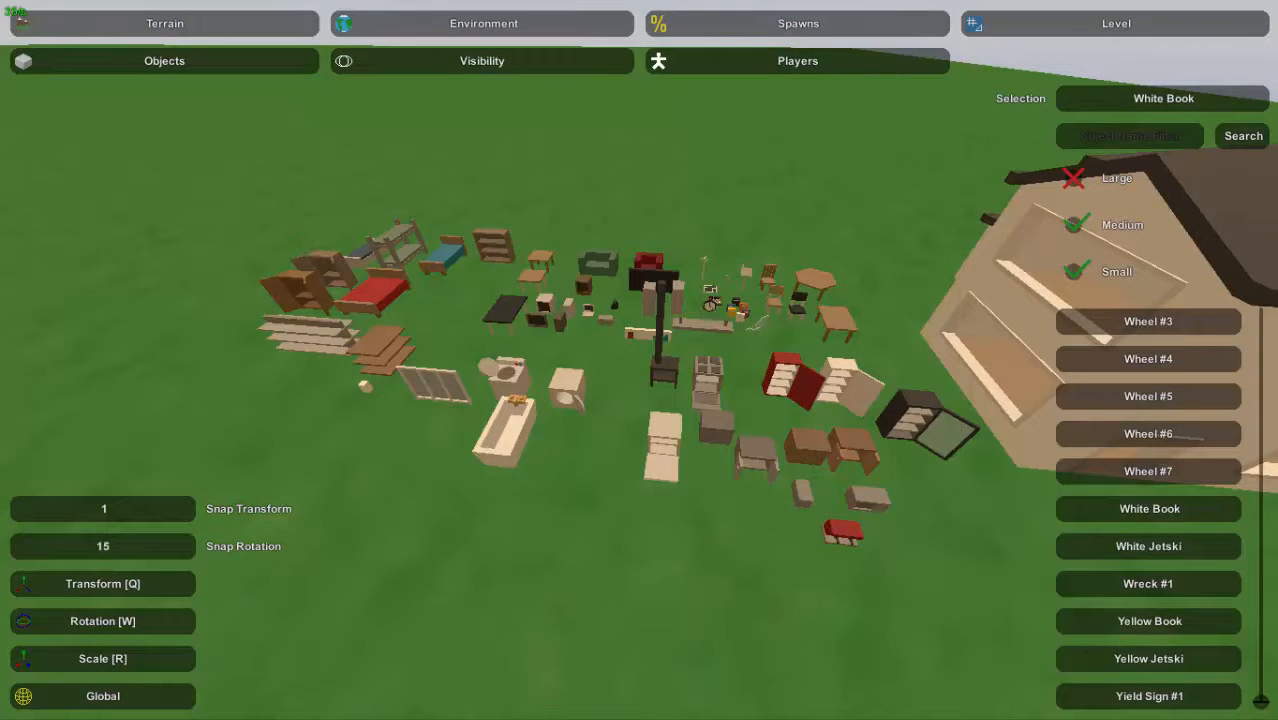
key("a")
right_click_drag(463, 167, 415, 140)
key("d")
key("a")
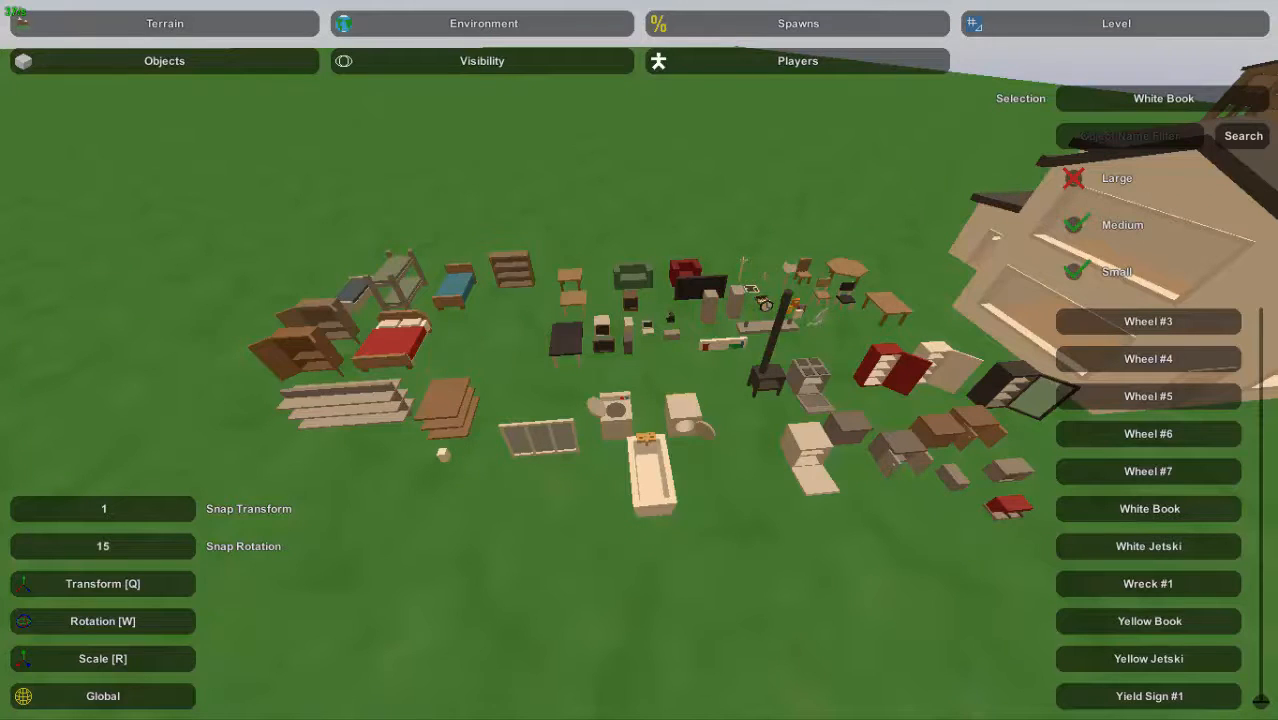
key("w")
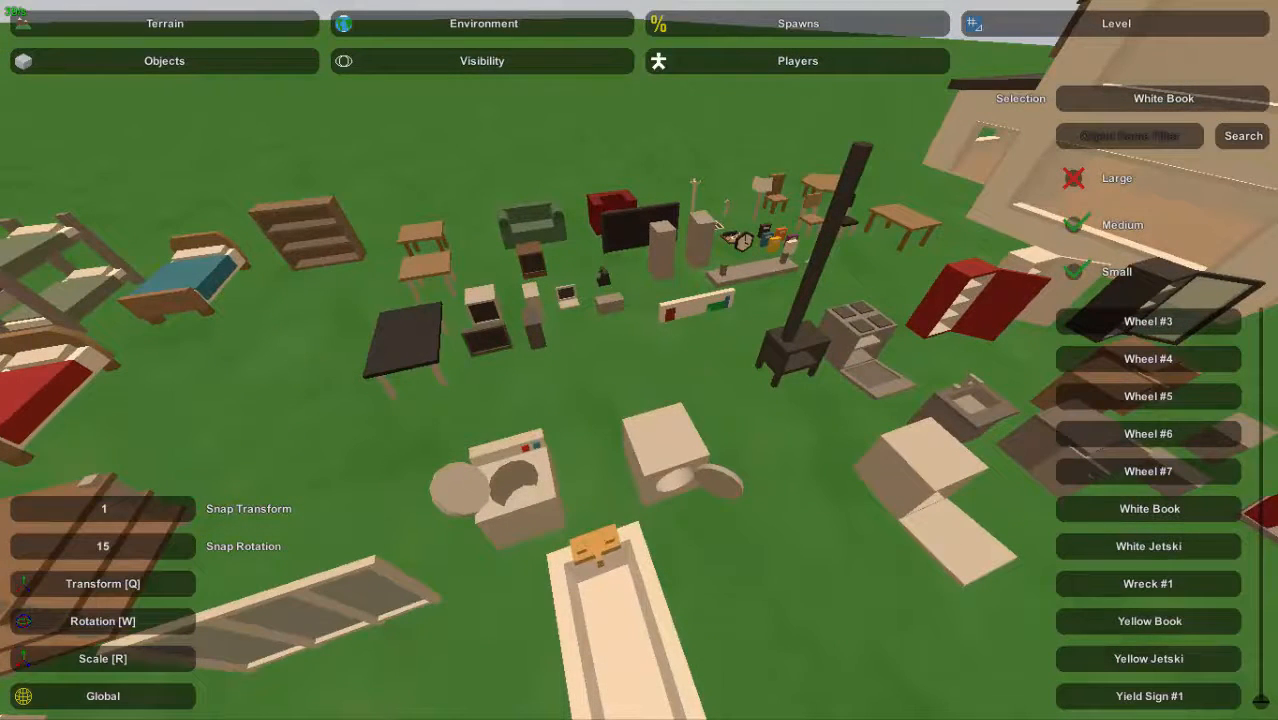
right_click_drag(639, 360, 718, 374)
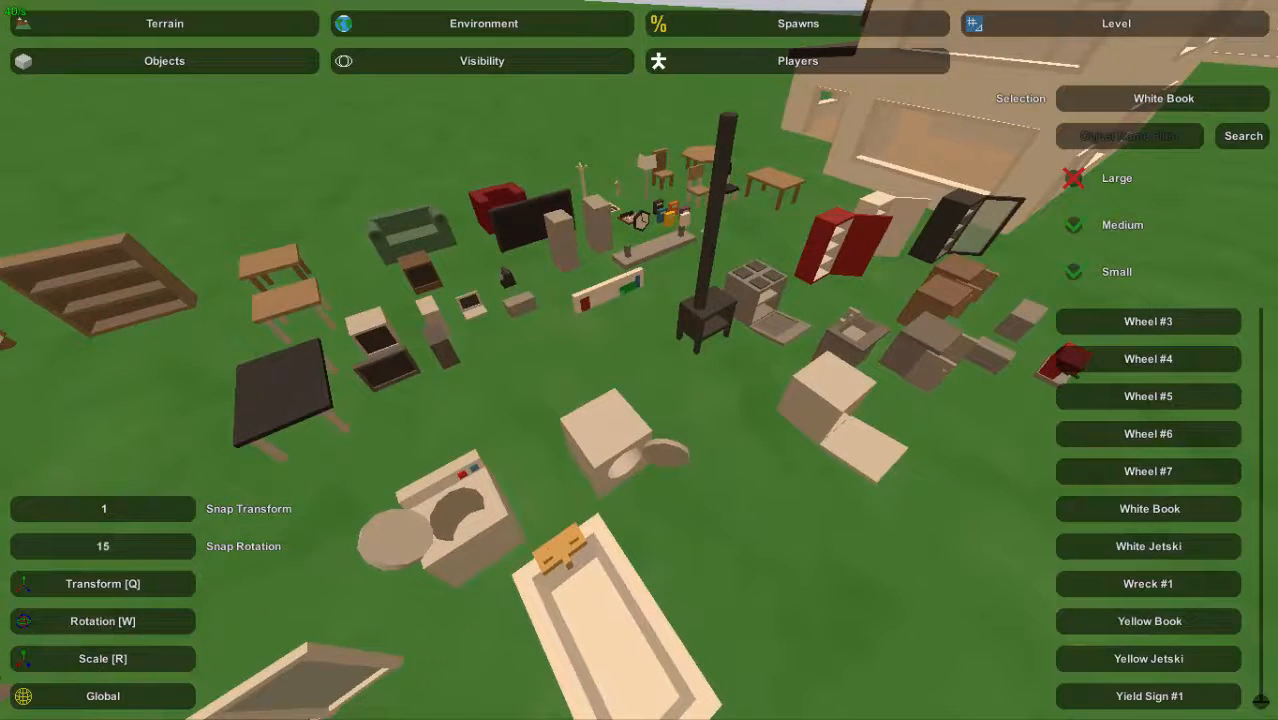
right_click_drag(639, 360, 636, 360)
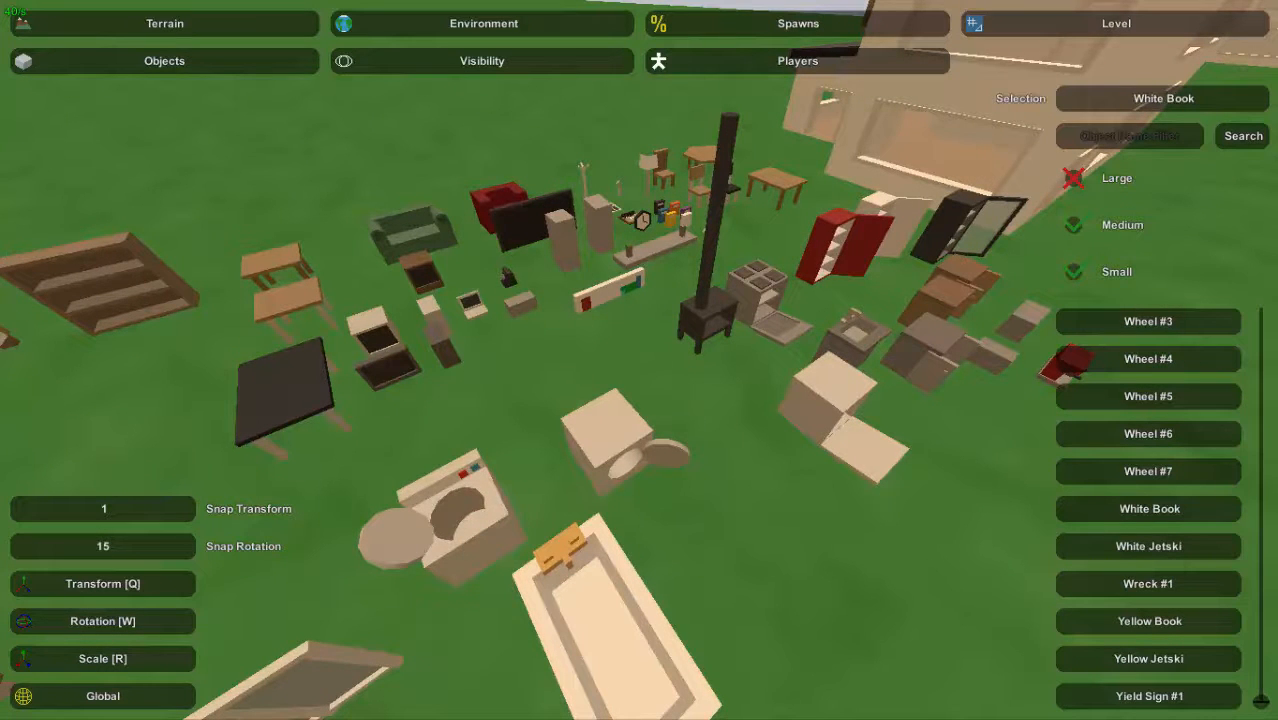
key("s")
key("d")
right_click_drag(639, 360, 510, 360)
key("d")
right_click_drag(639, 360, 550, 360)
key("d")
right_click_drag(639, 360, 665, 362)
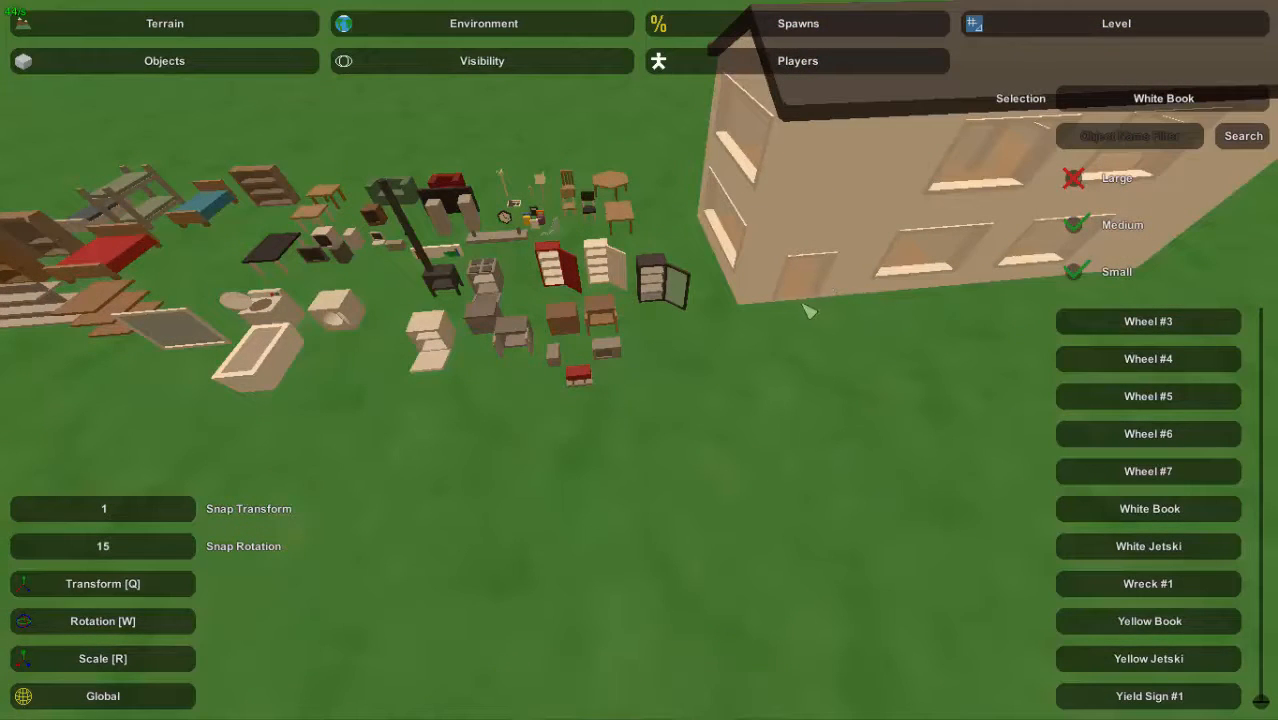
Highlight the kitchen counters, fridges, stoves and small appliances as a group, then clear the selection and inspect them up close
key("w")
right_click_drag(755, 363, 737, 420)
key("s")
left_click_drag(500, 493, 882, 165)
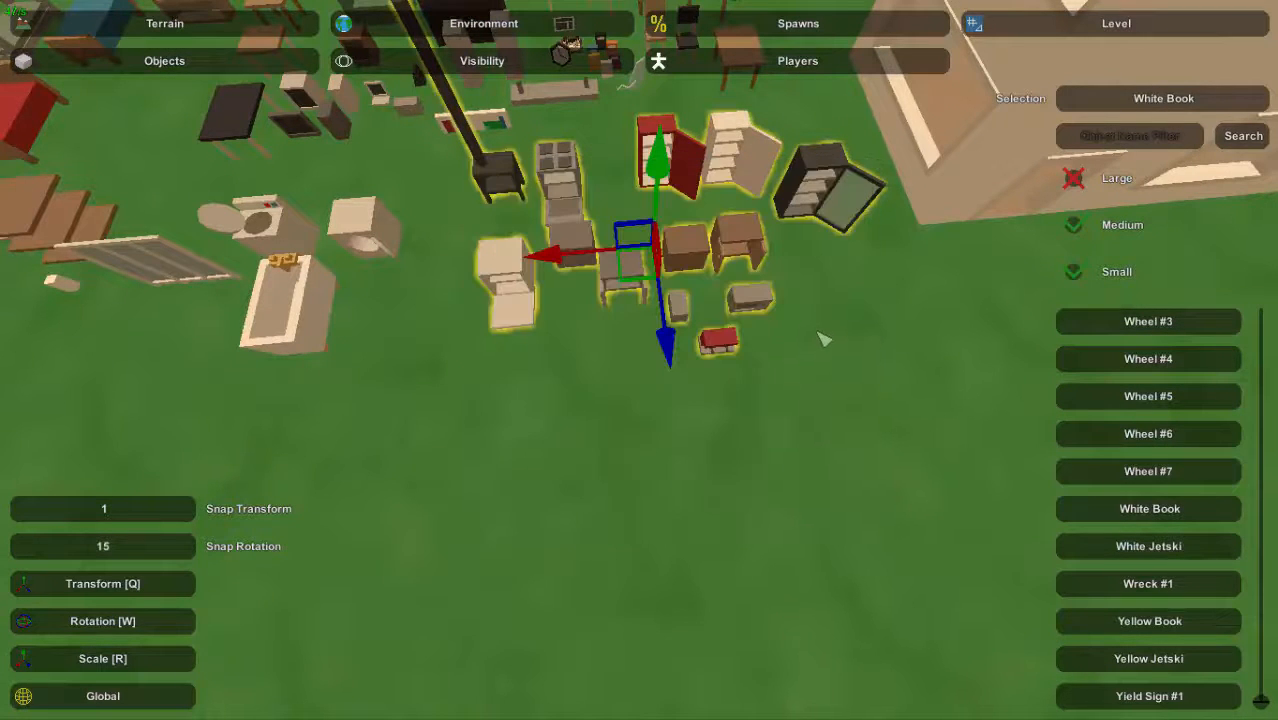
left_click(824, 340)
key("w")
right_click_drag(824, 340, 872, 312)
right_click_drag(682, 386, 680, 386)
key("a")
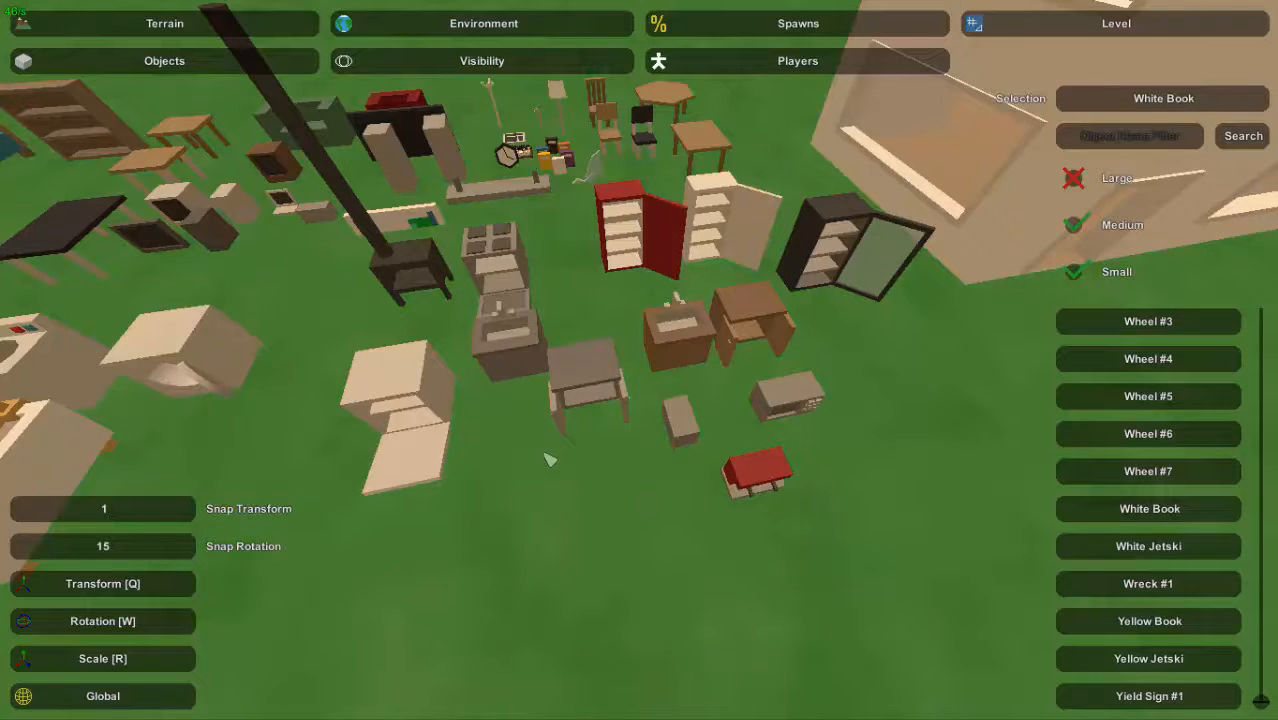
right_click_drag(502, 498, 555, 500)
key("w")
key("s")
key("w")
key("a")
key("d")
key("w")
key("w")
key("s")
key("s")
key("w")
key("w")
key("s")
key("w")
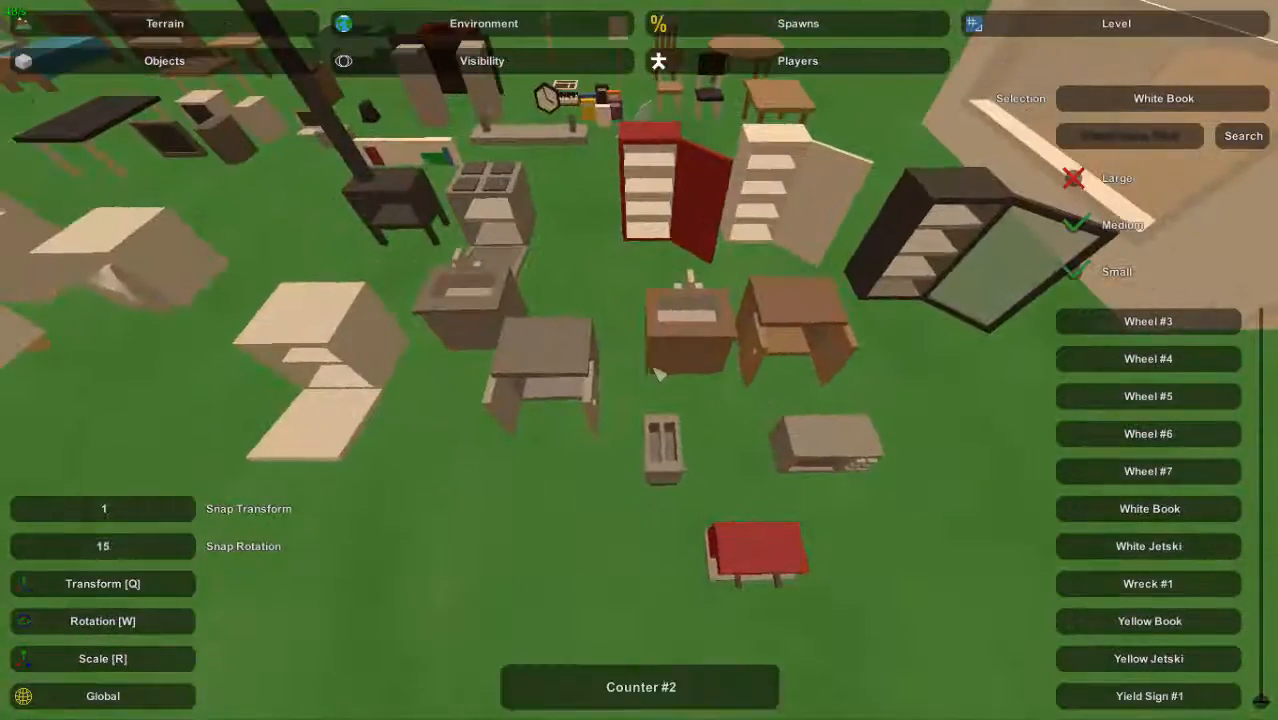
Place the brown sink counter inside the house below the window and rotate it to face the room
left_click(656, 373)
key("d")
right_click_drag(656, 373, 400, 440)
key("e")
key("w")
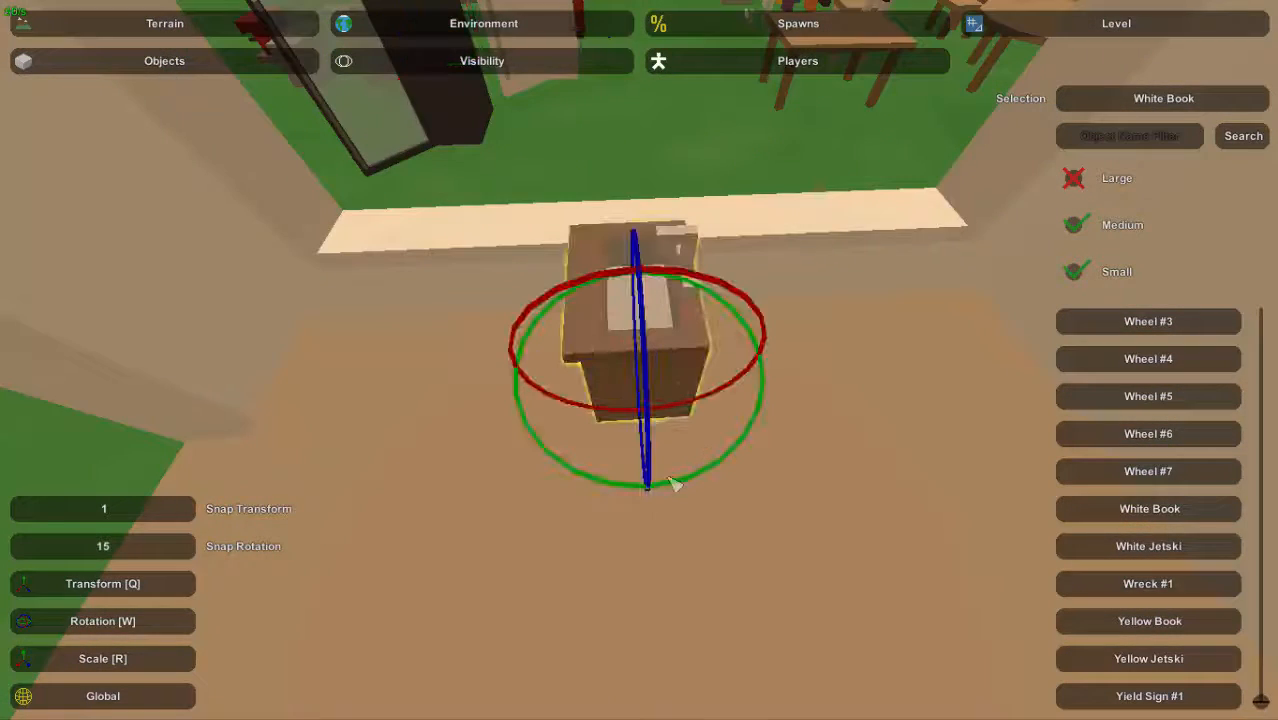
left_click_drag(669, 484, 763, 475, "ctrl")
Adjust the sink counter's position along the window wall and its height
key("q")
right_click_drag(763, 475, 795, 445)
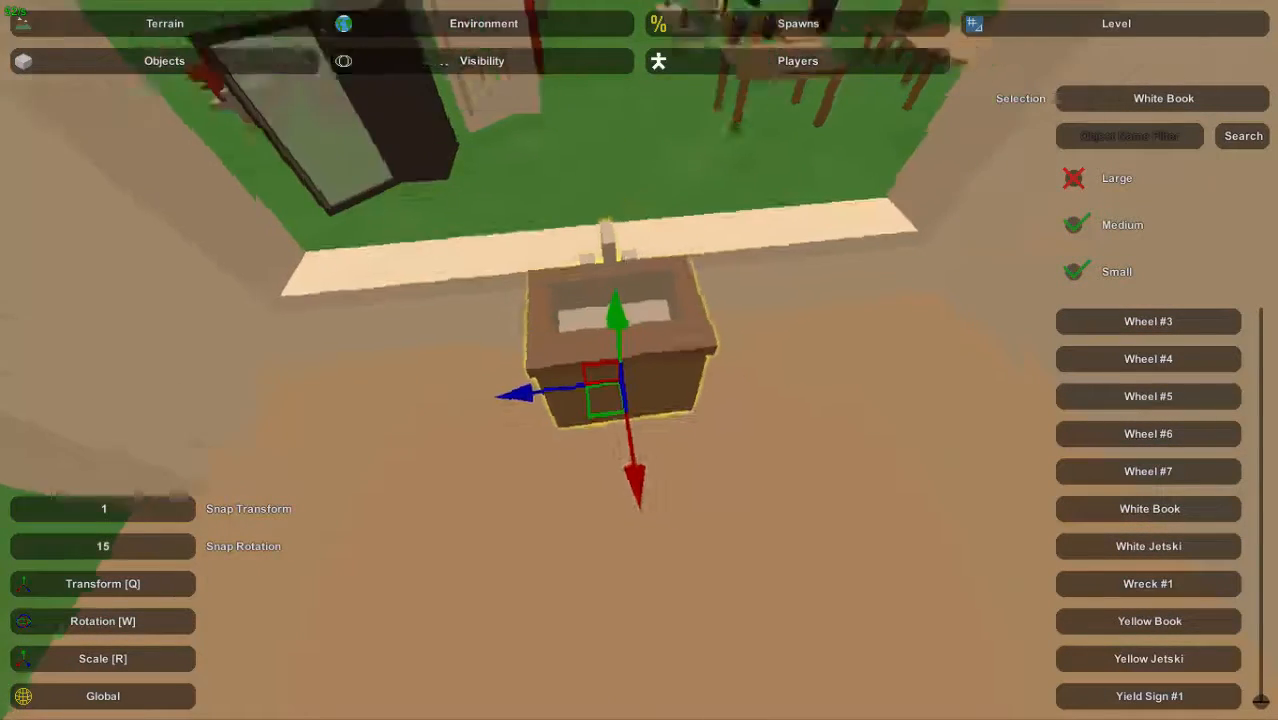
key("a")
right_click_drag(619, 350, 790, 350)
key("w")
left_click_drag(595, 318, 563, 328)
left_click_drag(660, 224, 662, 256)
Copy the sink counter's position to the plain brown counter outside so both share the spot below the window
key("a")
right_click_drag(662, 256, 810, 245)
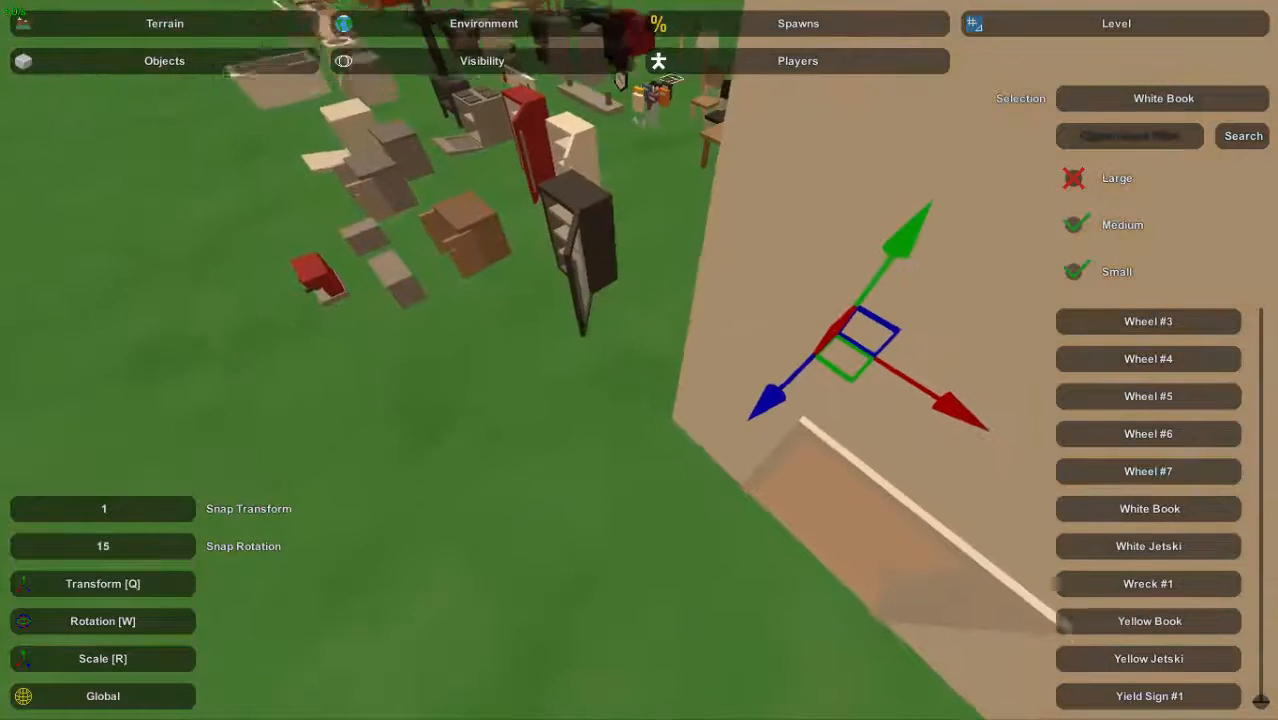
left_click(501, 243)
right_click_drag(490, 250, 340, 255)
key("d")
left_click(766, 361)
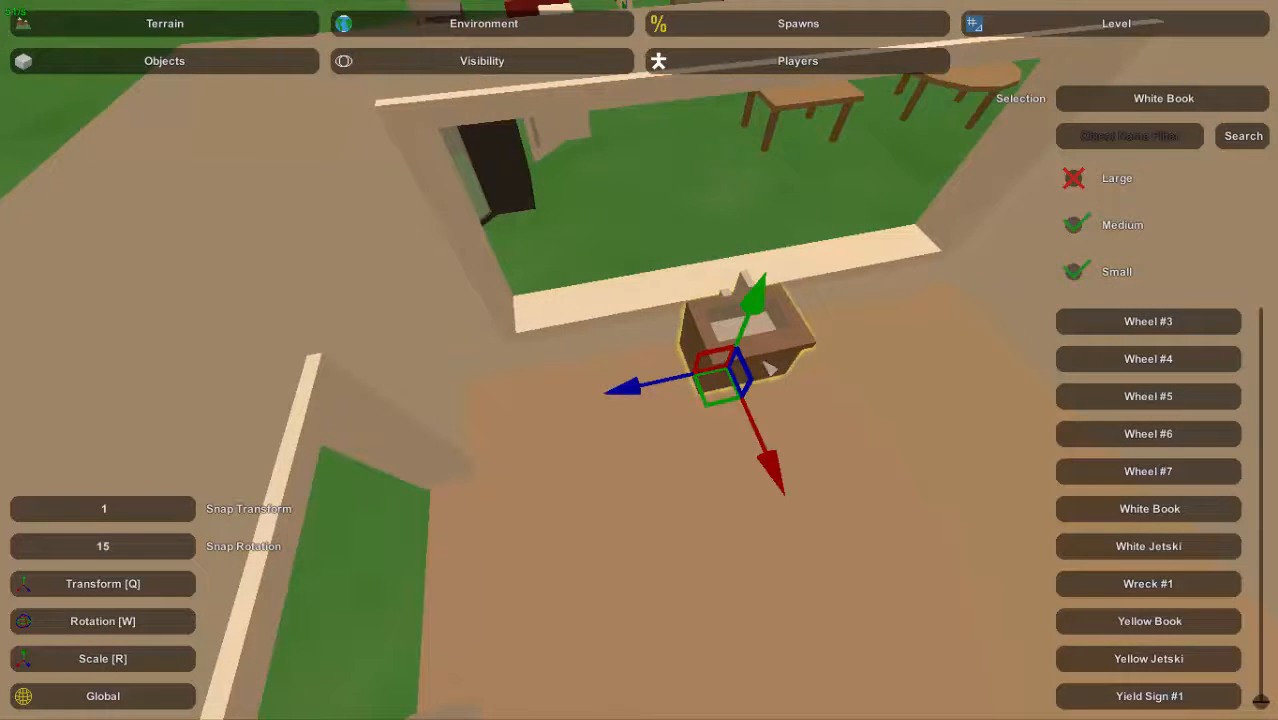
right_click_drag(792, 401, 925, 370)
key("a")
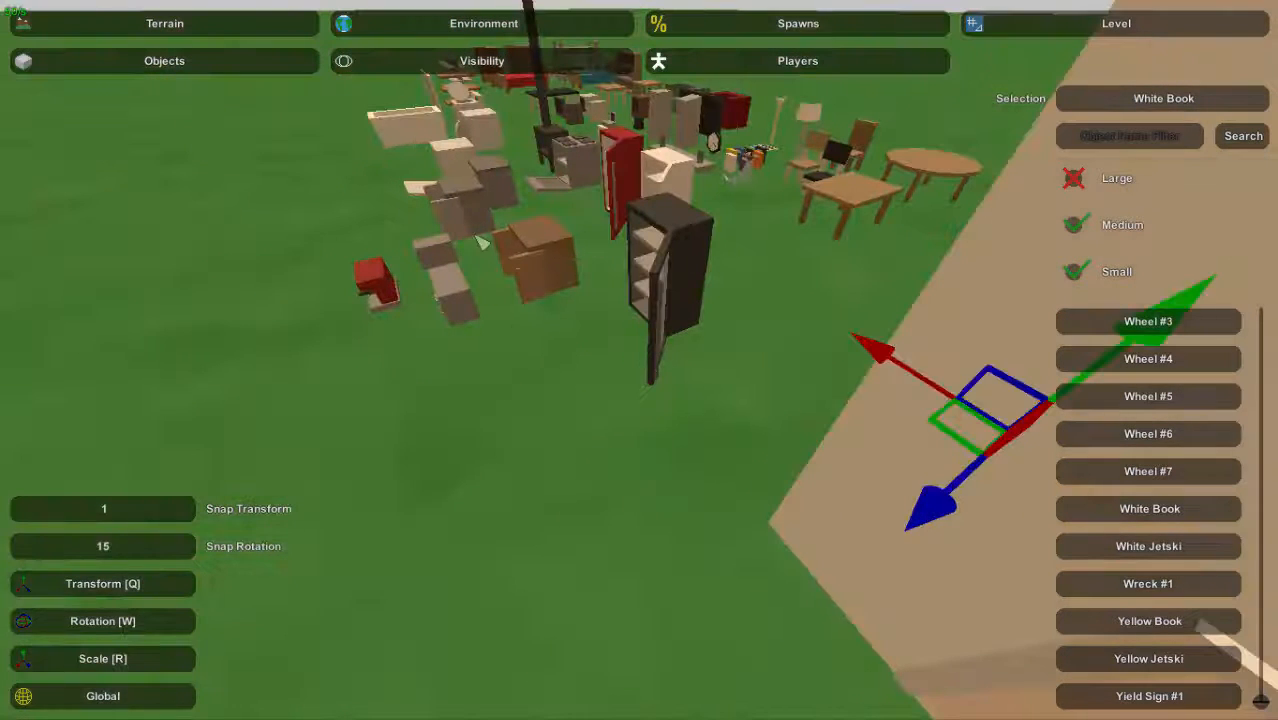
left_click(549, 251)
key("ctrl+n")
key("d")
right_click_drag(601, 356, 510, 368)
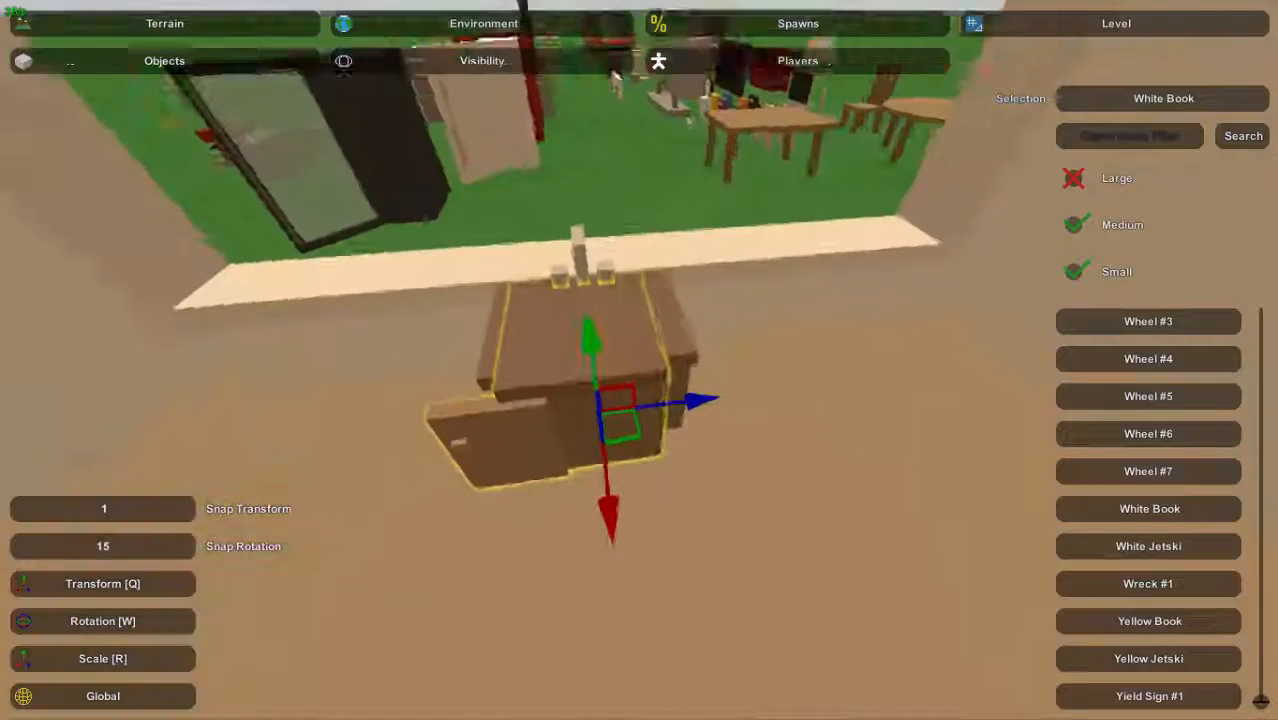
Rotate the plain brown counter to line up with the sink counter and face the room
right_click_drag(616, 78, 660, 371)
key("w")
left_click_drag(670, 450, 765, 452)
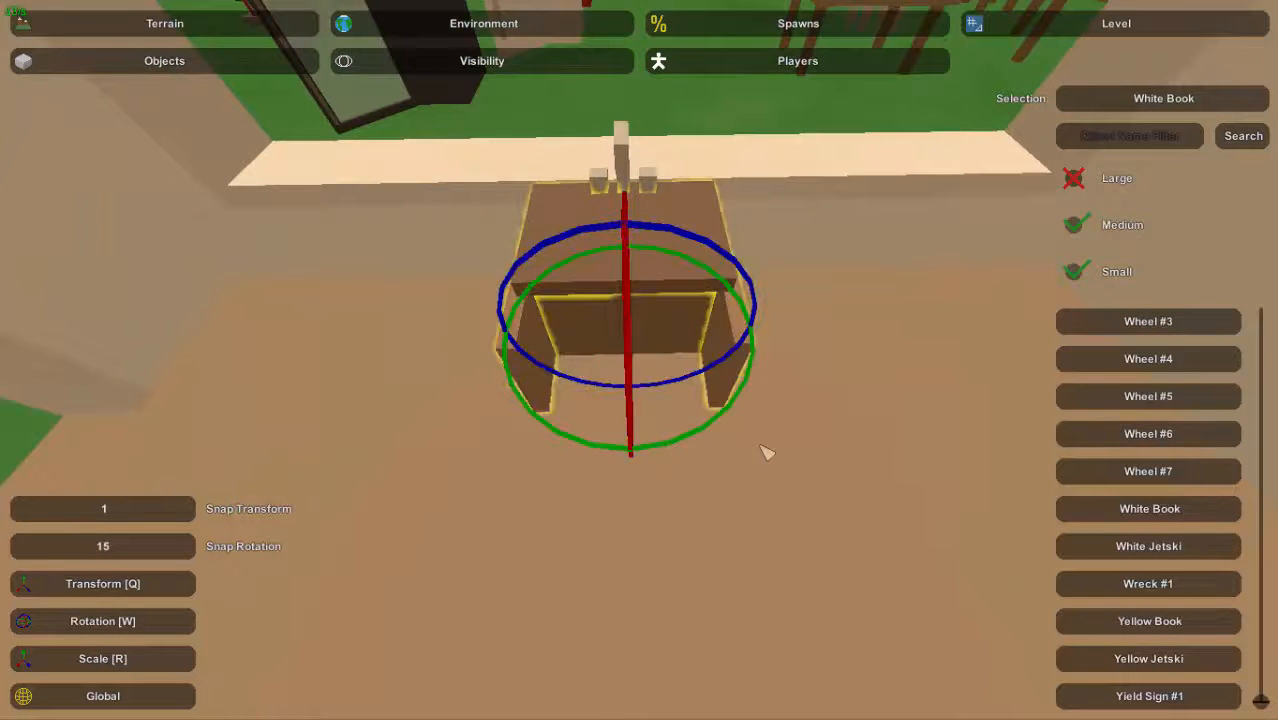
Set the transform snap to .5 and slide the plain counter along the wall until it sits beside the sink counter
key("q")
left_click(150, 518)
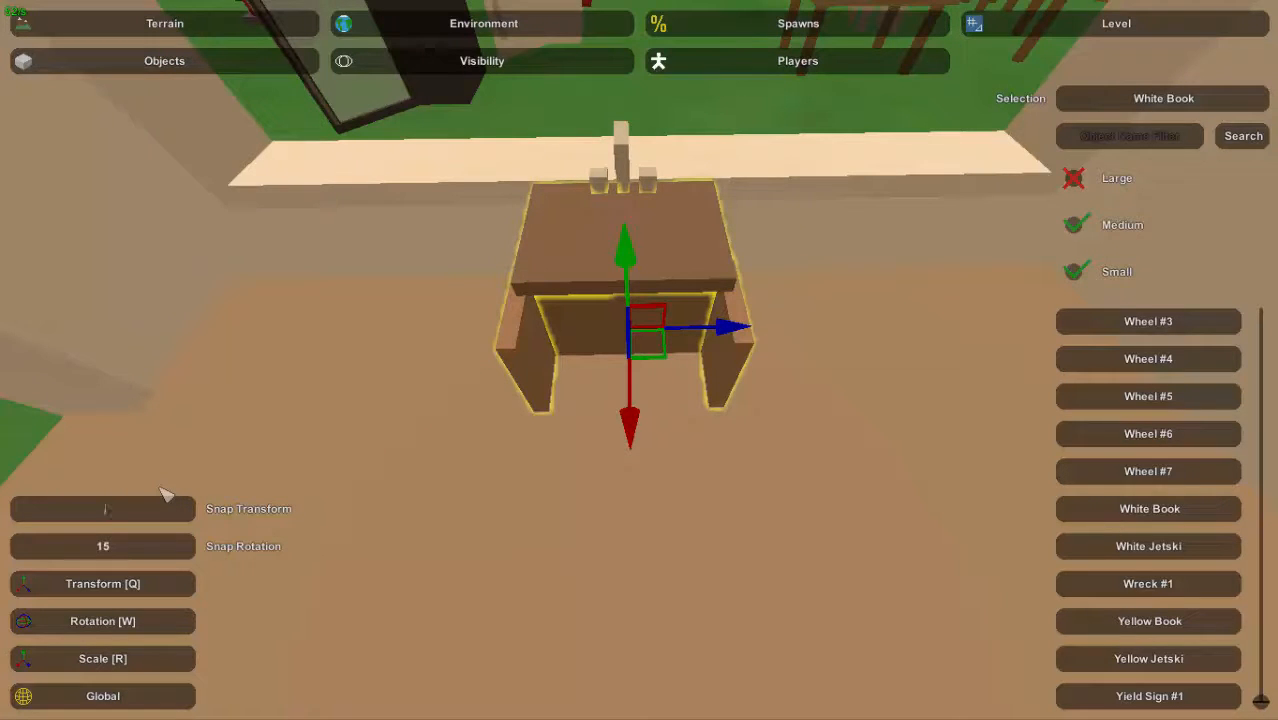
left_click(760, 464)
left_click(725, 255)
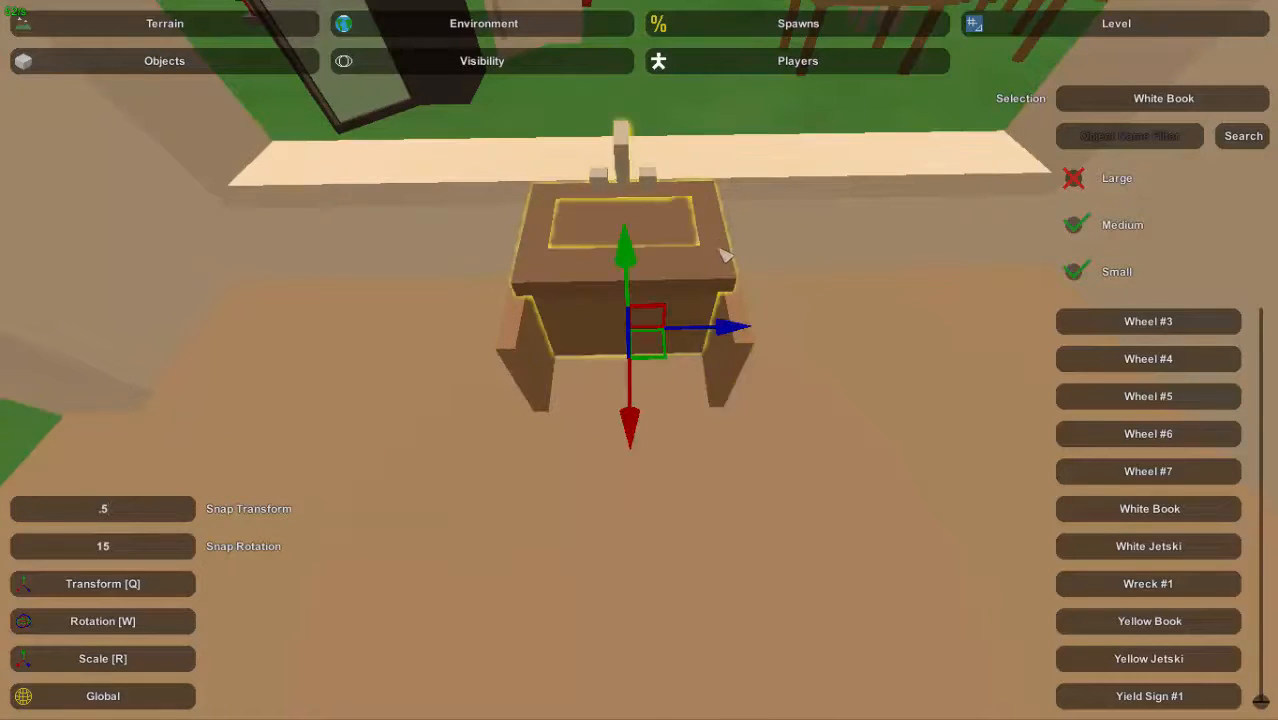
left_click(744, 318)
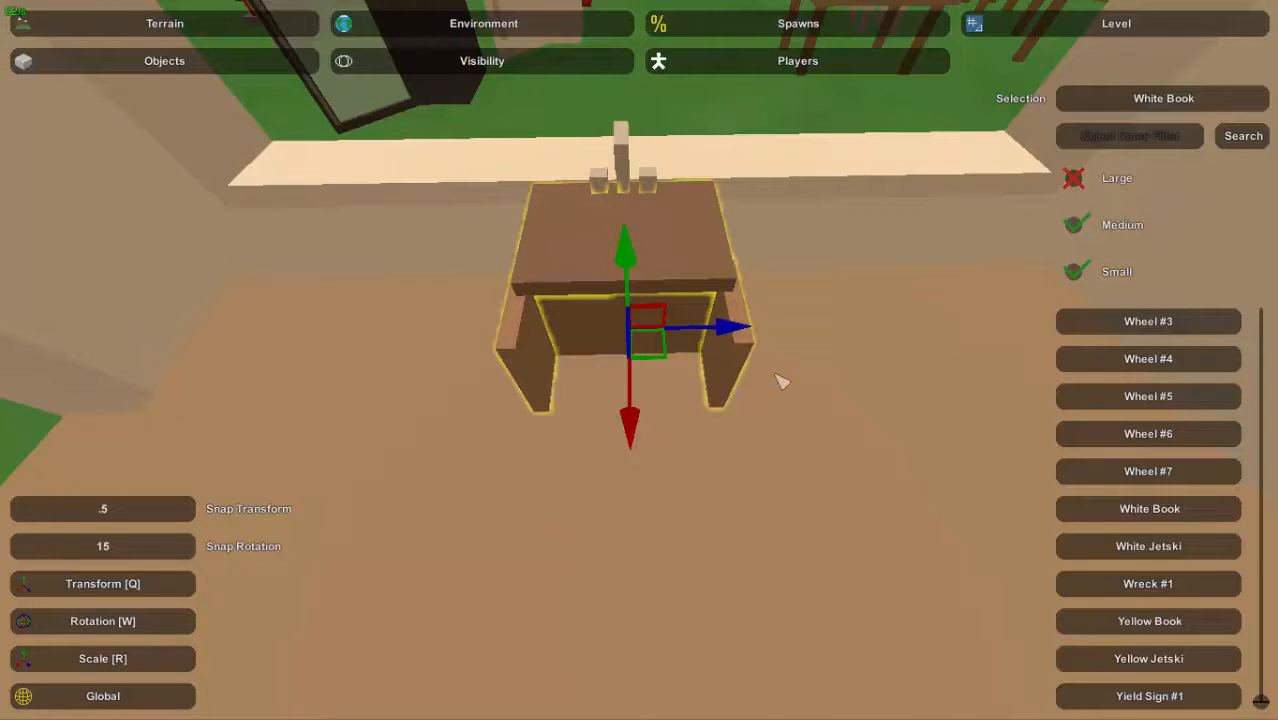
left_click_drag(733, 342, 873, 341)
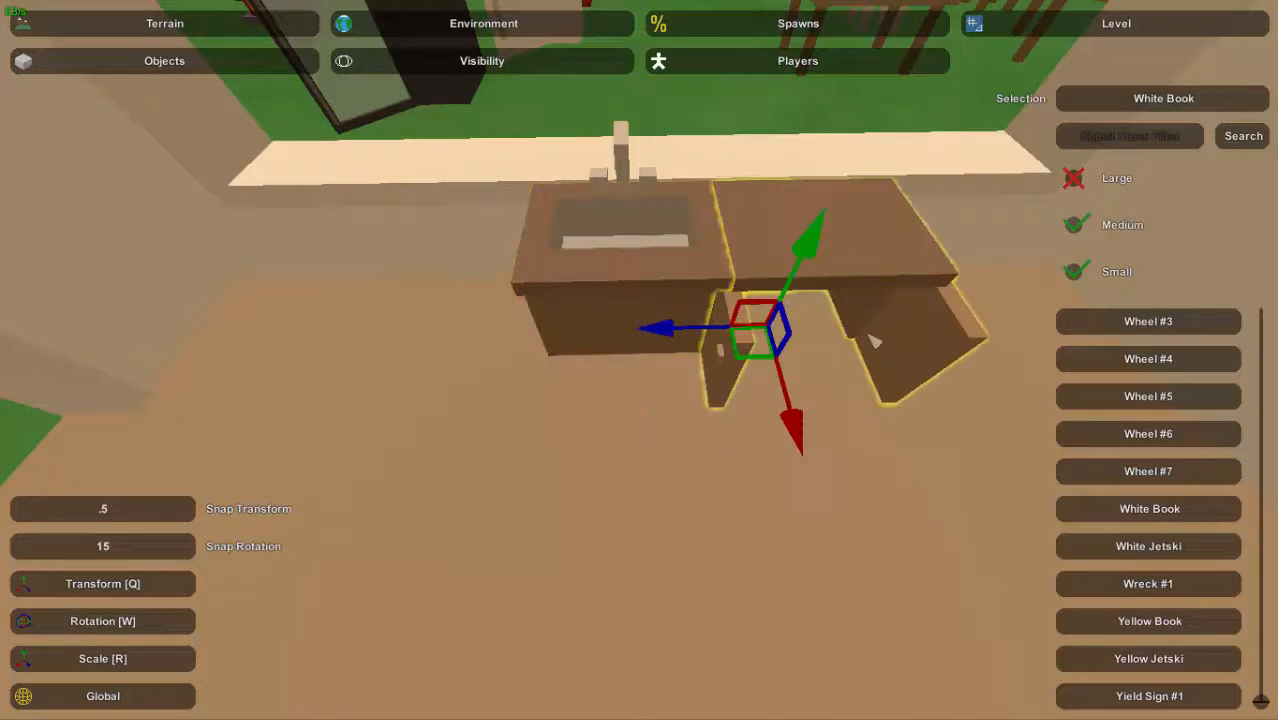
Duplicate the plain counter and slide the copies along the wall to extend the row on both sides of the sink
key("ctrl+v")
left_click_drag(737, 332, 563, 342)
key("a")
right_click_drag(588, 353, 665, 397)
left_click_drag(655, 435, 457, 438)
key("d")
right_click_drag(639, 360, 580, 360)
key("ctrl+v")
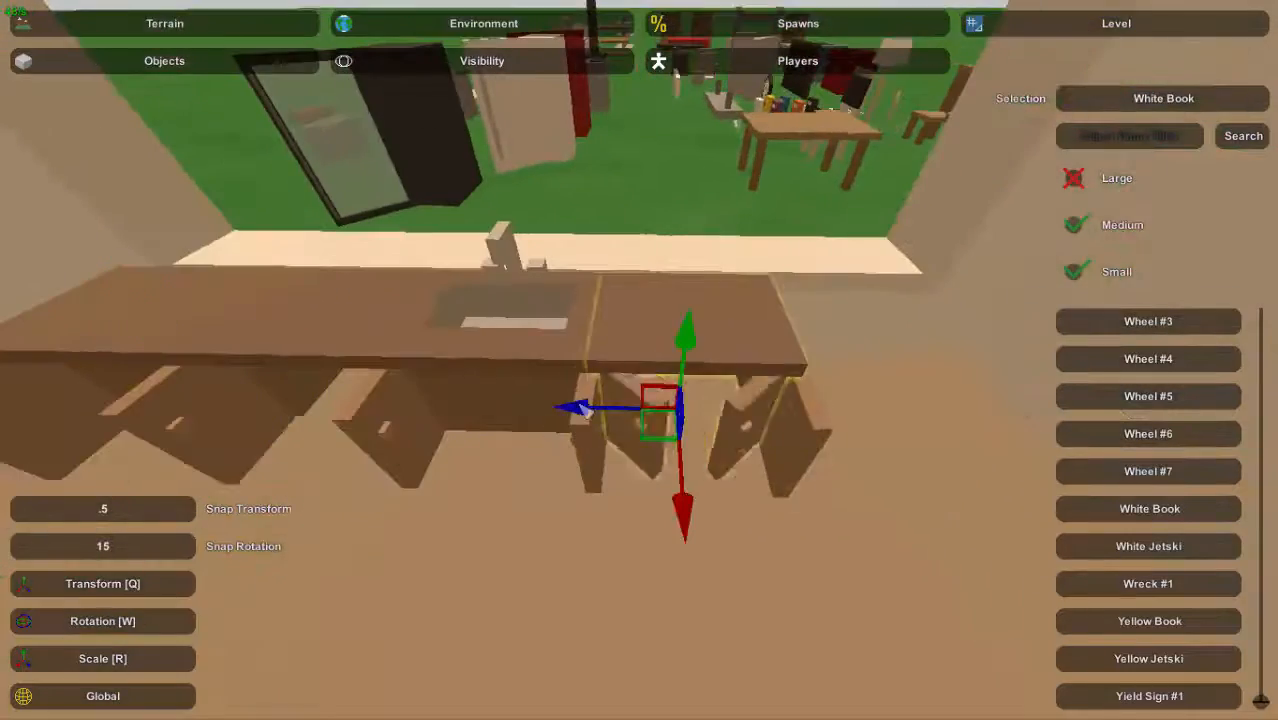
left_click_drag(580, 414, 757, 411)
Select the plain counters together with the sink counter and nudge the group slightly
right_click_drag(743, 416, 635, 430)
key("s")
key("w")
key("a")
key("d")
key("a")
key("d")
left_click(620, 296, "shift")
left_click(652, 291, "shift")
key("d")
key("s")
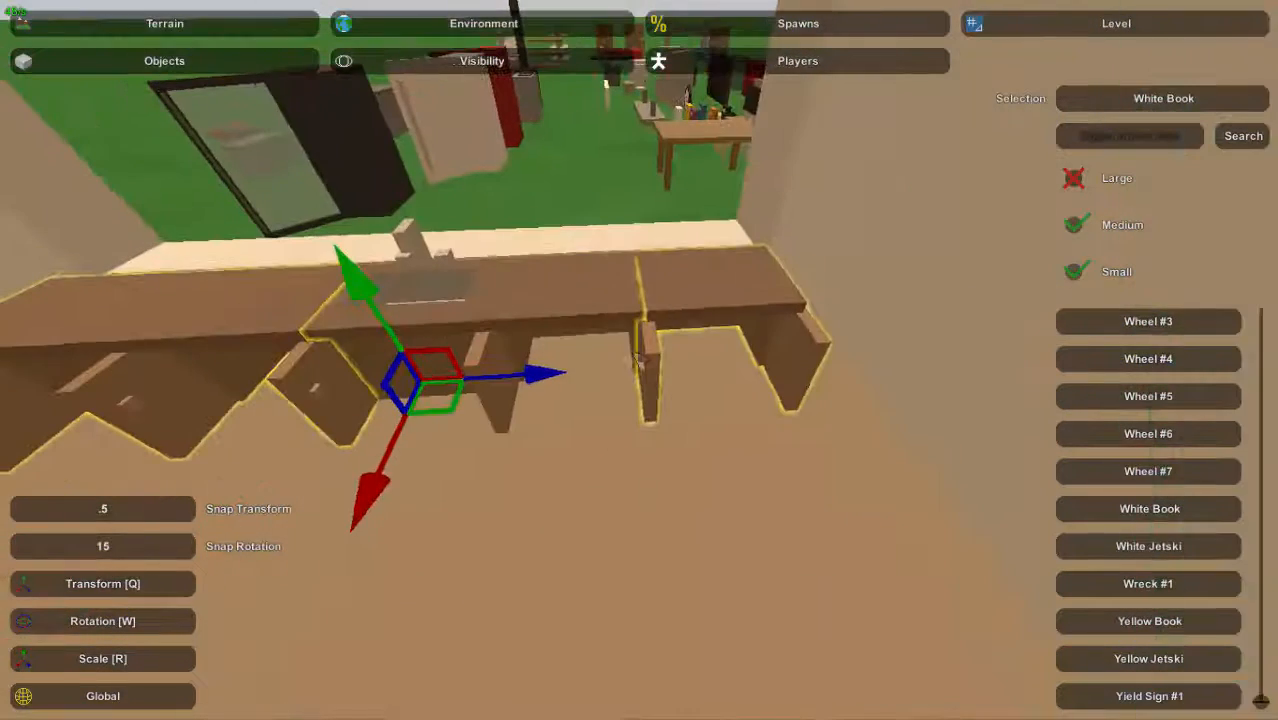
left_click(602, 320, "shift")
left_click(436, 301, "shift")
left_click(412, 240, "shift")
key("w")
right_click_drag(639, 360, 612, 327)
key("s")
left_click_drag(466, 277, 468, 270)
key("s")
right_click_drag(470, 273, 575, 275)
Reselect every counter in the row, including the sink, and slide the row along the wall below the window
key("a")
key("d")
left_click(652, 300)
key("d")
key("a")
right_click_drag(588, 459, 545, 438)
key("d")
left_click(654, 331)
left_click(524, 349, "ctrl")
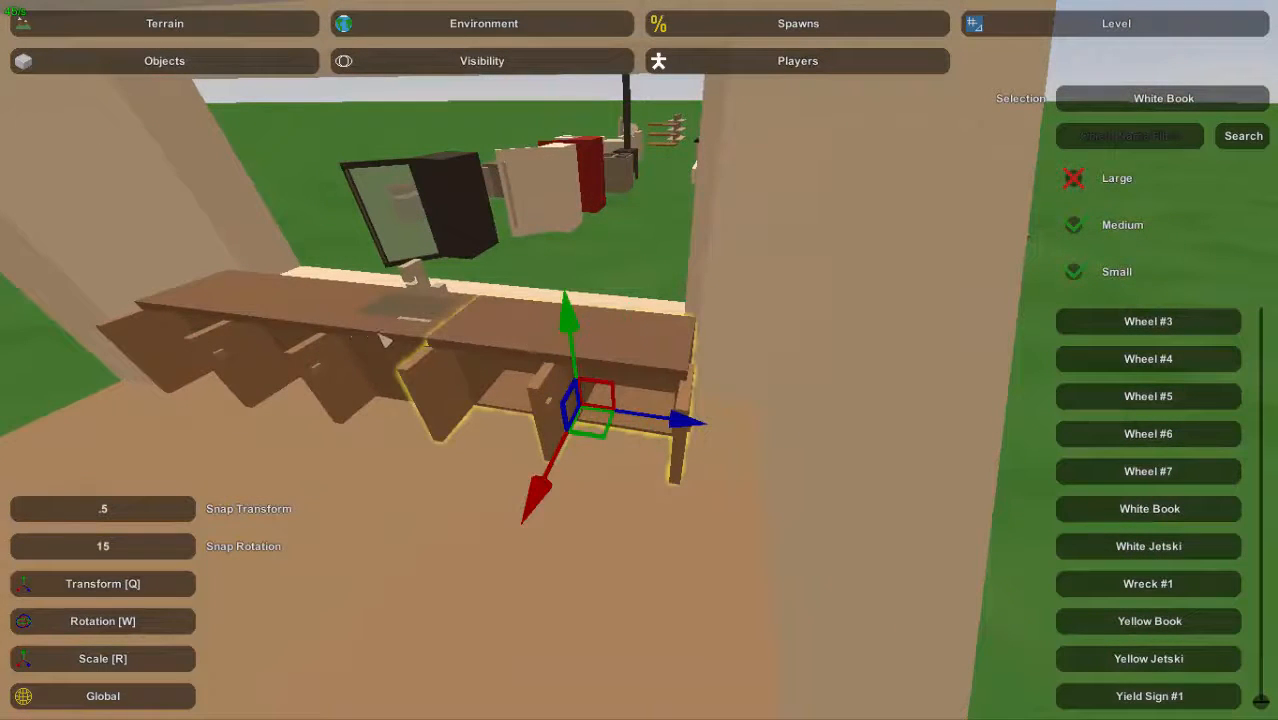
left_click(379, 334, "ctrl")
left_click(303, 311, "ctrl")
left_click(216, 303, "ctrl")
right_click_drag(216, 303, 290, 295)
key("d")
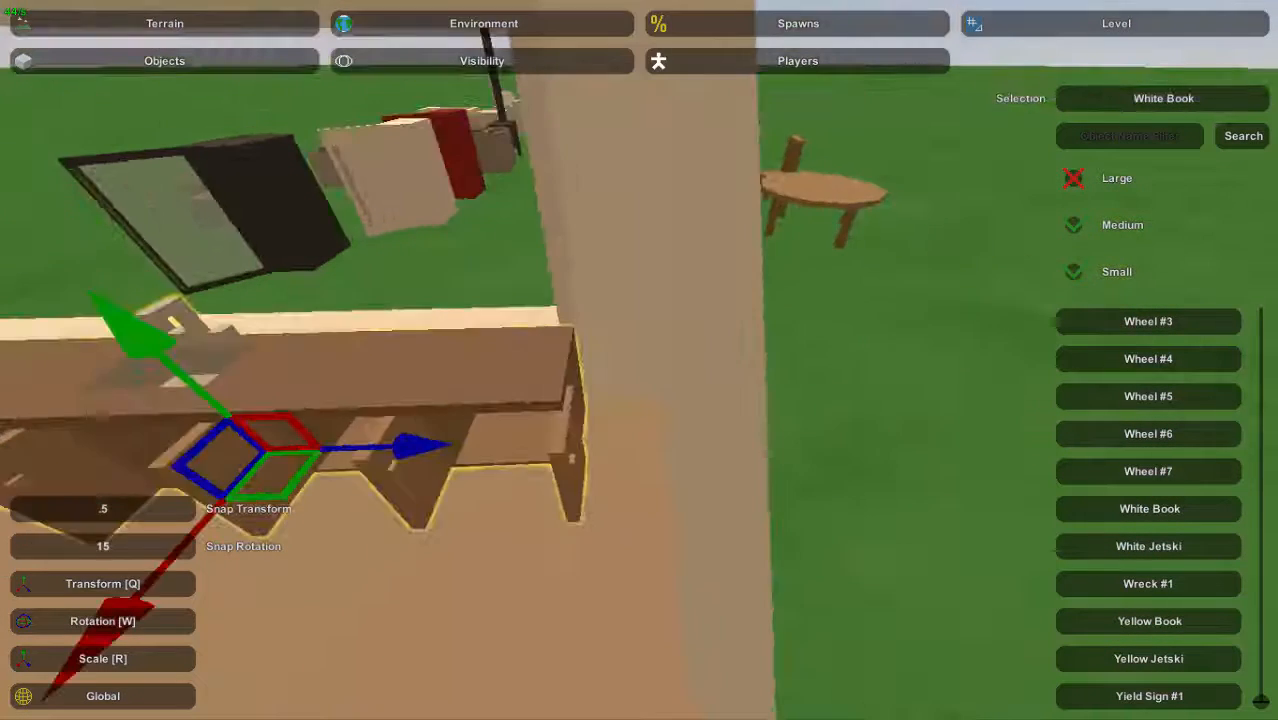
right_click_drag(660, 345, 752, 327)
key("a")
key("d")
key("a")
left_click_drag(654, 361, 673, 358)
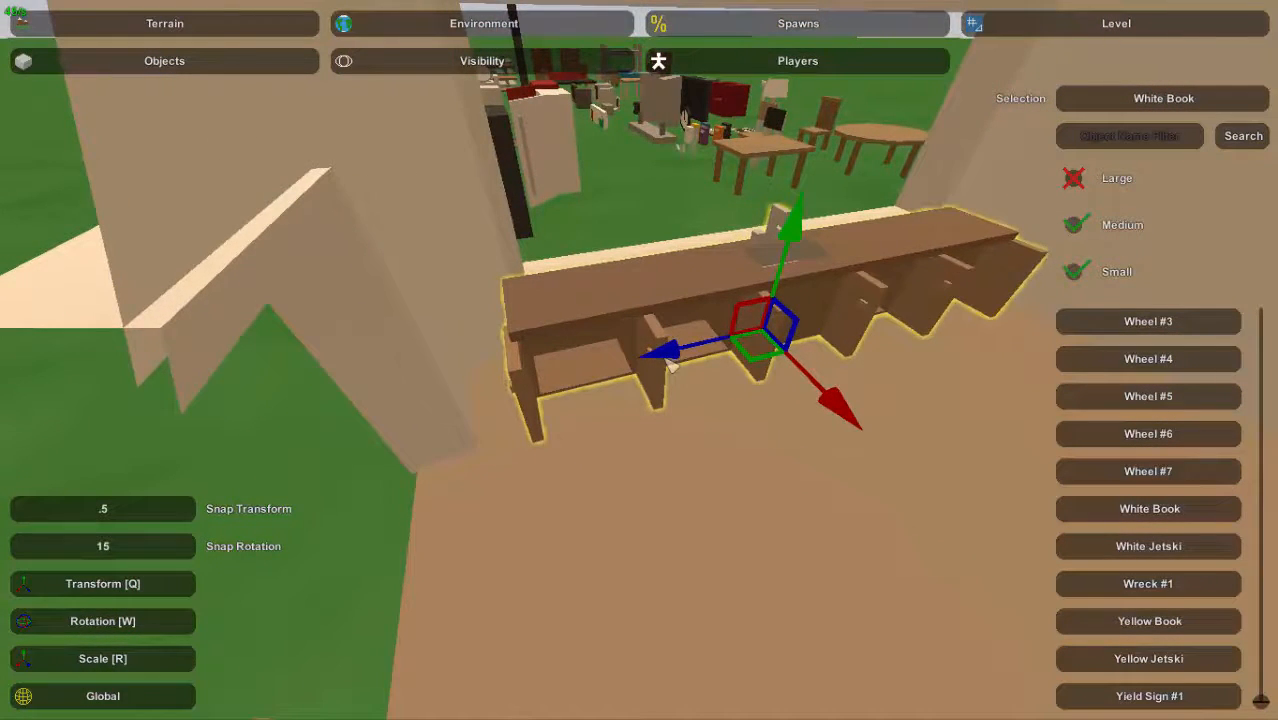
Check the counter row's alignment with the window and side walls from both ends
key("d")
right_click_drag(673, 358, 535, 370)
key("a")
right_click_drag(750, 328, 830, 334)
key("d")
right_click_drag(639, 360, 645, 366)
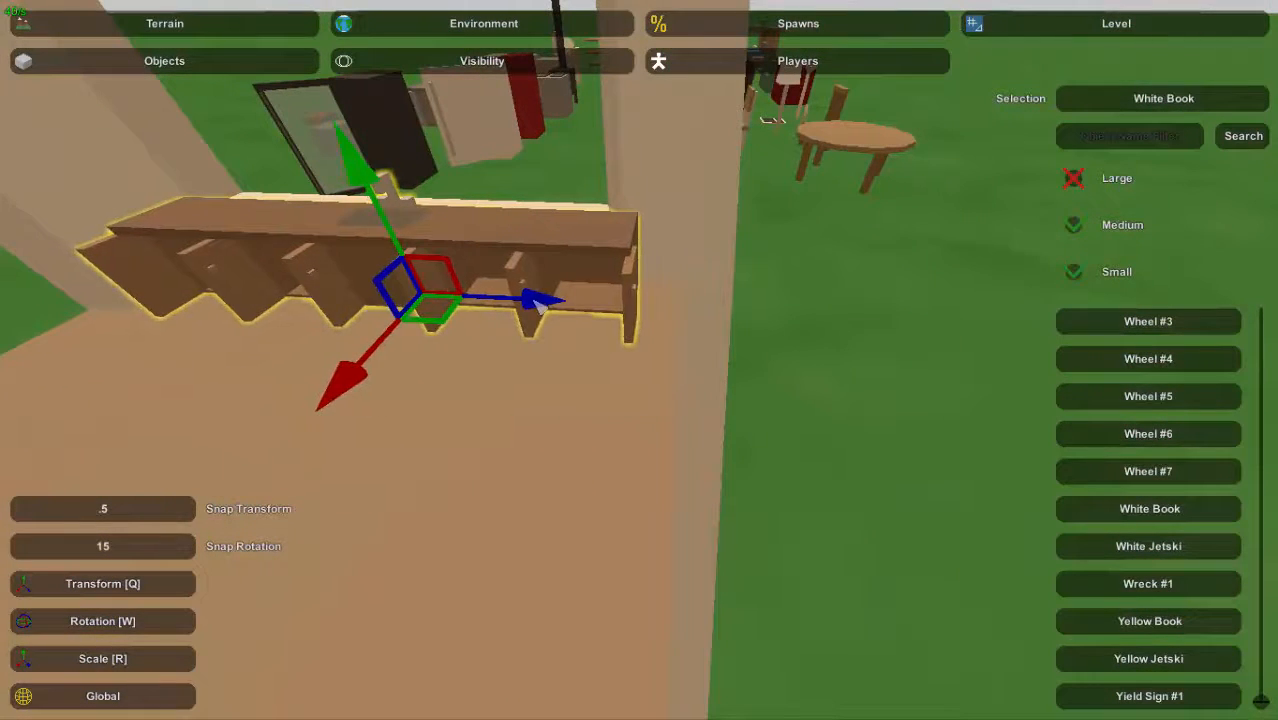
key("a")
right_click_drag(541, 310, 643, 353)
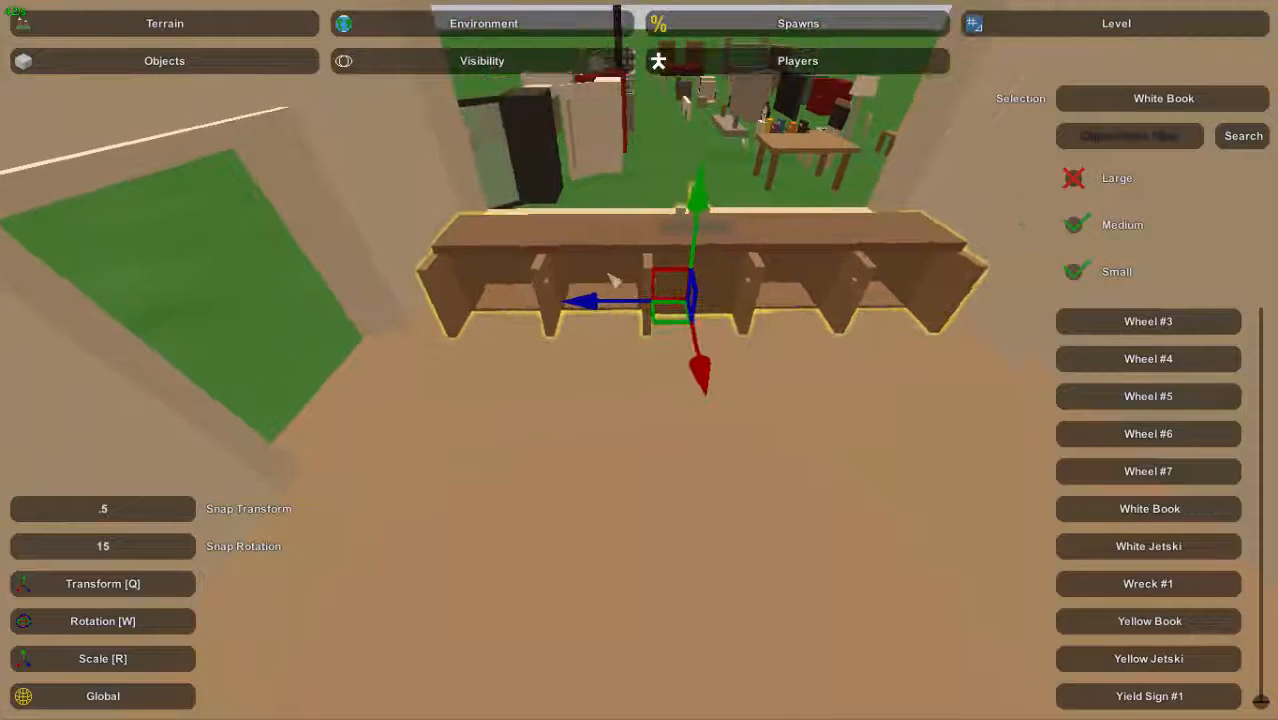
Examine the cooler and the fridges in the furniture lineup outside the house
left_click(615, 281)
right_click_drag(685, 103, 705, 65)
right_click_drag(639, 360, 690, 380)
key("a")
key("d")
key("a")
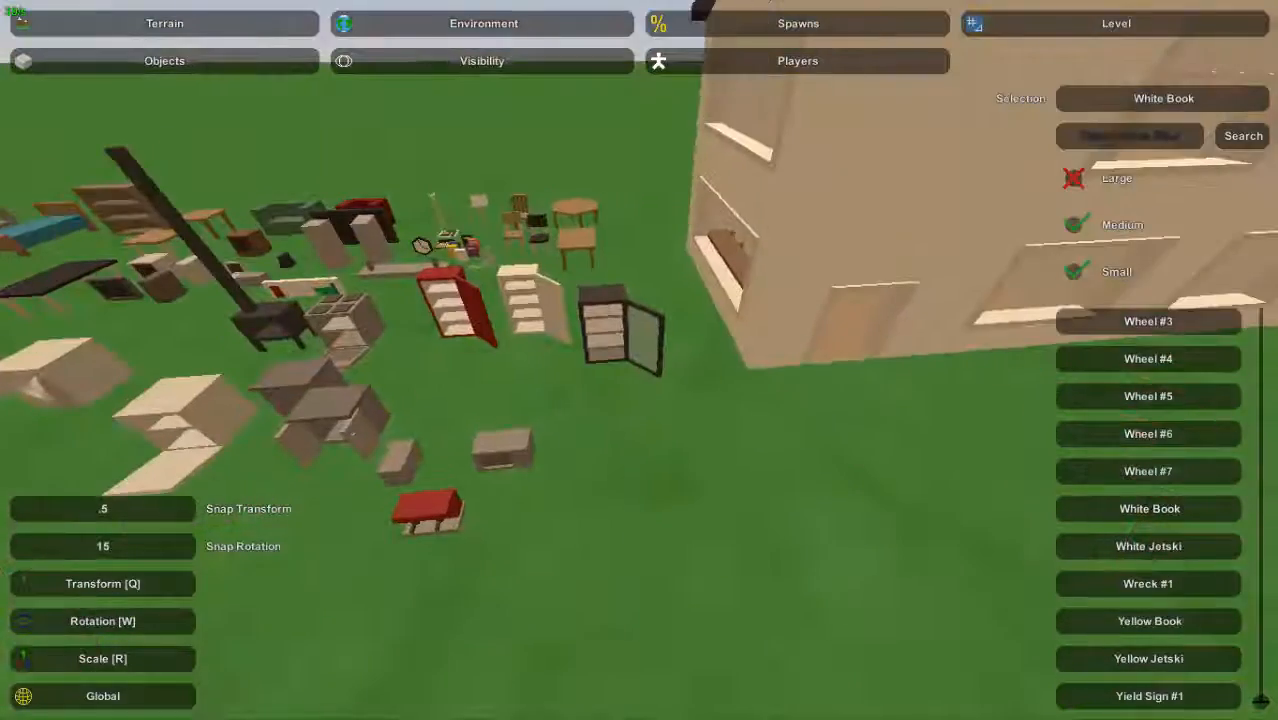
mouse_move(639, 360)
right_mouse_down()
mouse_move(690, 358)
mouse_move(575, 335)
mouse_move(740, 370)
mouse_move(635, 372)
right_mouse_up()
key("w")
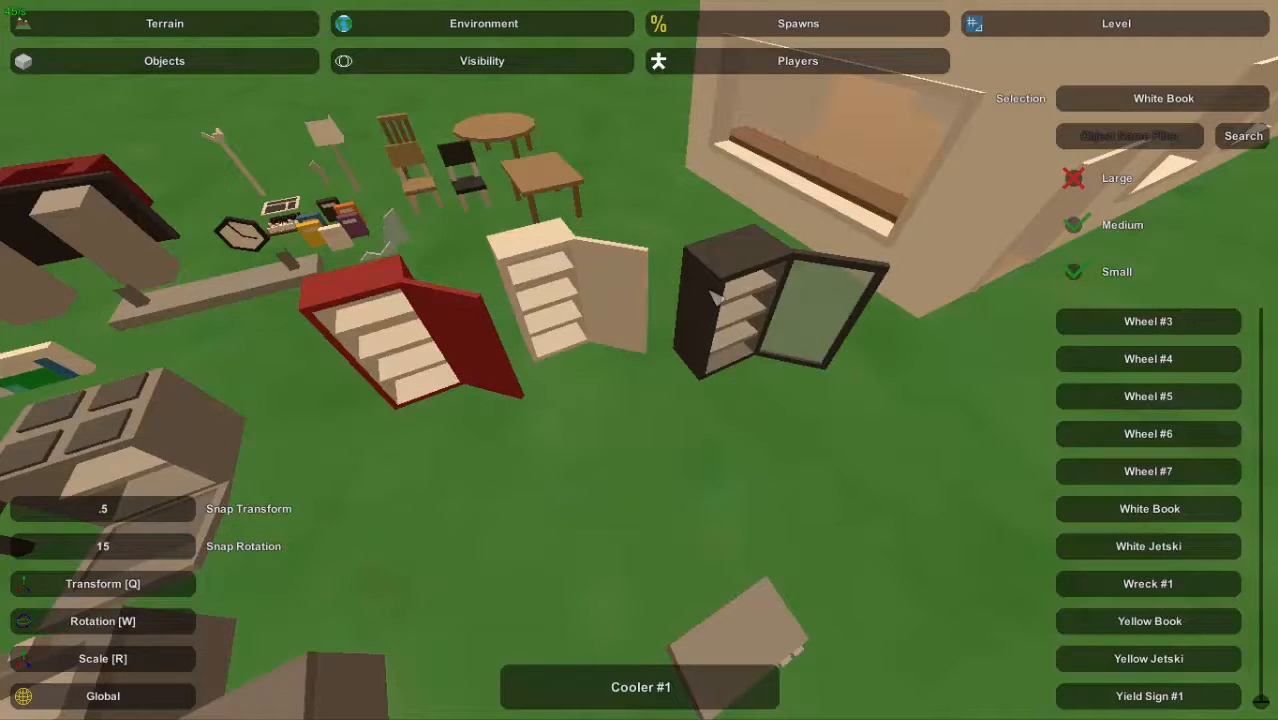
key("w")
right_click_drag(723, 335, 643, 364)
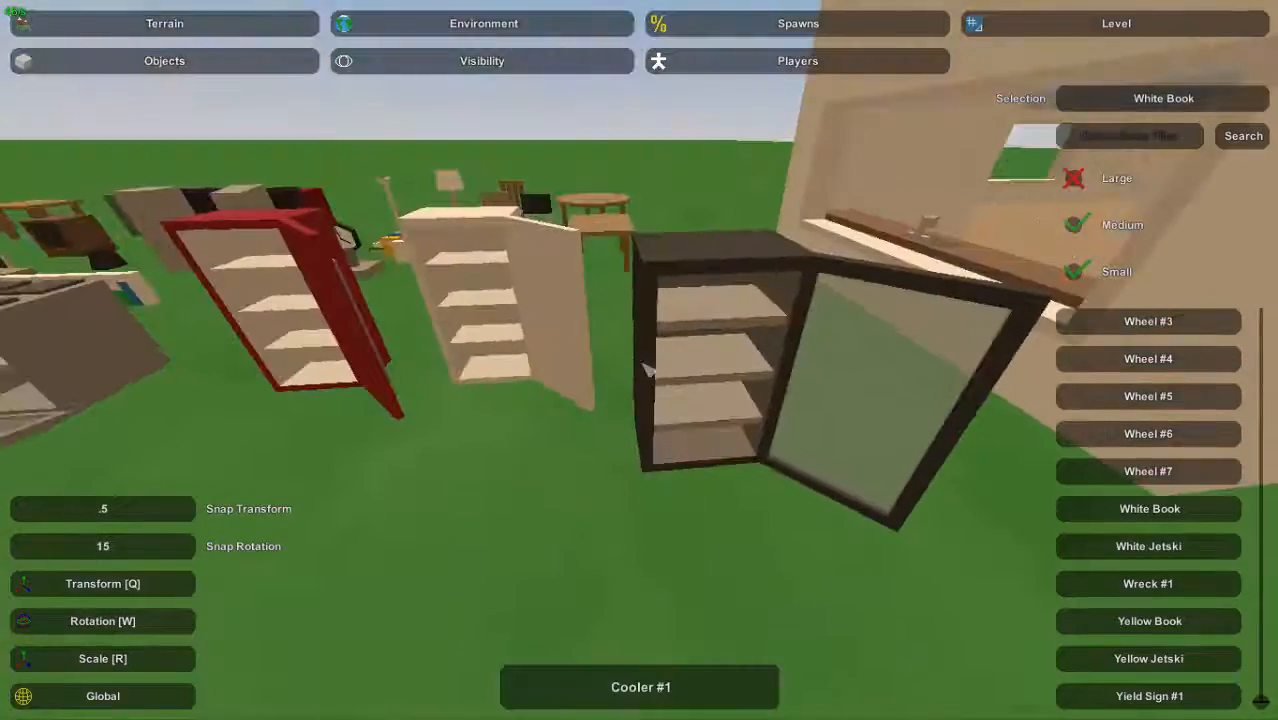
key("d")
right_click_drag(720, 400, 664, 350)
key("a")
key("s")
key("w")
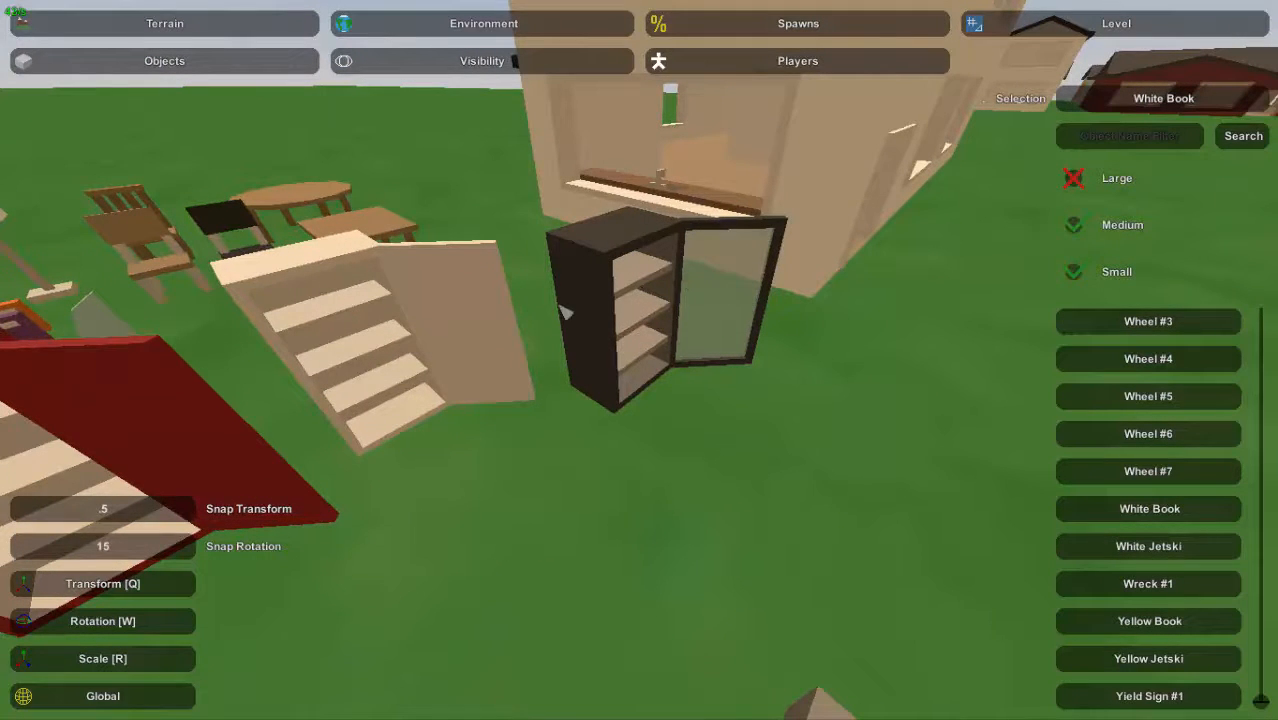
Move the white fridge from the outdoor lineup into the kitchen near the counter row
key("a")
right_click_drag(619, 273, 575, 280)
left_click(606, 331)
key("d")
right_click_drag(606, 331, 465, 345)
key("e")
right_click_drag(639, 360, 668, 398)
key("a")
key("w")
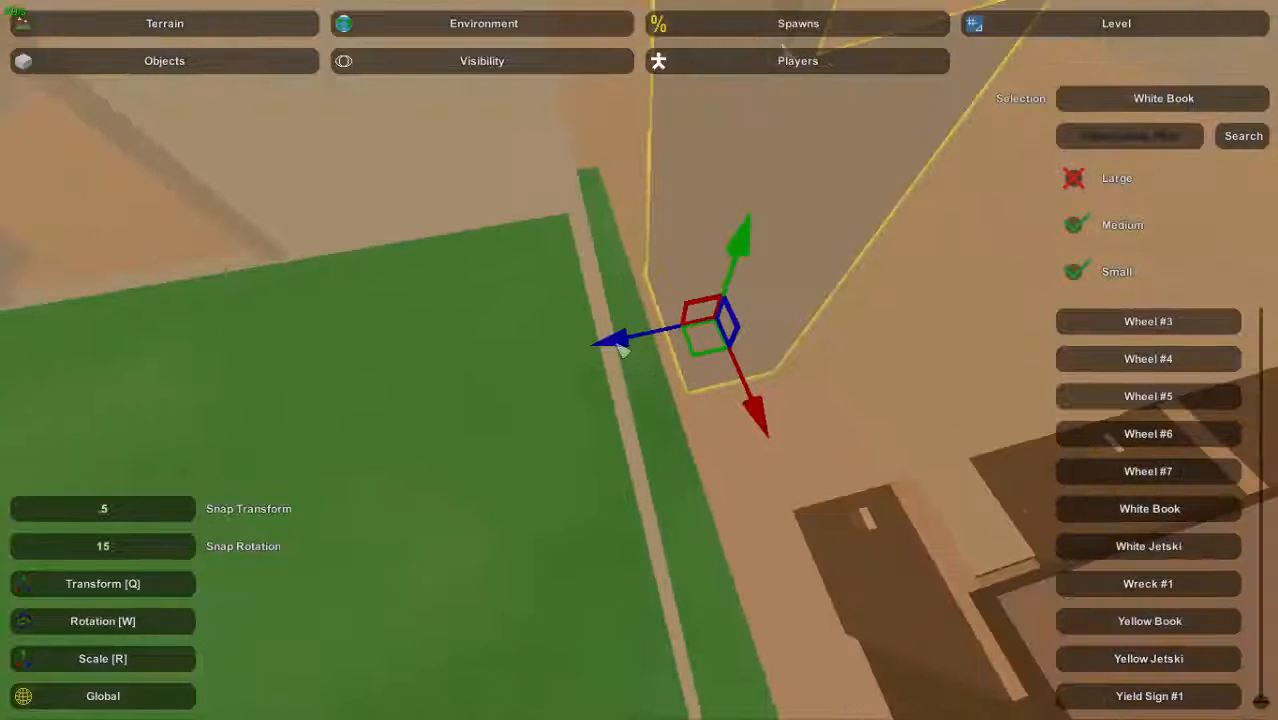
Nudge the white fridge along both horizontal axes to fit against the wall at the end of the counter row
left_click_drag(622, 345, 608, 350)
right_click_drag(605, 349, 648, 372)
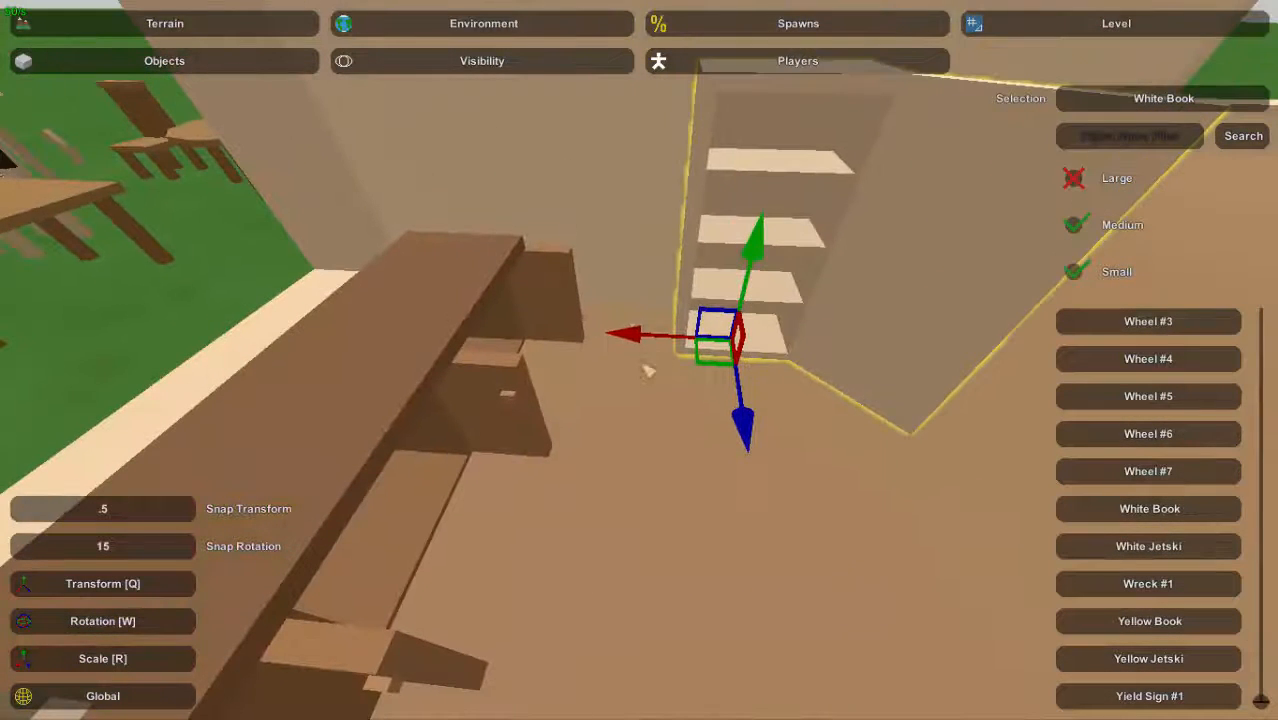
left_click_drag(636, 340, 630, 343)
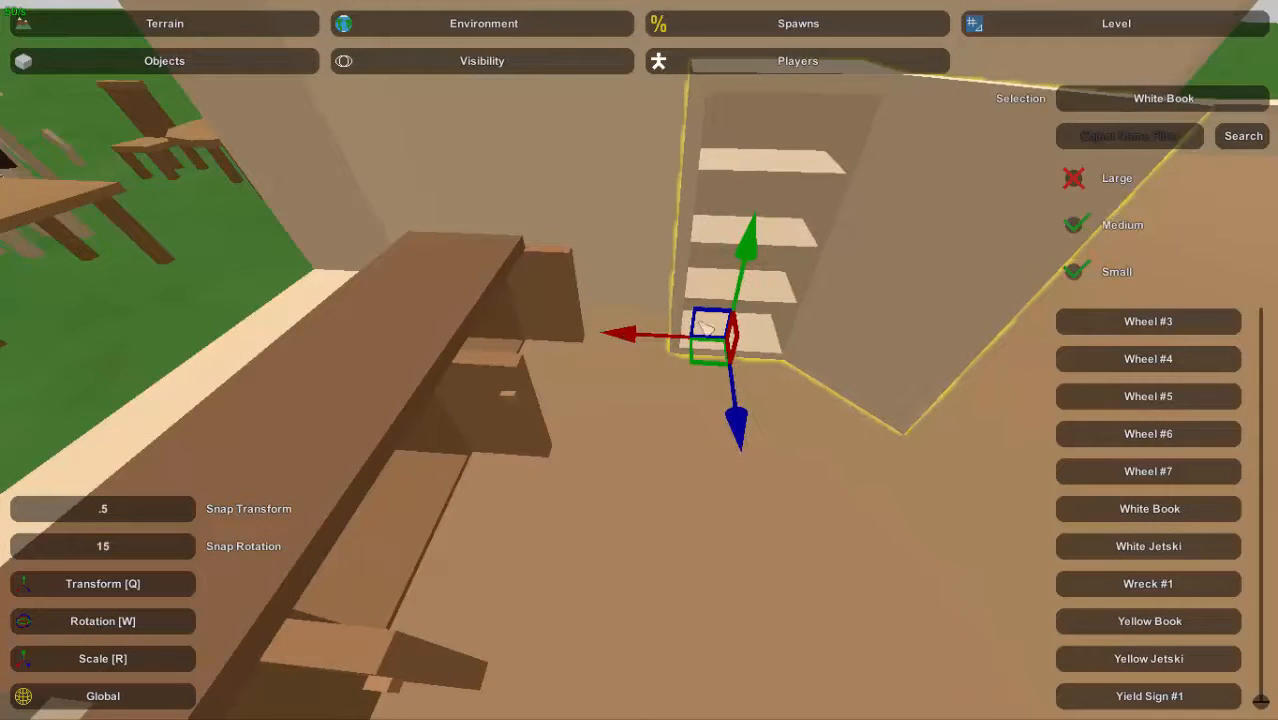
left_click(820, 299)
Move the oven and the dishwasher from the furniture lineup to just outside the house wall
right_click_drag(819, 300, 1025, 338)
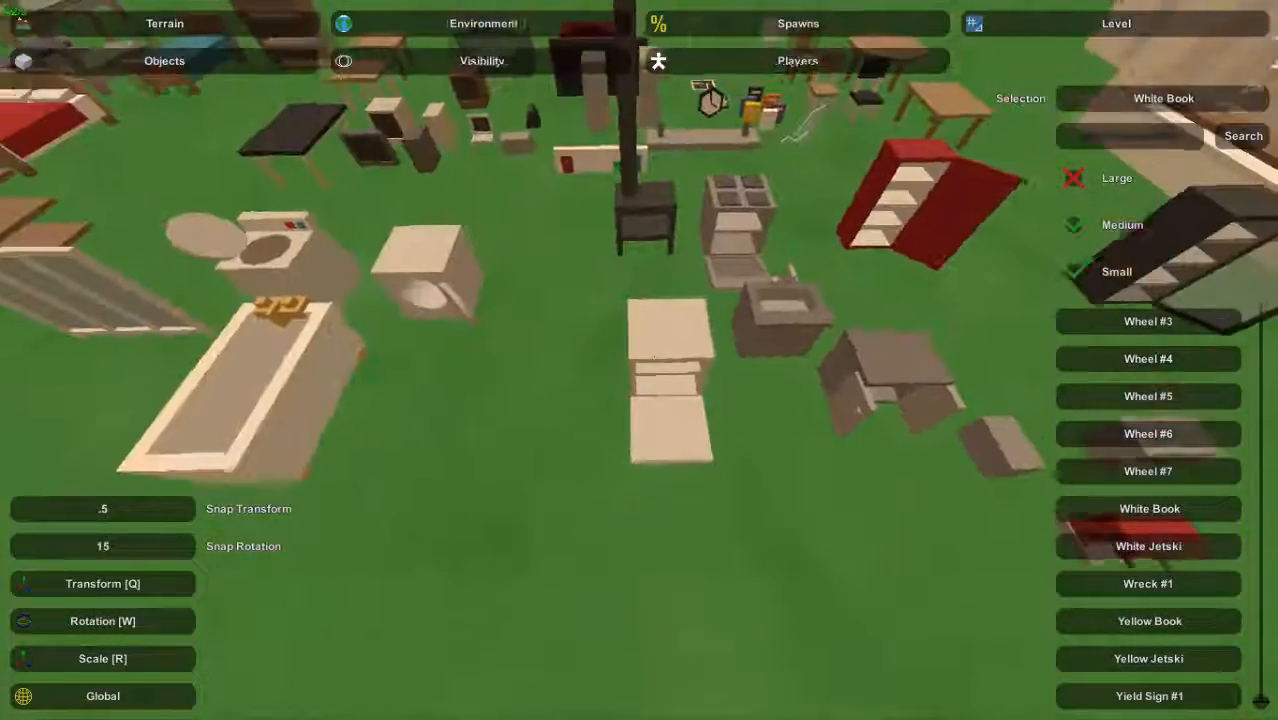
left_click(670, 355)
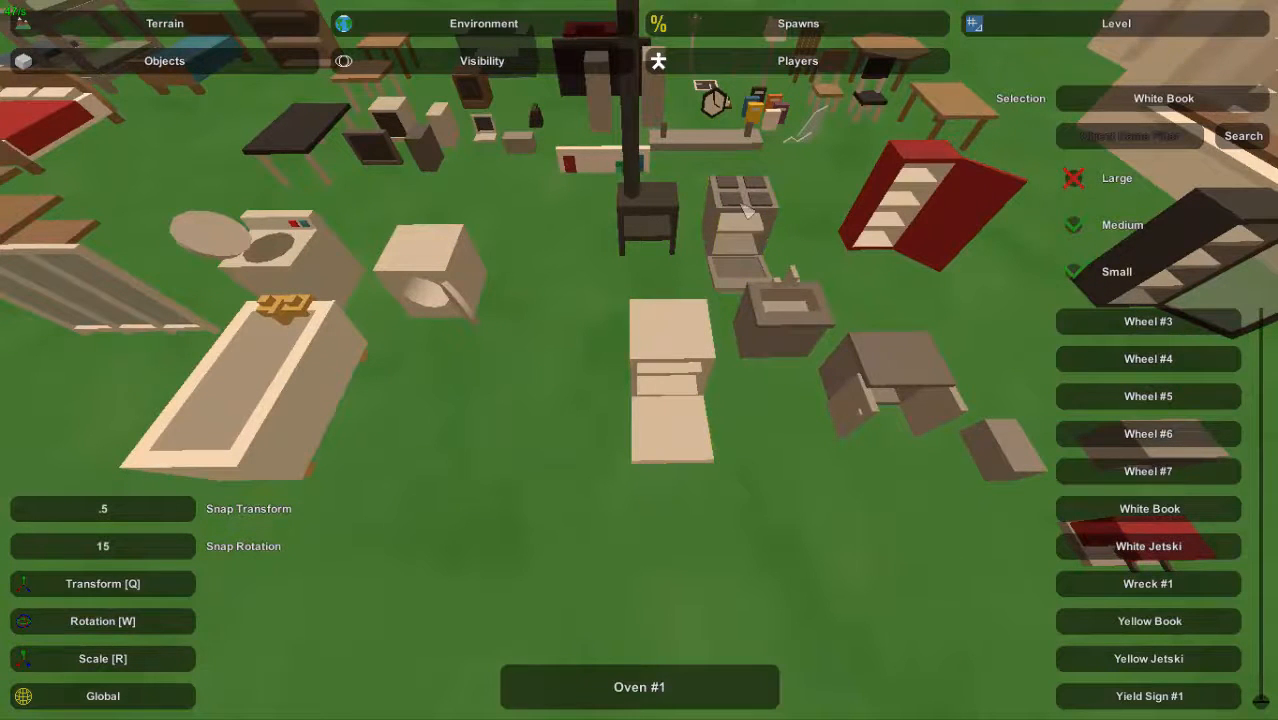
right_click_drag(813, 361, 643, 371)
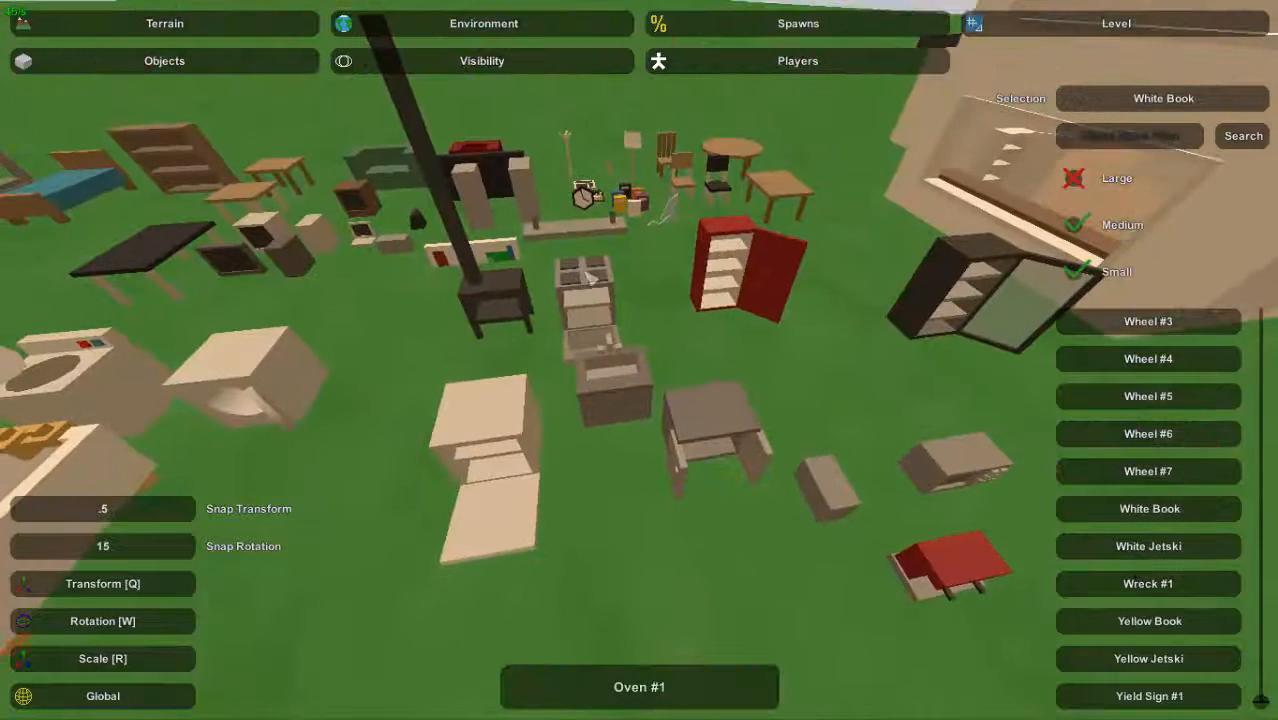
key("d")
right_click_drag(548, 503, 670, 372)
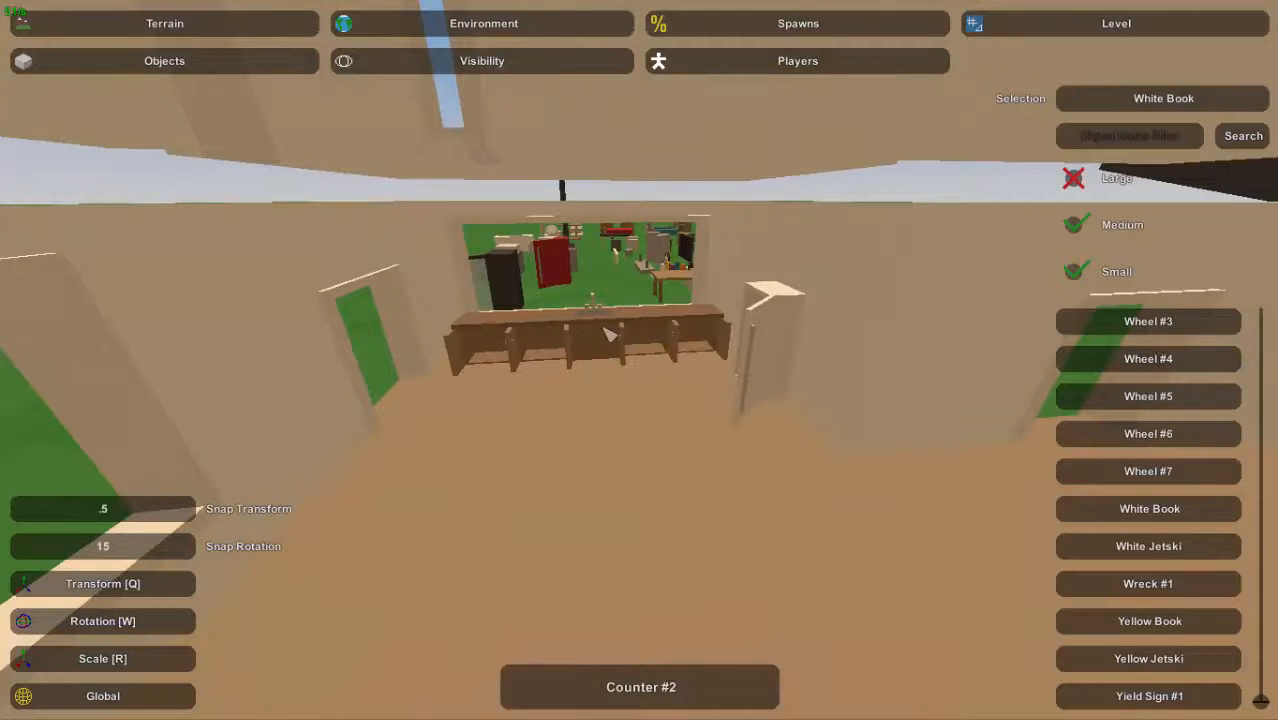
right_click_drag(777, 330, 639, 360)
key("a")
key("s")
left_click(643, 233)
key("d")
key("e")
left_click(562, 200)
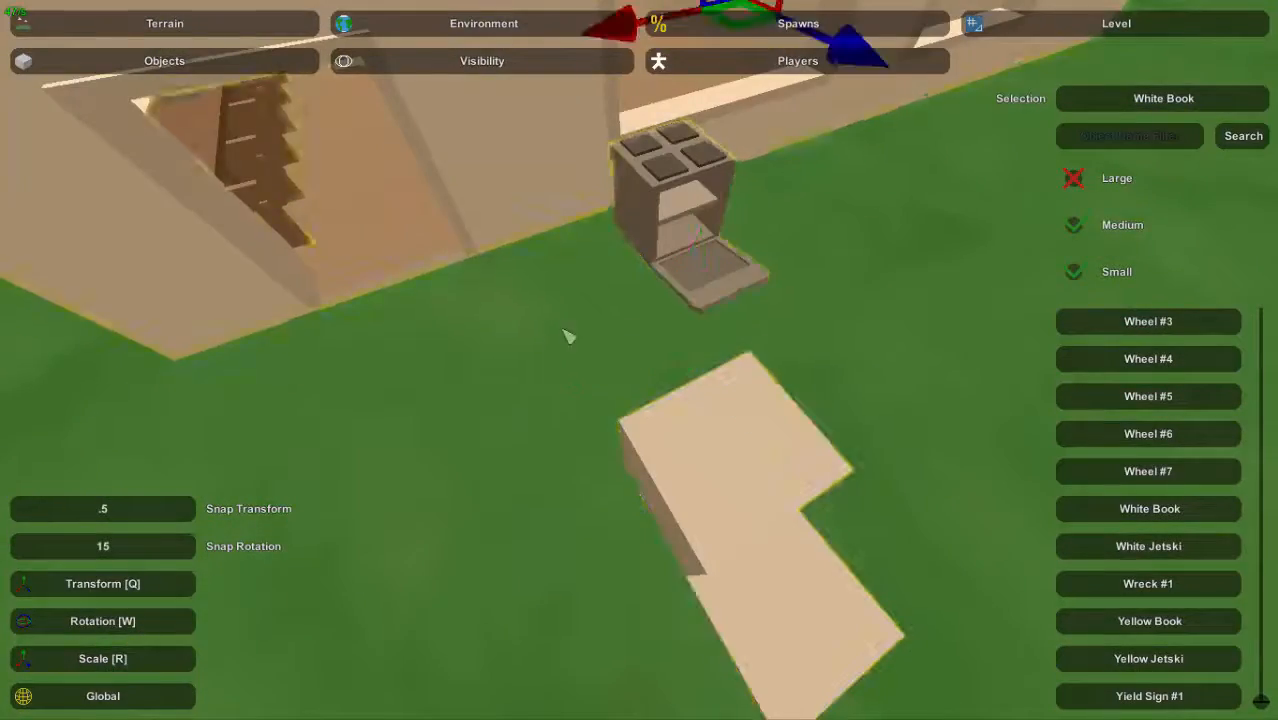
Place the oven inside the kitchen between the side window and the doorway, and rotate it to face into the room
key("w")
right_click_drag(568, 337, 736, 430)
left_click(876, 535)
key("a")
key("e")
key("w")
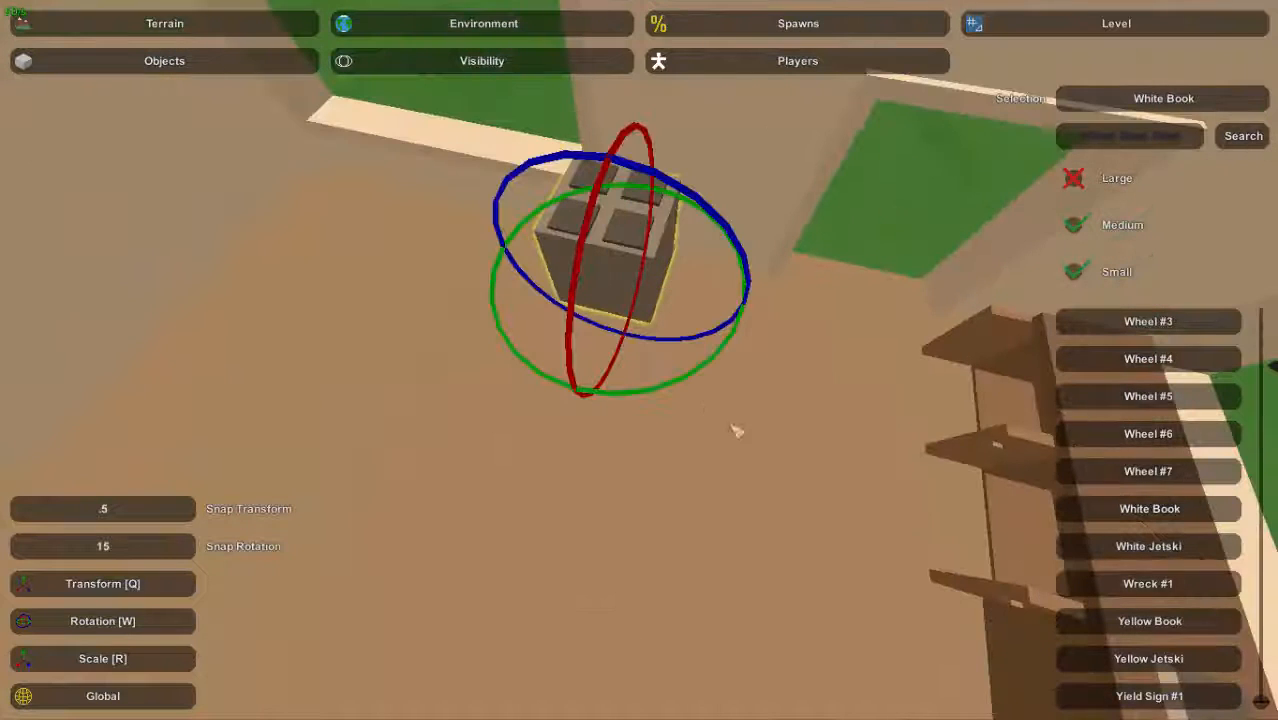
left_click_drag(677, 395, 502, 409)
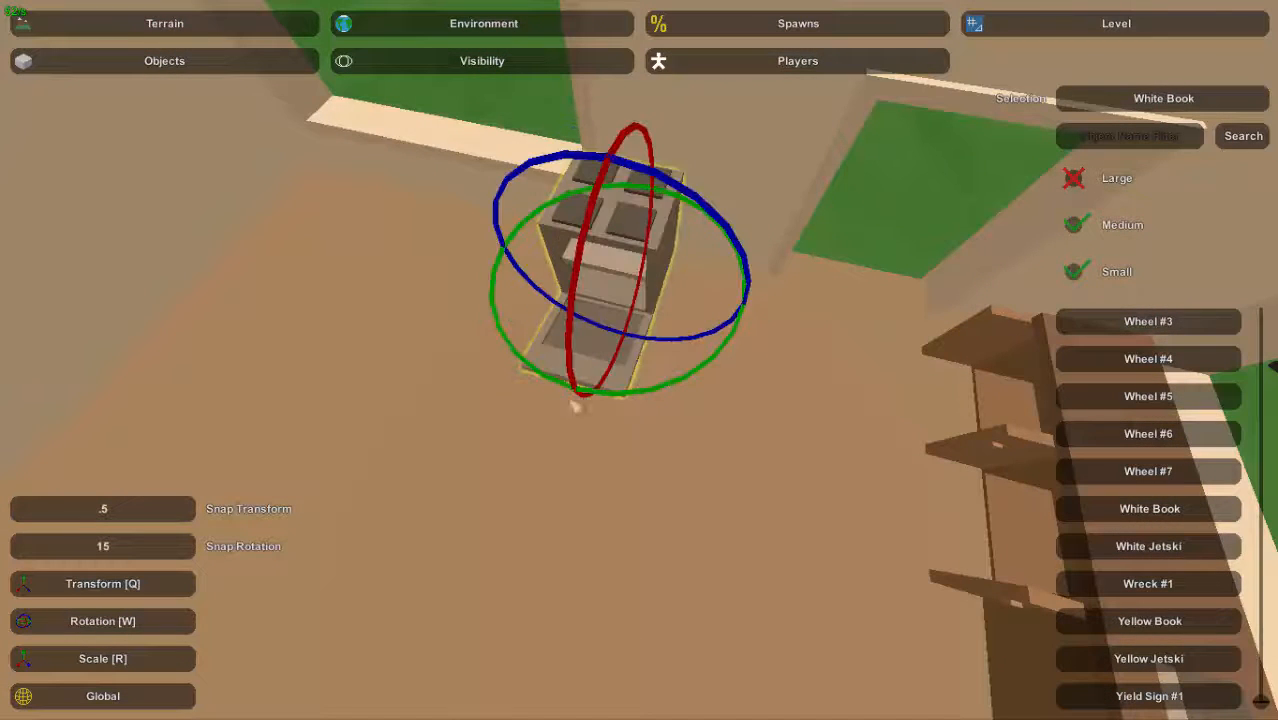
Slide the oven into position against the wall beside the doorway
key("q")
right_click_drag(577, 405, 588, 350)
left_click_drag(542, 309, 618, 345)
right_click_drag(618, 345, 640, 450)
left_click_drag(625, 318, 633, 327)
left_click(703, 432)
Move the dishwasher from outside the window onto the oven's position in the kitchen
key("s")
right_click_drag(703, 432, 625, 371)
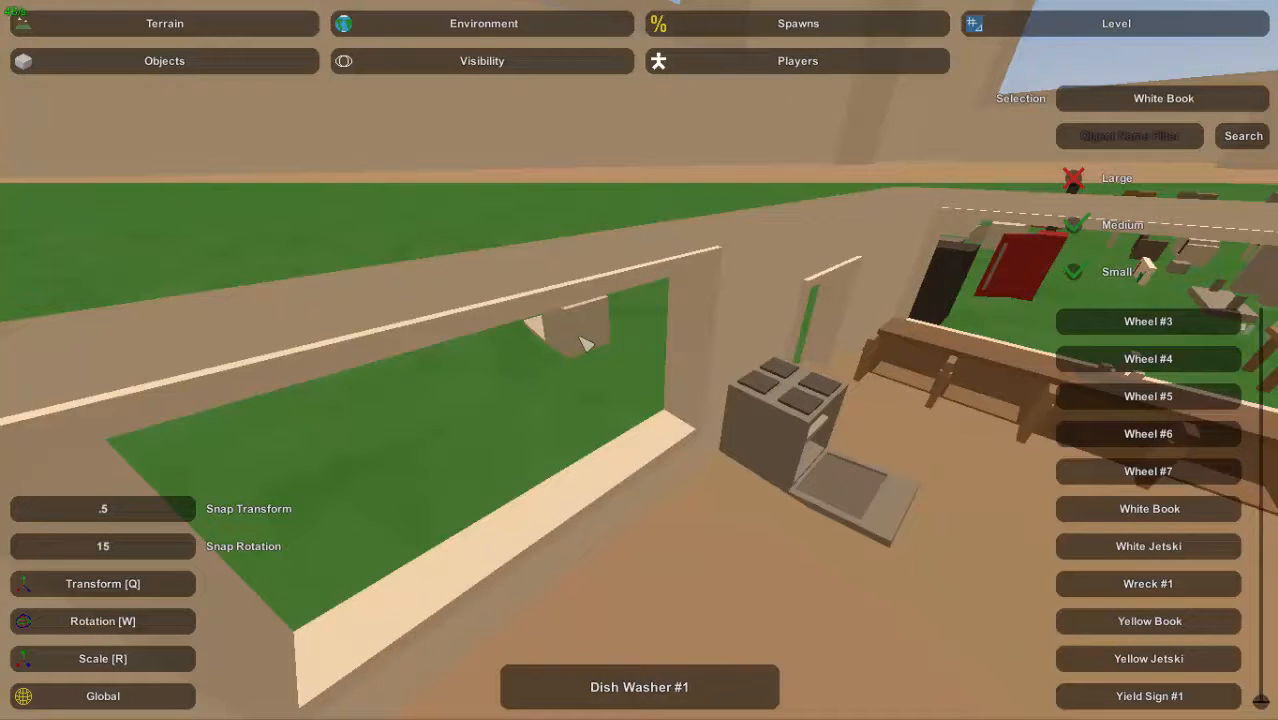
right_click_drag(599, 365, 600, 366)
key("s")
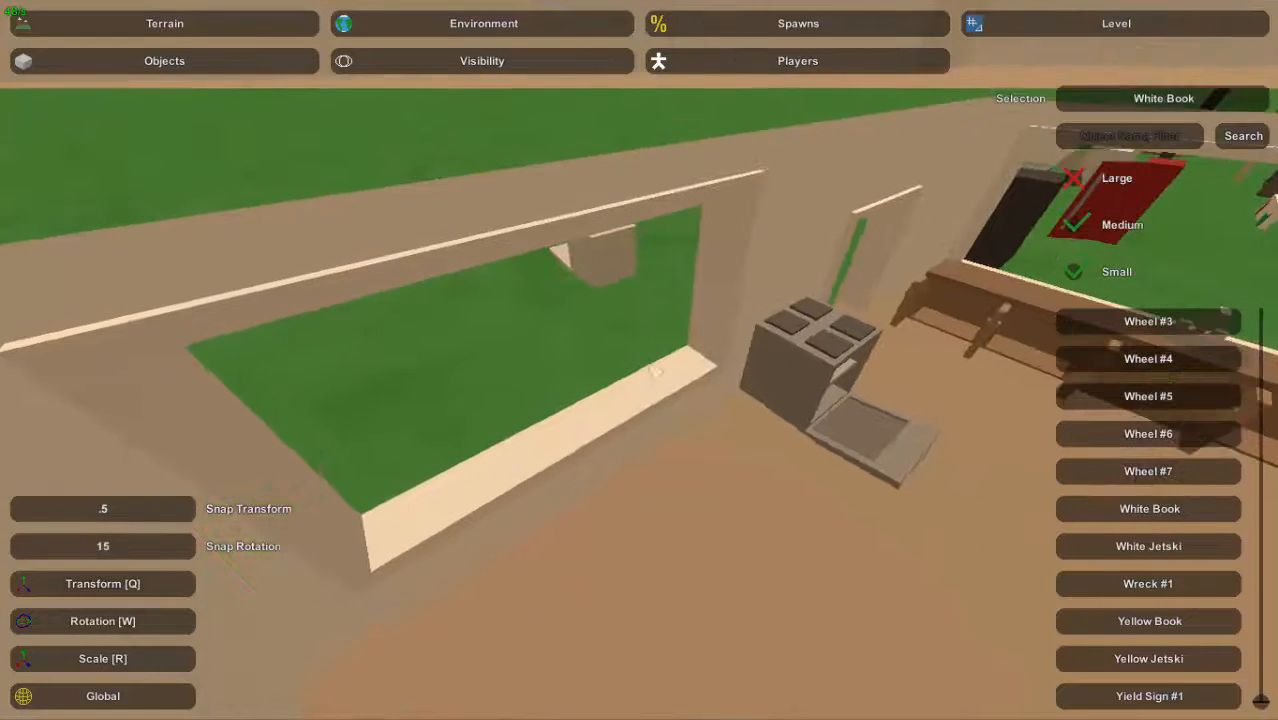
left_click(865, 365)
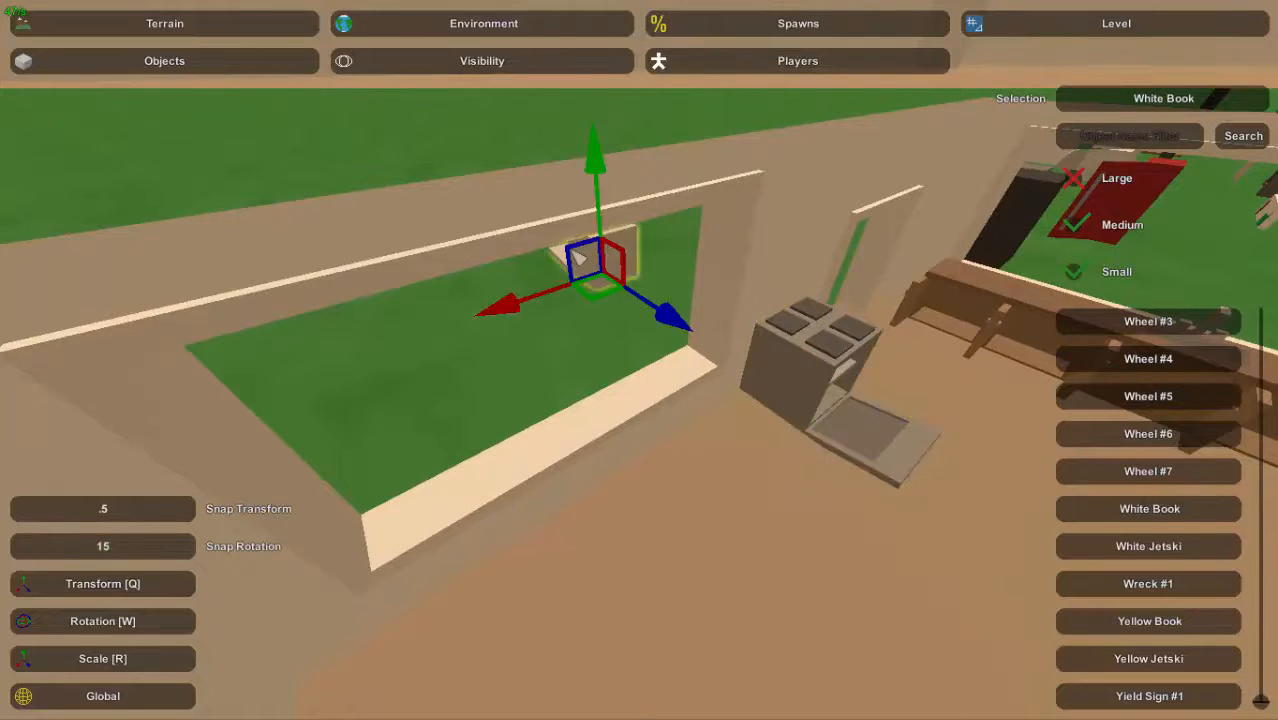
key("ctrl+z")
right_click_drag(725, 426, 652, 397)
key("d")
key("w")
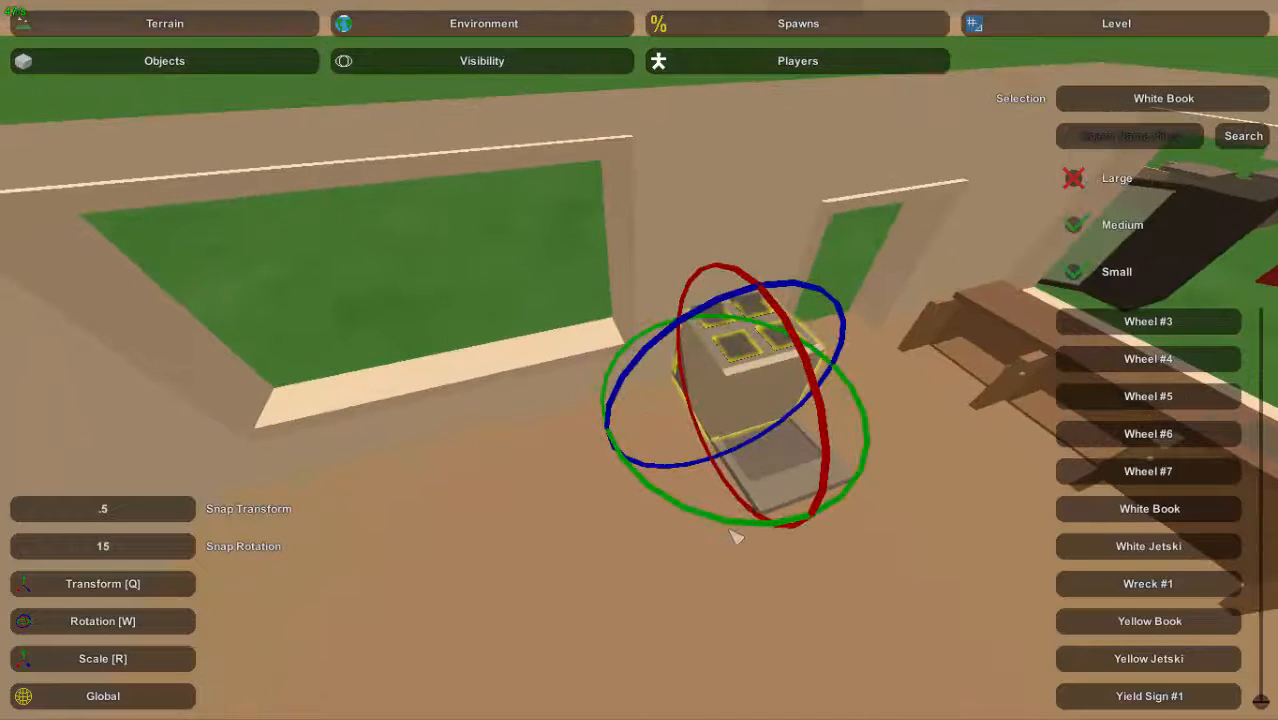
Rotate the dishwasher to face into the room and slide it alongside the oven
left_click_drag(733, 527, 560, 527)
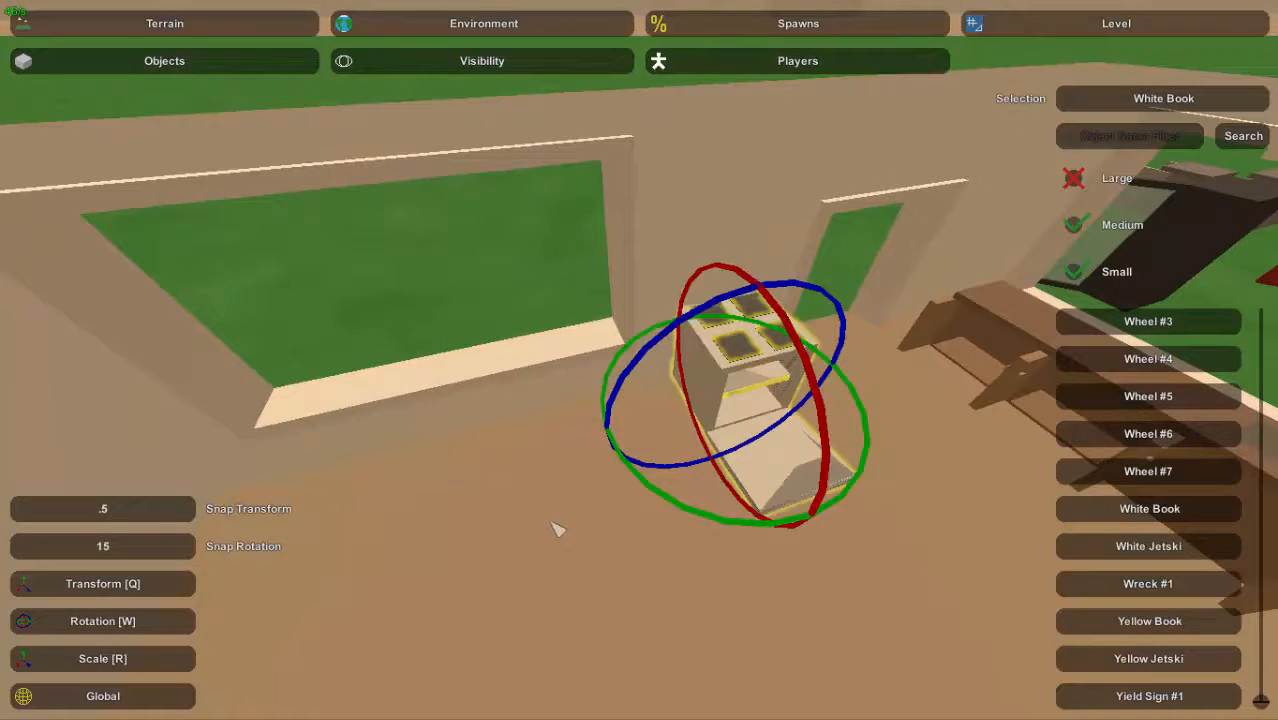
left_click_drag(613, 441, 548, 465)
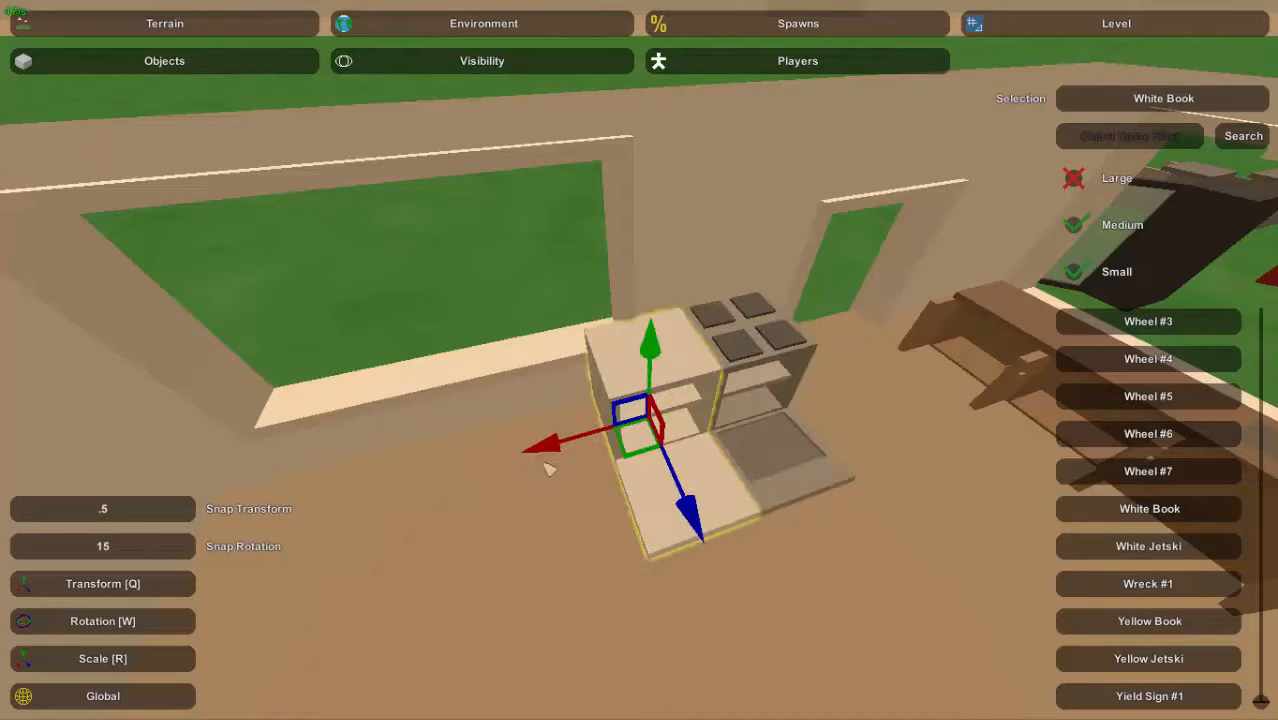
left_click(629, 352)
Select the oven and dishwasher together and slide the pair along the wall toward the doorway
key("d")
mouse_move(629, 352)
right_mouse_down()
mouse_move(765, 400)
mouse_move(762, 440)
mouse_move(545, 398)
mouse_move(623, 376)
right_mouse_up()
left_click(528, 383)
left_click(602, 398, "shift")
key("d")
key("w")
left_click_drag(600, 387, 645, 396)
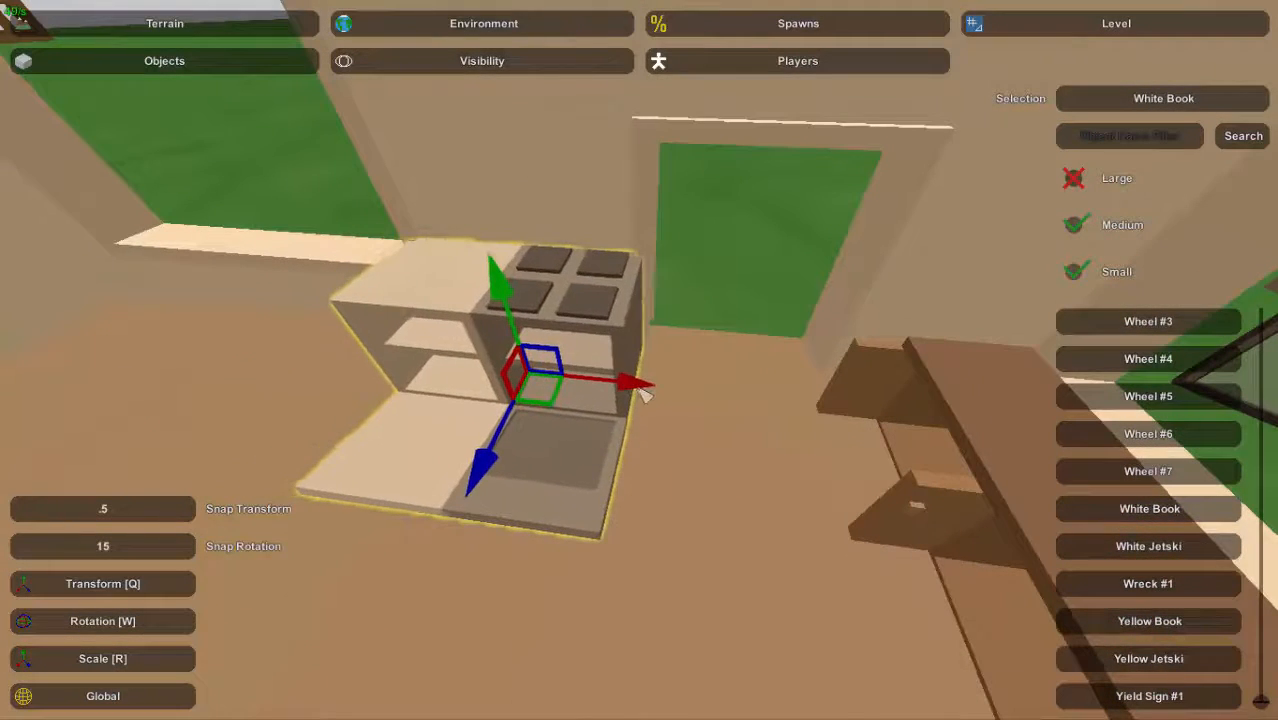
left_click(622, 325)
Place the toaster from the outdoor lineup on the end of the counter row nearest the white fridge
key("s")
right_click_drag(622, 325, 1180, 275)
key("a")
key("d")
key("s")
key("w")
key("a")
key("w")
key("a")
key("d")
key("w")
right_click_drag(640, 360, 540, 430)
key("d")
right_click_drag(690, 376, 870, 460)
key("w")
key("w")
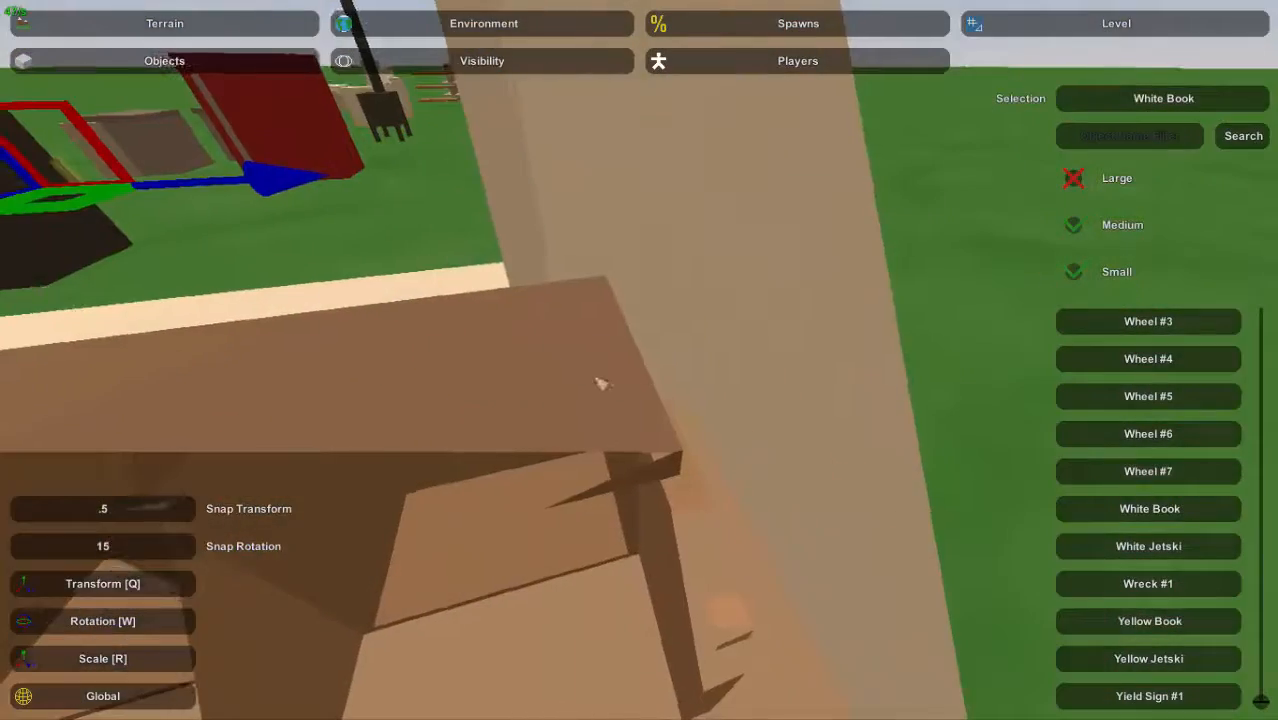
key("e")
right_click_drag(600, 380, 565, 365)
key("s")
key("w")
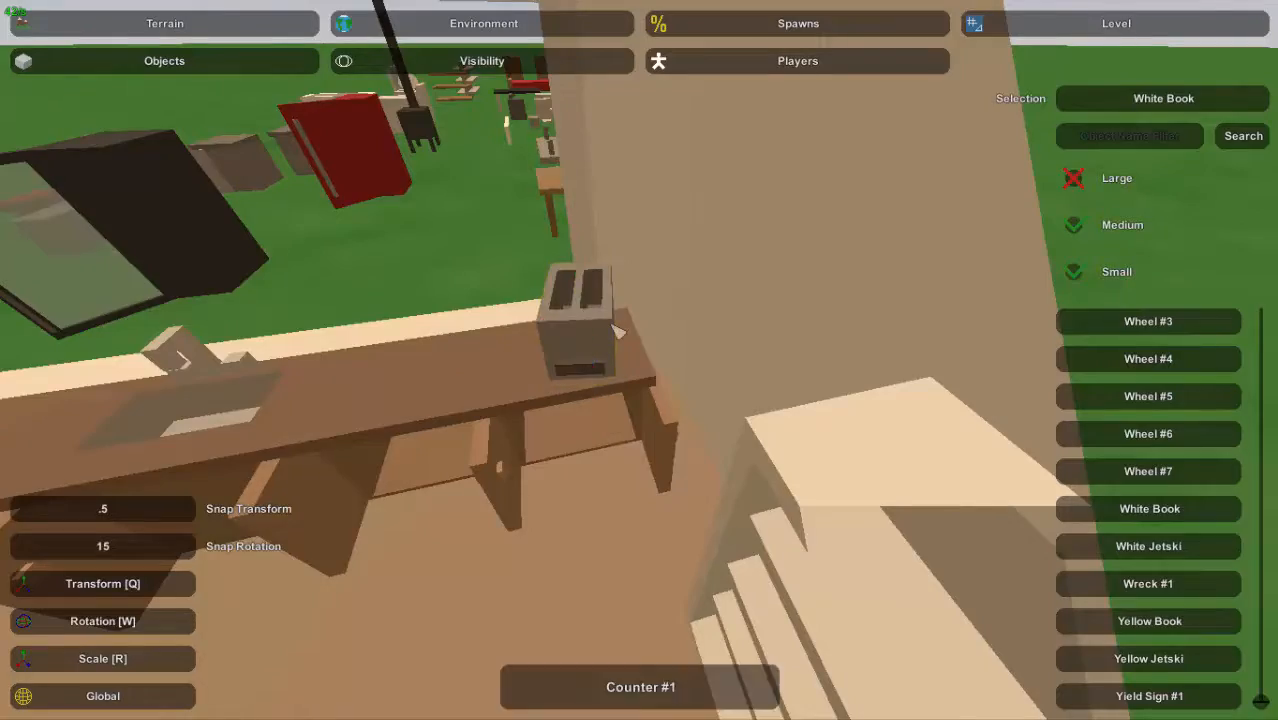
Place the red coffee machine on the opposite end of the counter row, near the doorway
key("s")
right_click_drag(618, 332, 500, 260)
left_click(527, 382)
right_click_drag(527, 382, 632, 370)
key("w")
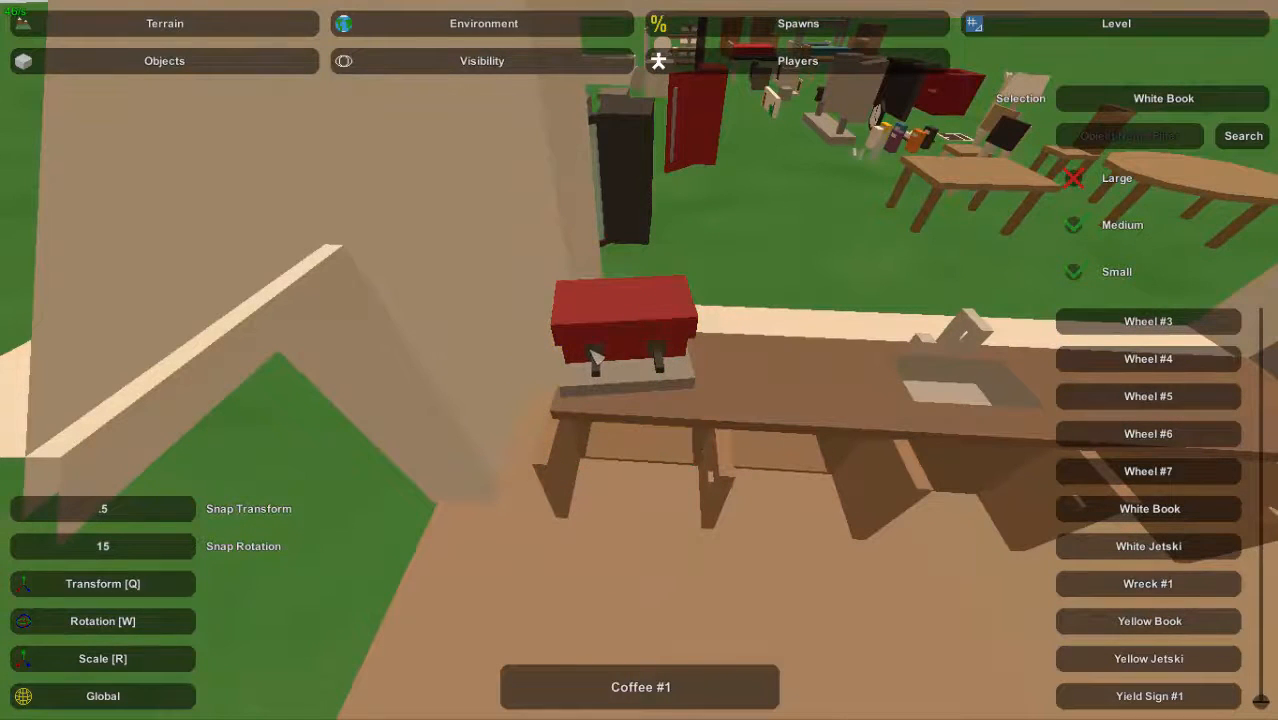
Place the microwave on the counter between the sink and the toaster and adjust its position
key("a")
right_click_drag(620, 332, 540, 330)
key("w")
key("w")
right_click_drag(640, 360, 555, 500)
key("w")
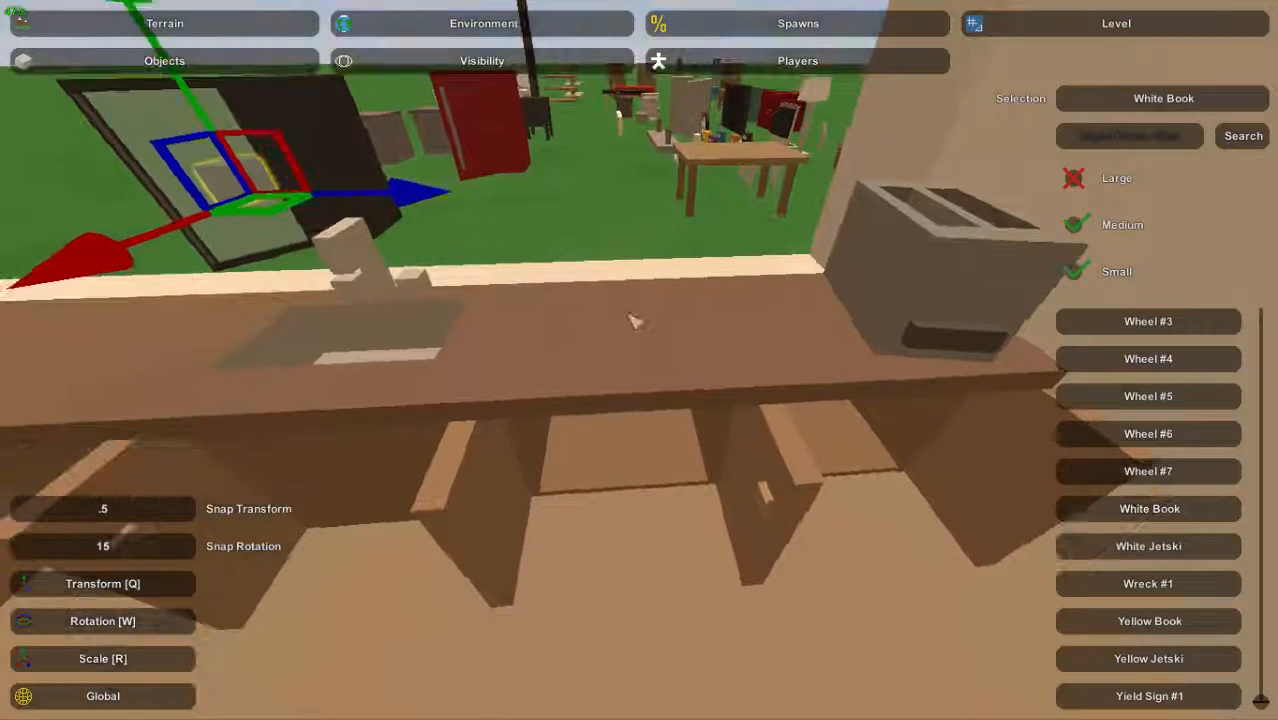
key("e")
key("w")
left_click_drag(651, 404, 714, 404)
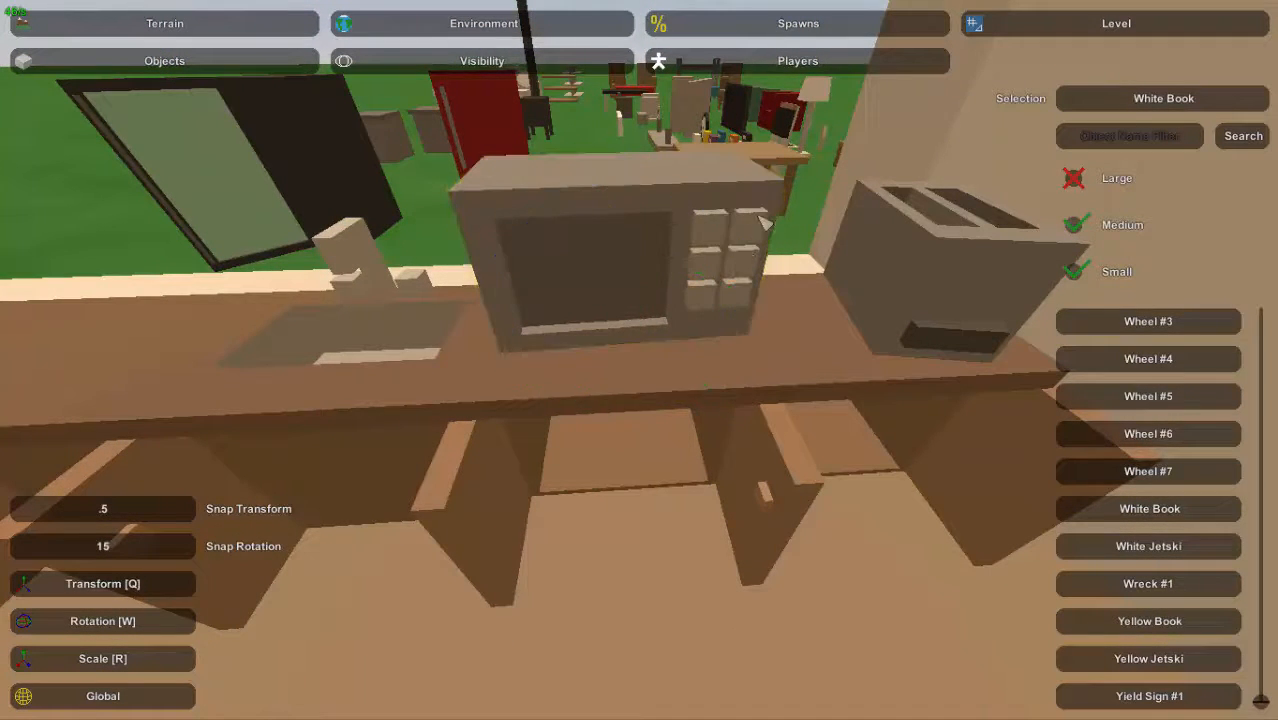
Review the kitchen layout from inside, and inspect the dining tables and chairs in the outdoor lineup
right_click_drag(762, 220, 762, 262)
key("s")
right_click_drag(643, 377, 925, 350)
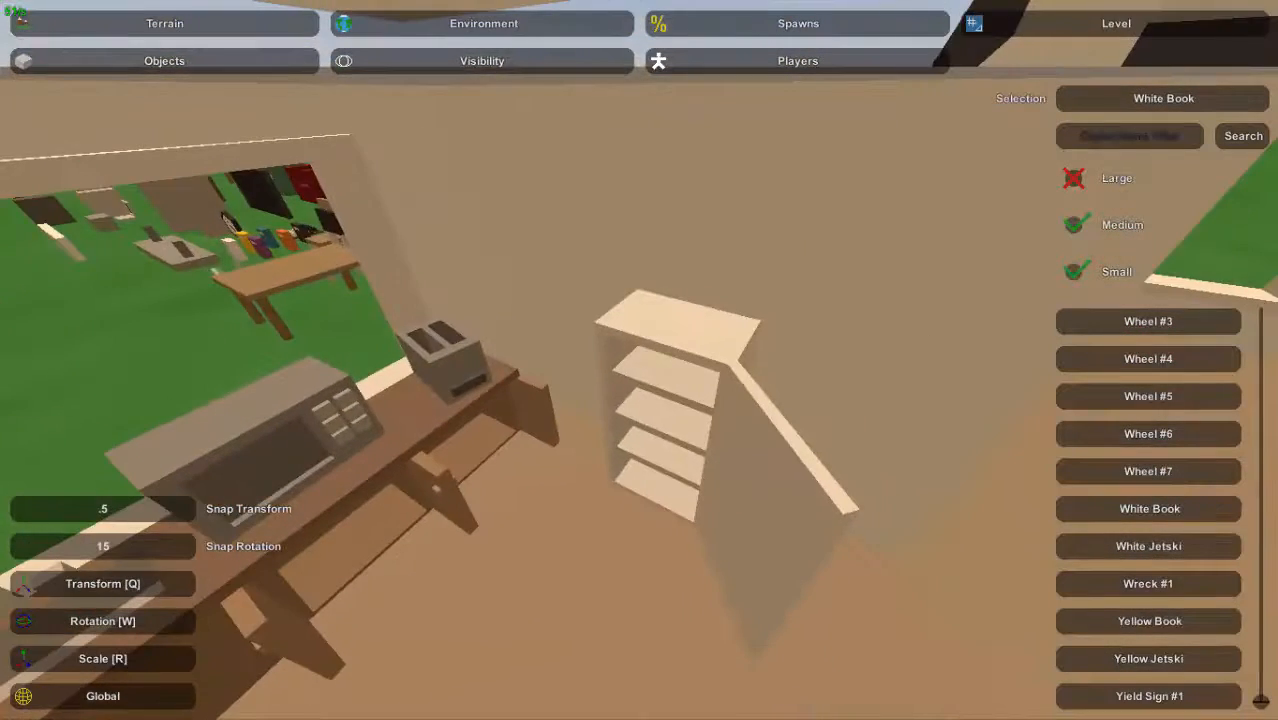
right_click_drag(639, 360, 200, 360)
key("s")
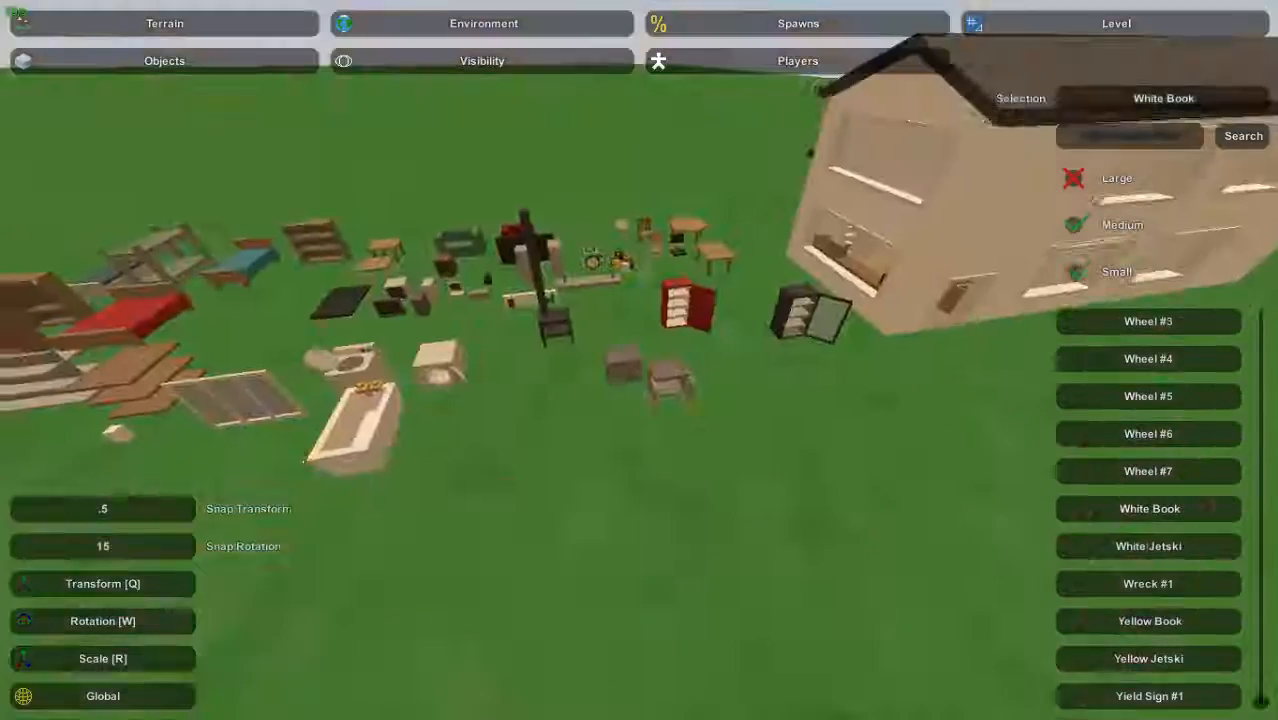
mouse_move(639, 360)
right_mouse_down()
mouse_move(650, 235)
mouse_move(675, 300)
mouse_move(440, 362)
mouse_move(500, 530)
mouse_move(760, 490)
mouse_move(680, 205)
mouse_move(600, 220)
mouse_move(440, 390)
mouse_move(651, 360)
right_mouse_up()
key("w")
key("w")
key("w")
key("s")
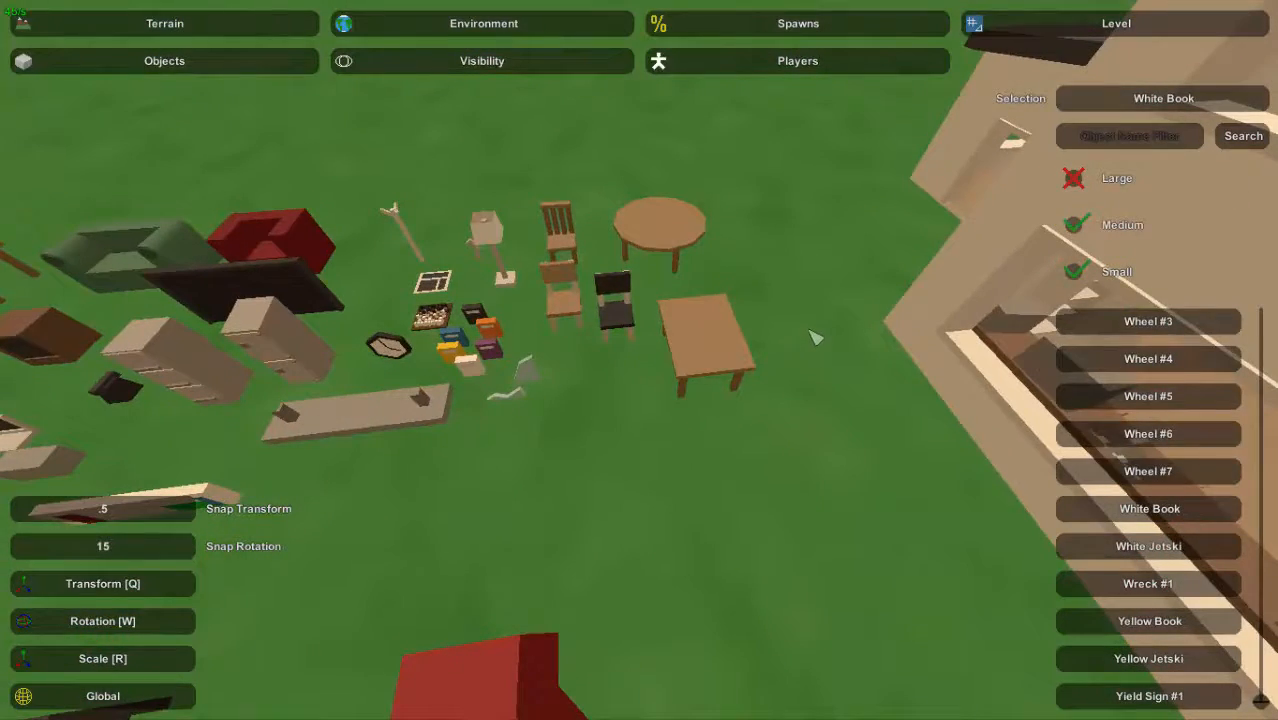
right_click_drag(816, 338, 640, 360)
key("w")
key("s")
Move the black chair away from the rectangular table within the outdoor lineup
left_click_drag(539, 141, 925, 545)
left_click(910, 372)
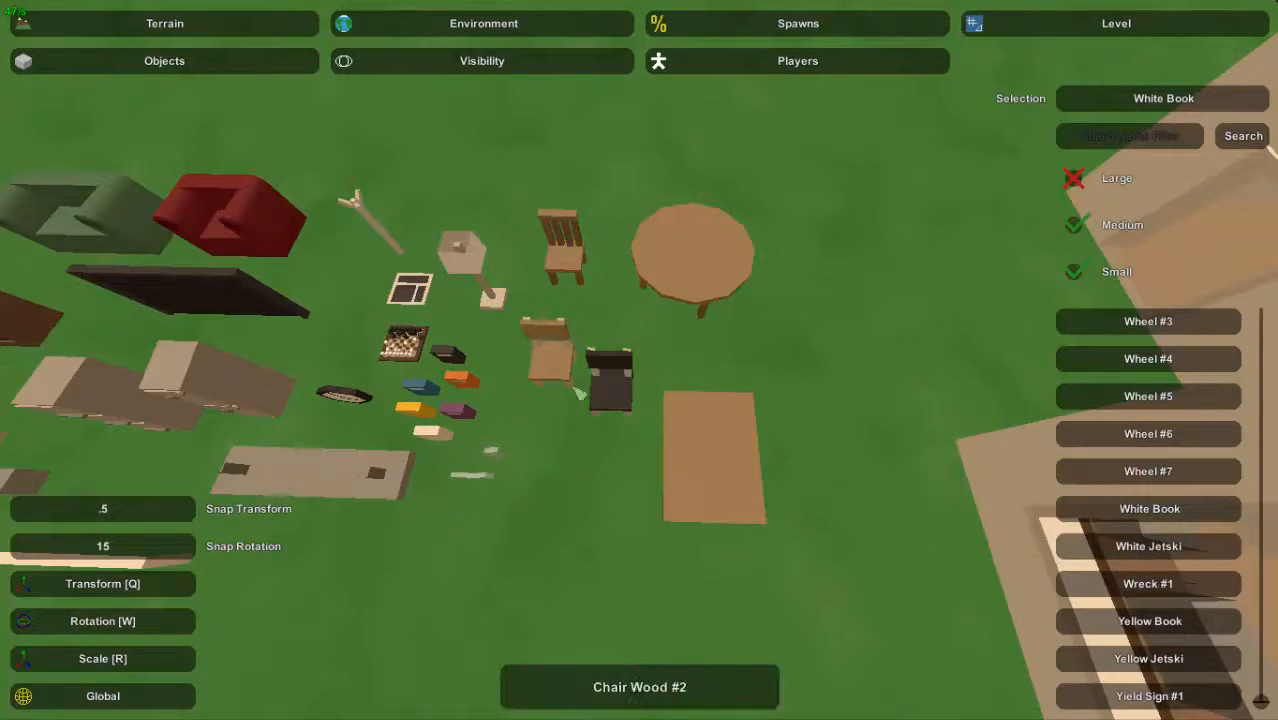
left_click(622, 398)
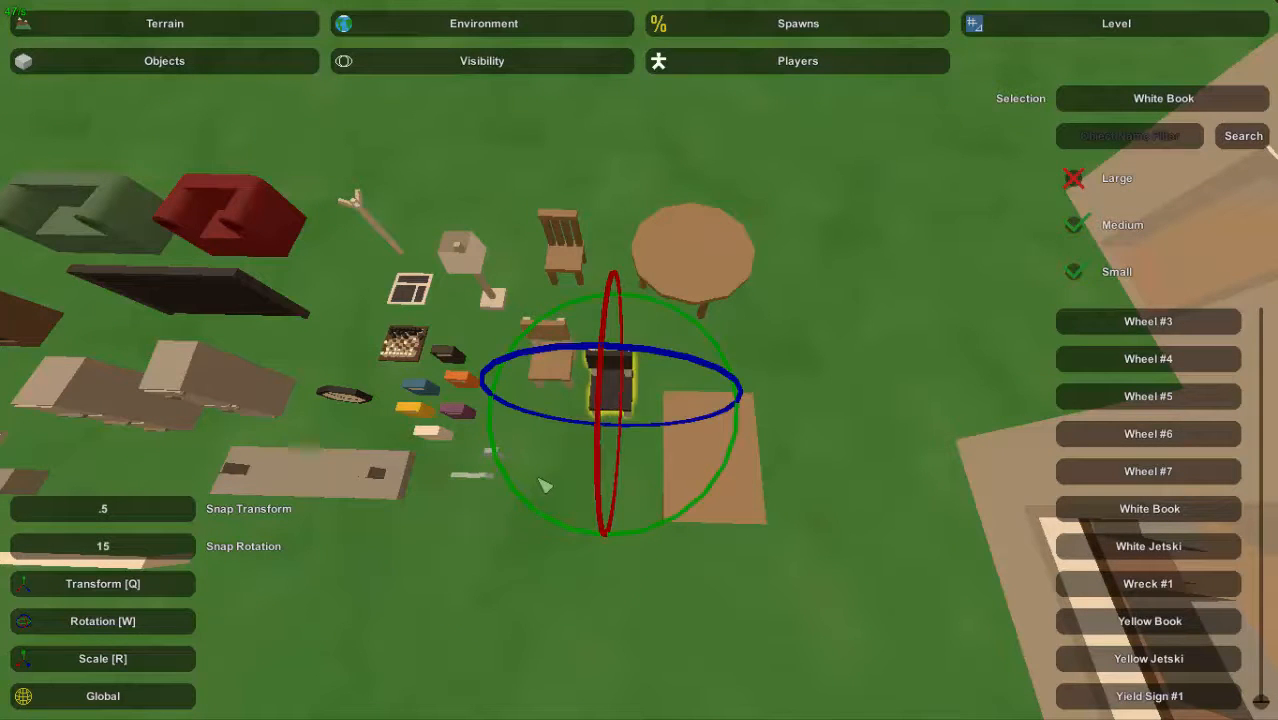
key("e")
key("q")
Compare the round, rectangular and small wooden tables in the outdoor furniture lineup
right_click_drag(640, 592, 605, 602)
key("w")
right_click_drag(640, 360, 655, 372)
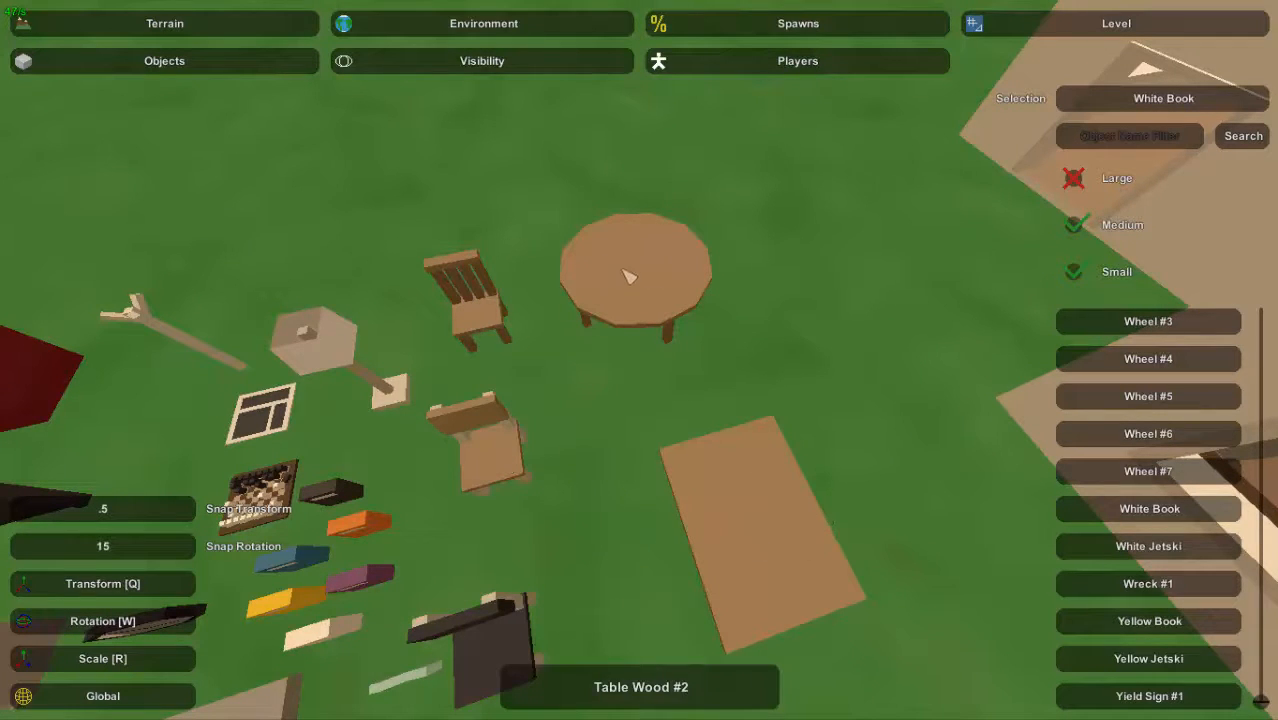
right_click_drag(628, 277, 420, 245)
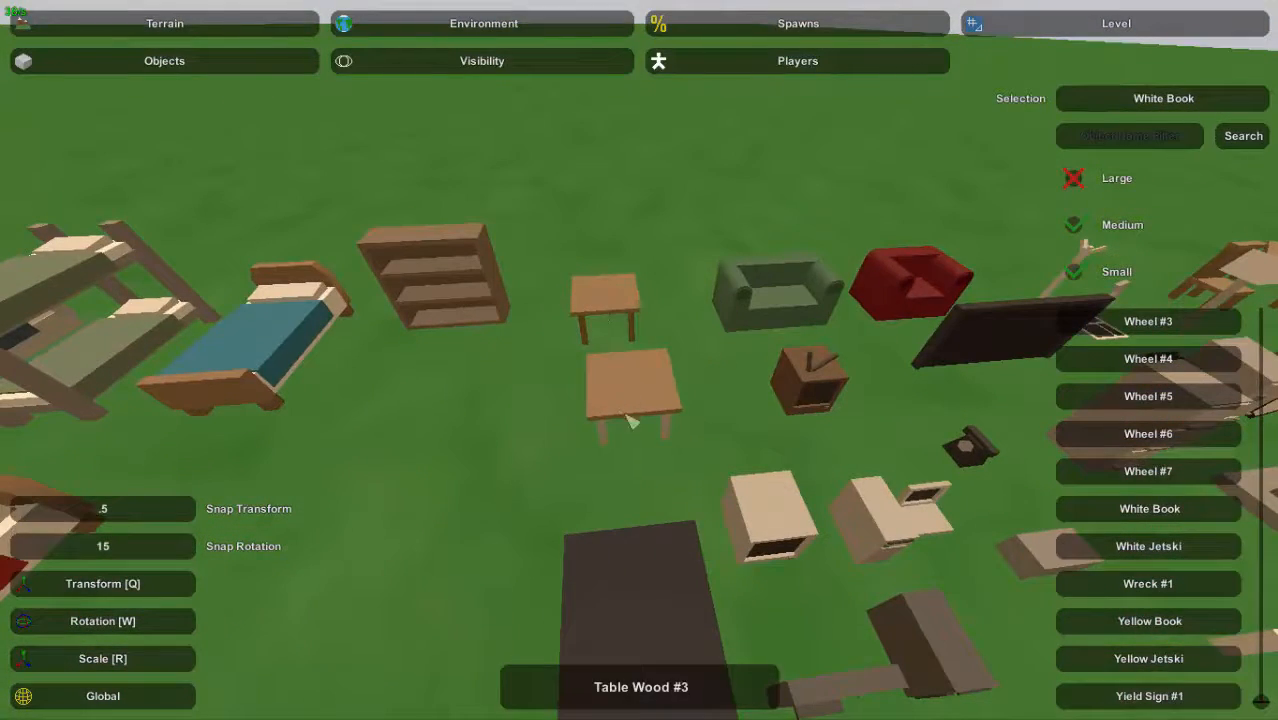
right_click_drag(628, 406, 665, 385)
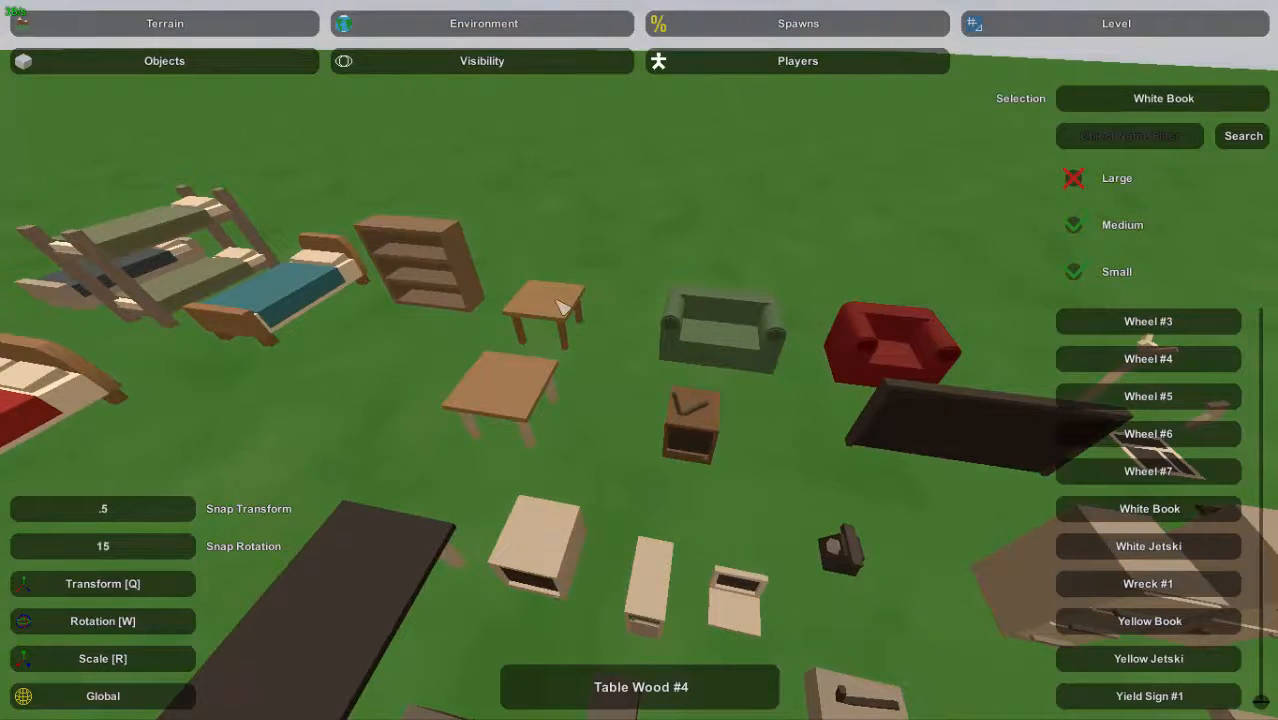
right_click_drag(557, 301, 850, 300)
Place the round wooden table inside the kitchen near the side window and dishwasher, and adjust its position
key("s")
key("w")
key("w")
left_click(713, 362)
key("w")
right_click_drag(640, 360, 620, 395)
key("e")
key("a")
key("d")
right_click_drag(571, 322, 740, 400)
left_click_drag(738, 389, 712, 409)
left_click(854, 404)
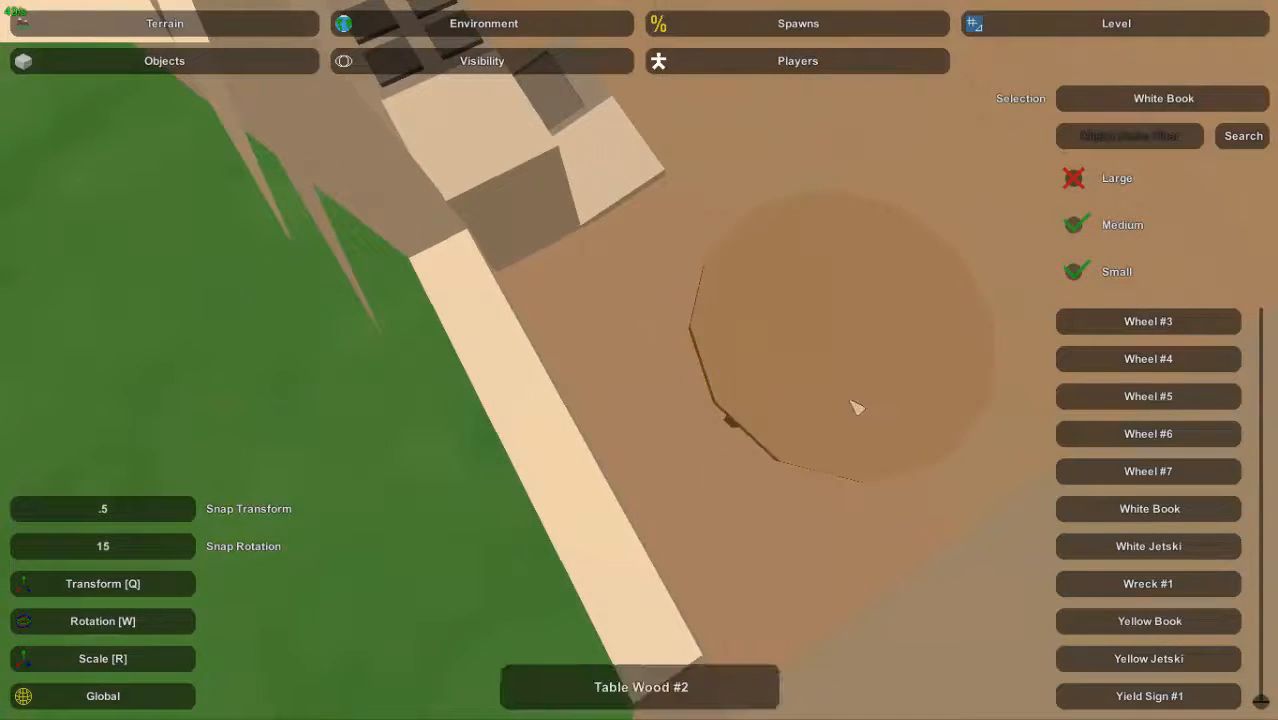
Fine-tune the round wooden table's position on the kitchen floor beside the side window
right_click_drag(854, 404, 605, 365)
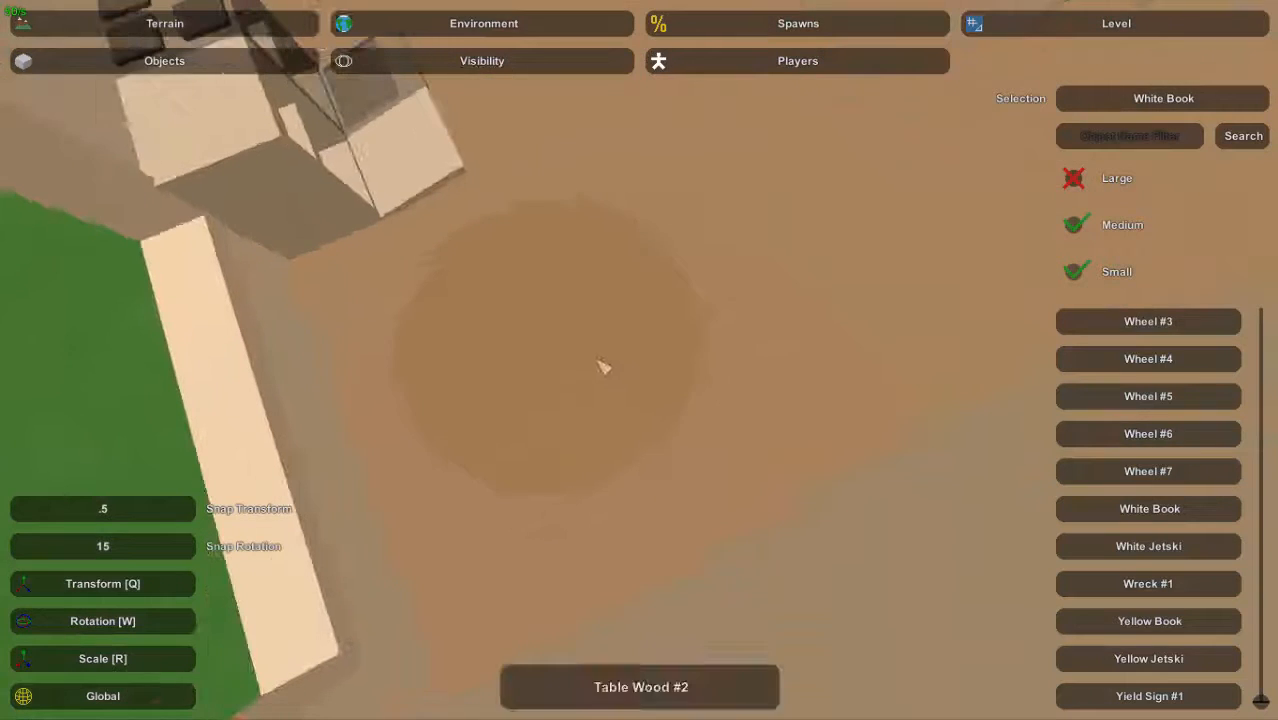
left_click(655, 340)
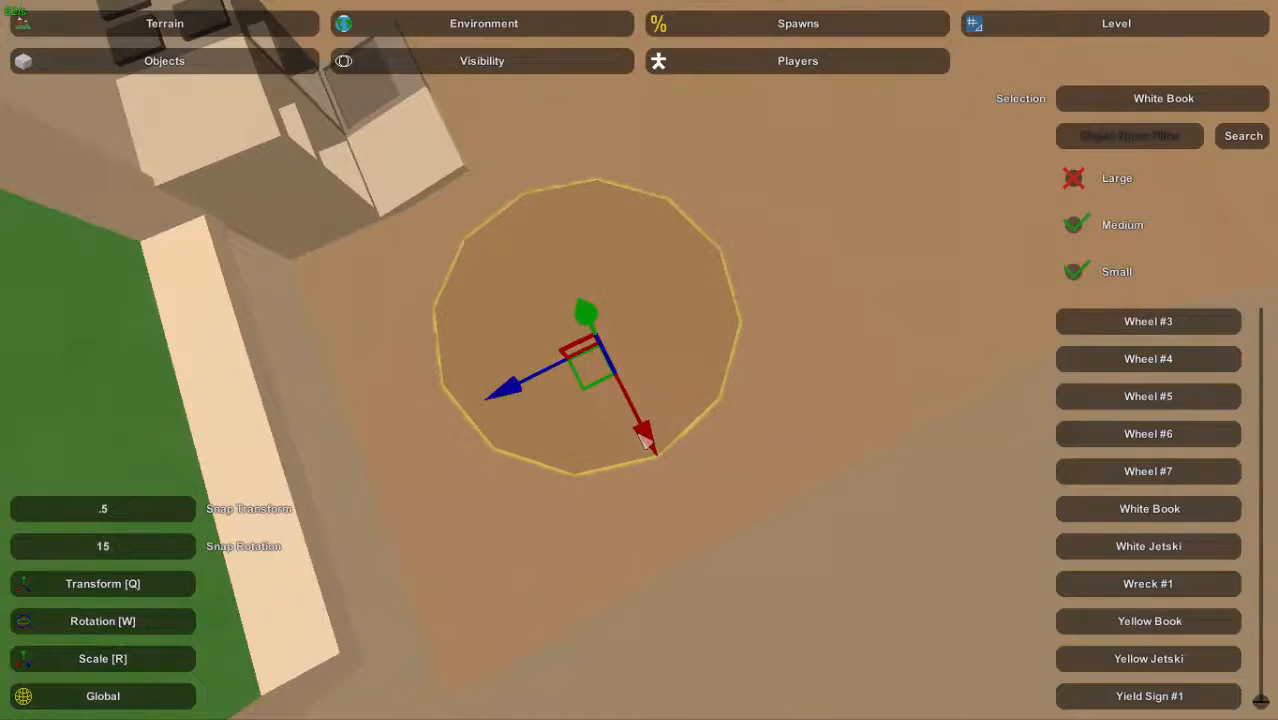
left_click_drag(647, 436, 647, 412)
left_click(666, 333)
right_click_drag(666, 333, 708, 226)
key("w")
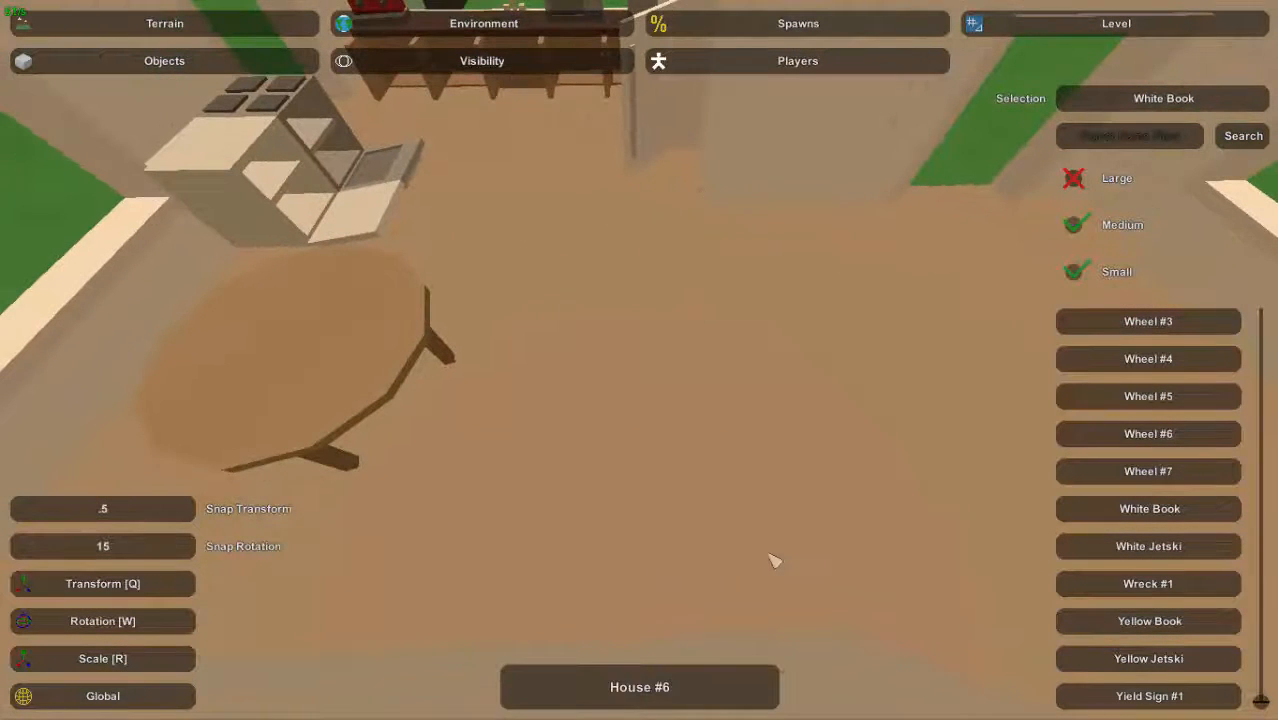
Select the light wooden chair between the black chair and the slatted wooden chair in the outdoor lineup
right_click_drag(769, 555, 688, 243)
right_click_drag(740, 410, 750, 220)
key("w")
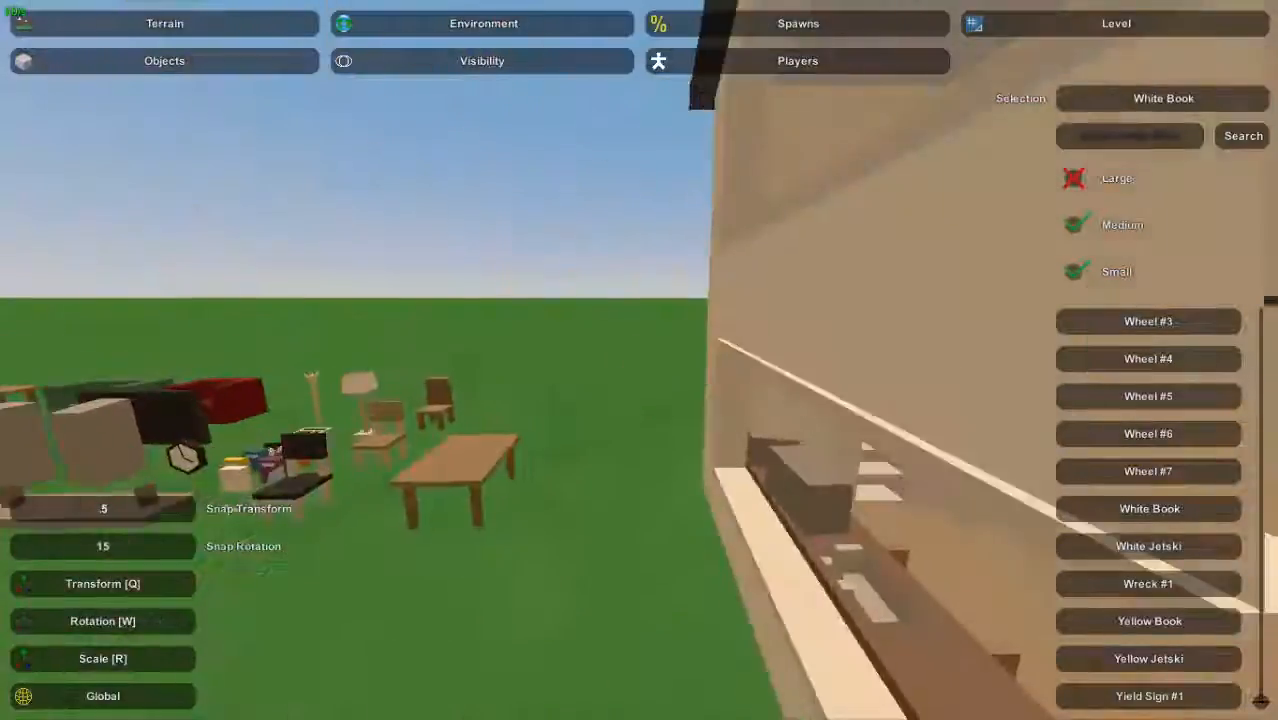
key("w")
right_click_drag(640, 360, 560, 490)
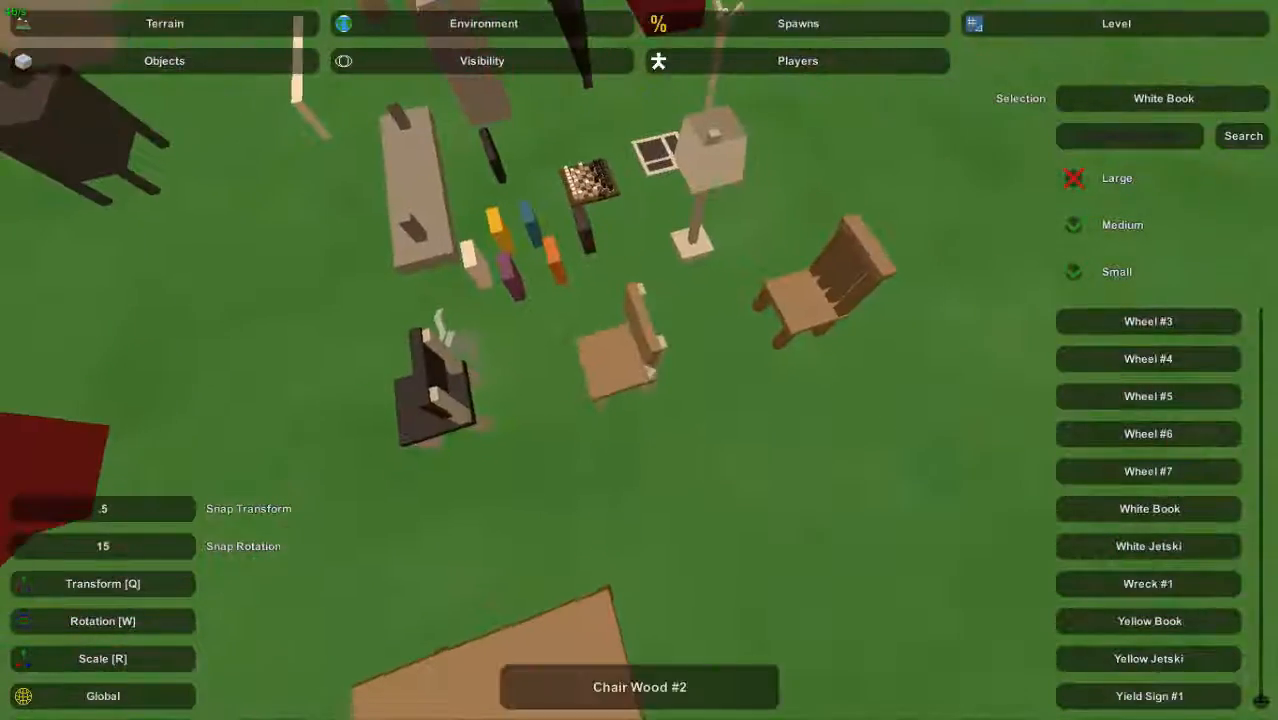
left_click(636, 386)
left_click(649, 352)
left_click(651, 366)
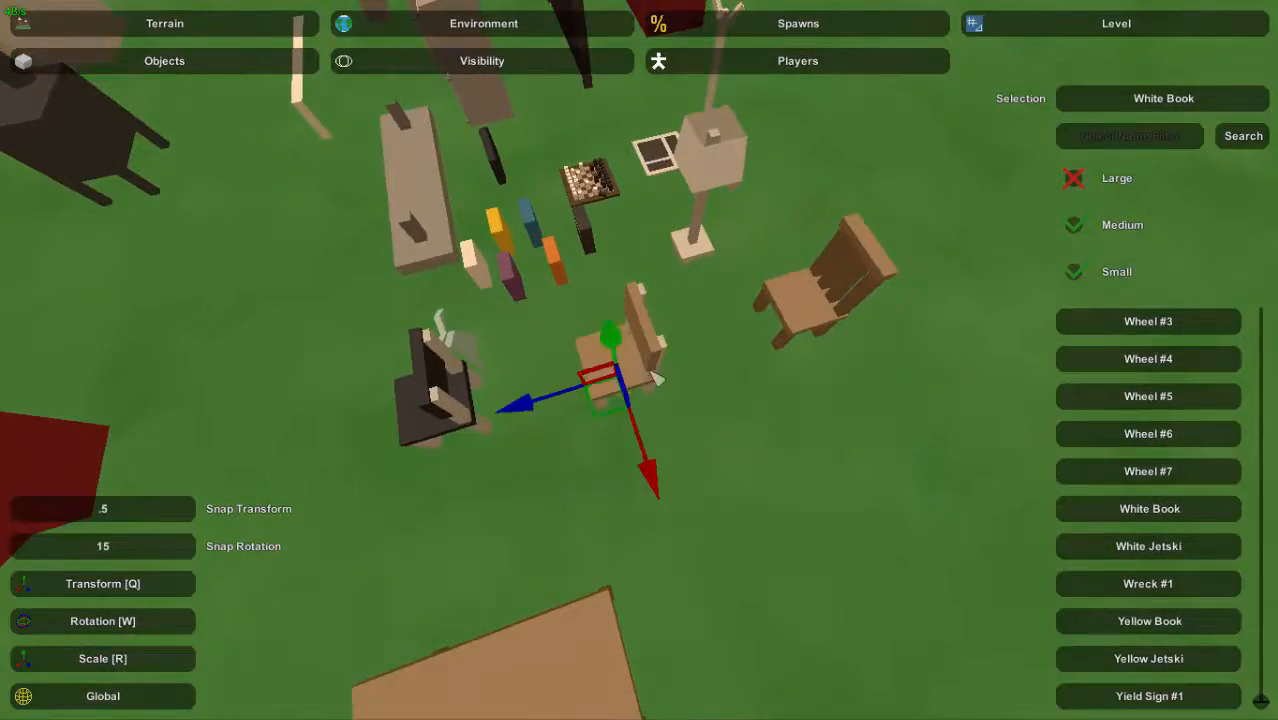
Place the wooden chair at the dishwasher side of the round table and rotate it to face the table
right_click_drag(651, 366, 650, 550)
key("w")
key("w")
key("e")
key("w")
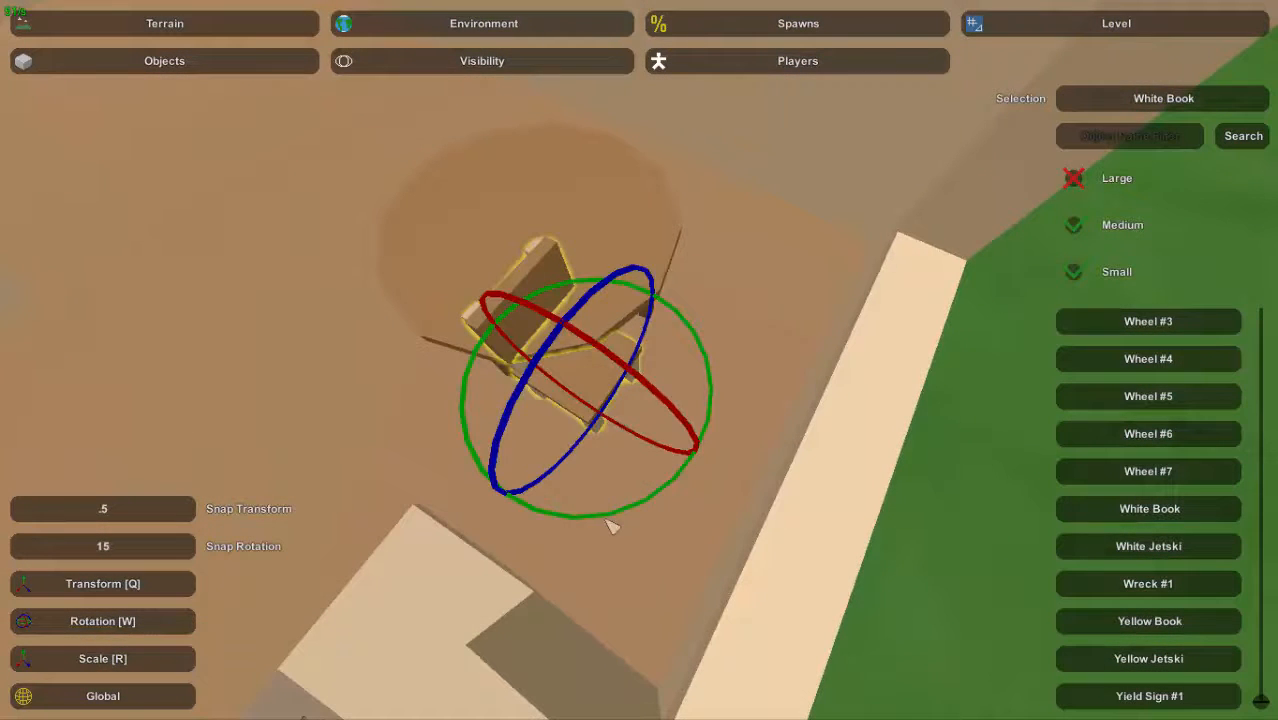
left_click_drag(607, 520, 720, 488)
left_click(624, 384)
left_click(624, 382)
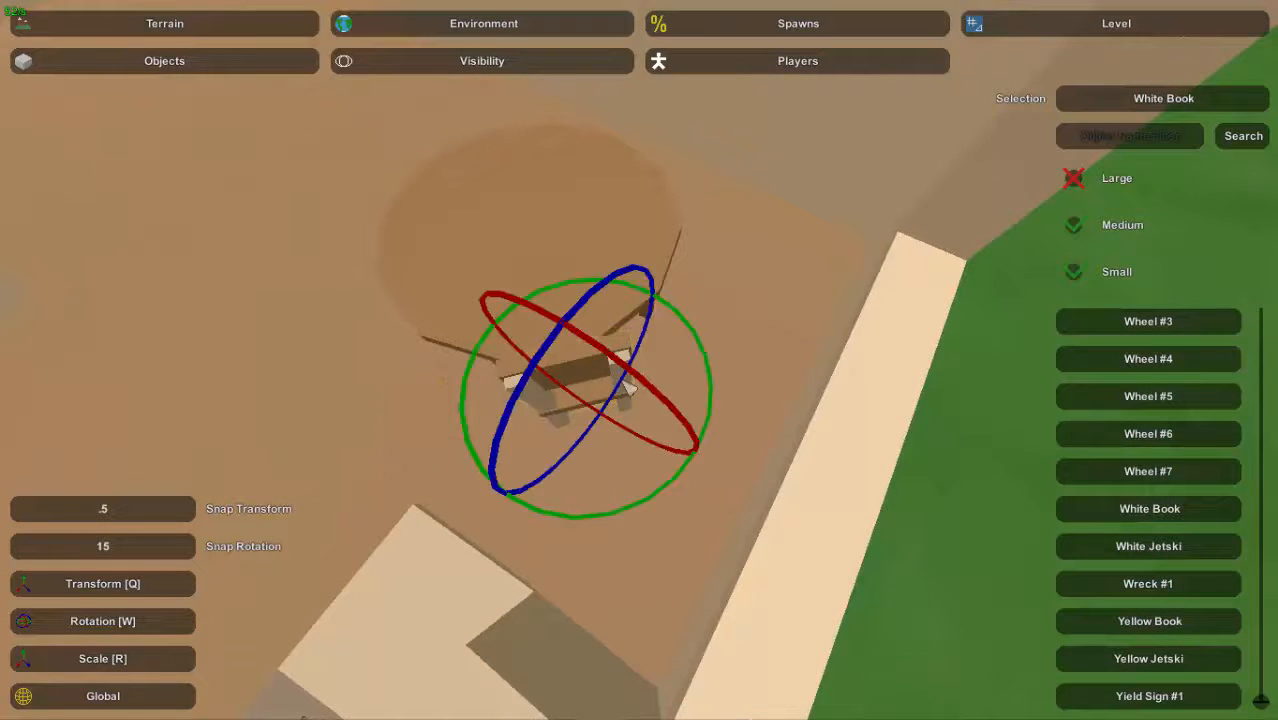
Add a second wooden chair on the window side of the round table and turn it toward the table
key("e")
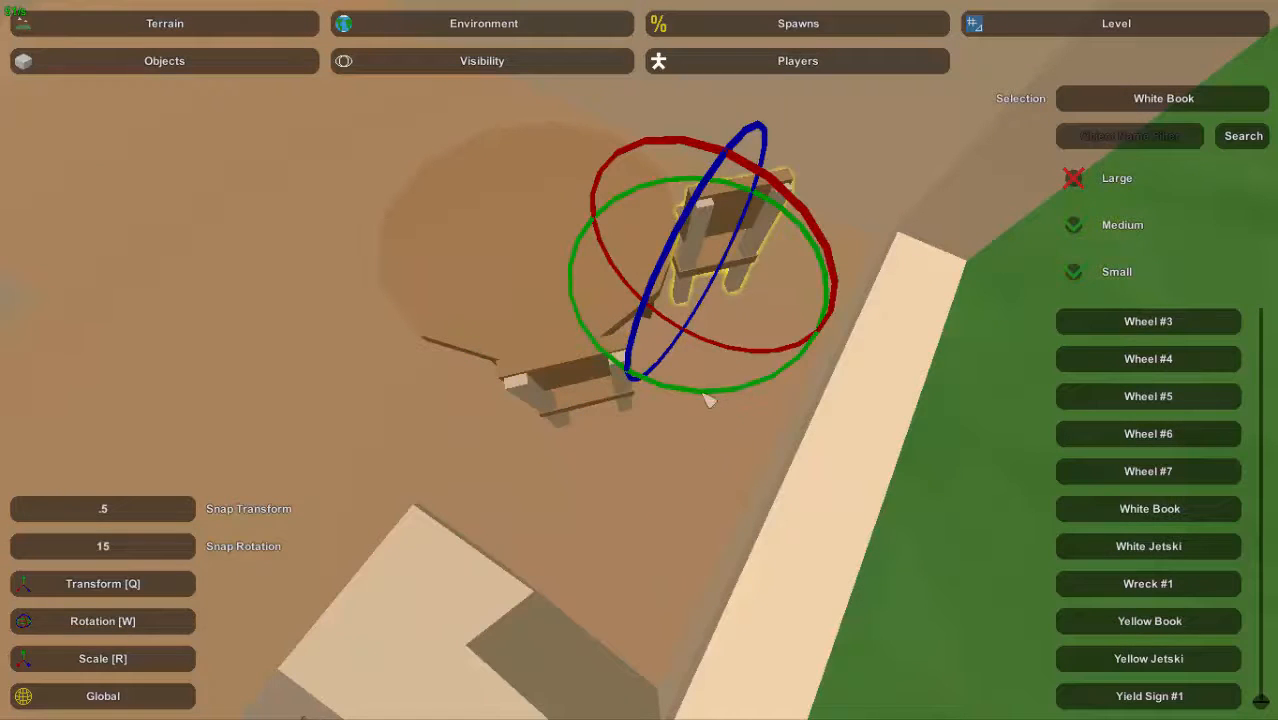
left_click_drag(706, 400, 775, 368)
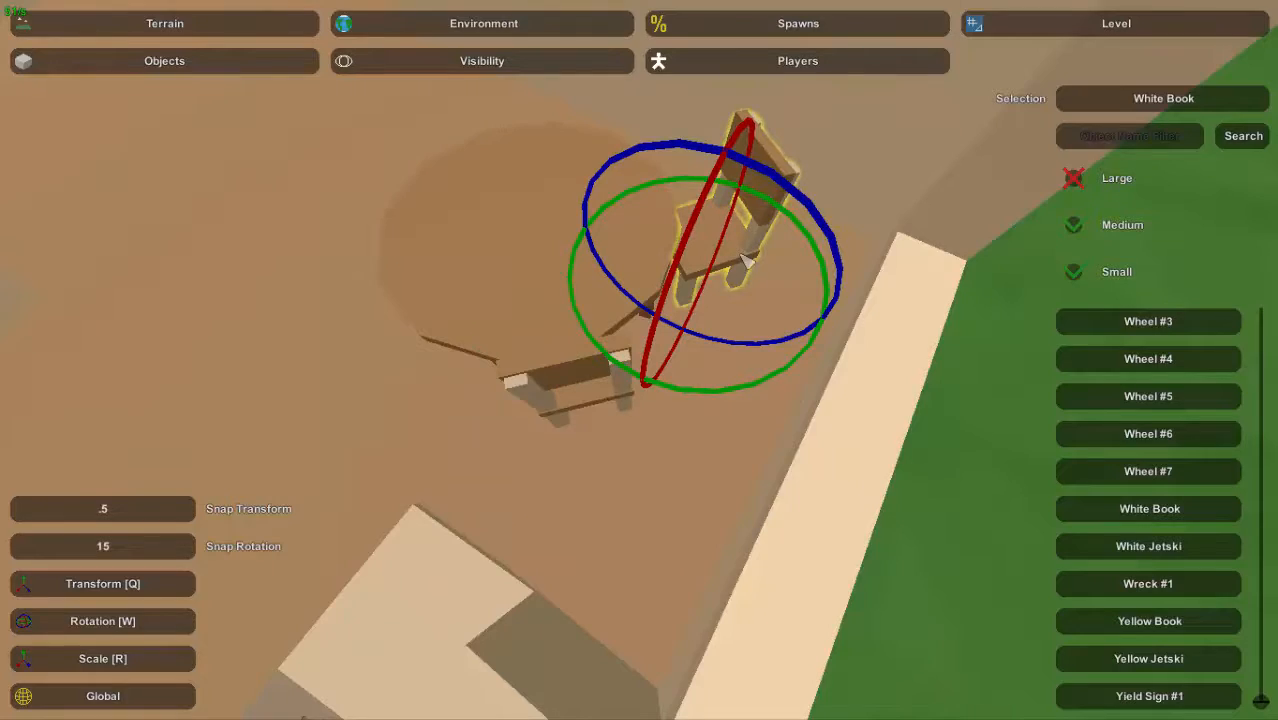
right_click_drag(742, 256, 634, 386)
Place the remaining wooden chairs so four surround the round table, rotating the last to face it
key("w")
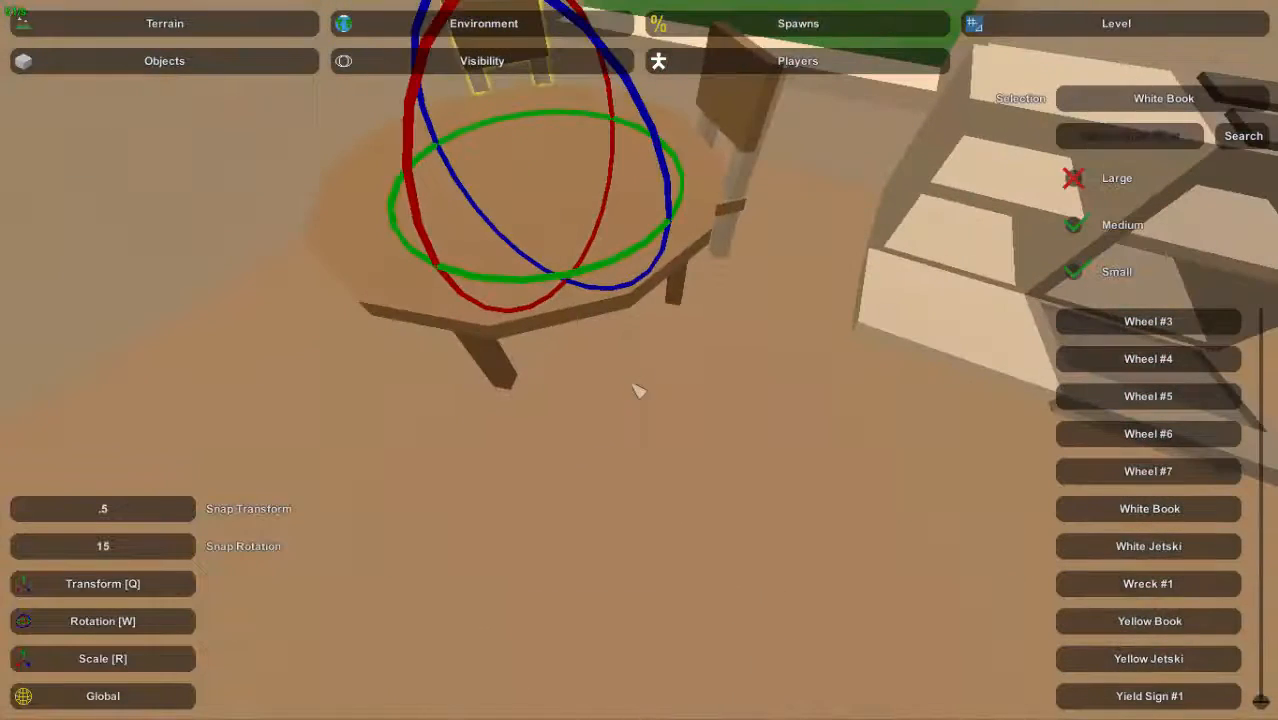
key("e")
left_click_drag(679, 546, 530, 543)
right_click_drag(530, 543, 640, 372)
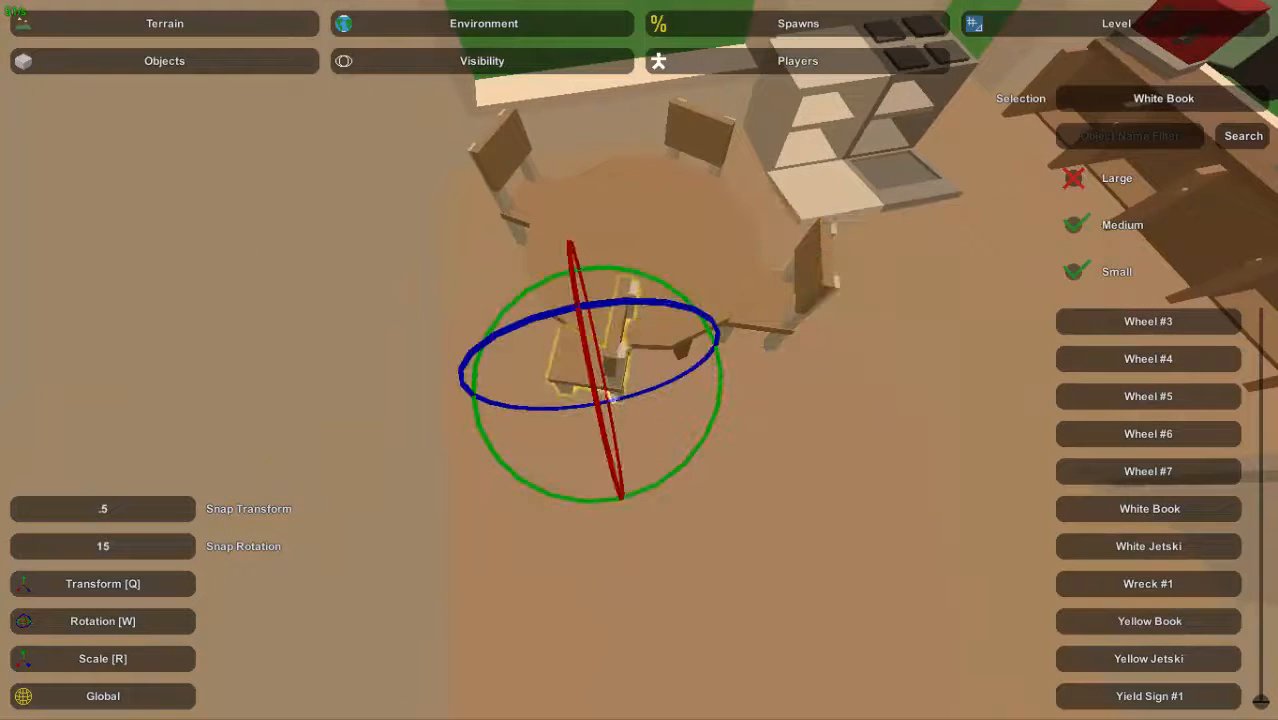
left_click_drag(581, 508, 522, 476)
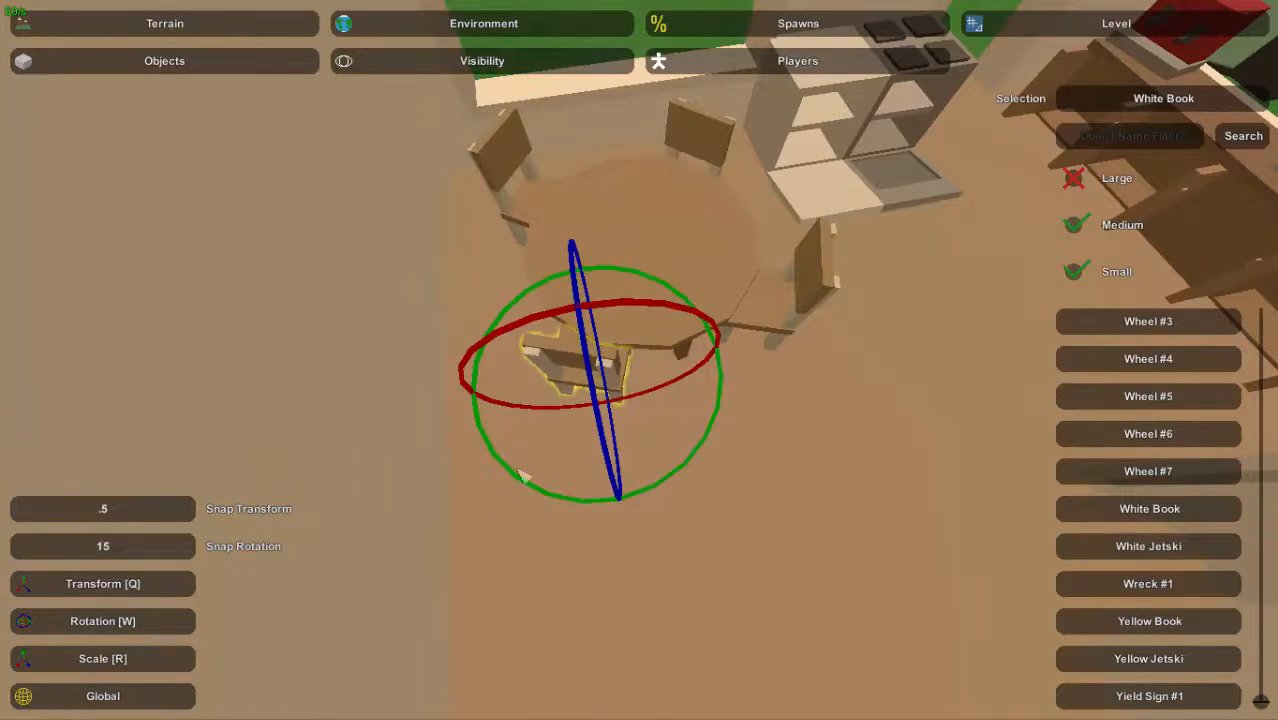
left_click(577, 360)
Review the finished dining set and survey the remaining furniture in the outdoor lineup
right_click_drag(577, 360, 470, 378)
key("w")
key("s")
key("w")
key("w")
key("s")
key("d")
key("s")
key("a")
right_click_drag(535, 199, 535, 201)
left_click_drag(418, 132, 861, 486)
left_click(868, 481)
key("w")
right_click_drag(872, 479, 1100, 455)
key("a")
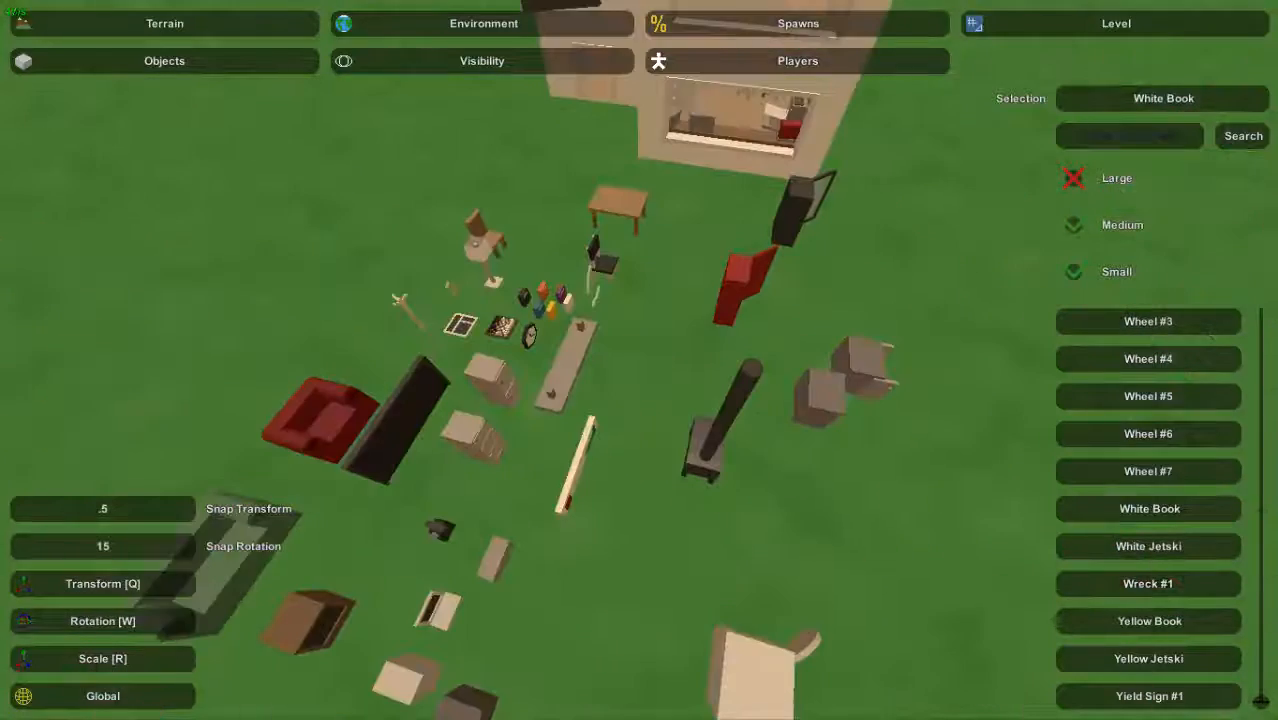
Examine the couch, armchair, televisions, computers and small tables in the outdoor lineup
right_click_drag(700, 336, 668, 332)
right_click_drag(648, 180, 350, 200)
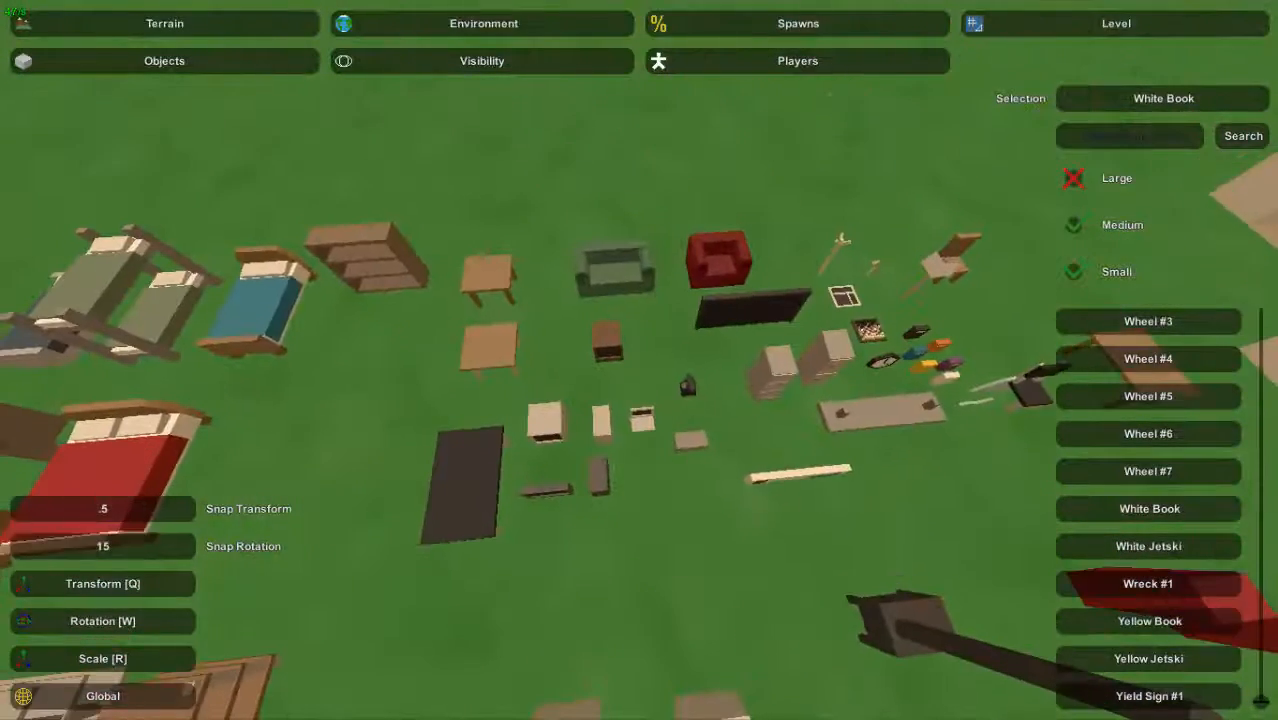
right_click_drag(639, 360, 642, 390)
key("w")
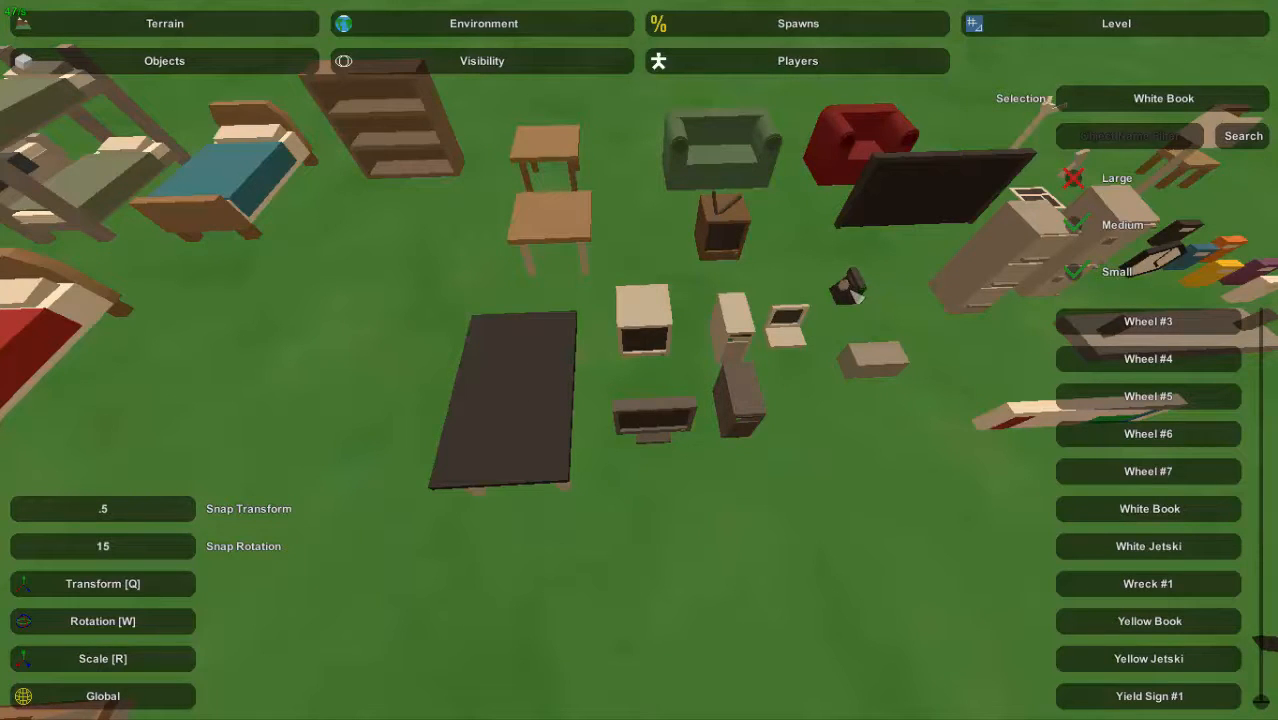
key("d")
right_click_drag(852, 290, 771, 343)
key("w")
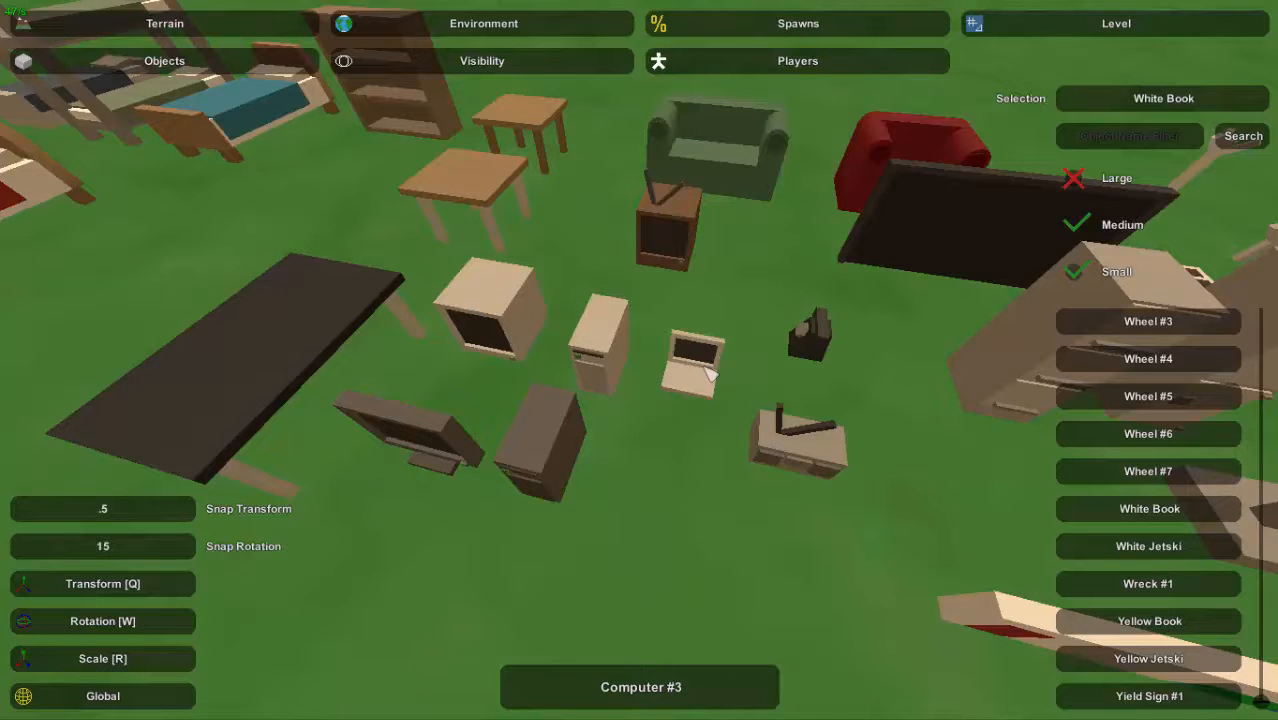
right_click_drag(705, 368, 647, 366)
key("a")
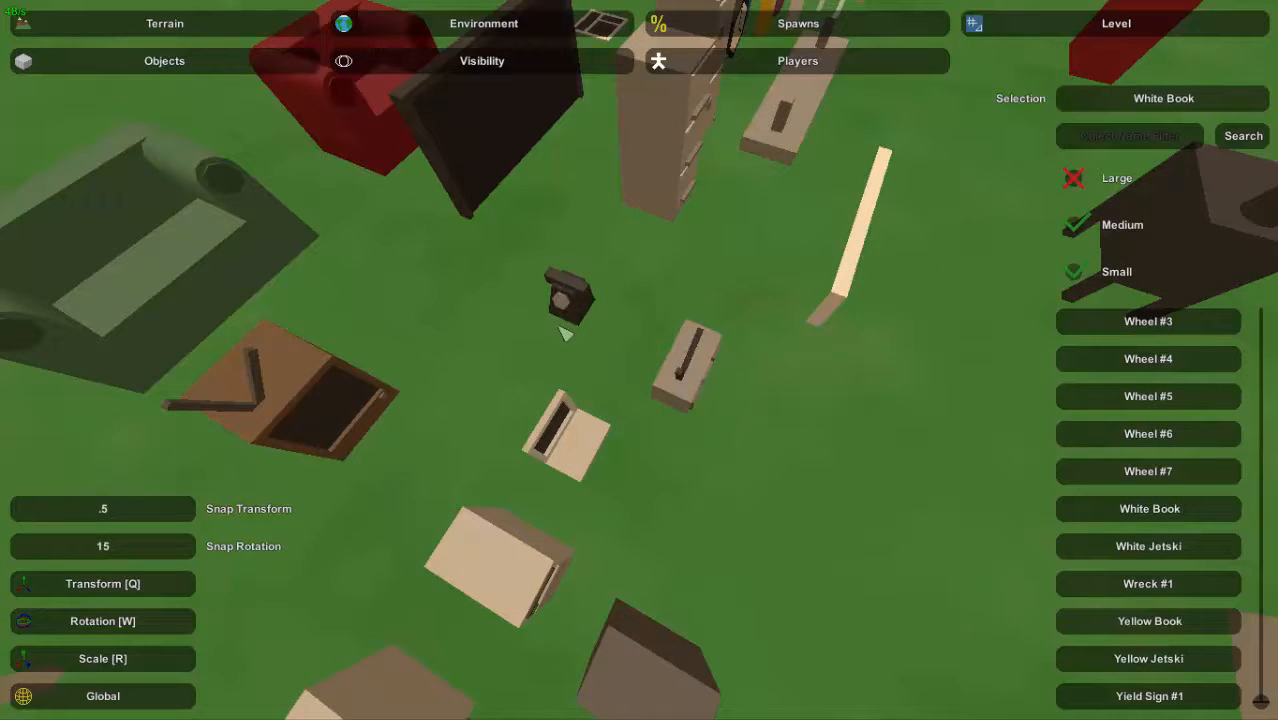
right_click_drag(565, 333, 500, 330)
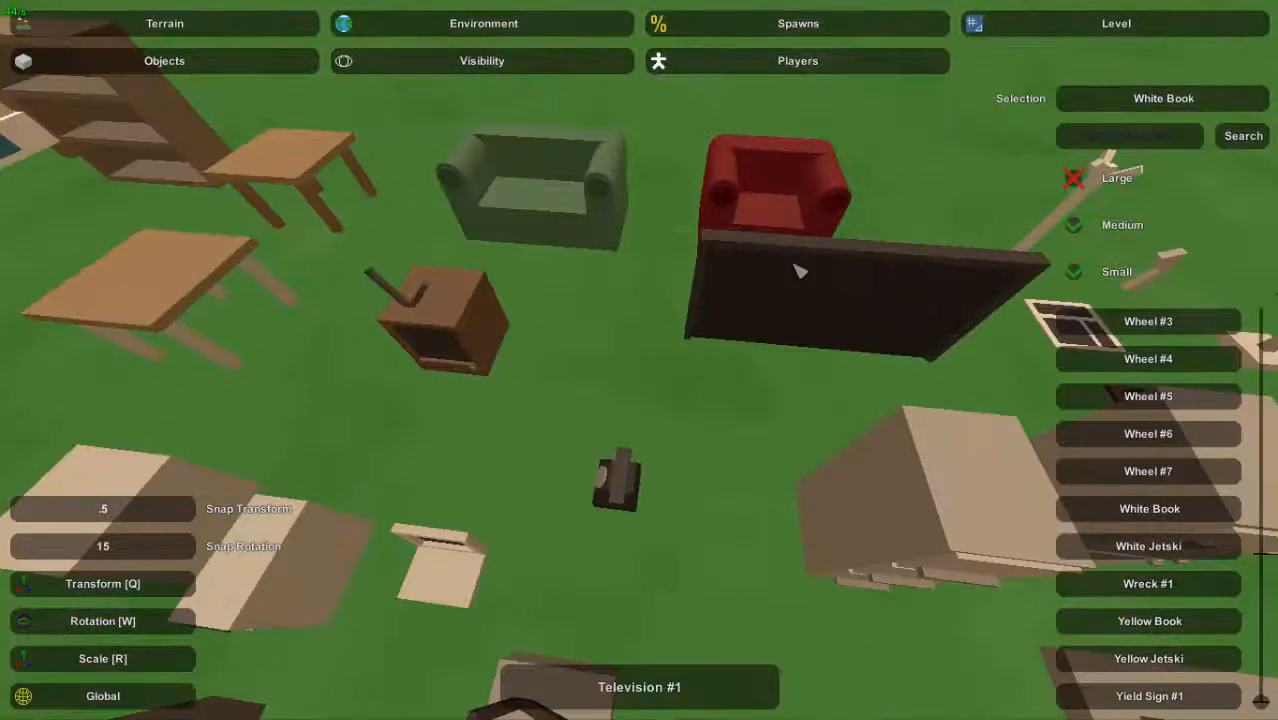
Place the green couch from the outdoor lineup inside the house's living room near the two windows
left_click(598, 210)
right_click_drag(599, 300, 850, 210)
key("w")
key("w")
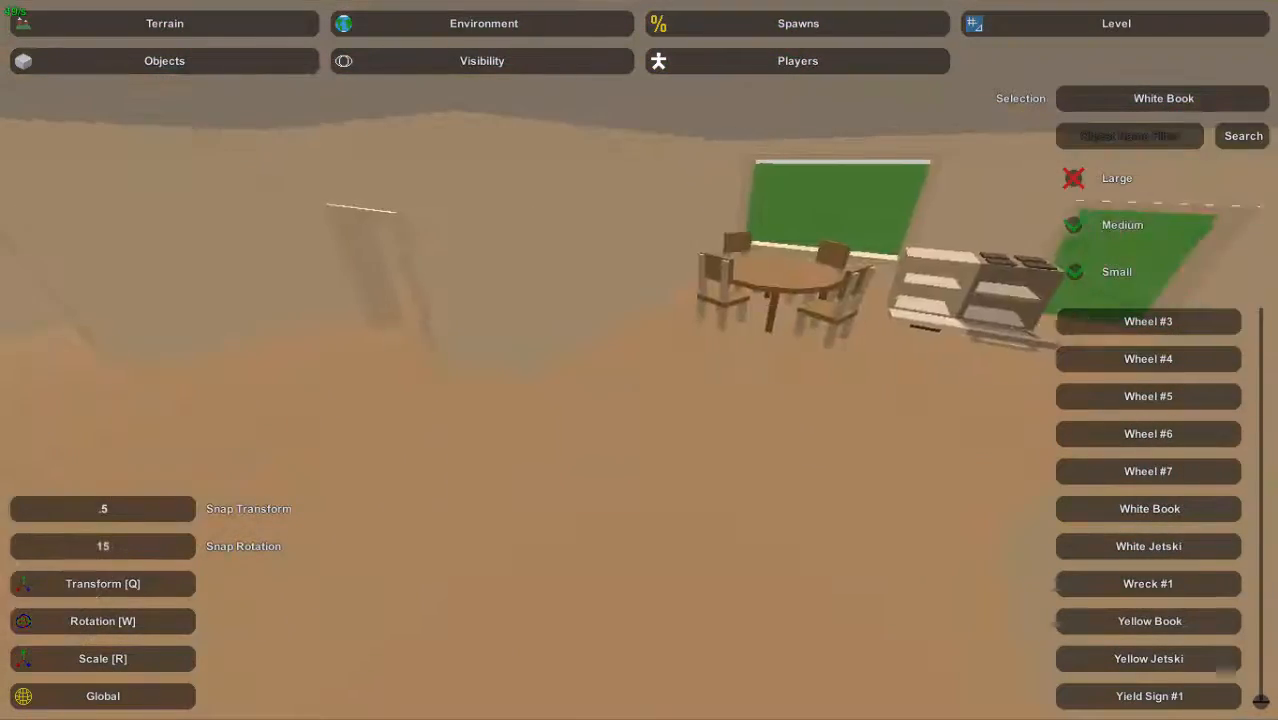
right_click_drag(440, 350, 633, 400)
key("w")
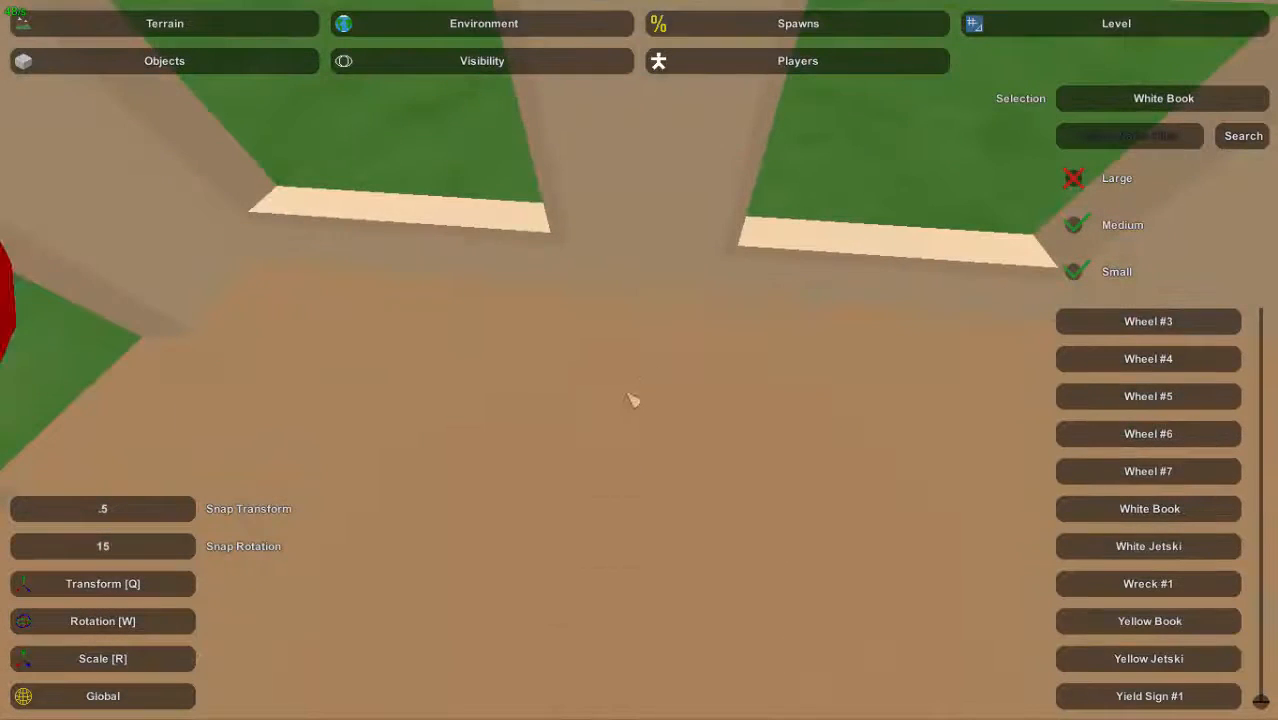
key("e")
right_click_drag(645, 513, 670, 350)
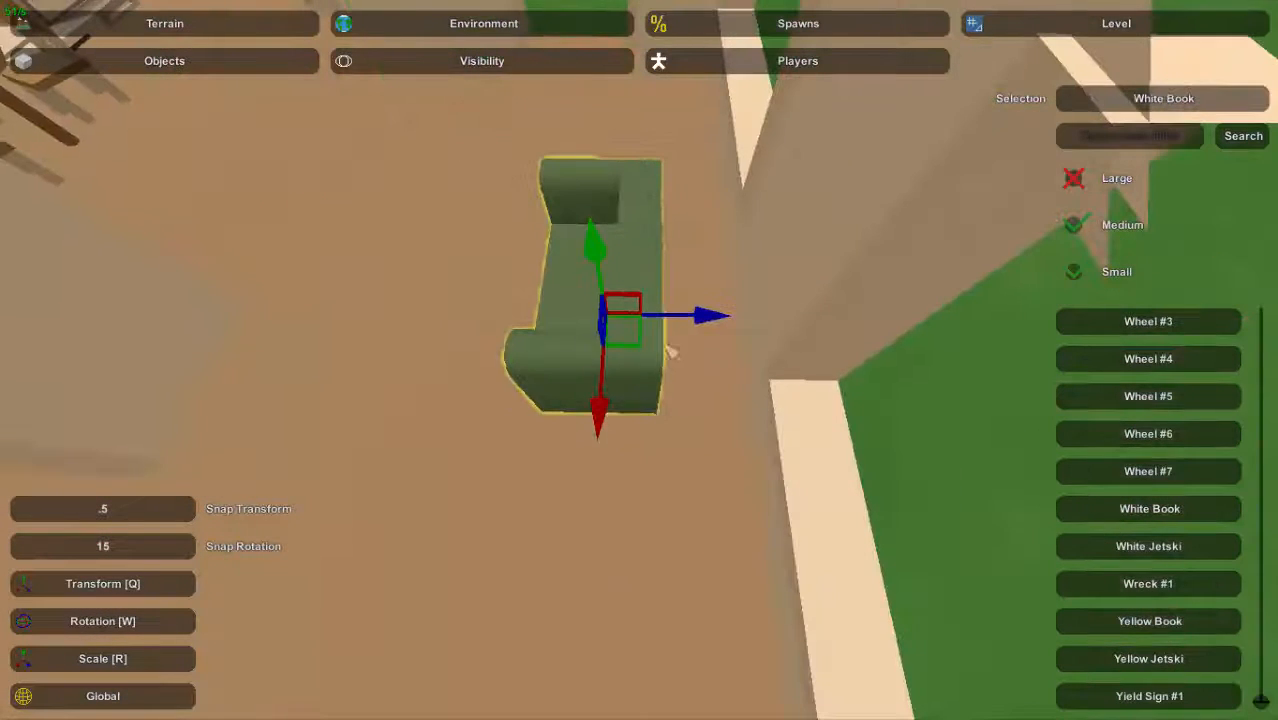
Move the green couch back against the wall and align it between the two living room windows
left_click_drag(697, 323, 769, 320)
right_click_drag(769, 322, 668, 364)
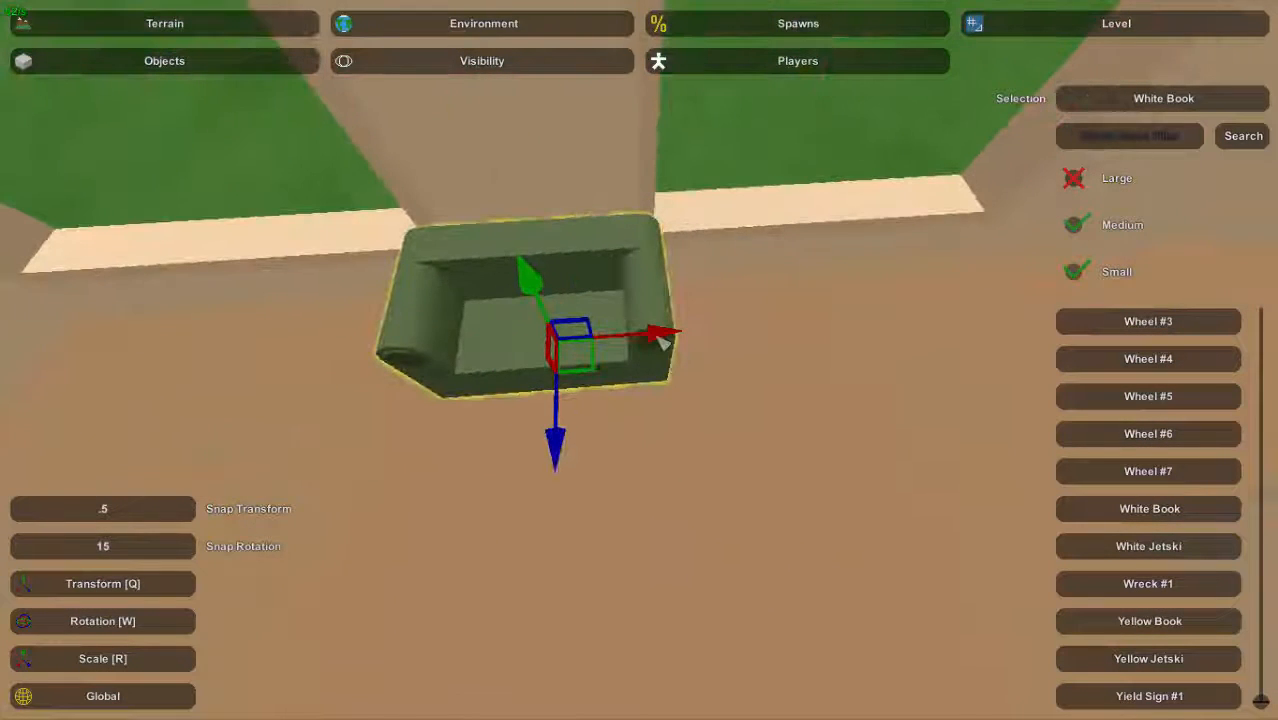
left_click(664, 280)
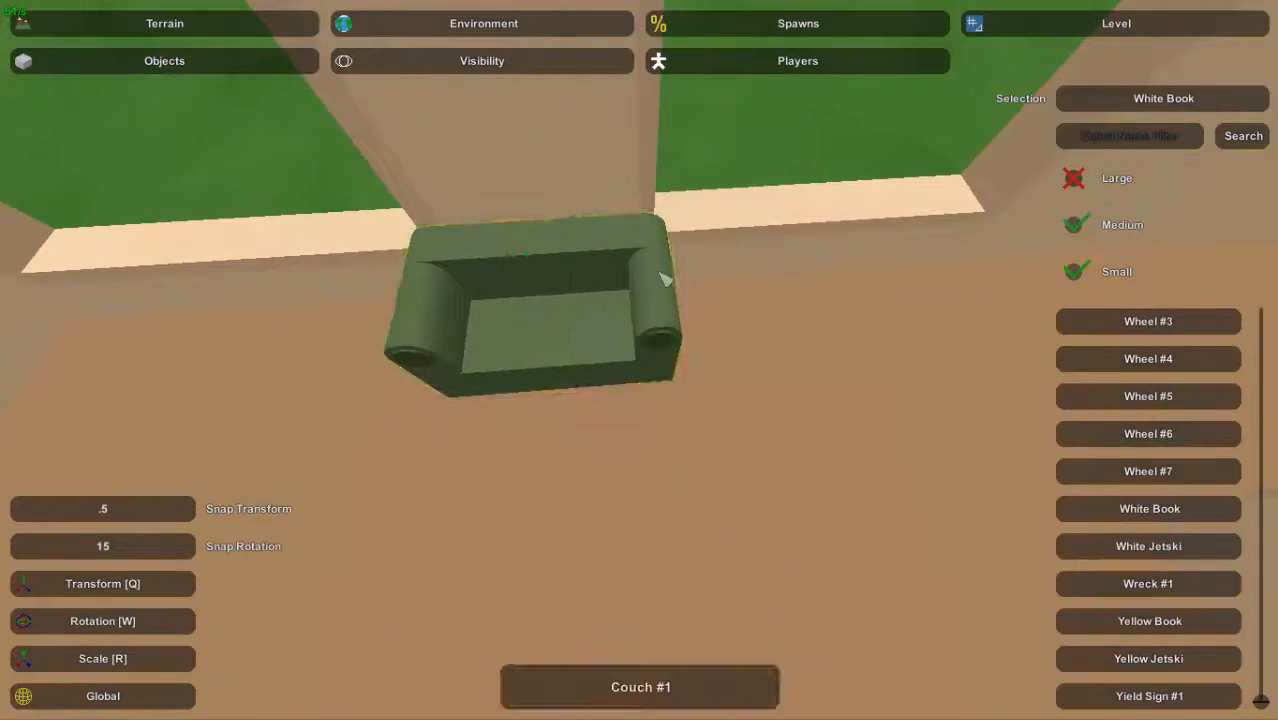
Select the small wooden table beside the bookshelf in the outdoor lineup and bring it into the living room
right_click_drag(664, 280, 820, 345)
right_click_drag(639, 360, 605, 390)
key("w")
key("w")
key("w")
left_click(671, 315)
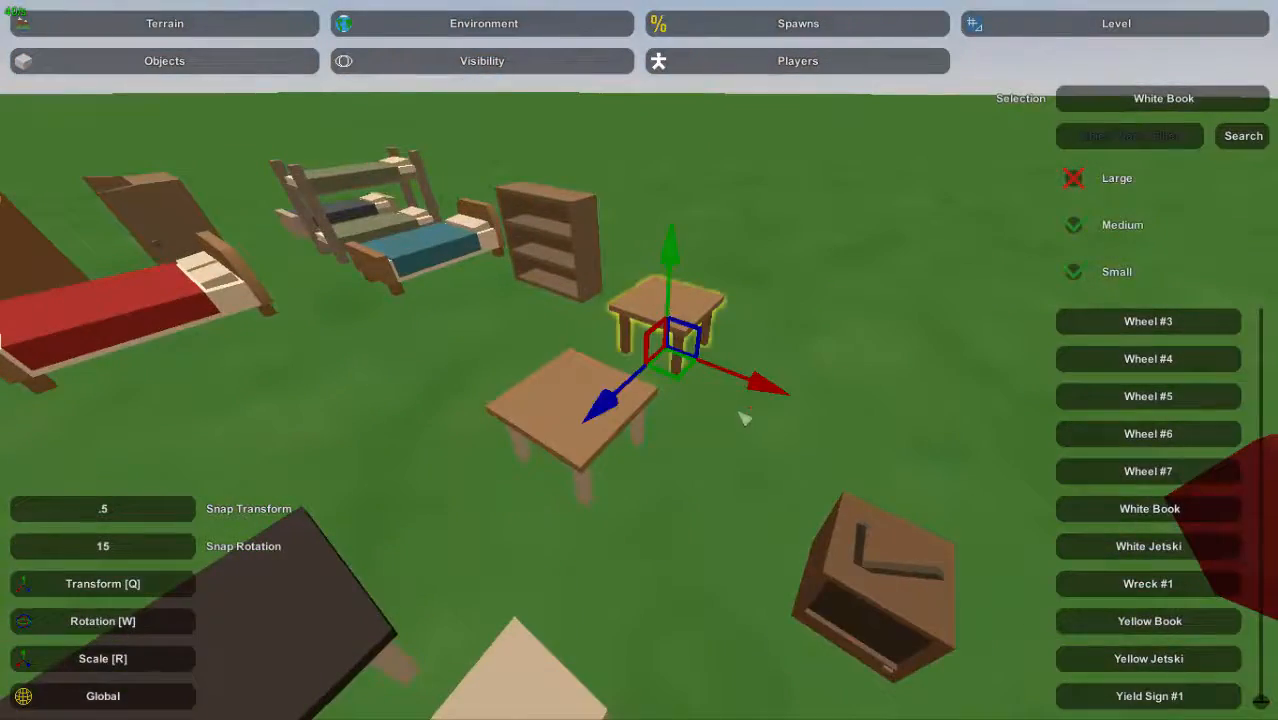
key("w")
right_click_drag(657, 451, 1060, 460)
right_click_drag(639, 360, 663, 374)
Adjust the small wooden table's position in the living room across from the couch
left_click(661, 283)
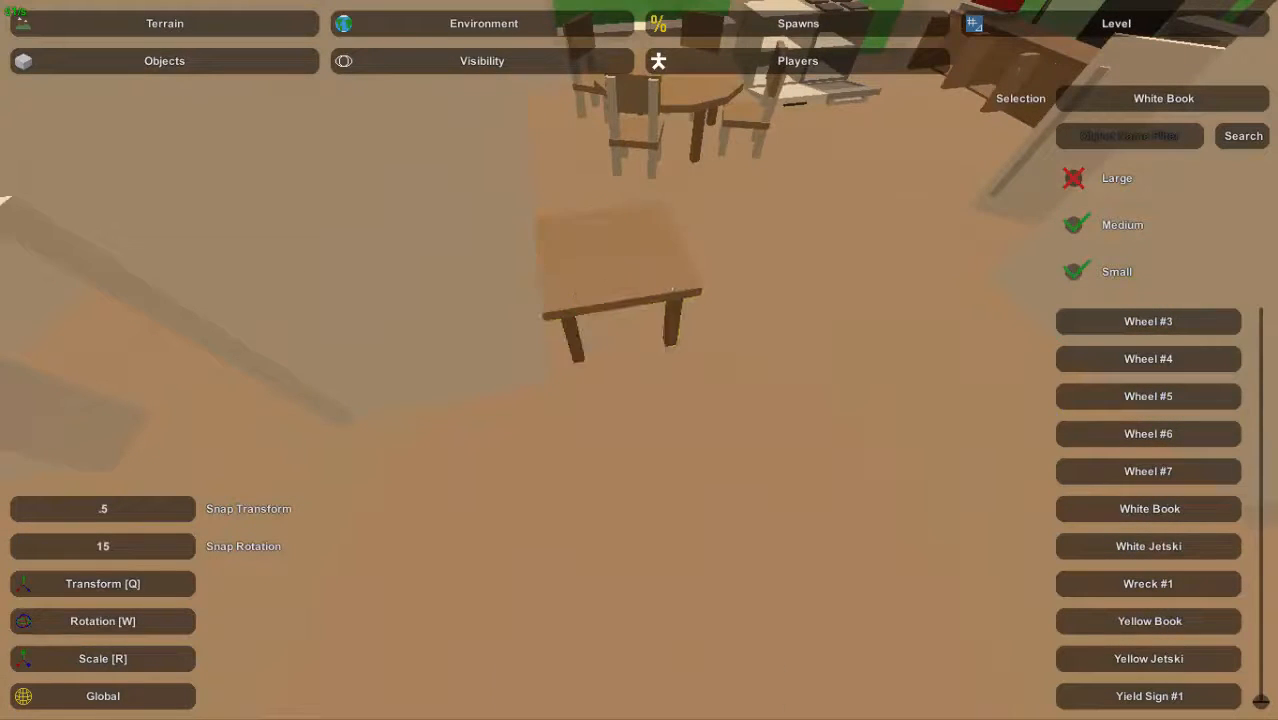
right_click_drag(661, 284, 590, 300)
left_click(665, 318)
left_click(697, 285)
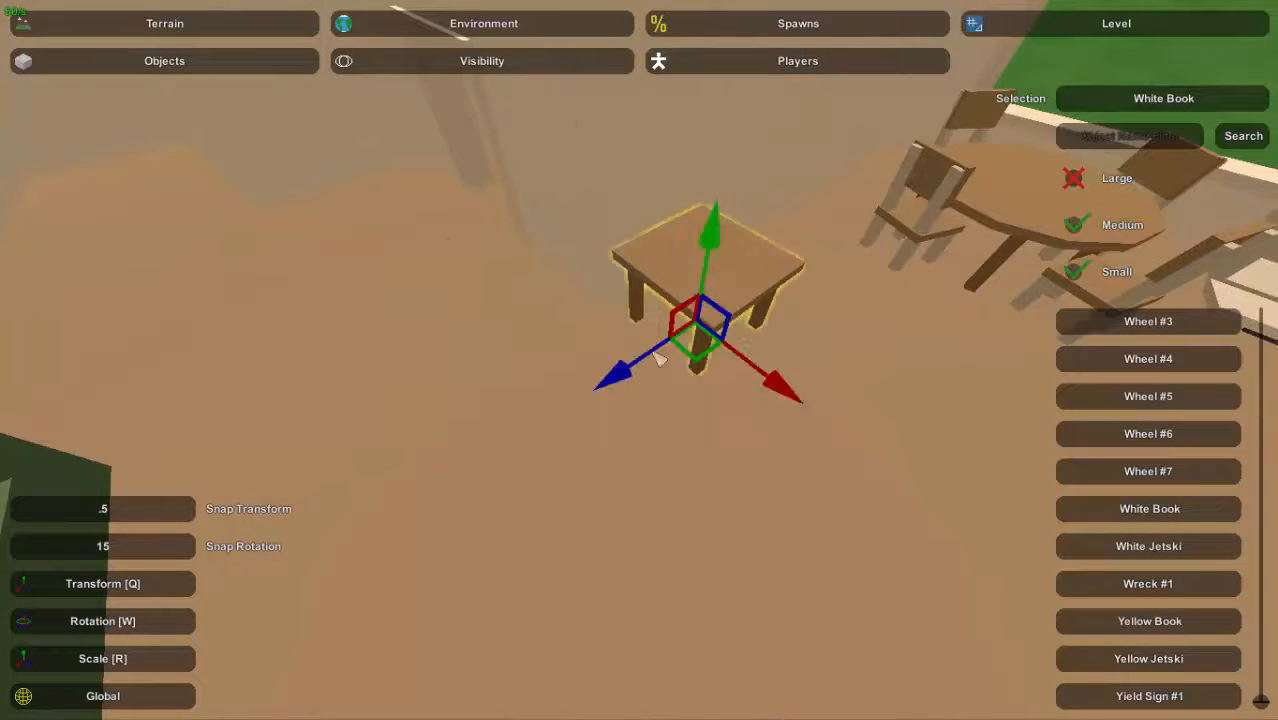
mouse_move(622, 382)
left_mouse_down()
mouse_move(579, 401)
mouse_move(644, 393)
left_mouse_up()
left_click(676, 265)
Inspect the flat-screen and antenna televisions in the outdoor lineup
right_click_drag(676, 265, 1000, 150)
key("w")
right_click_drag(639, 360, 670, 430)
left_click(608, 278)
right_click_drag(608, 278, 735, 165)
left_click(528, 395)
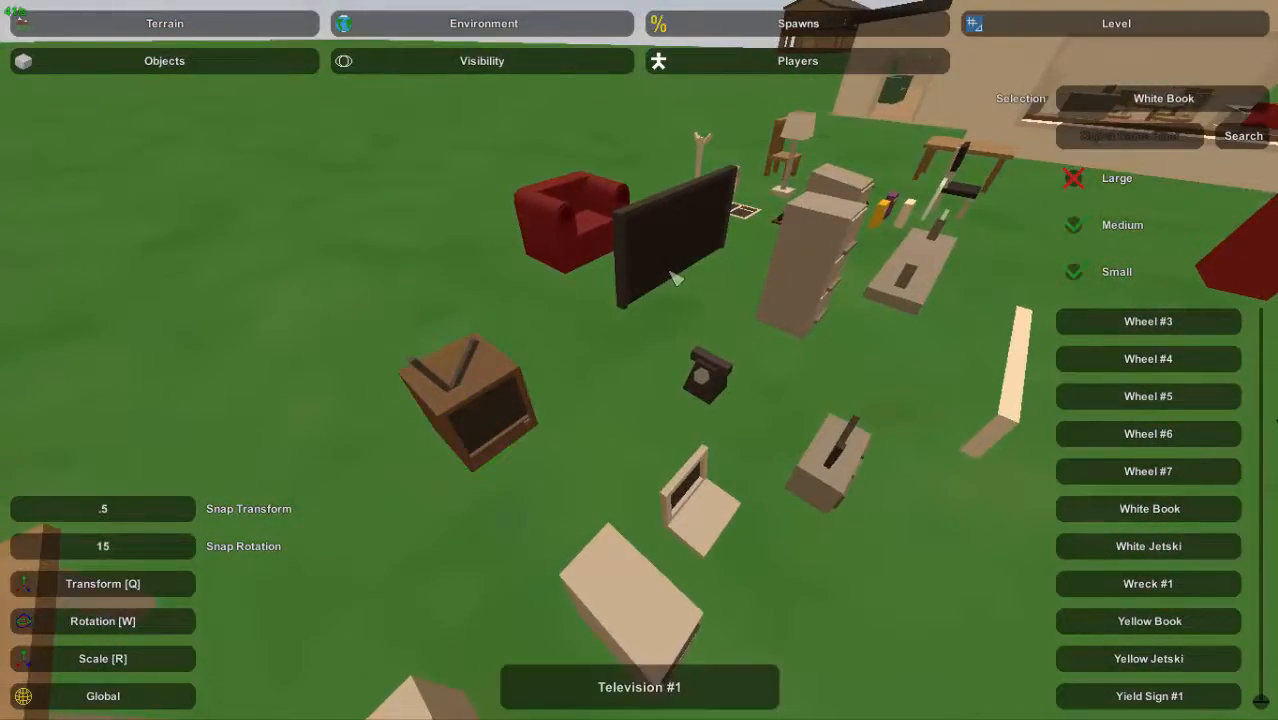
Check the living room layout from the couch toward the small table and the doorways
key("w")
right_click_drag(672, 275, 760, 190)
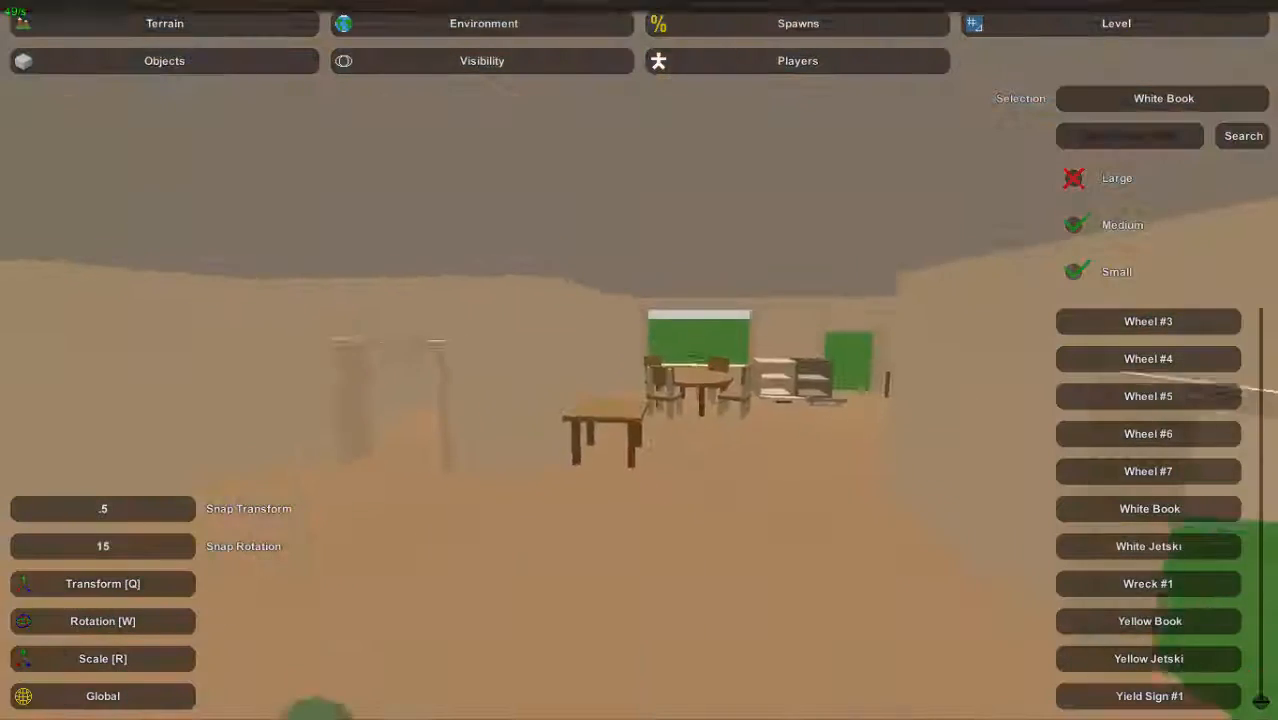
right_click_drag(740, 330, 643, 363)
right_click_drag(640, 360, 642, 376)
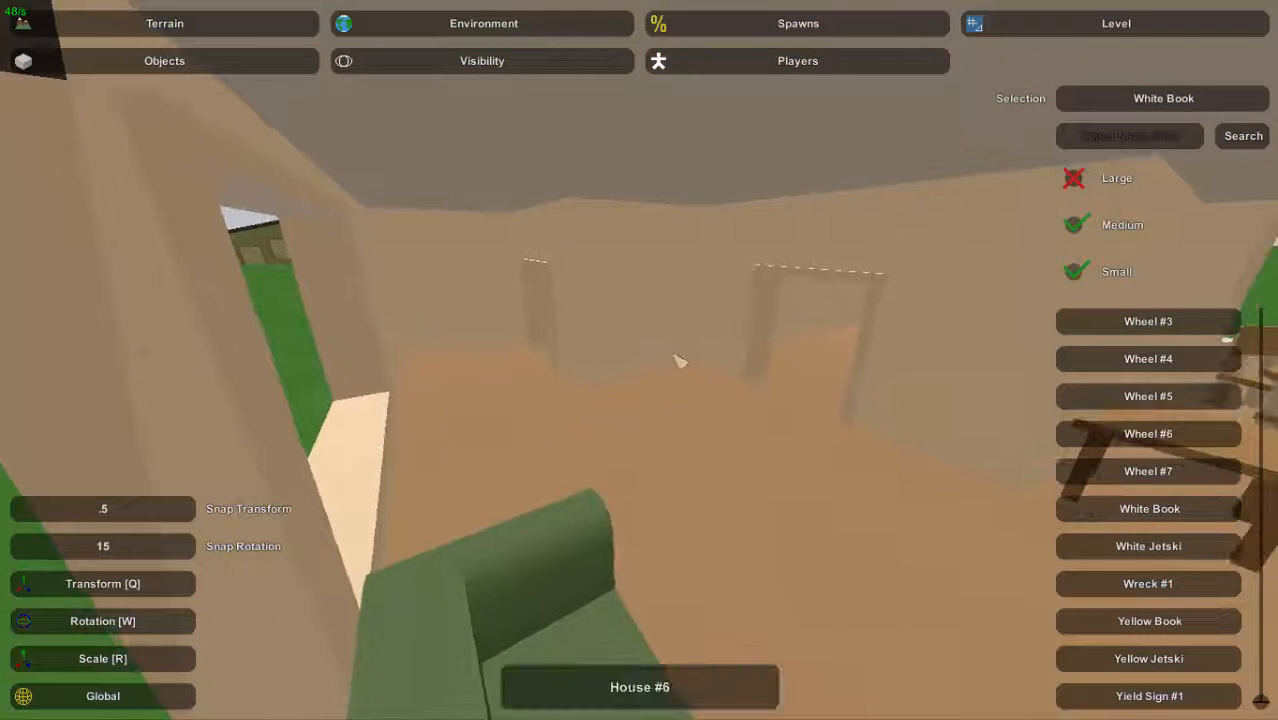
right_click_drag(623, 282, 715, 372)
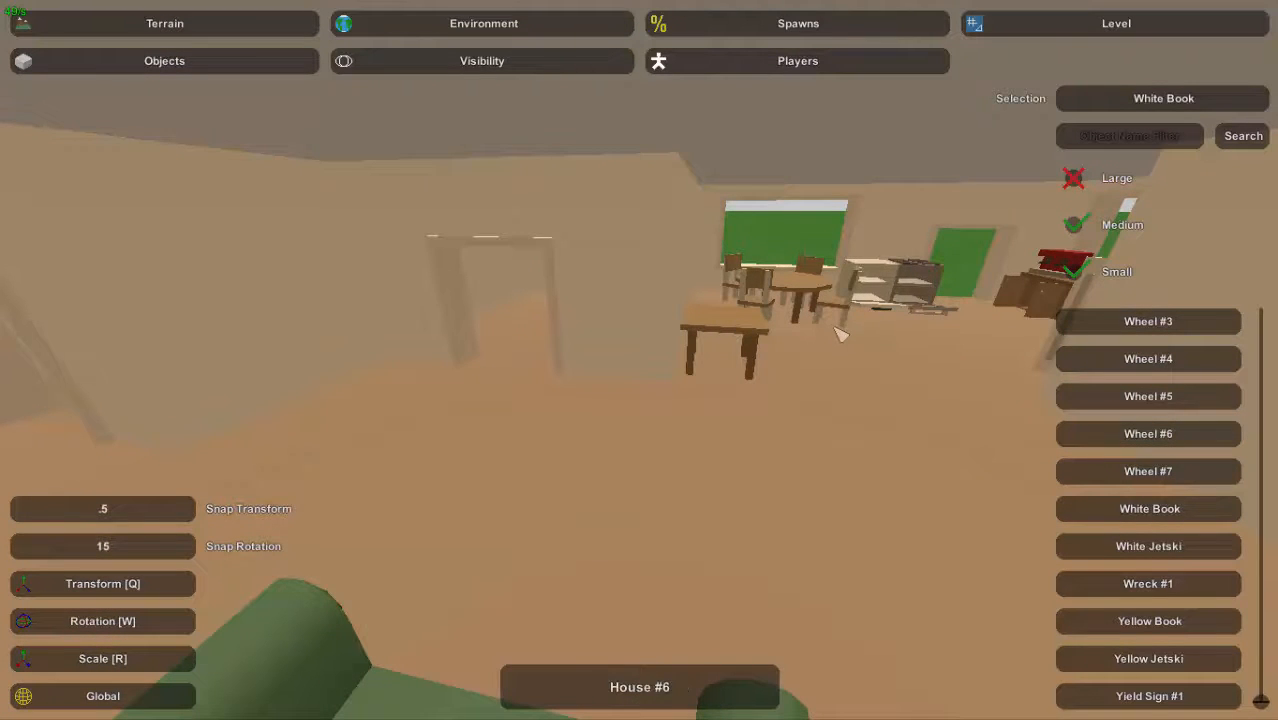
Compare the large flat-screen television with the computer monitors in the outdoor lineup
key("w")
right_click_drag(717, 387, 866, 378)
key("s")
right_click_drag(639, 360, 638, 456)
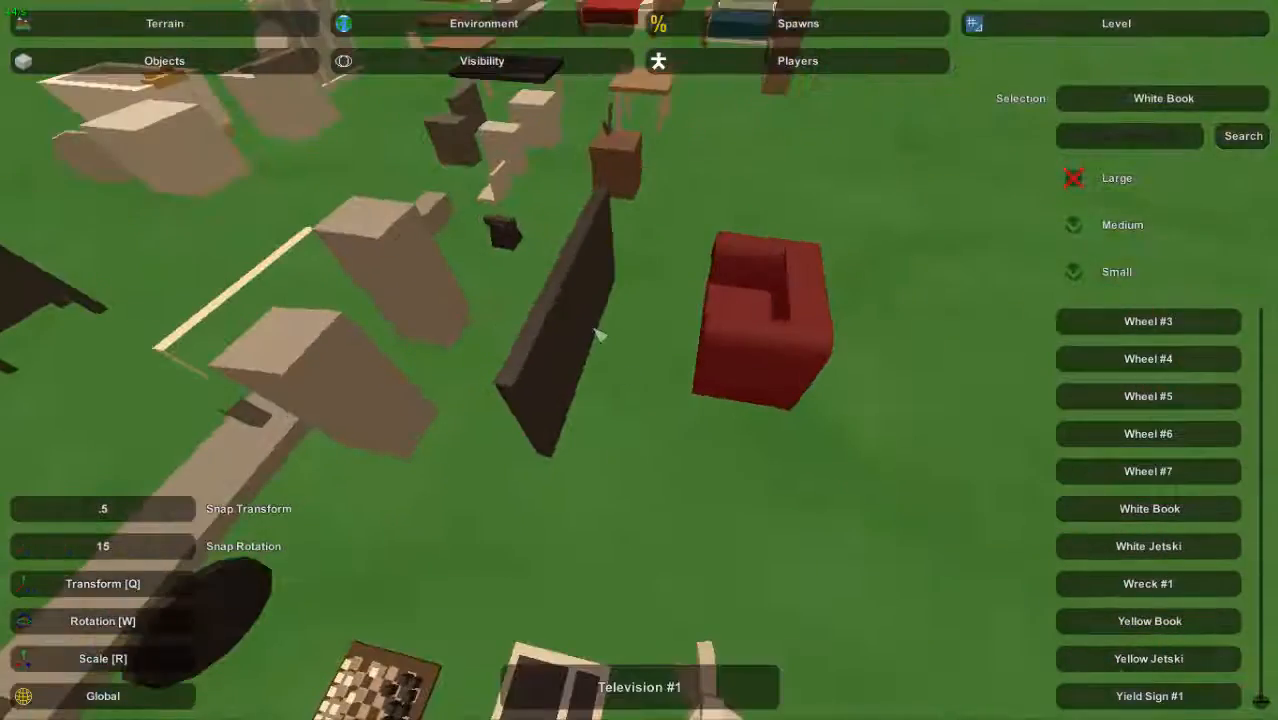
key("w")
right_click_drag(570, 343, 580, 375)
key("w")
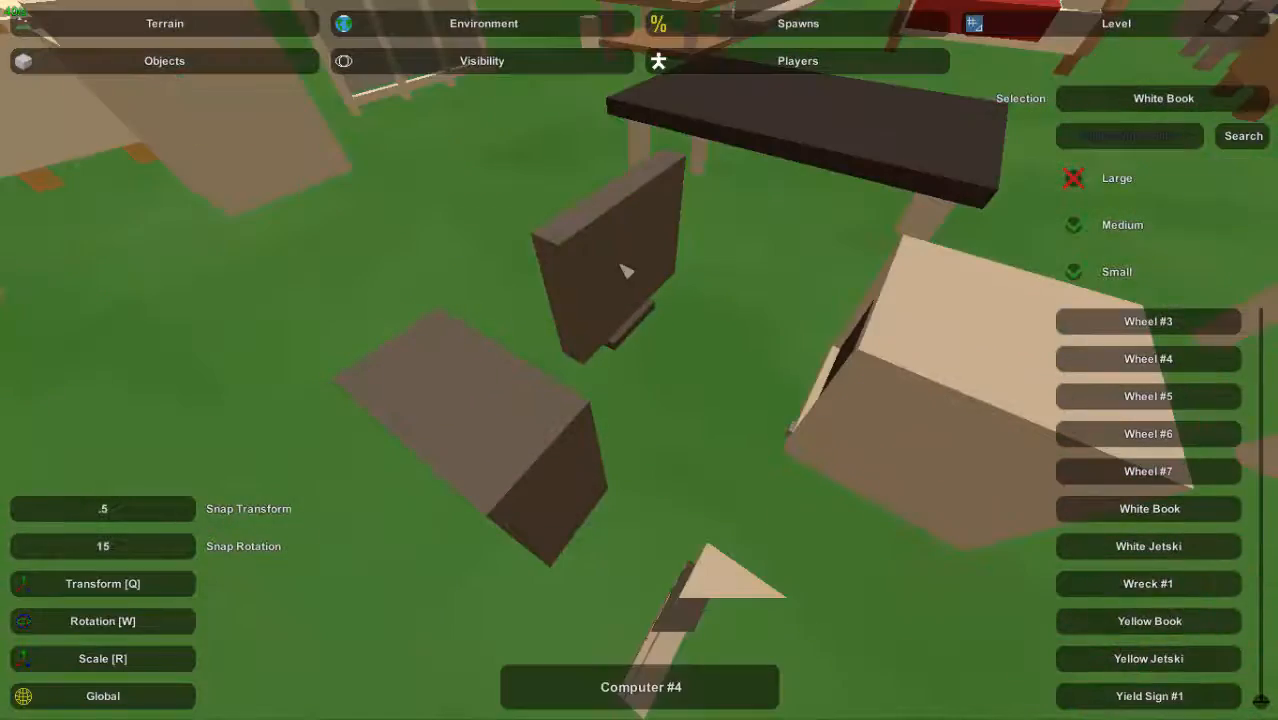
right_click_drag(633, 336, 762, 338)
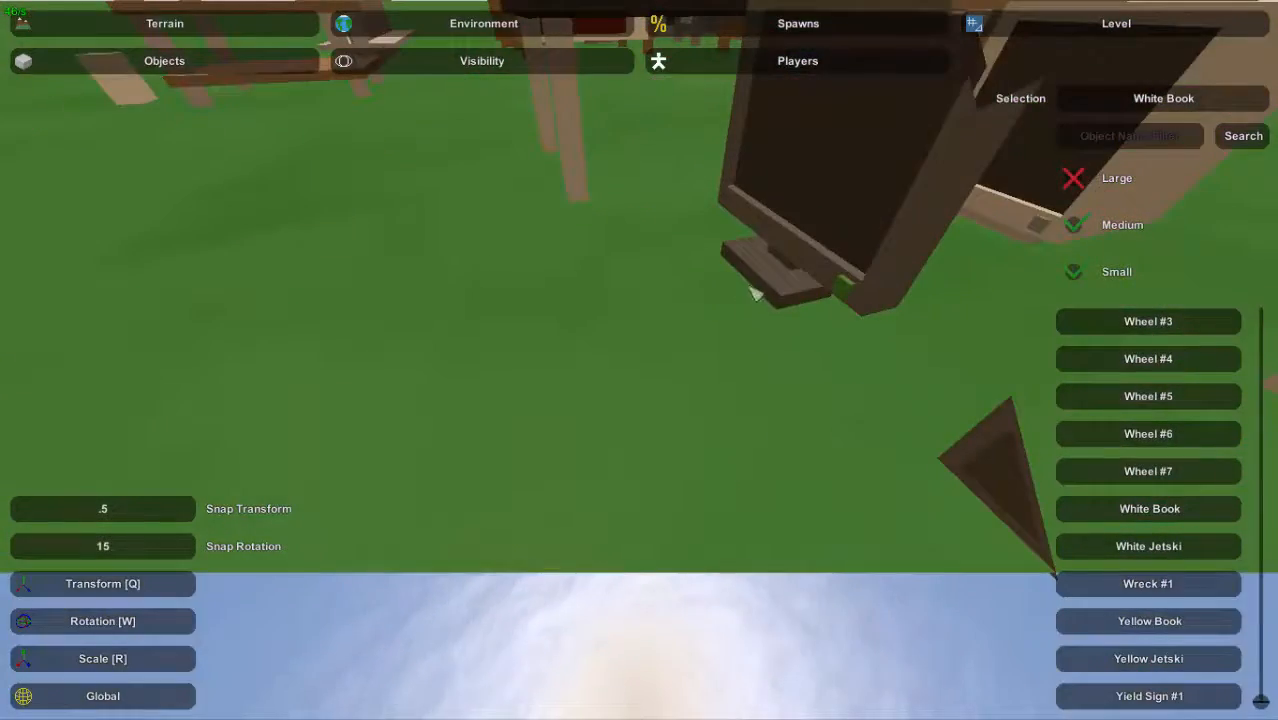
key("s")
right_click_drag(752, 289, 640, 360)
key("w")
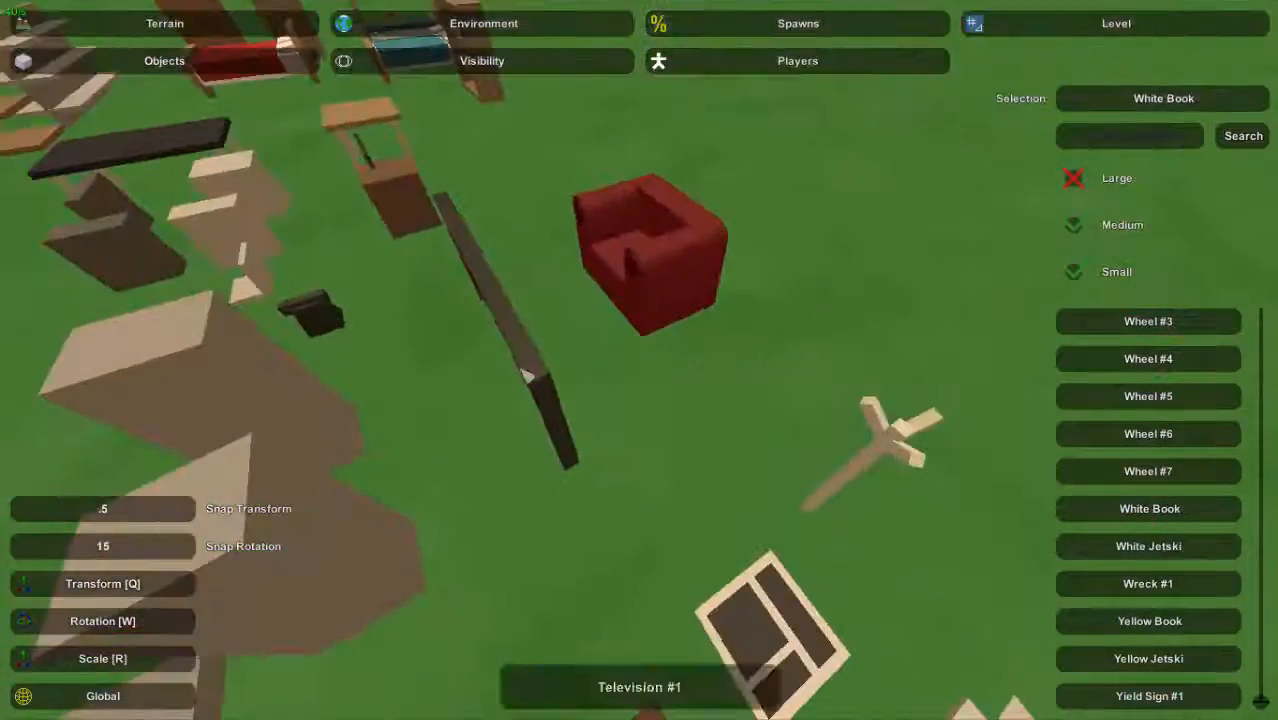
Raise the flat-screen television (Television #1) to stand fully above the ground in the outdoor lineup
left_click(523, 370)
key("a")
right_click_drag(555, 381, 640, 345)
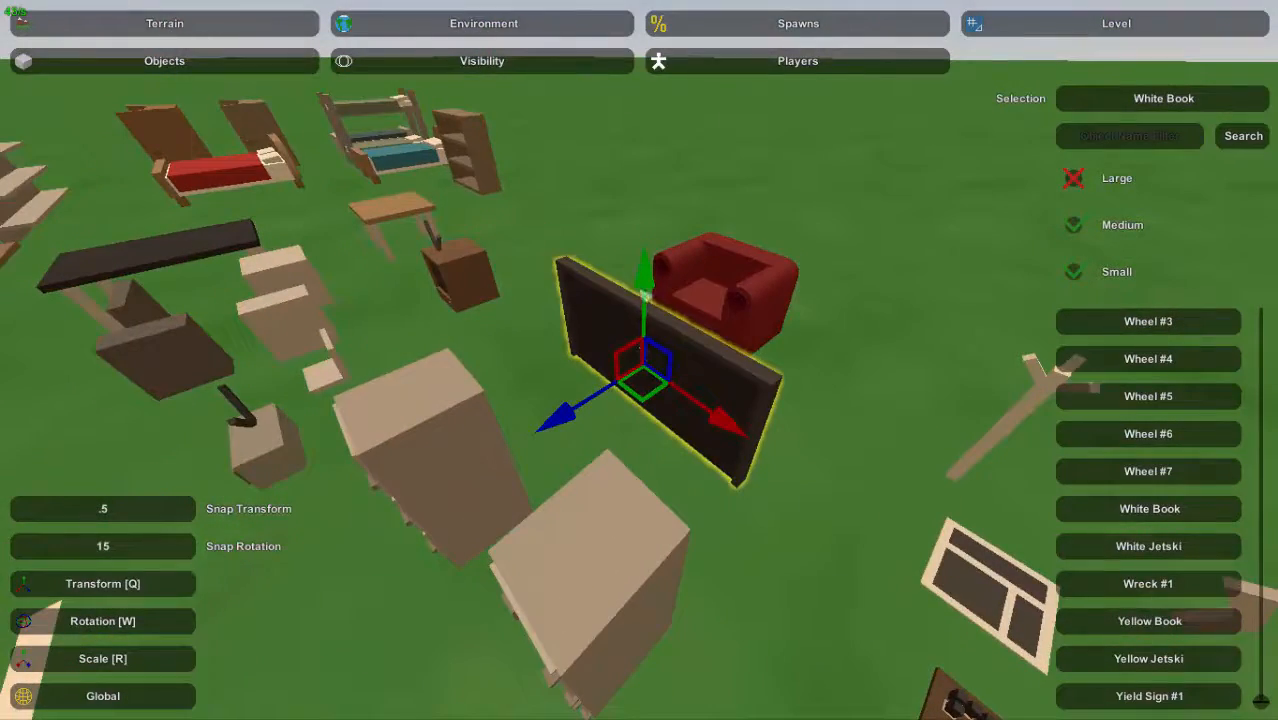
left_click_drag(648, 286, 648, 243)
left_click(747, 441)
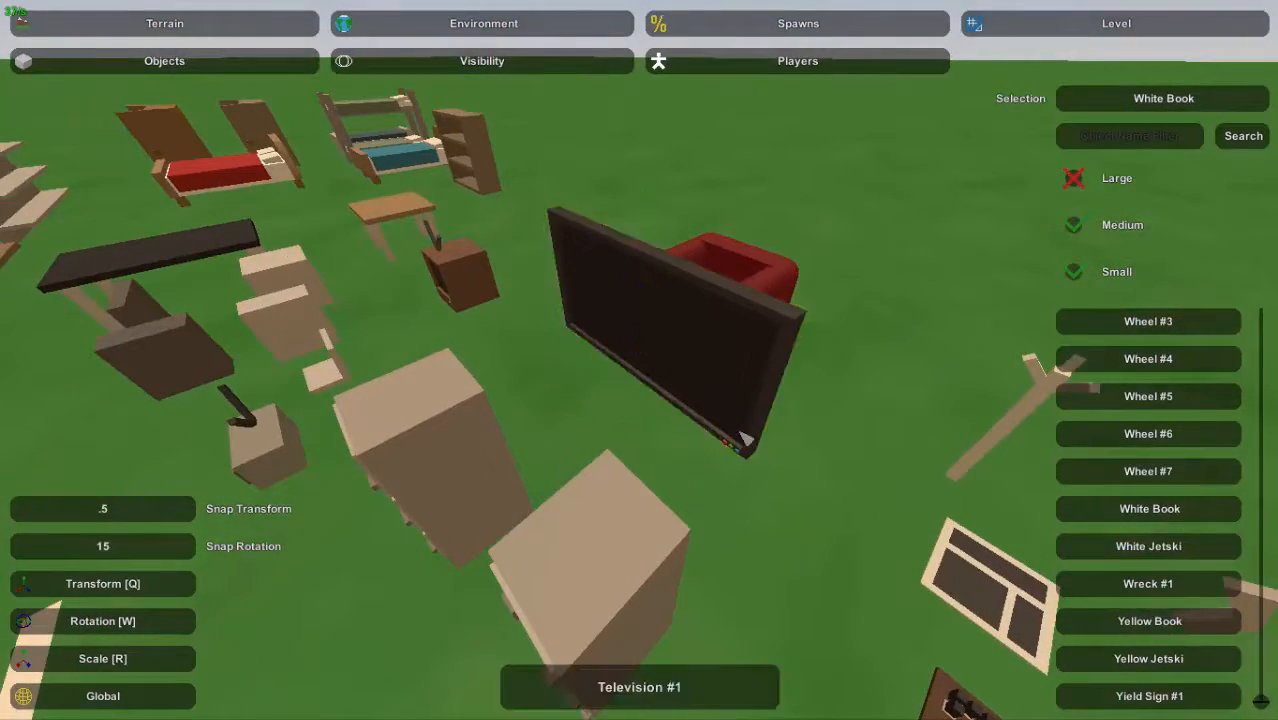
Place the antenna television (Television #2) from the outdoor lineup on the small wooden table in the living room
key("d")
right_click_drag(747, 441, 510, 475)
key("s")
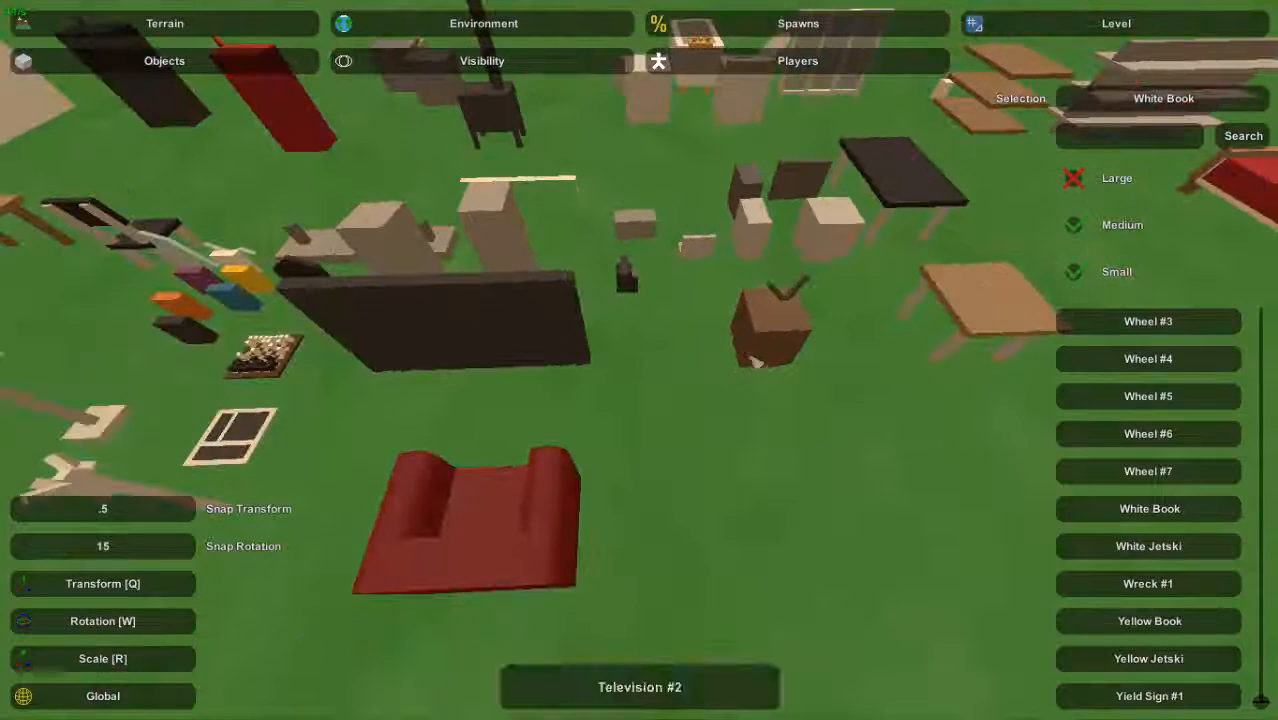
left_click(757, 361)
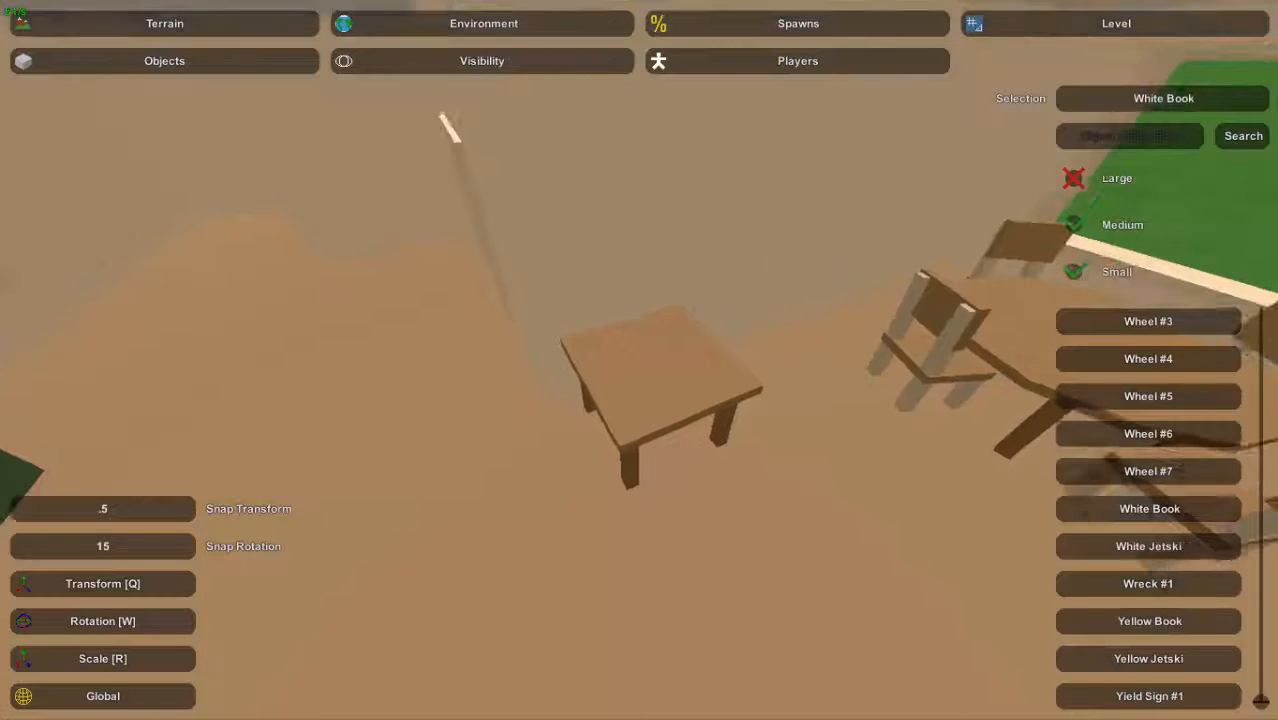
key("w")
right_click_drag(637, 360, 637, 370)
key("s")
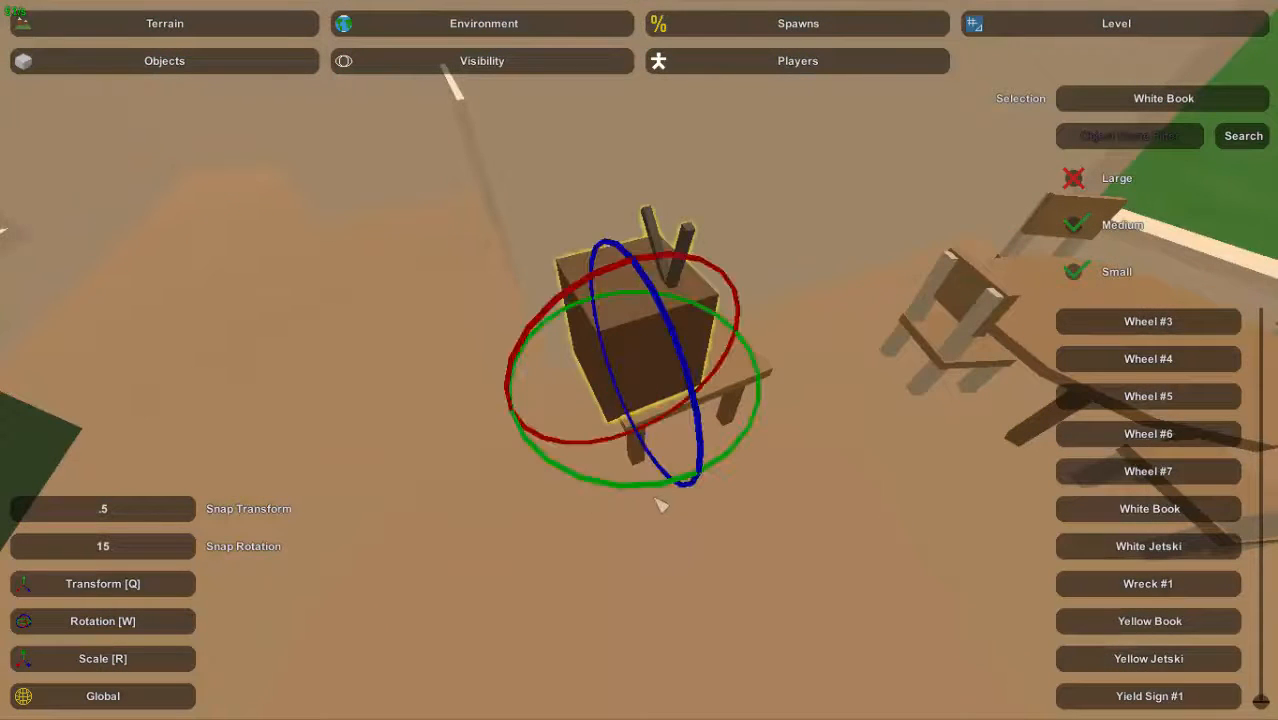
Rotate the antenna television so its screen faces the couch and shift it toward the middle of the small table
left_click_drag(511, 509, 456, 519)
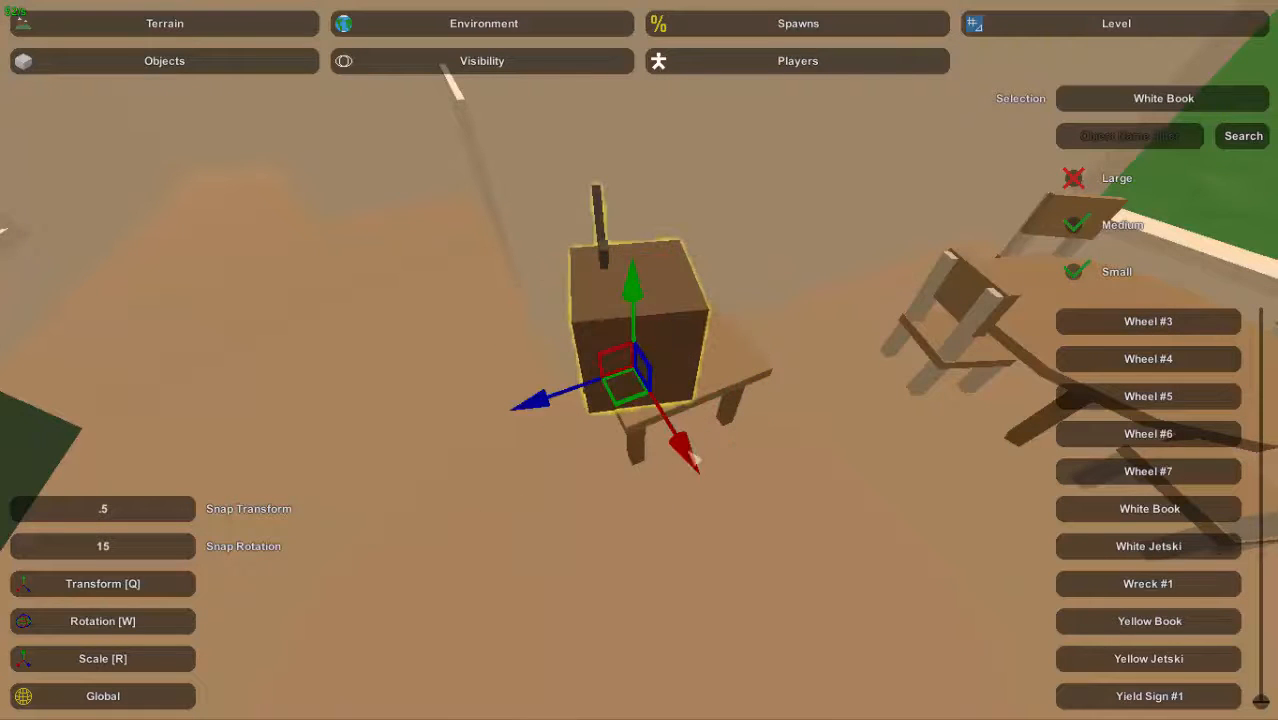
left_click_drag(545, 418, 562, 410)
left_click(700, 358)
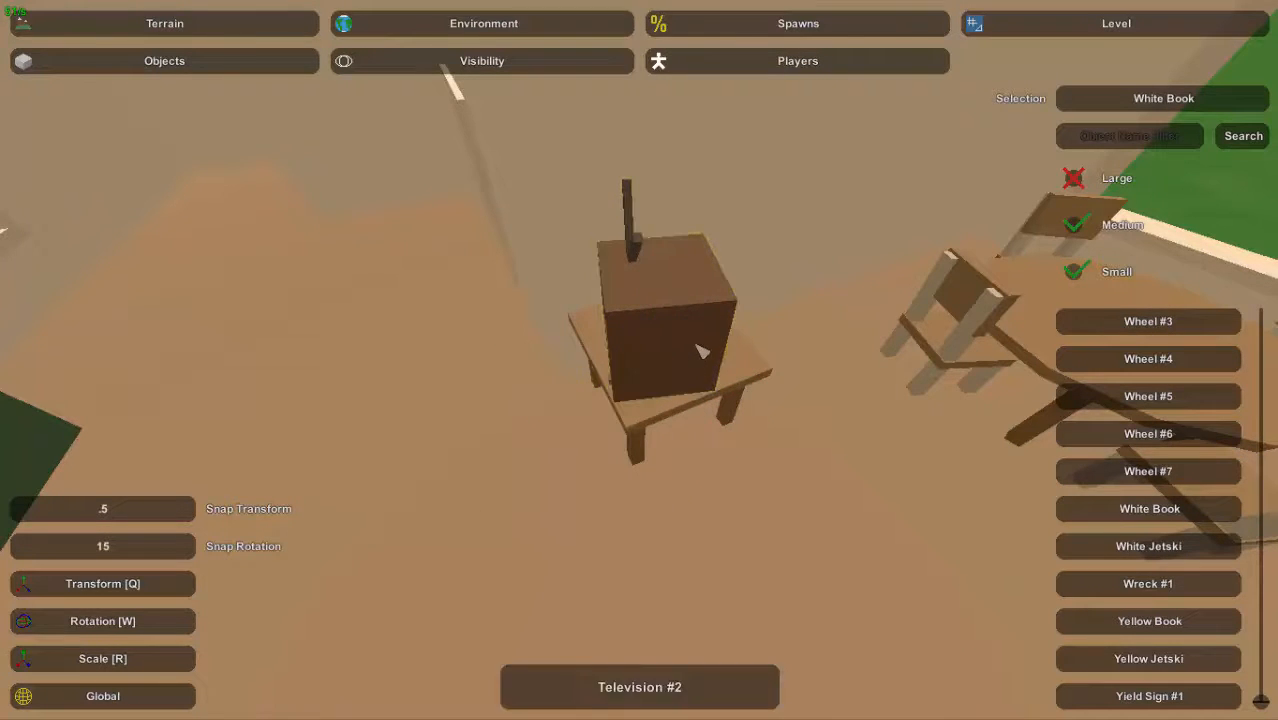
Place the coat rack from the outdoor lineup inside the house, in the wall section between the doorway and the window ledge
key("a")
right_click_drag(702, 351, 930, 350)
key("s")
key("w")
right_click_drag(640, 360, 895, 425)
key("w")
left_click(641, 385)
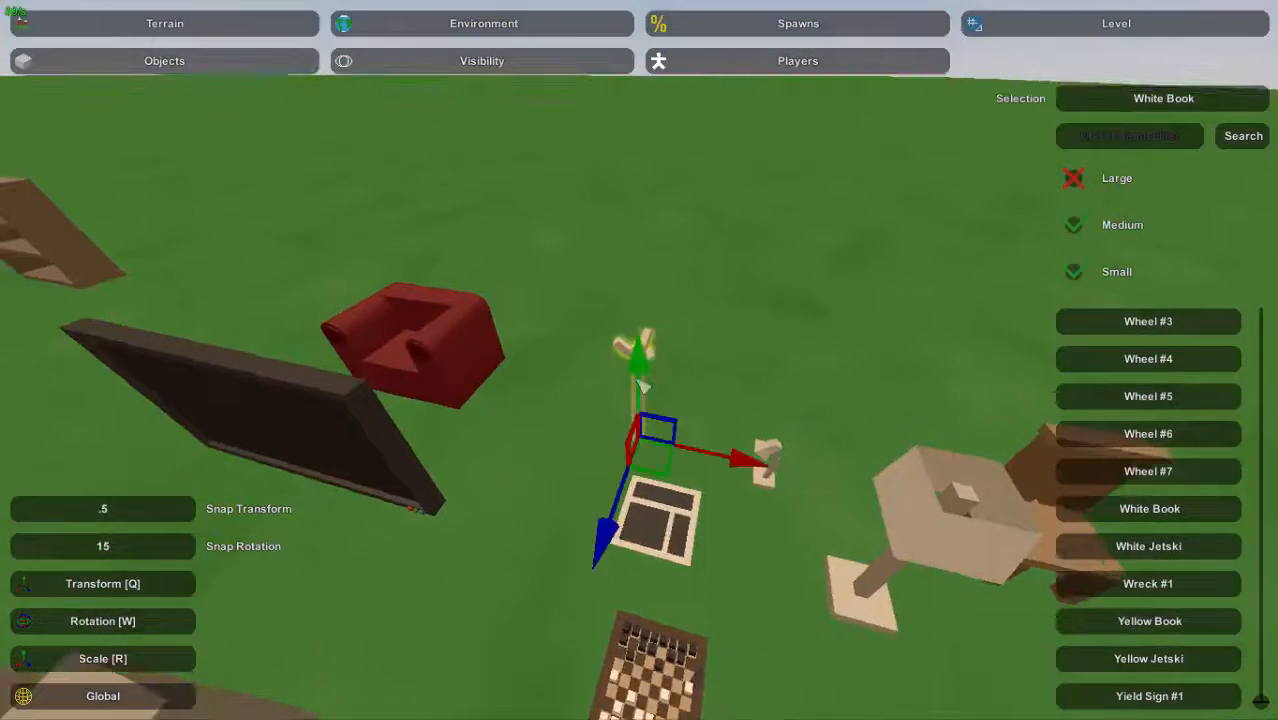
right_click_drag(641, 385, 960, 315)
key("w")
right_click_drag(640, 360, 910, 460)
key("e")
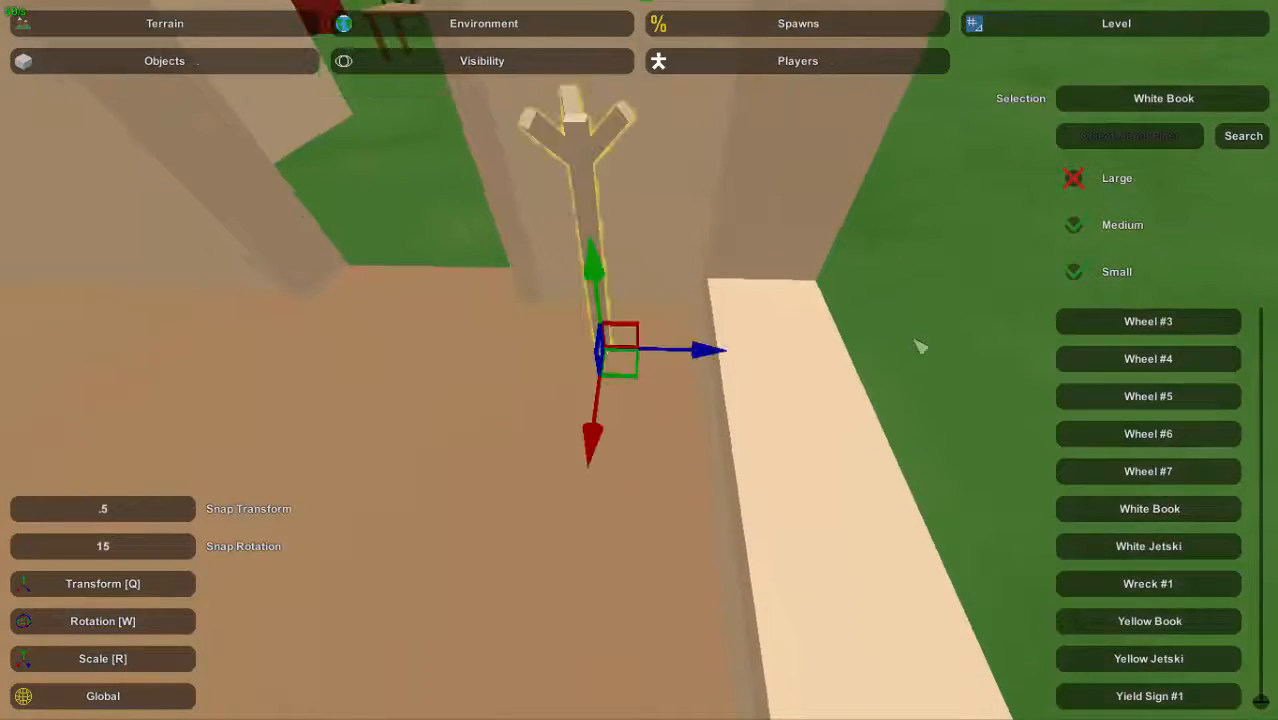
Place the open wooden wardrobe (Wardrobe #2) from the outdoor lineup on the living room floor
right_click_drag(920, 346, 1200, 225)
key("w")
key("a")
right_click_drag(640, 360, 945, 535)
right_click_drag(593, 345, 610, 375)
key("s")
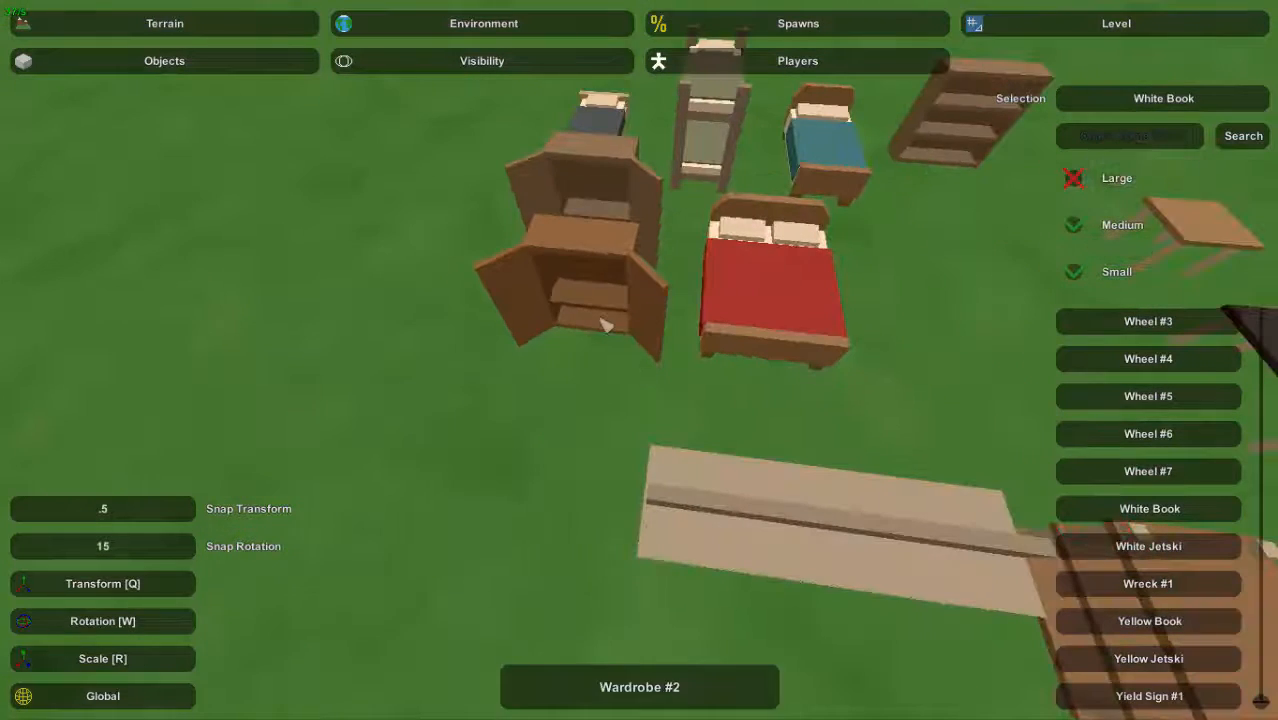
left_click(583, 342)
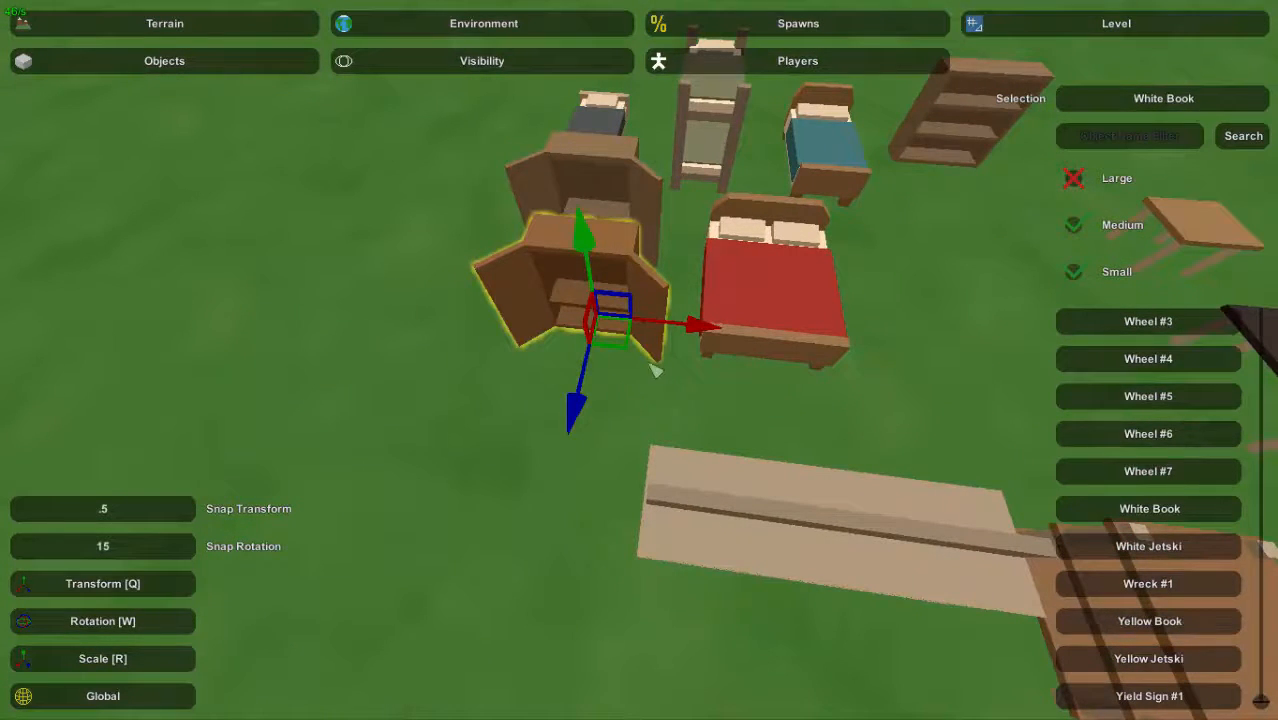
key("w")
right_click_drag(671, 364, 640, 380)
key("s")
key("e")
key("w")
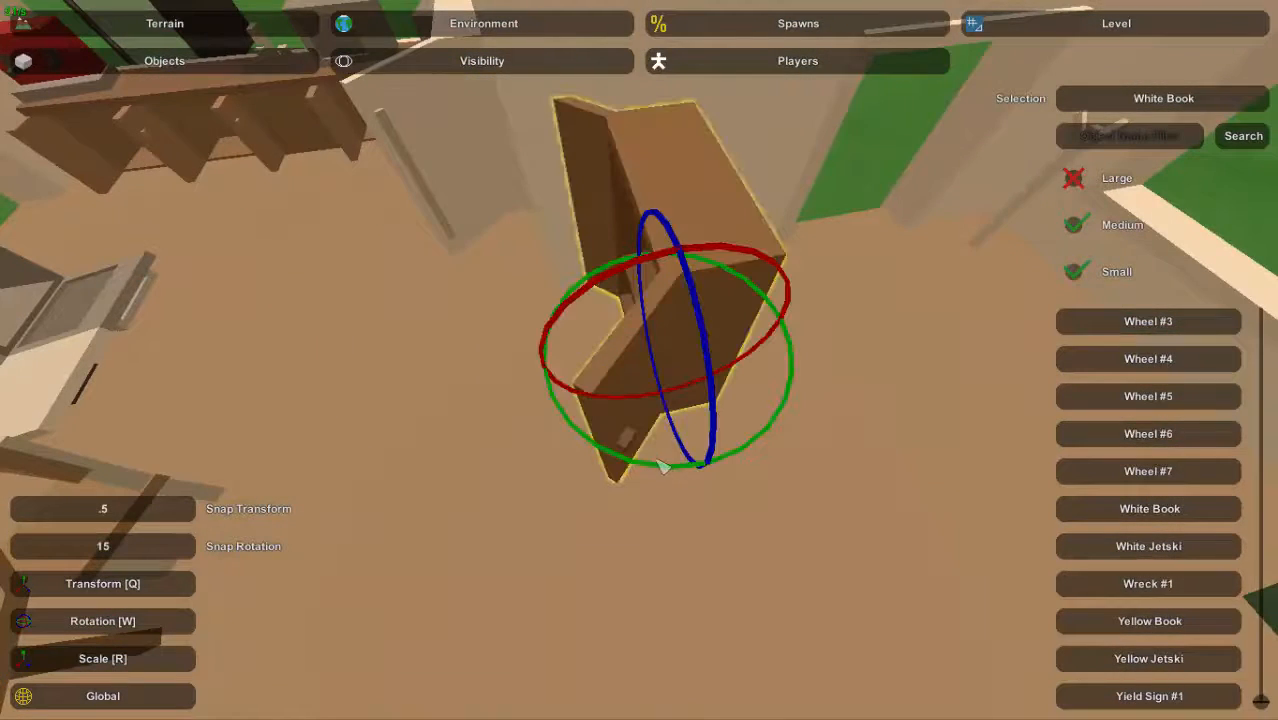
Rotate the wardrobe to face into the living room and slide it against the wall beside the doorway
left_click_drag(652, 470, 739, 475, "ctrl")
key("q")
right_click_drag(739, 475, 960, 475)
right_click_drag(640, 360, 636, 385)
left_click_drag(723, 357, 645, 386)
right_click_drag(645, 383, 450, 345)
right_click_drag(640, 360, 768, 398)
left_click_drag(669, 386, 698, 388)
left_click(680, 293)
Check the living room around the wardrobe, the television and the empty walls by the interior doorways
right_click_drag(685, 294, 640, 200)
right_click_drag(945, 290, 676, 357)
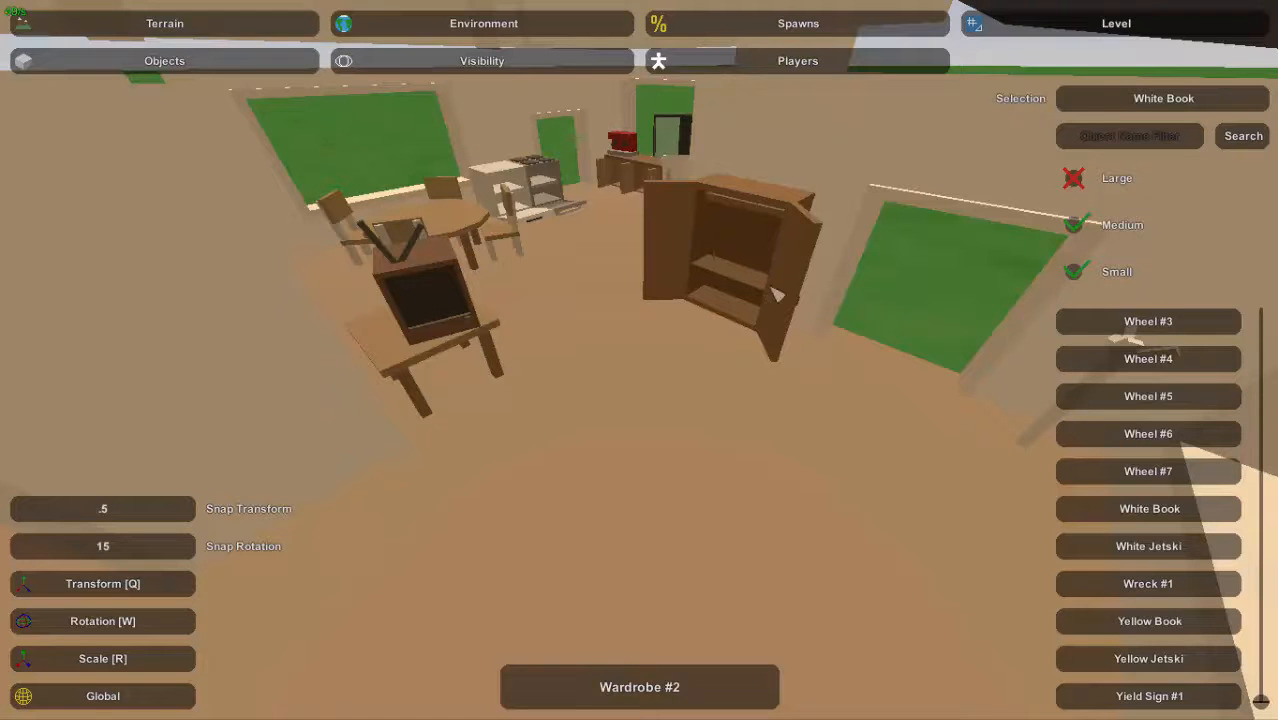
right_click_drag(777, 294, 500, 340)
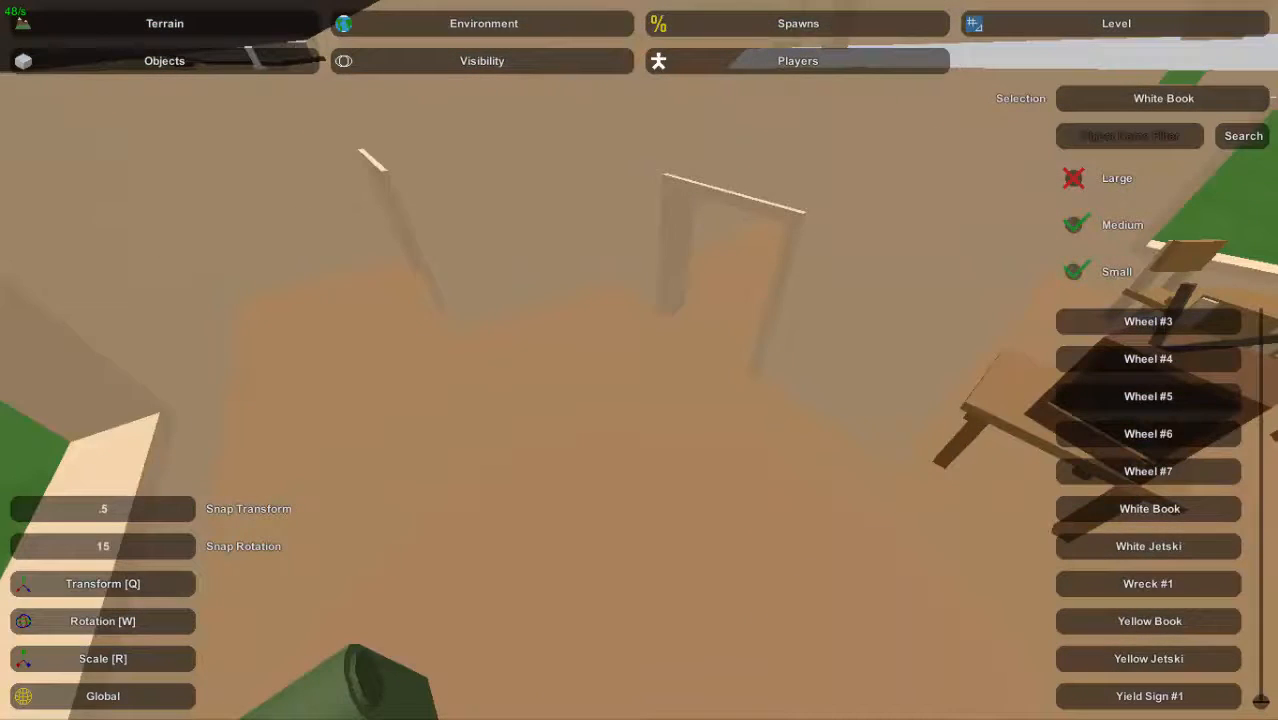
right_click_drag(639, 360, 330, 330)
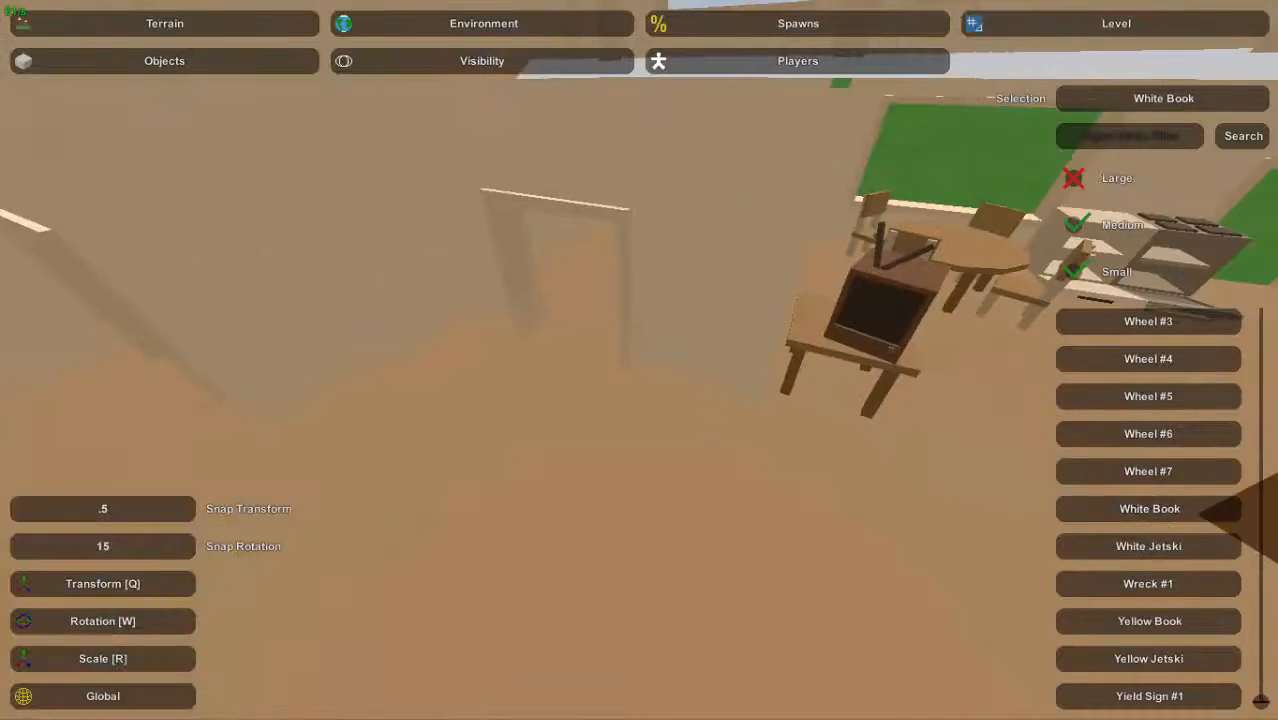
Place the floor lamp in the living room against the wall section between the two interior doorways
right_click_drag(639, 360, 900, 455)
key("w")
right_click_drag(675, 358, 1060, 380)
key("w")
key("w")
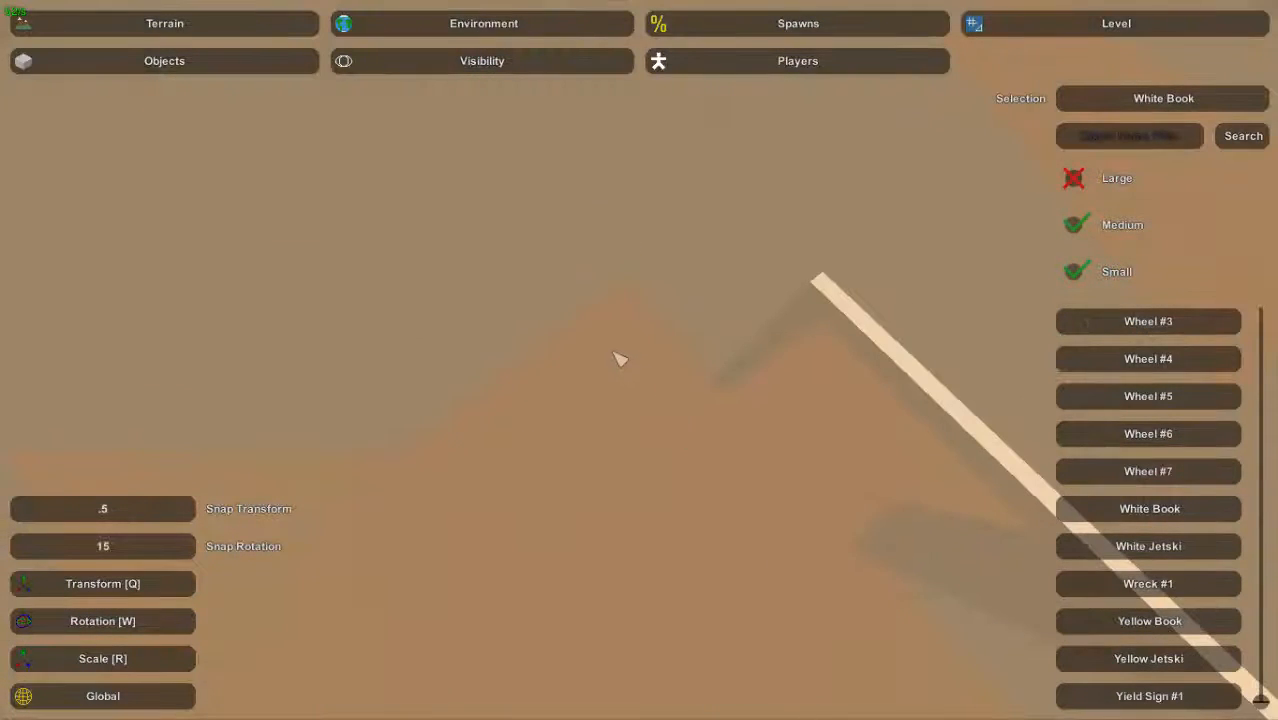
key("e")
left_click(605, 451)
left_click(605, 451)
right_click_drag(605, 451, 700, 220)
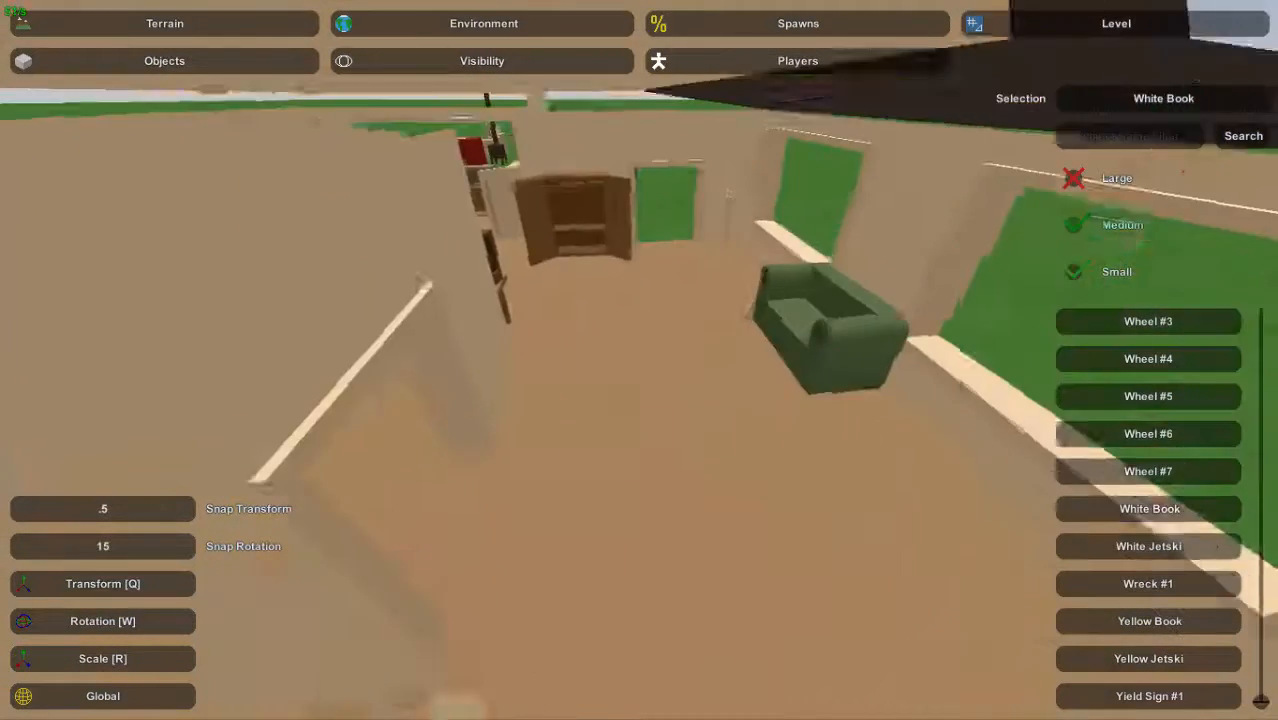
key("s")
right_click_drag(639, 360, 240, 310)
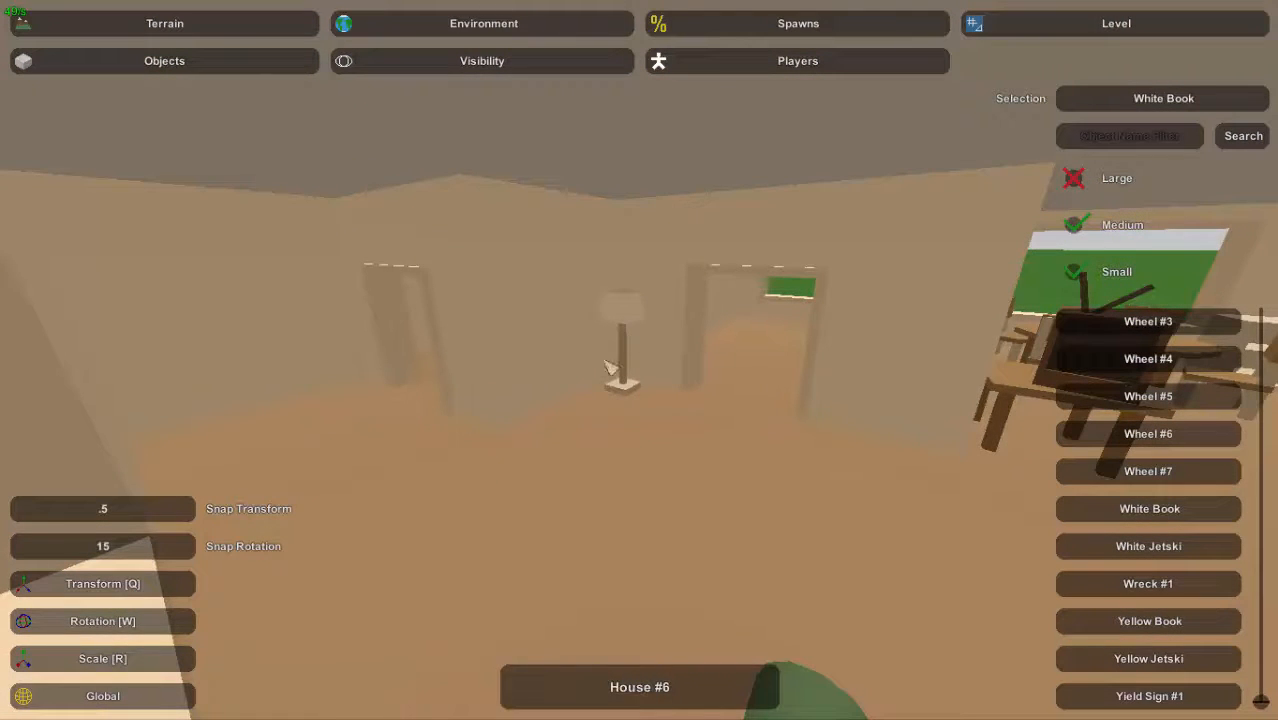
Bring the poster (Poster #1) from the outdoor lineup to the living room wall next to the television table
right_click_drag(617, 350, 900, 560)
key("w")
left_click(676, 262)
right_click_drag(676, 262, 800, 220)
right_click_drag(639, 360, 622, 382)
key("w")
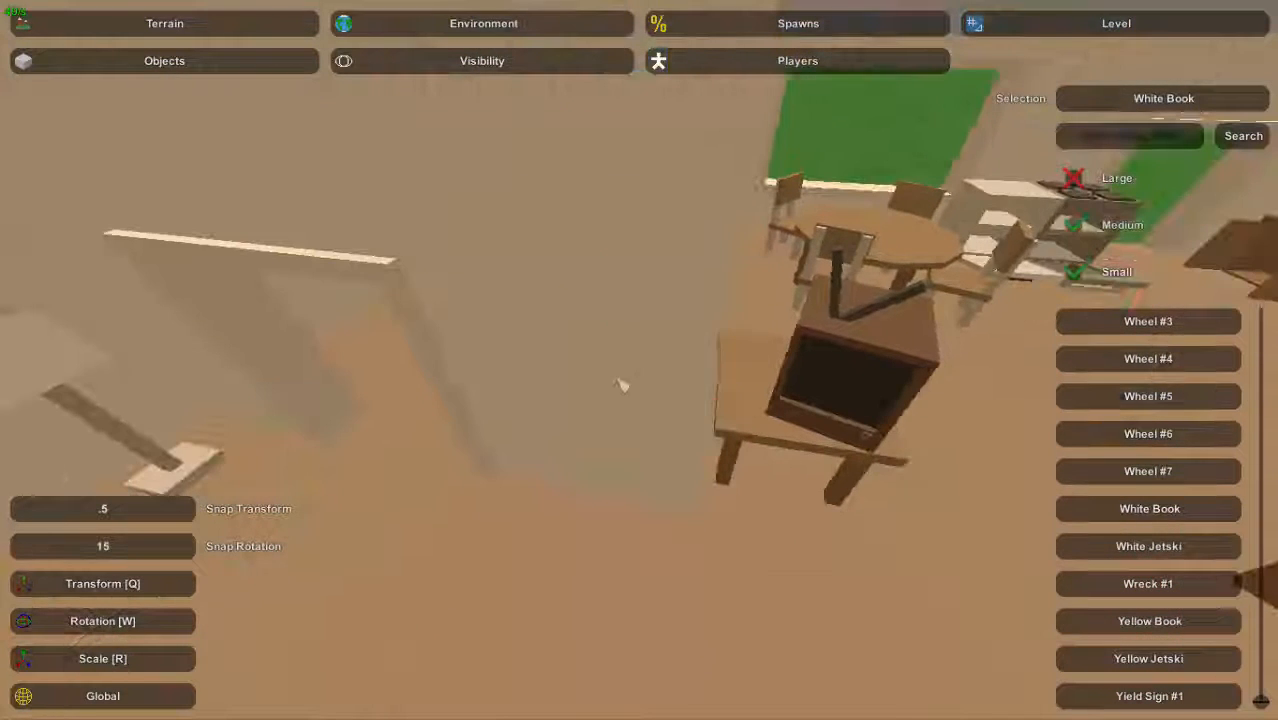
left_click(622, 382)
Rotate the poster flat against the wall and position it between the doorway and the television
key("w")
left_click_drag(651, 497, 488, 531)
key("q")
key("a")
mouse_move(639, 360)
right_mouse_down()
mouse_move(680, 355)
mouse_move(628, 370)
right_mouse_up()
key("d")
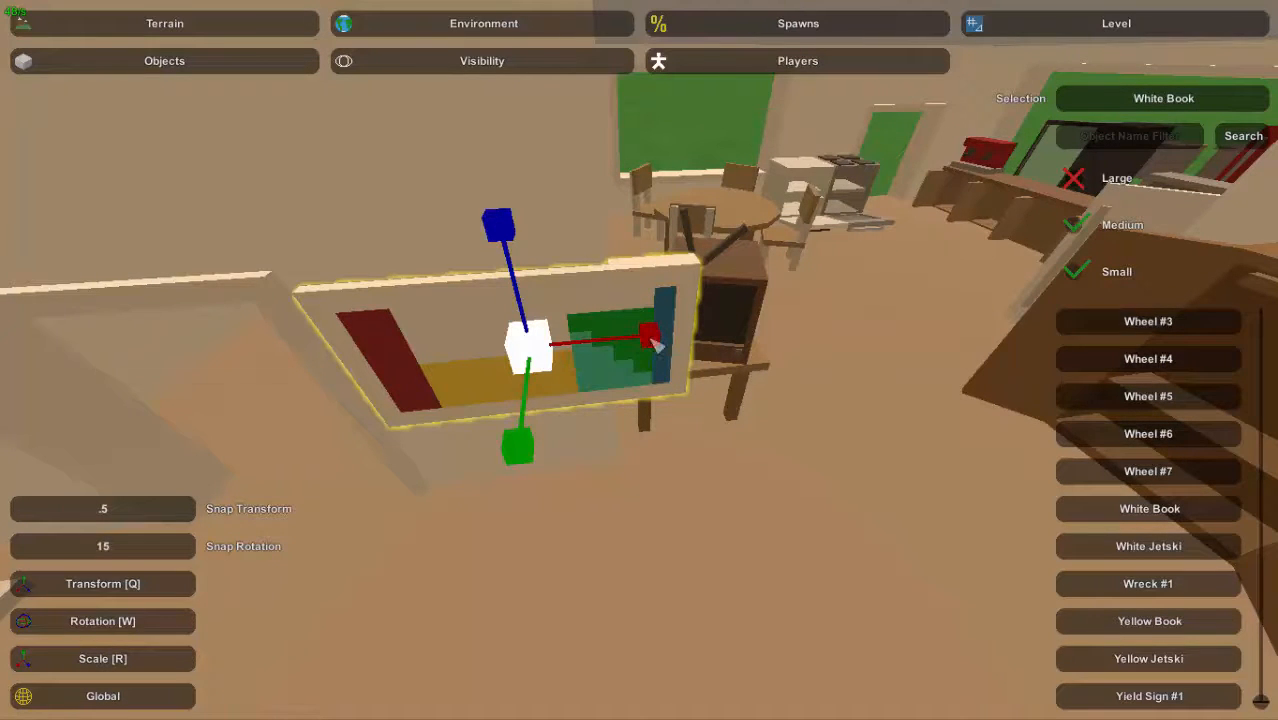
Scale the poster narrower to fit its wall section and shift it slightly toward the doorway
left_click_drag(655, 343, 603, 380)
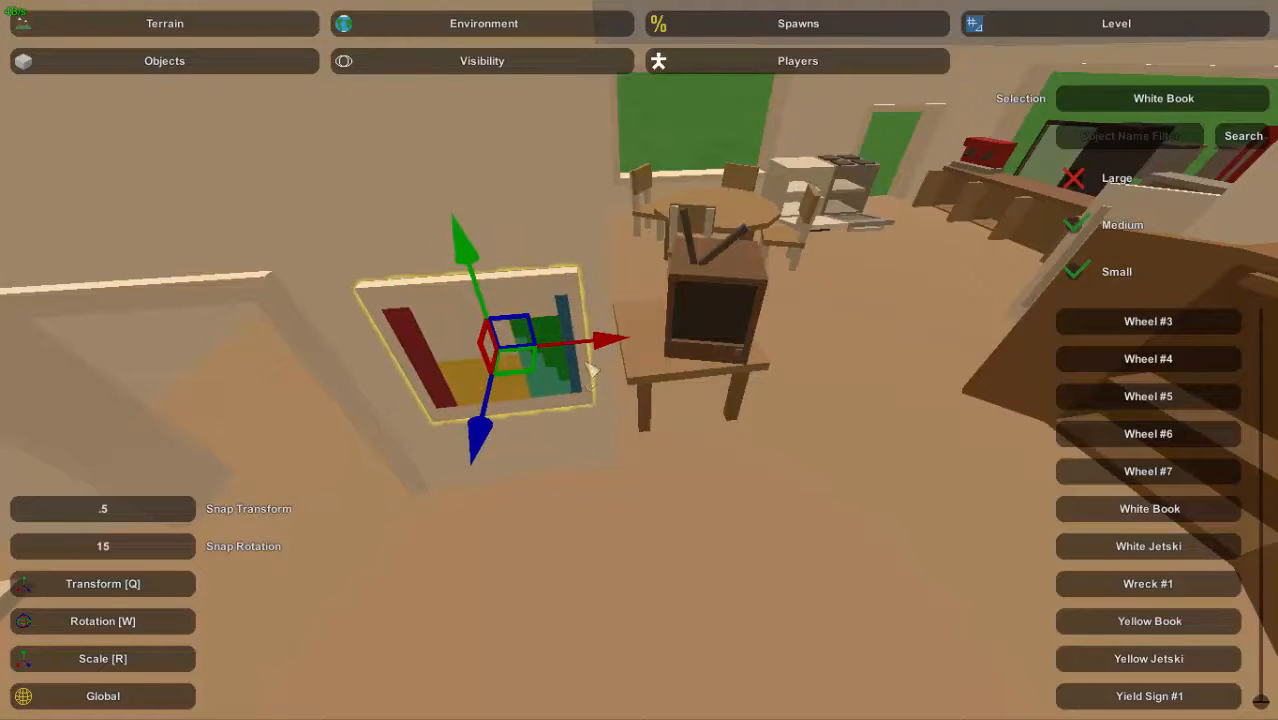
left_click(588, 366)
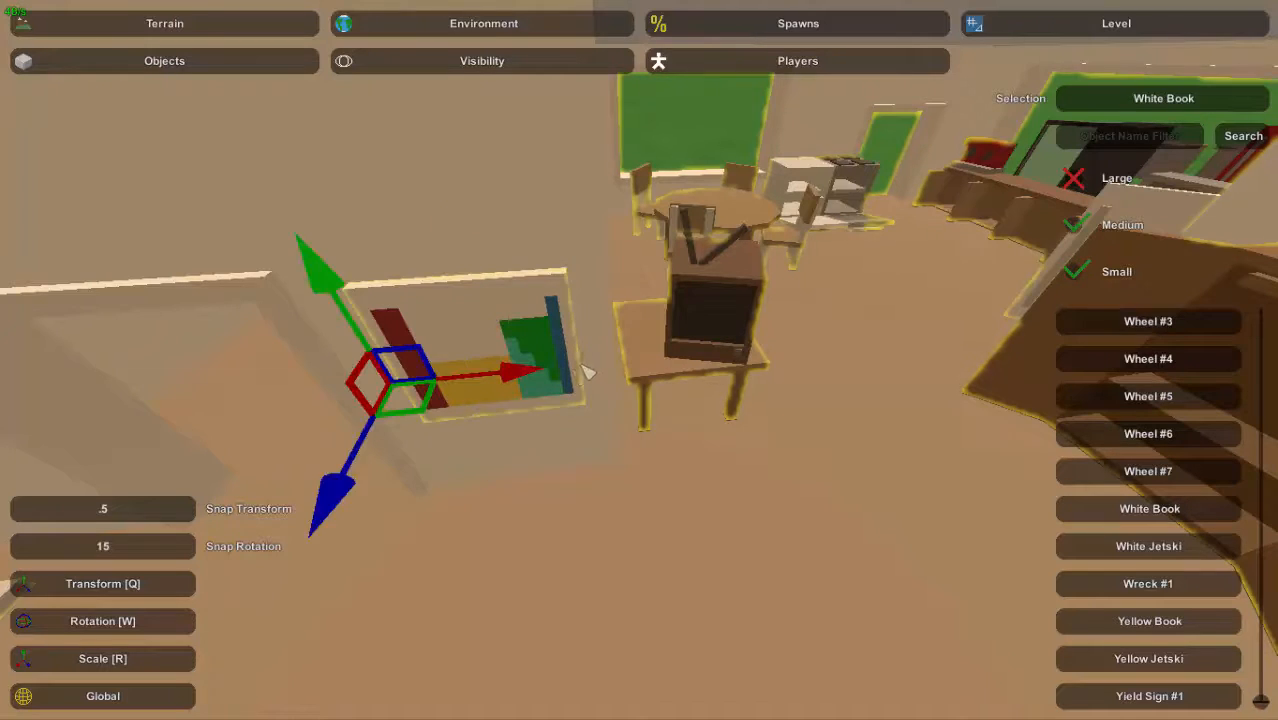
left_click(566, 375)
left_click(566, 375)
Check the poster and television arrangement at eye level from across the living room
right_click_drag(566, 376, 515, 280)
key("s")
key("w")
right_click_drag(640, 360, 642, 366)
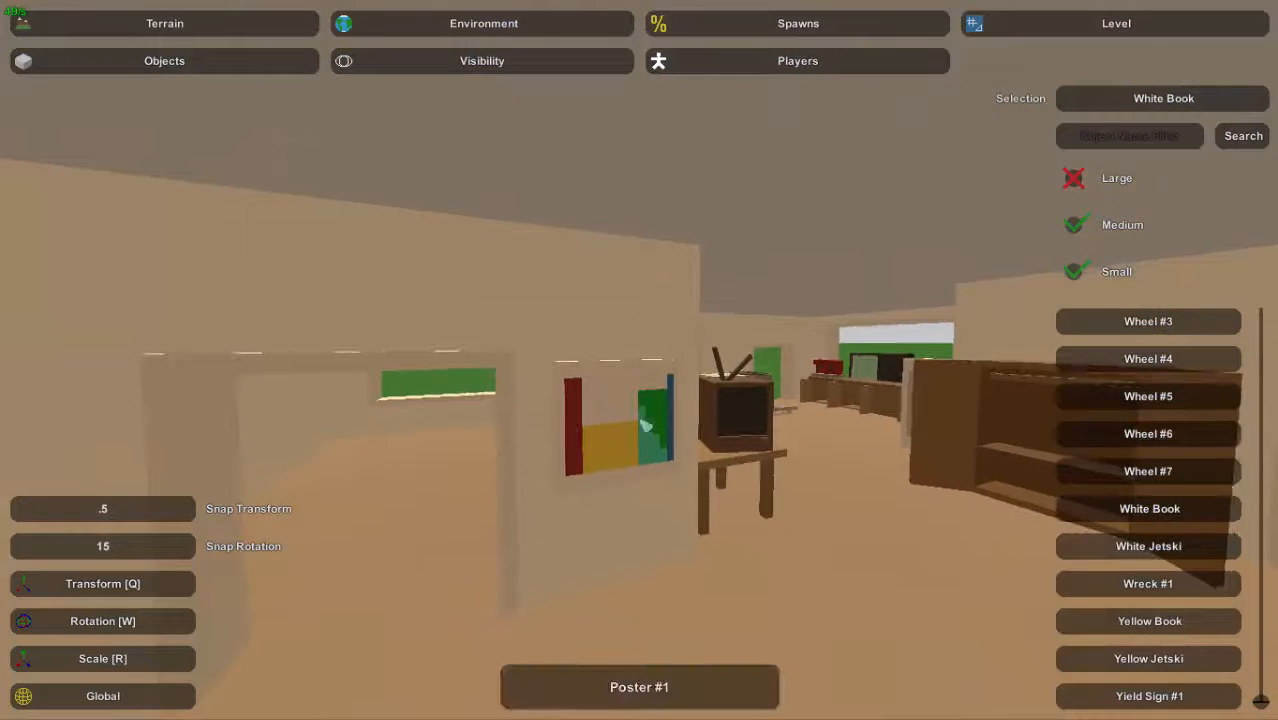
key("d")
right_click_drag(729, 423, 643, 360)
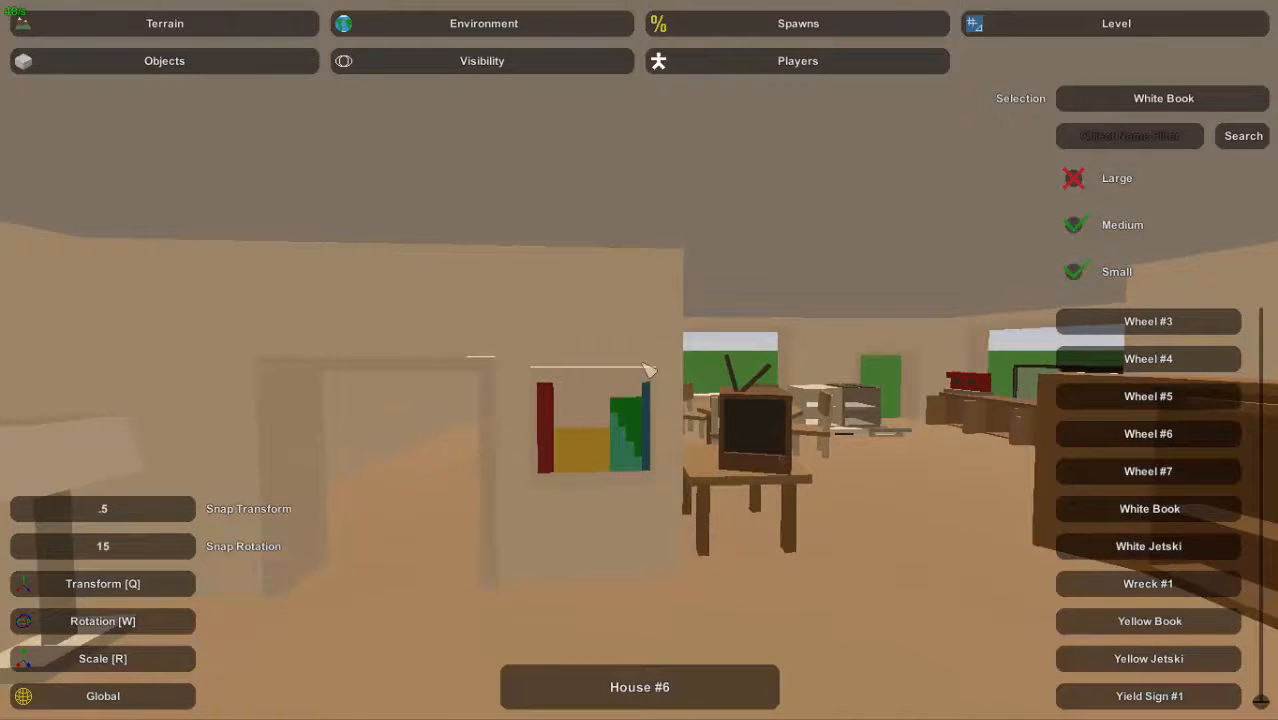
key("s")
right_click_drag(648, 370, 560, 366)
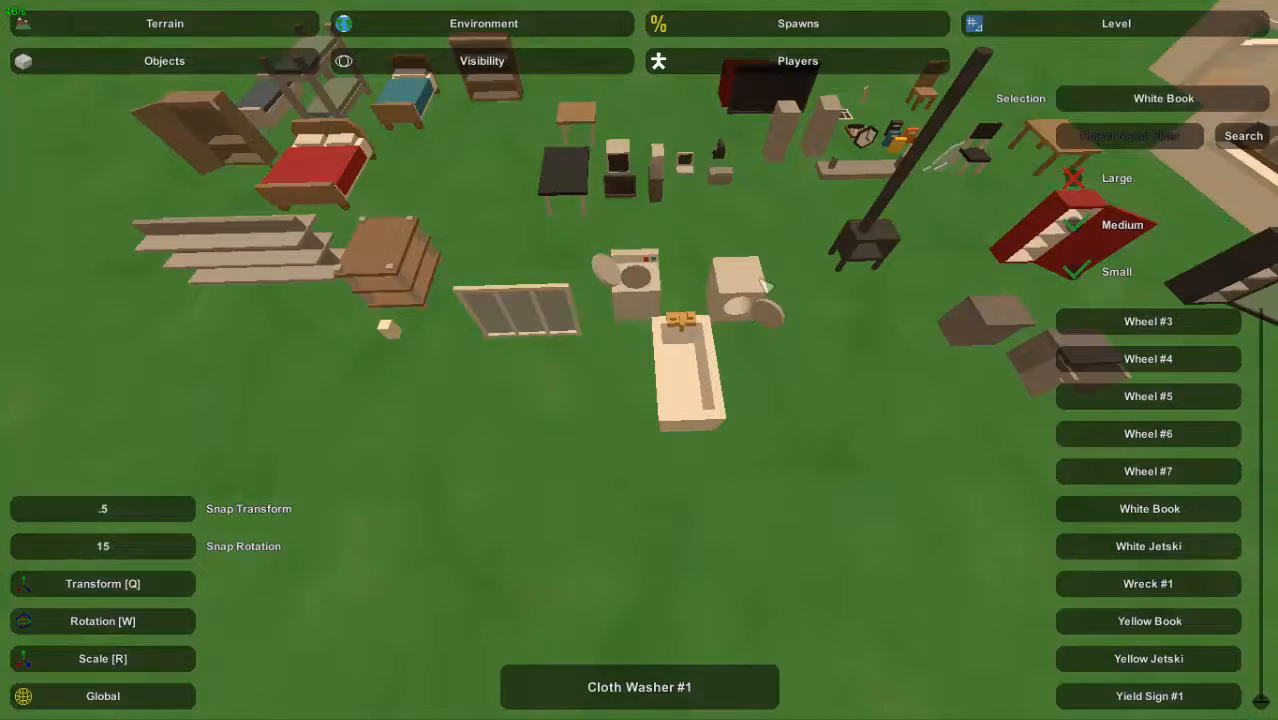
Place the bathtub (Tub #1) from the outdoor lineup in the empty room beside the window opening
left_click_drag(824, 566, 466, 272)
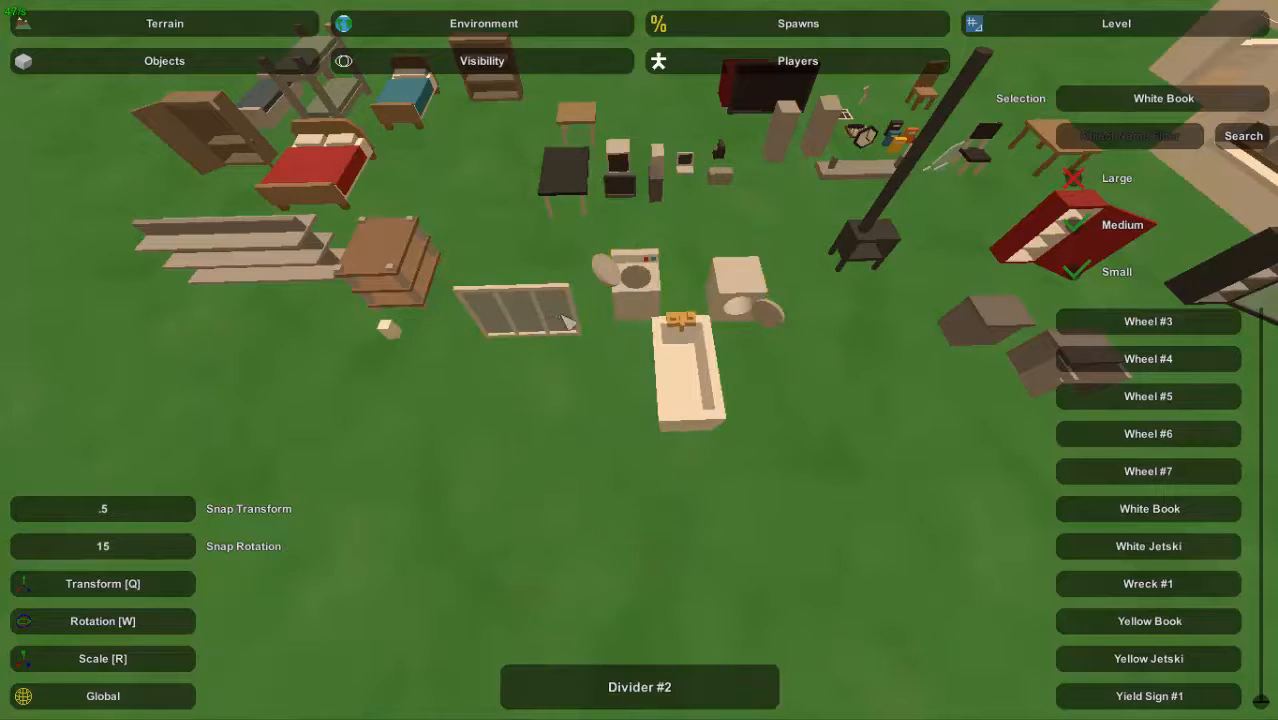
right_click_drag(606, 404, 640, 360)
key("w")
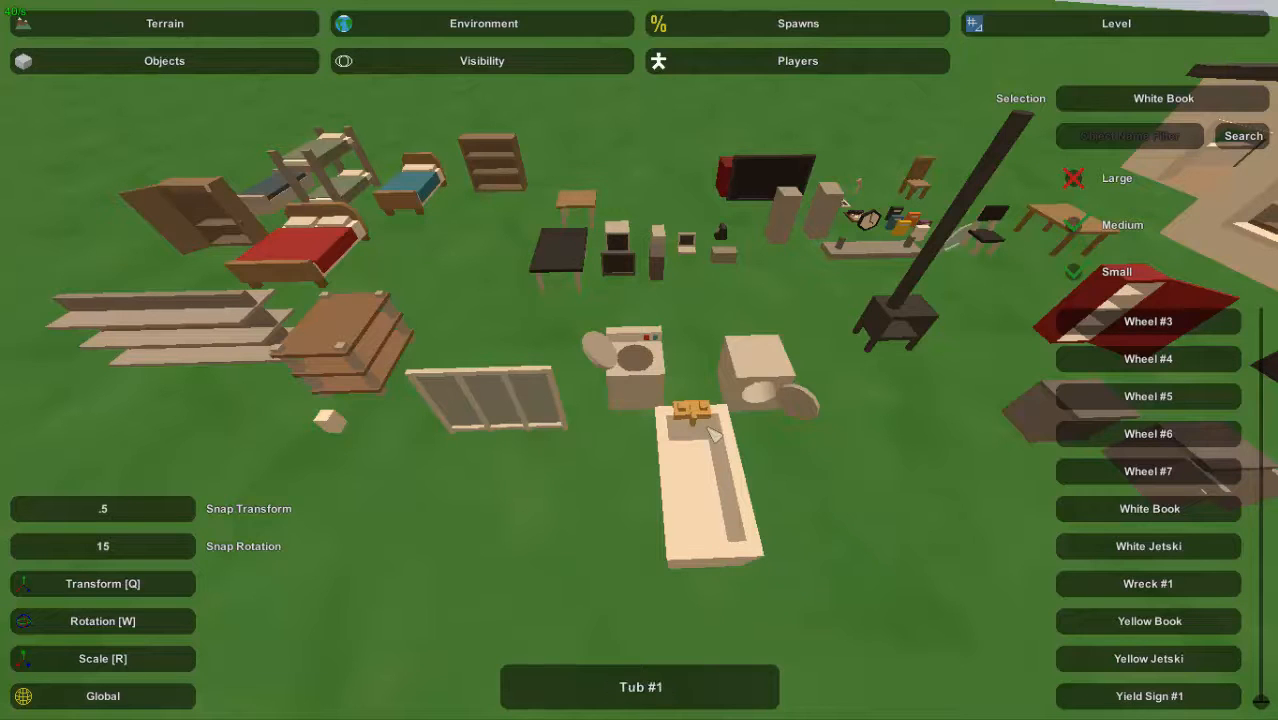
left_click(681, 456)
key("w")
right_click_drag(681, 456, 636, 342)
key("w")
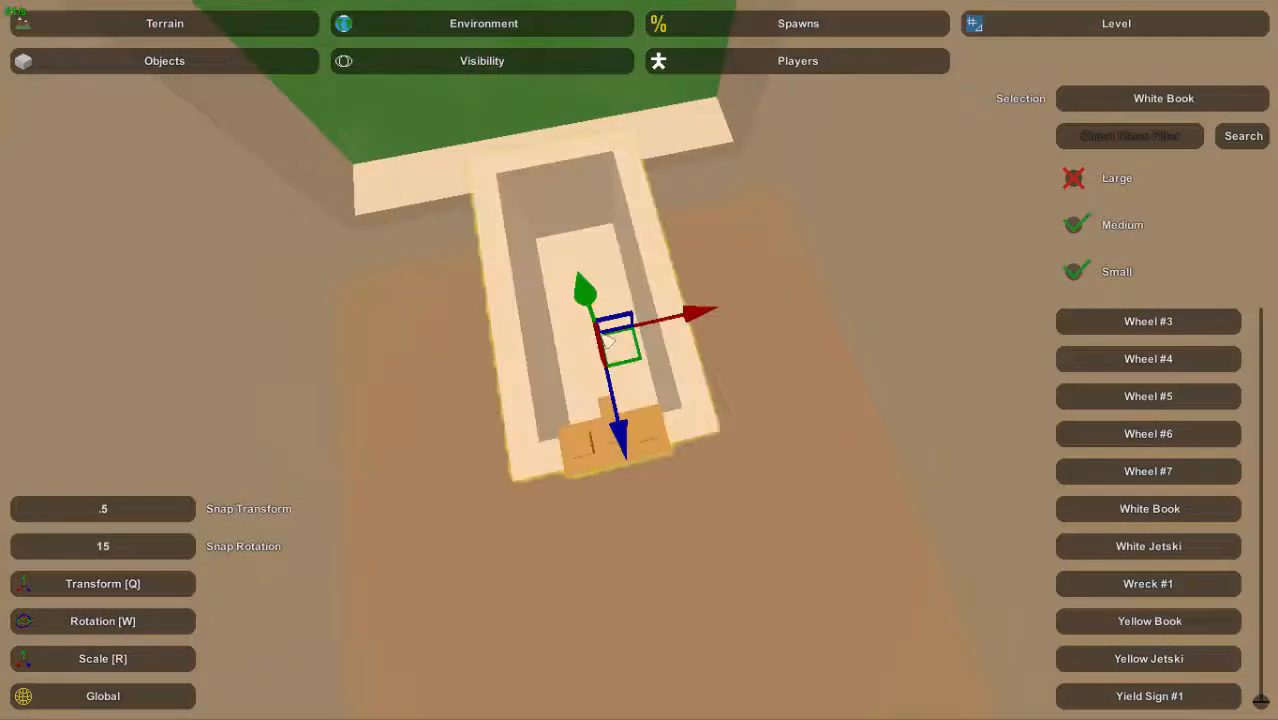
Rotate the bathtub a quarter turn so its long side runs parallel to the window ledge
key("w")
left_click_drag(643, 458, 738, 418)
key("q")
right_click_drag(738, 418, 930, 405)
key("a")
right_click_drag(639, 360, 660, 362)
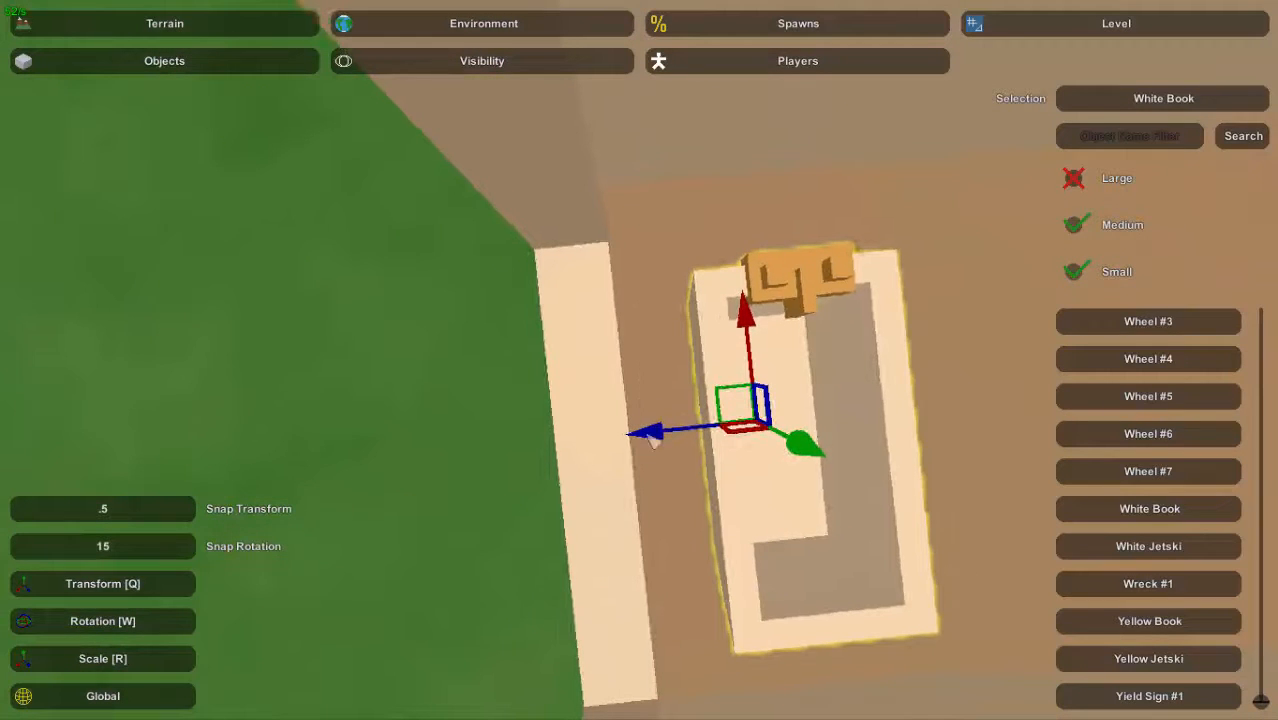
Slide the bathtub up against the window wall and into the corner of the room
left_click_drag(650, 436, 598, 446)
key("d")
right_click_drag(598, 446, 408, 470)
left_click_drag(590, 355, 584, 358)
left_click(785, 368)
Place the top-loading washing machine from the outdoor lineup in the same room, next to the bathtub
right_click_drag(785, 368, 530, 340)
key("a")
key("d")
key("w")
left_click(700, 347)
key("w")
key("e")
left_click_drag(754, 294, 781, 391)
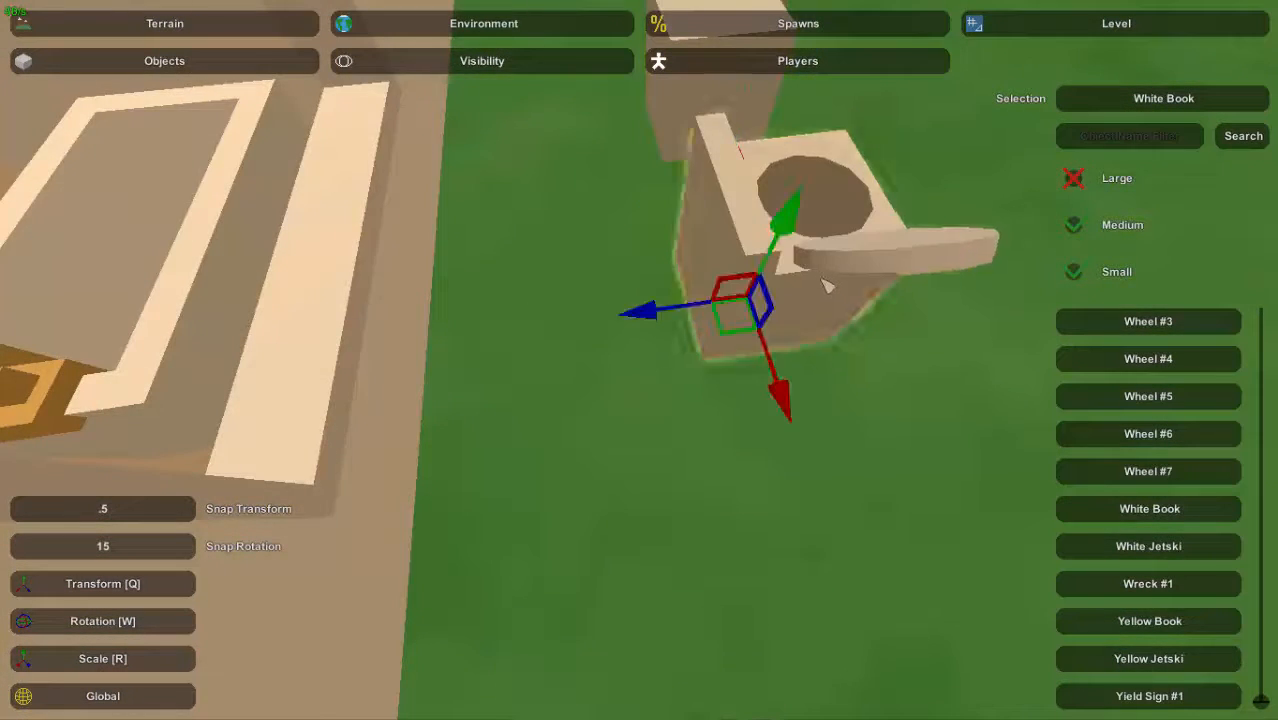
key("w")
right_click_drag(781, 391, 646, 360)
key("e")
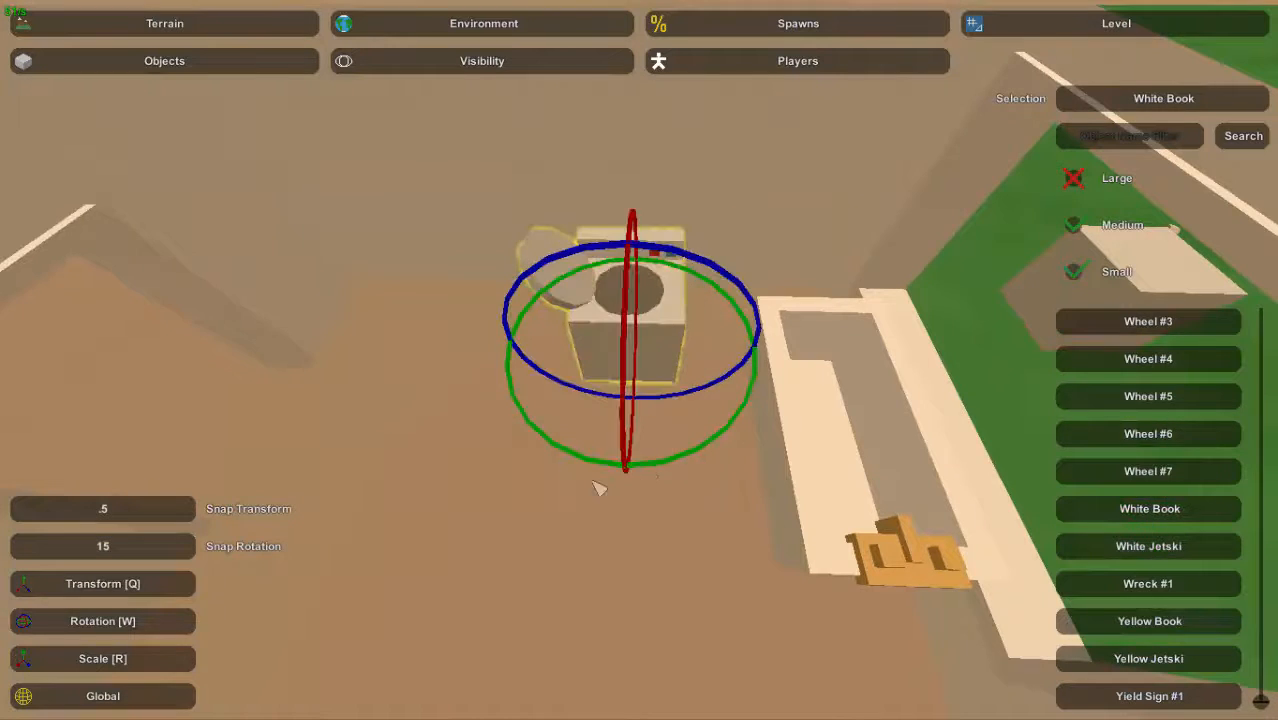
Try turning the washing machine a quarter turn beside the bathtub
key("q")
right_click_drag(619, 476, 632, 390)
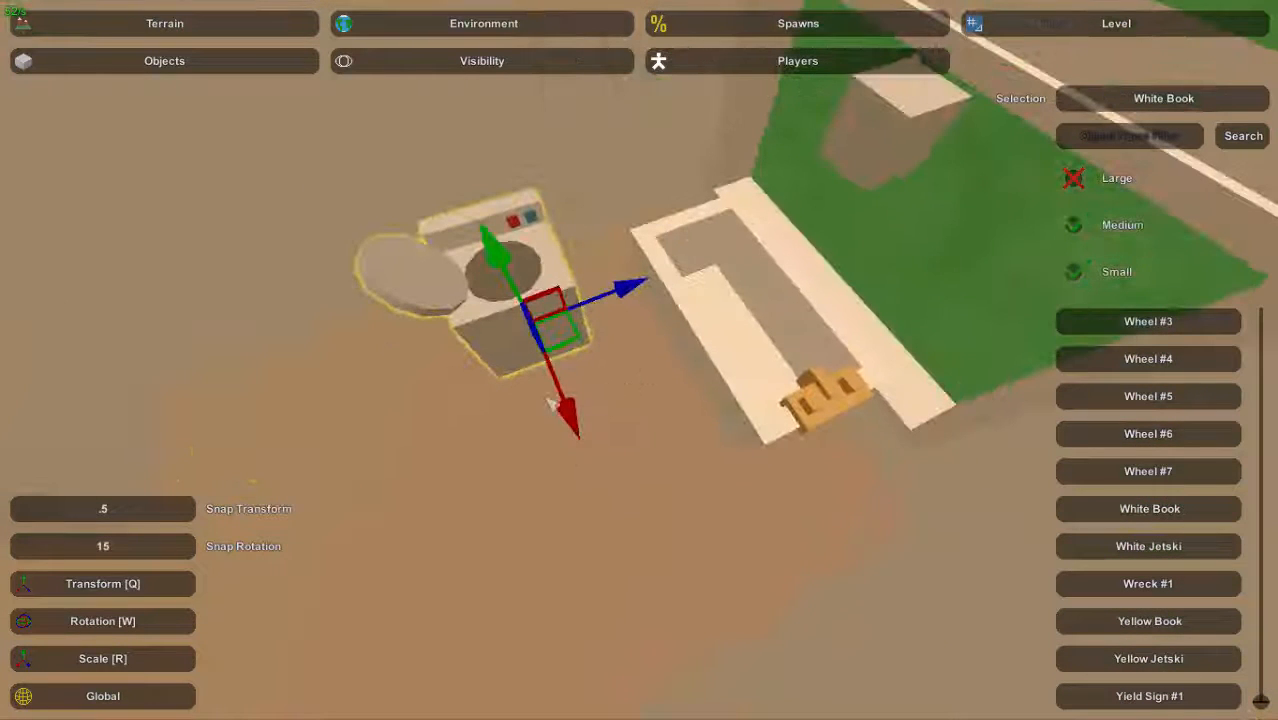
key("Delete")
left_click(503, 325)
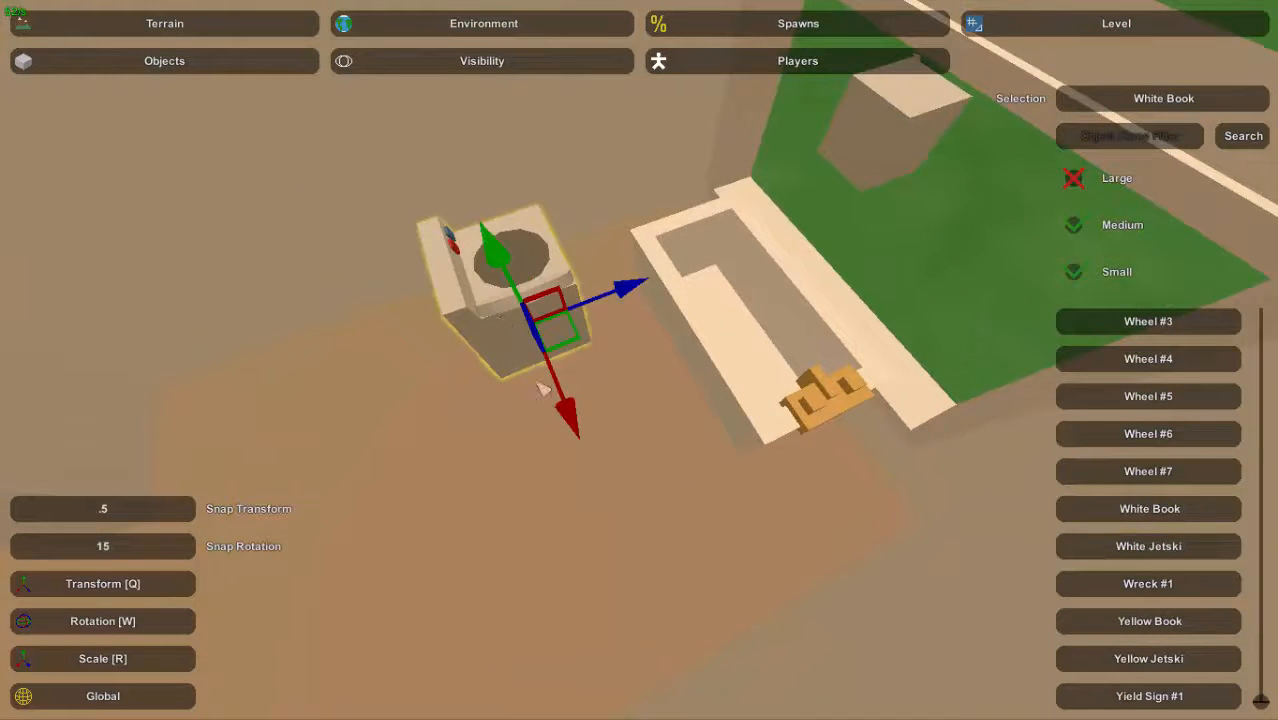
key("w")
left_click_drag(541, 453, 447, 483)
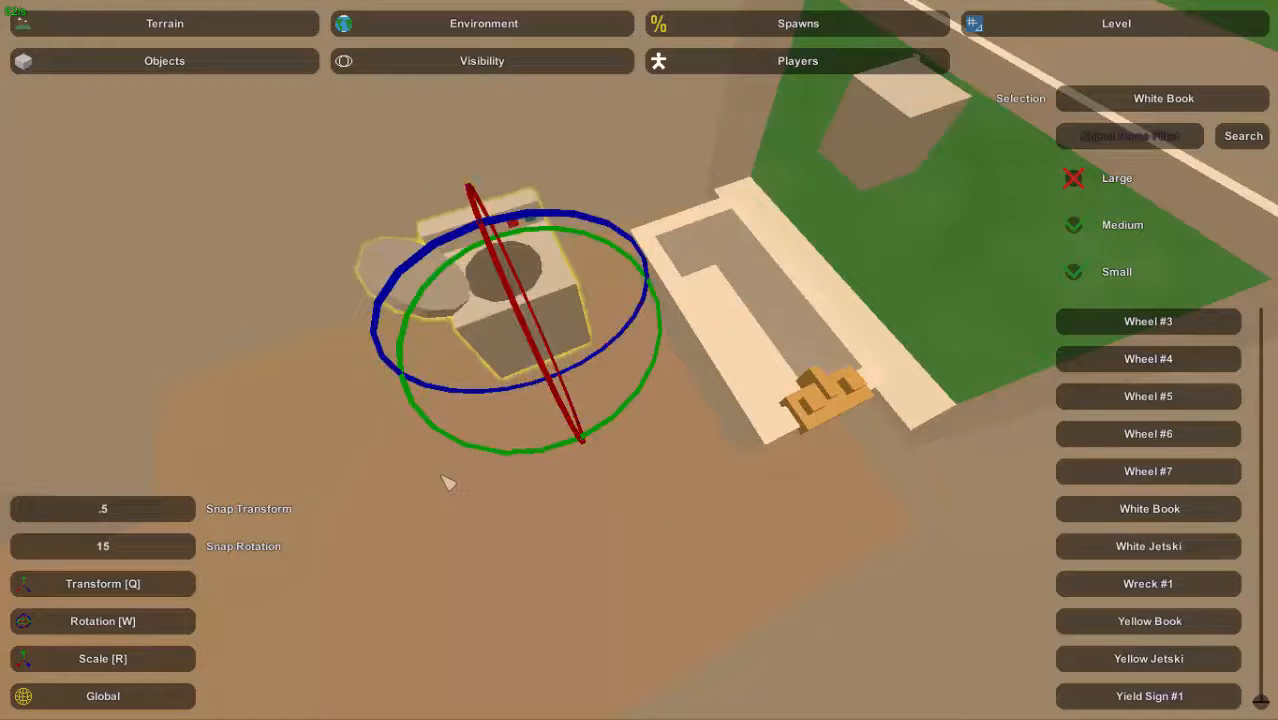
Slide the washing machine back toward the wall behind its control panel, beside the bathtub
key("q")
key("a")
right_click_drag(462, 480, 639, 360)
left_click_drag(616, 334, 573, 337)
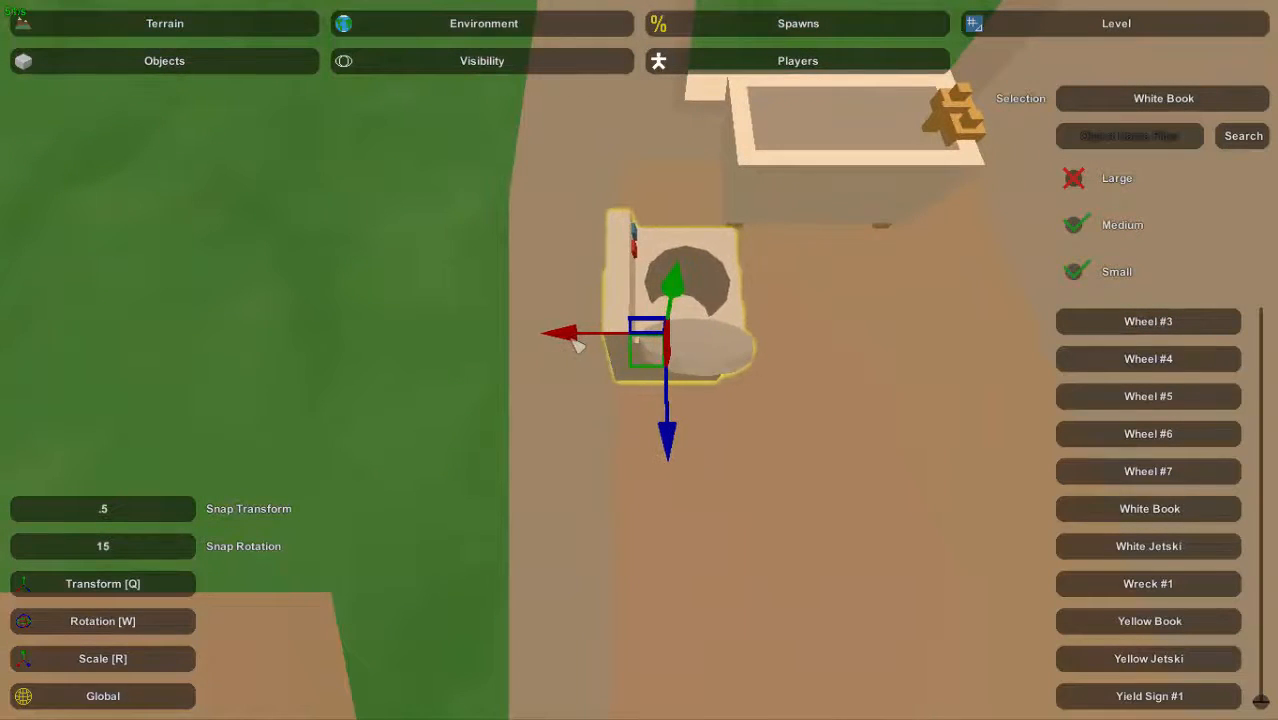
Place the front-loading machine from the outdoor lineup in the bathroom, next to the top-loading washing machine
key("d")
right_click_drag(573, 337, 639, 360)
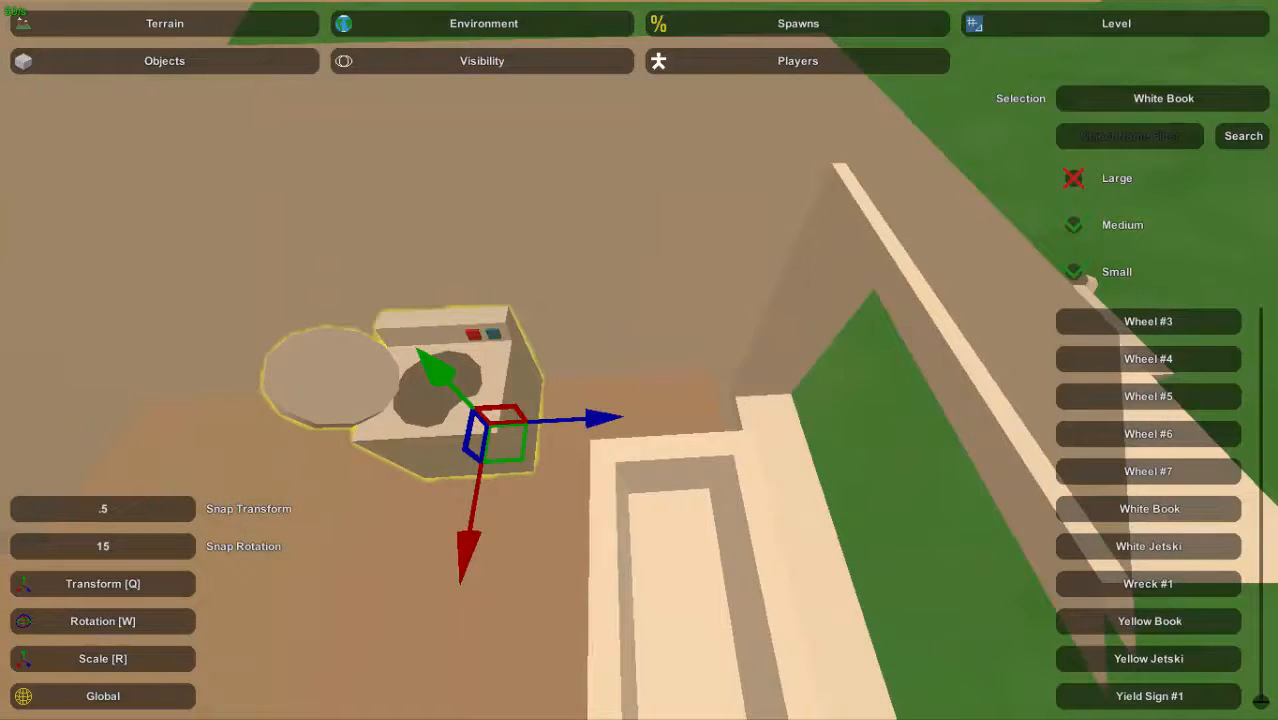
right_click_drag(1076, 274, 639, 360)
left_click(573, 330)
left_click(606, 350)
key("ctrl+n")
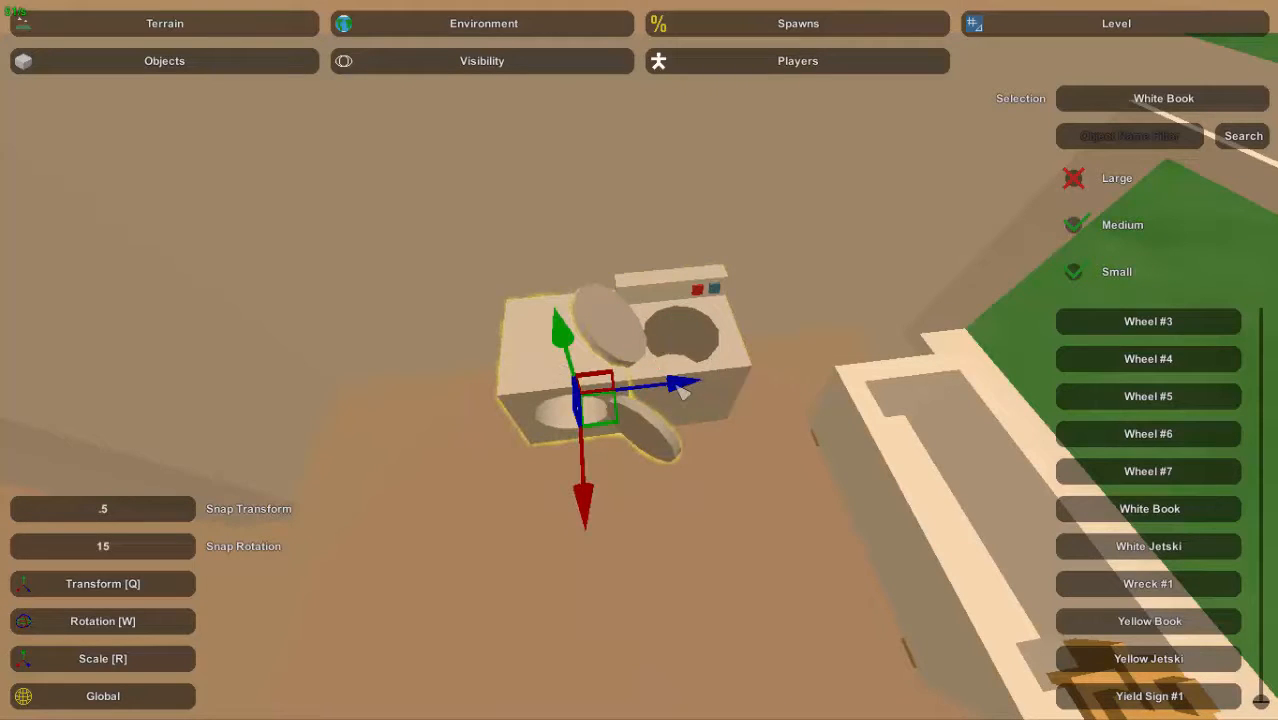
Slide the front-loading machine along the wall, clear of the top-loading washing machine
left_click_drag(680, 392, 648, 397)
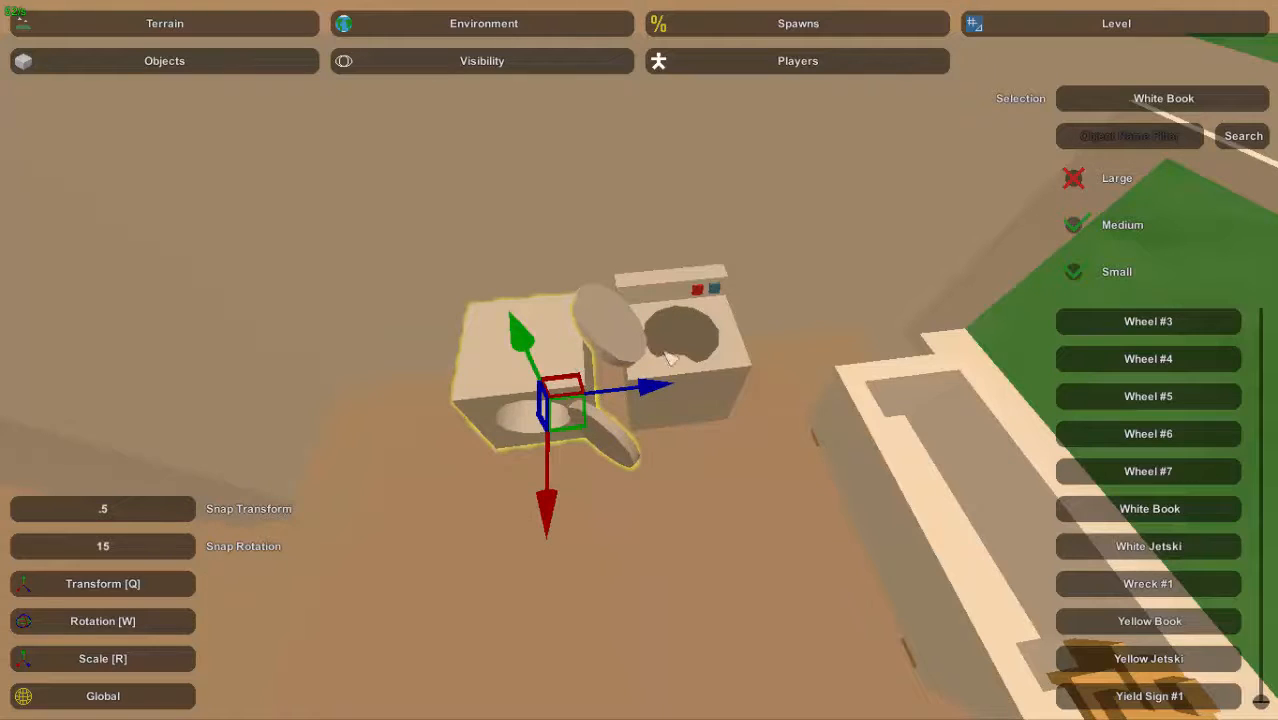
key("a")
right_click_drag(664, 352, 652, 360)
left_click_drag(690, 374, 592, 399)
right_click_drag(628, 344, 640, 360)
key("d")
Place the three-panel screen in the bathroom and slide it toward the end of the bathtub
right_click_drag(488, 357, 640, 360)
key("w")
left_click(835, 288)
right_click_drag(835, 288, 626, 349)
key("w")
key("w")
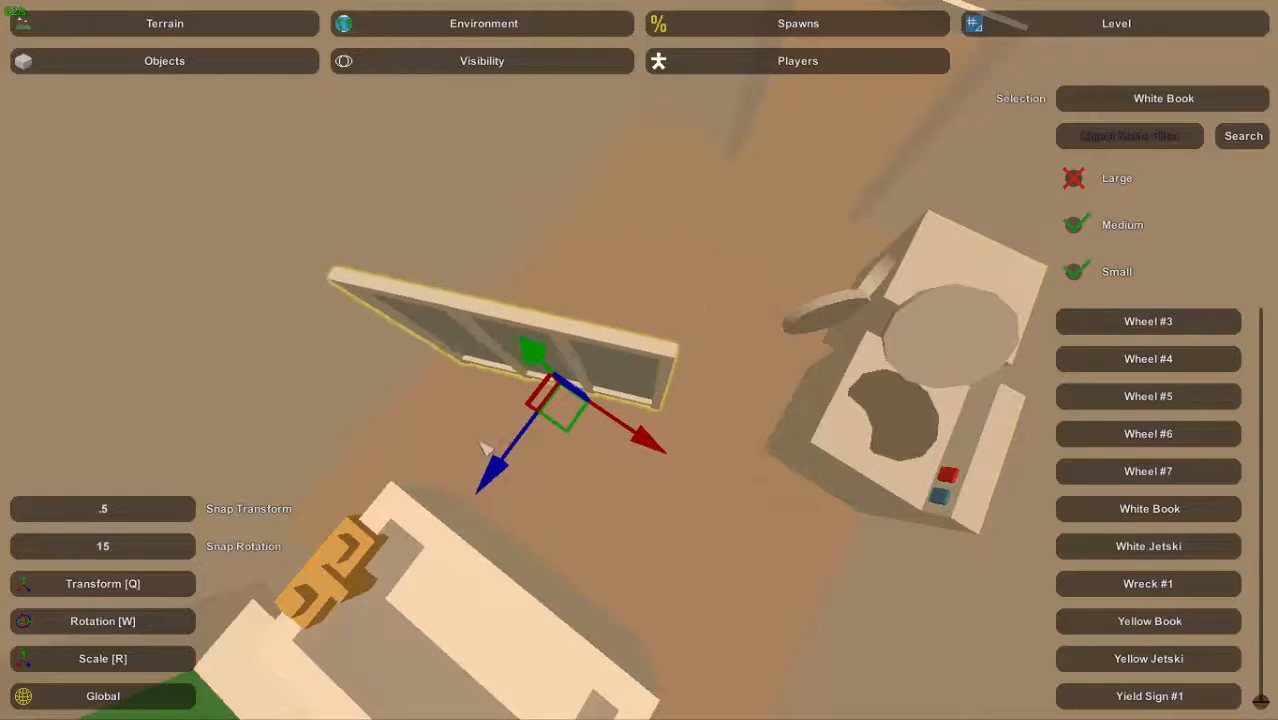
left_click_drag(487, 448, 473, 457)
Place the sink unit Counter #4 from the outdoor lineup in the bathroom, with its back against the inner wall
right_click_drag(612, 397, 622, 318)
key("w")
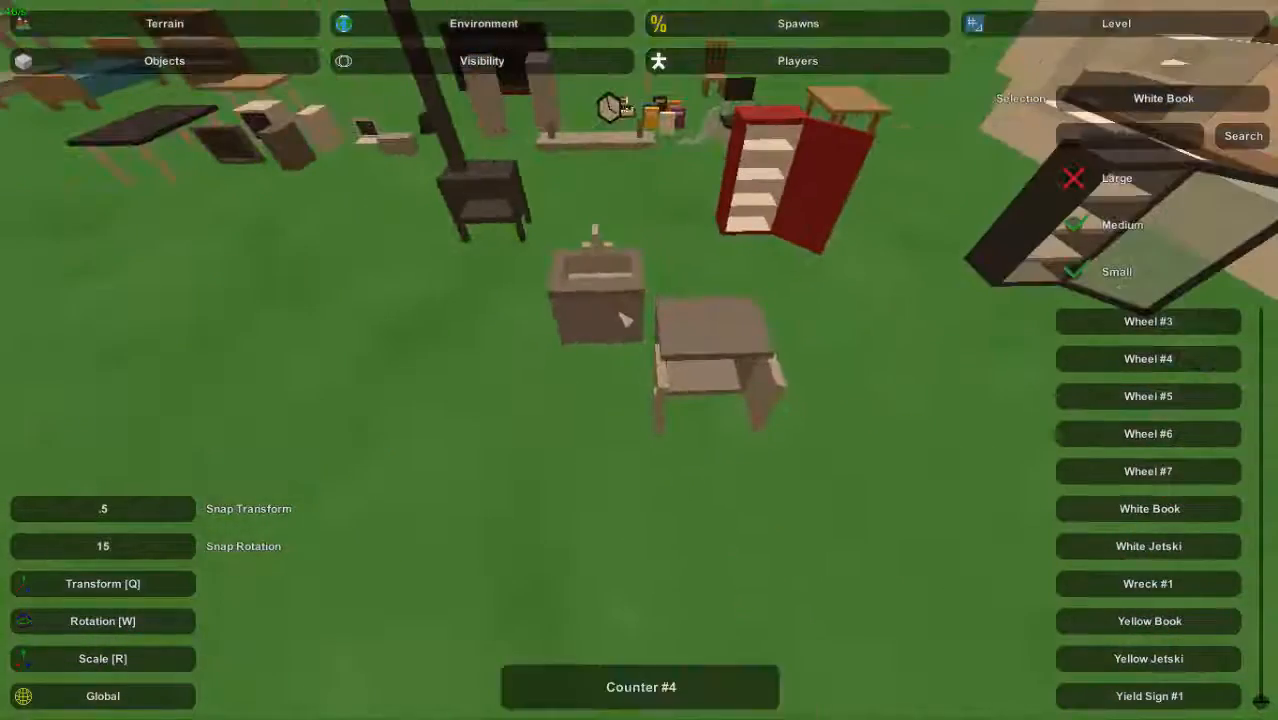
right_click_drag(640, 360, 648, 370)
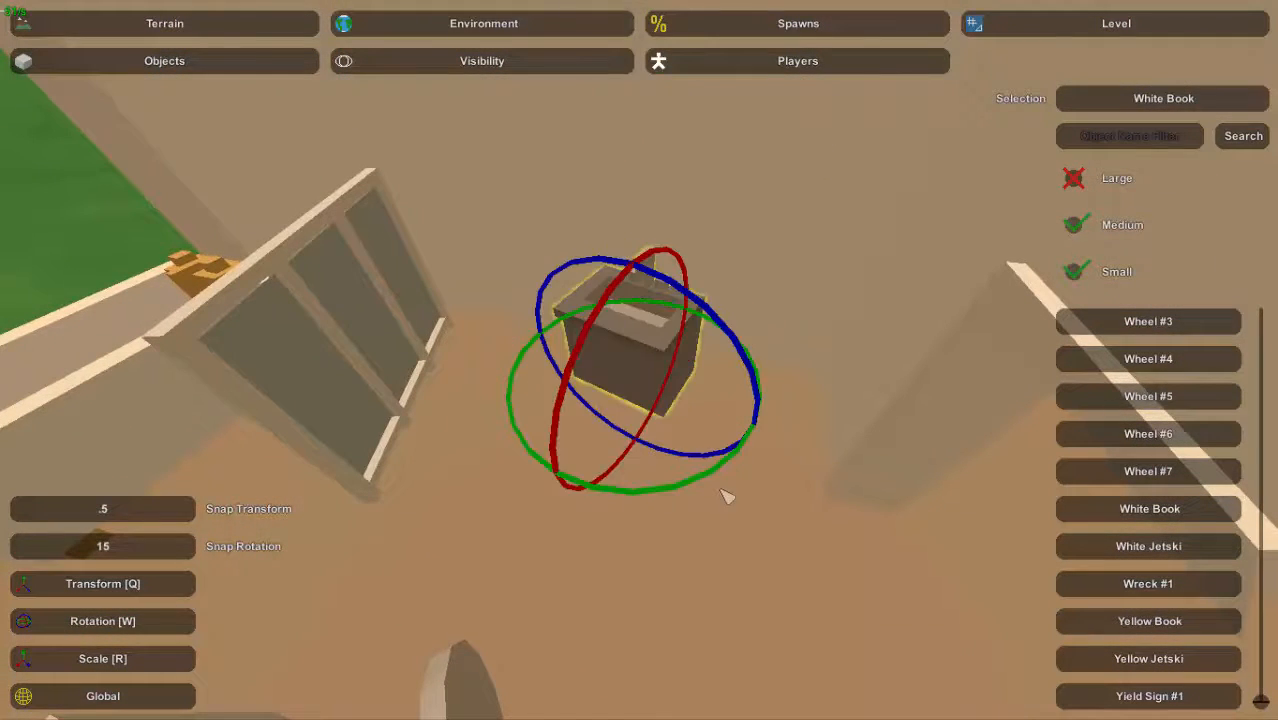
right_click_drag(736, 497, 648, 372)
left_click_drag(640, 383, 652, 383)
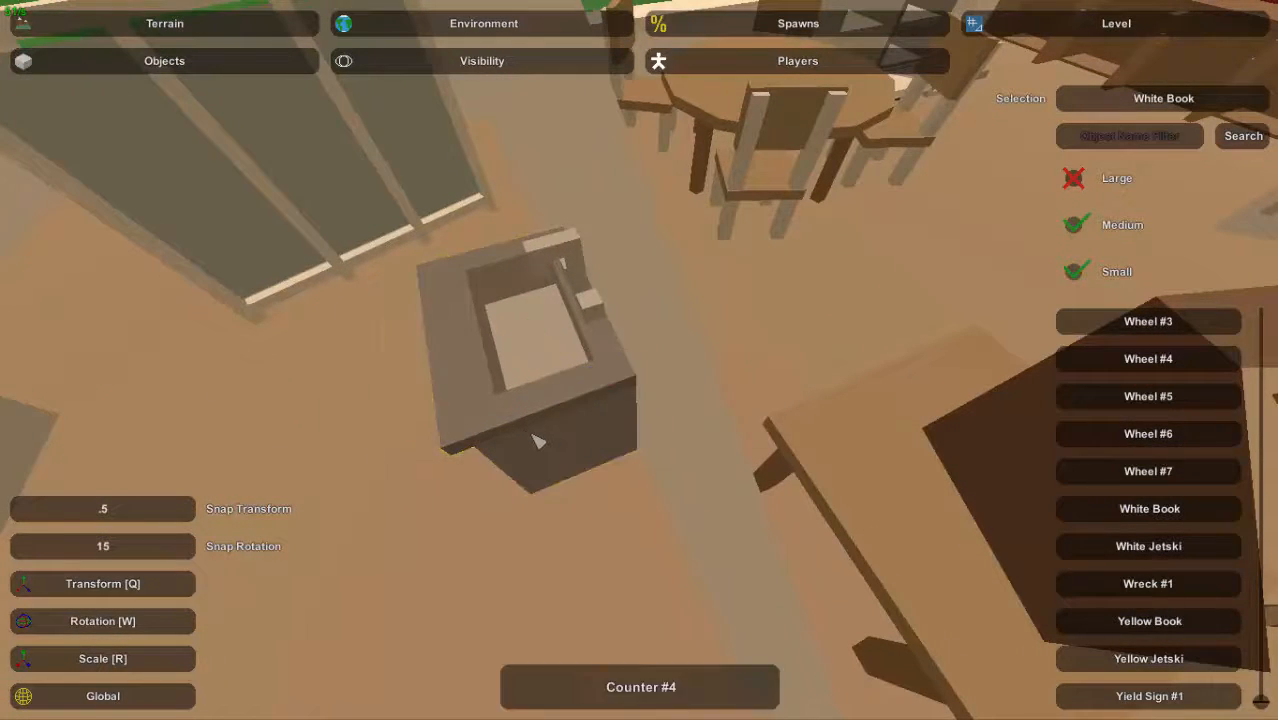
right_click_drag(533, 436, 648, 362)
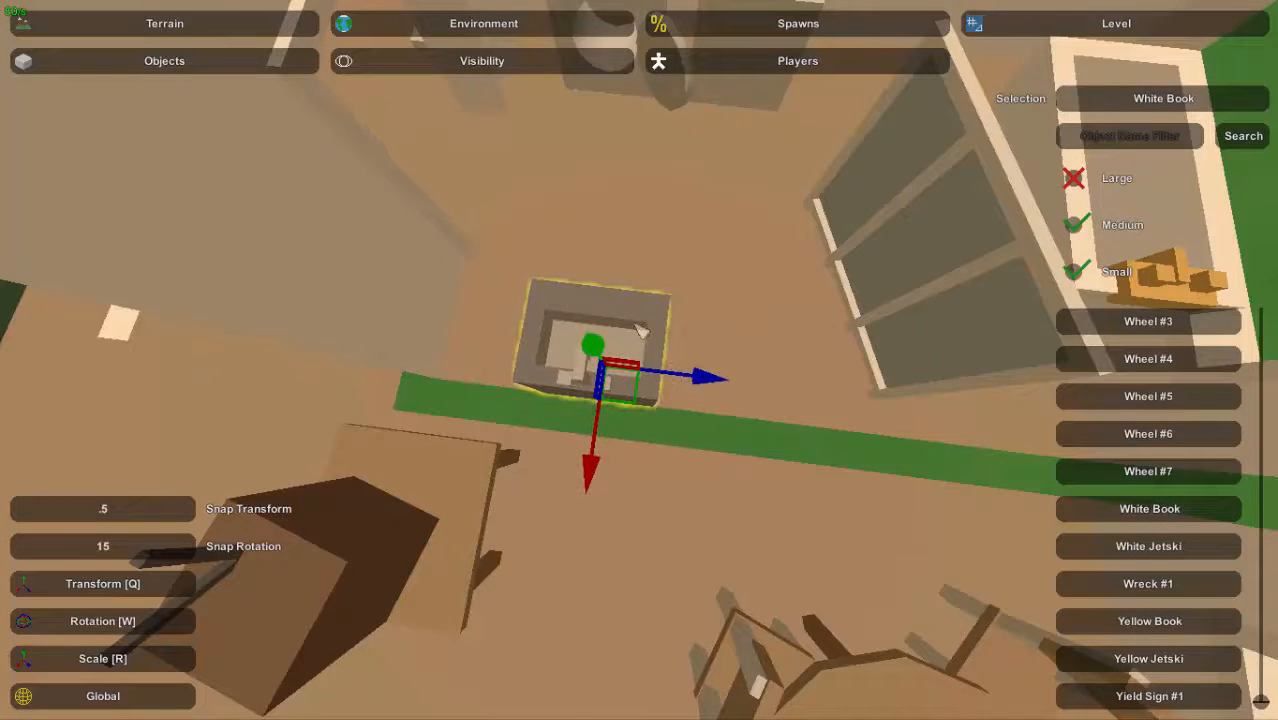
Examine the house from outside and the outdoor lineup of beds, wardrobe, shelf and tables for bedroom furniture
right_click_drag(641, 331, 640, 360)
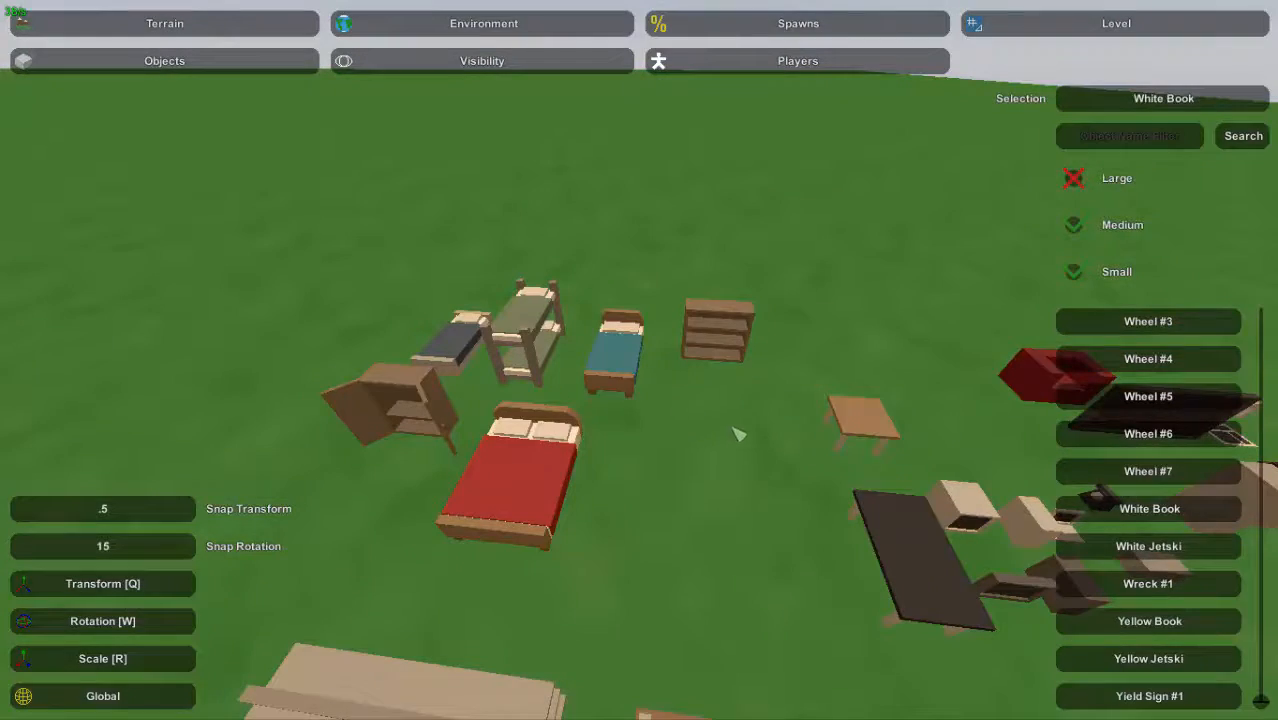
right_click_drag(730, 412, 640, 360)
key("w")
key("d")
key("w")
key("s")
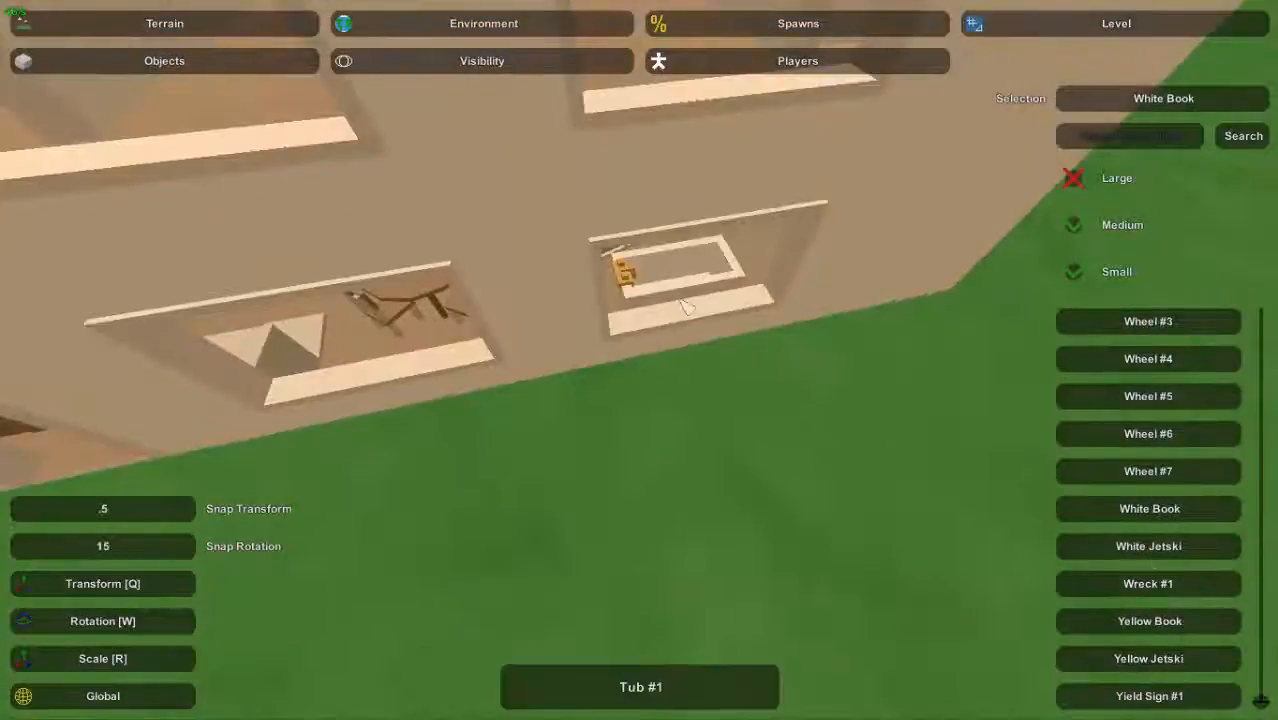
right_click_drag(685, 275, 648, 318)
key("d")
key("w")
key("s")
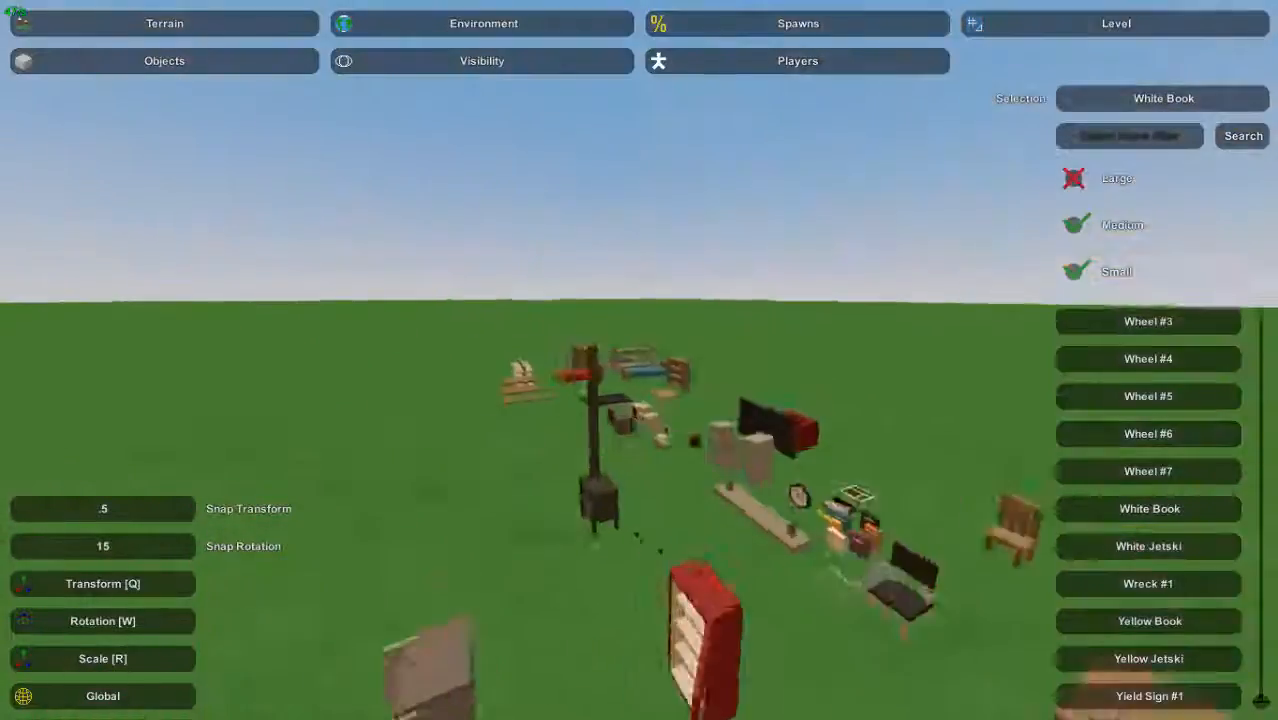
key("w")
right_click_drag(640, 360, 640, 360)
key("s")
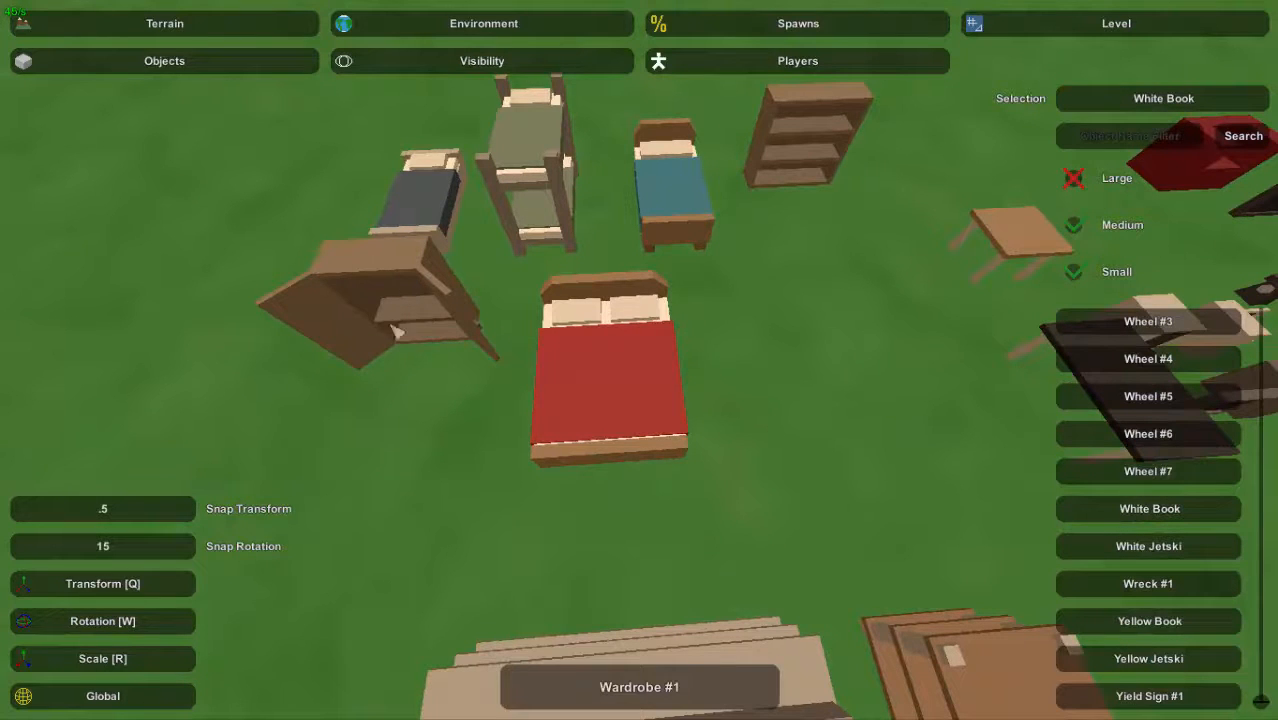
right_click_drag(405, 400, 649, 373)
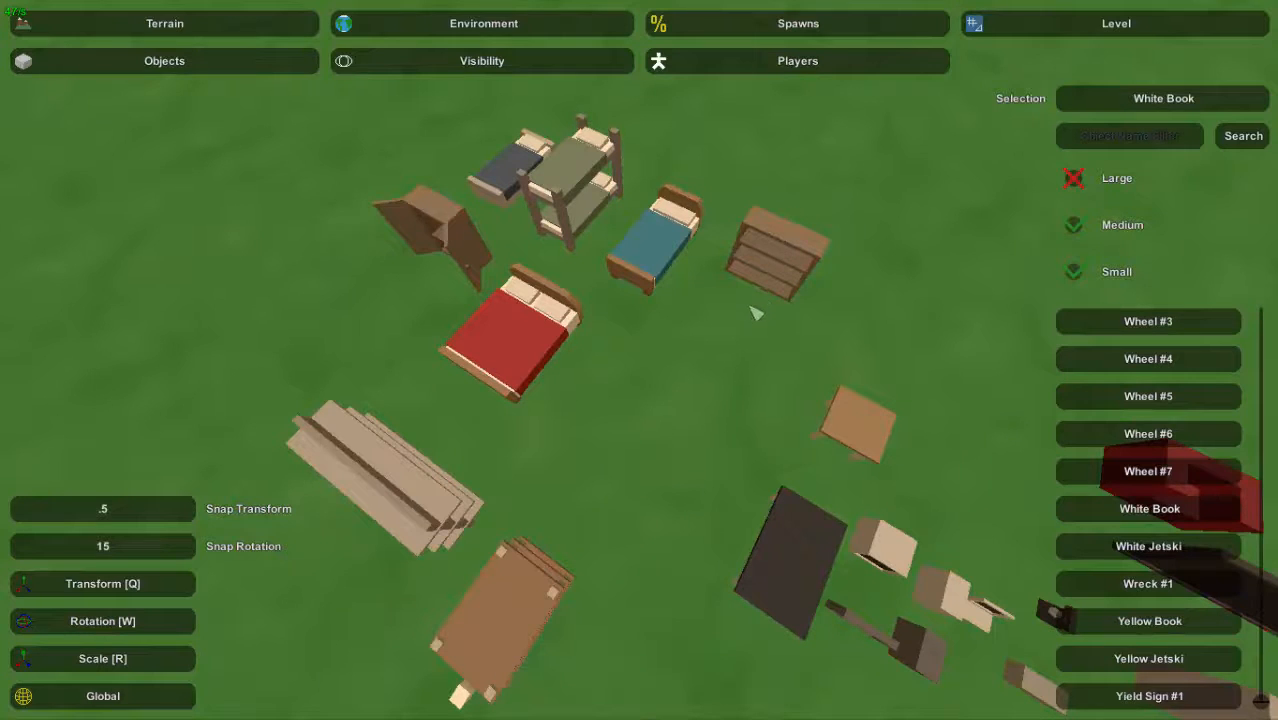
right_click_drag(757, 313, 640, 360)
key("w")
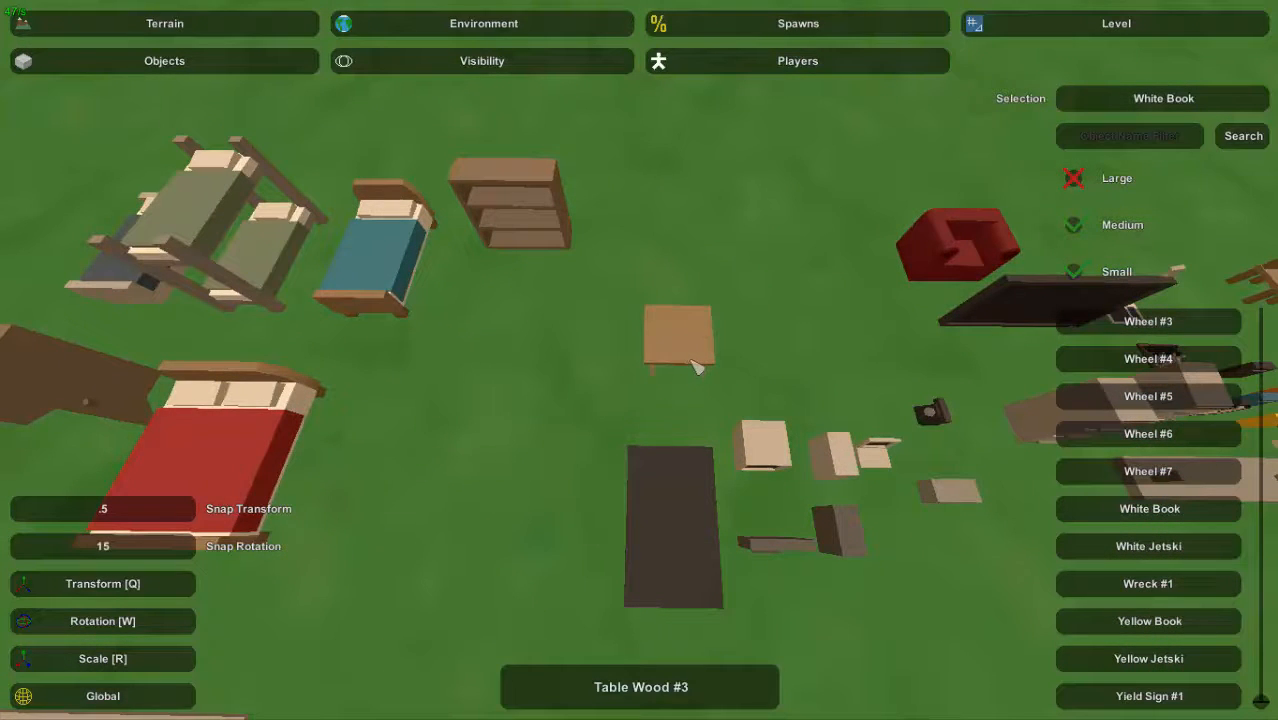
right_click_drag(697, 366, 640, 360)
Select the desk lamp beside the newspaper in the outdoor lineup
key("w")
key("w")
left_click(636, 405)
key("s")
right_click_drag(677, 308, 640, 360)
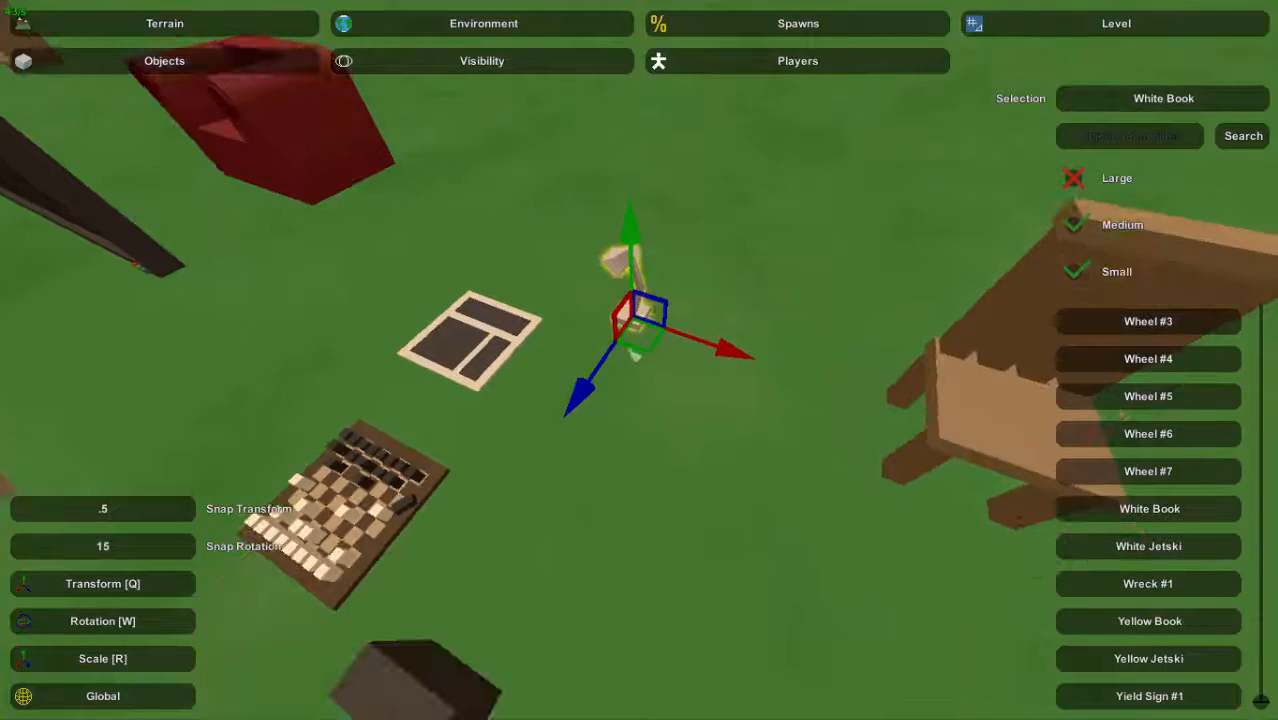
key("s")
right_click_drag(674, 305, 640, 360)
key("w")
Place the red double bed in the windowed bedroom, with its headboard toward the wall
key("w")
key("w")
key("s")
key("w")
left_click(679, 431)
key("w")
key("e")
left_click_drag(768, 300, 634, 351)
right_click_drag(634, 351, 628, 365)
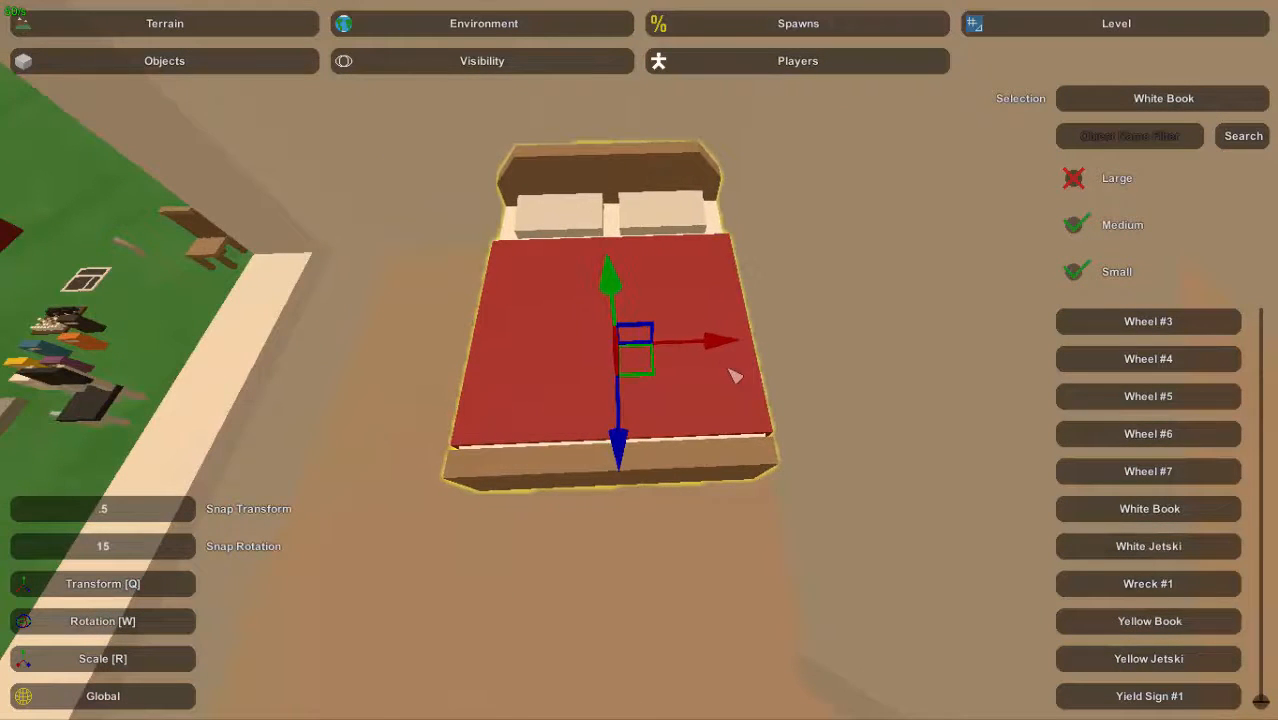
Place the small wooden table Table Wood #3 between the double bed and the window
right_click_drag(725, 424, 640, 360)
key("w")
key("w")
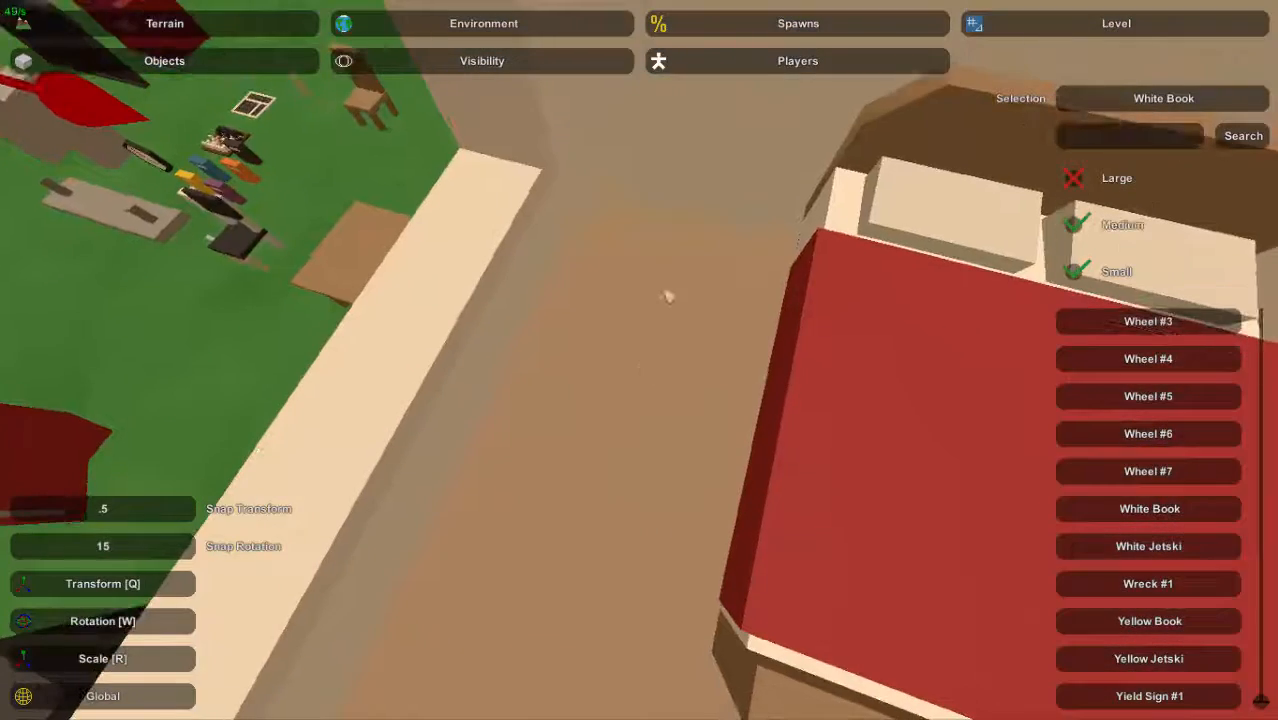
key("e")
right_click_drag(668, 294, 640, 360)
key("s")
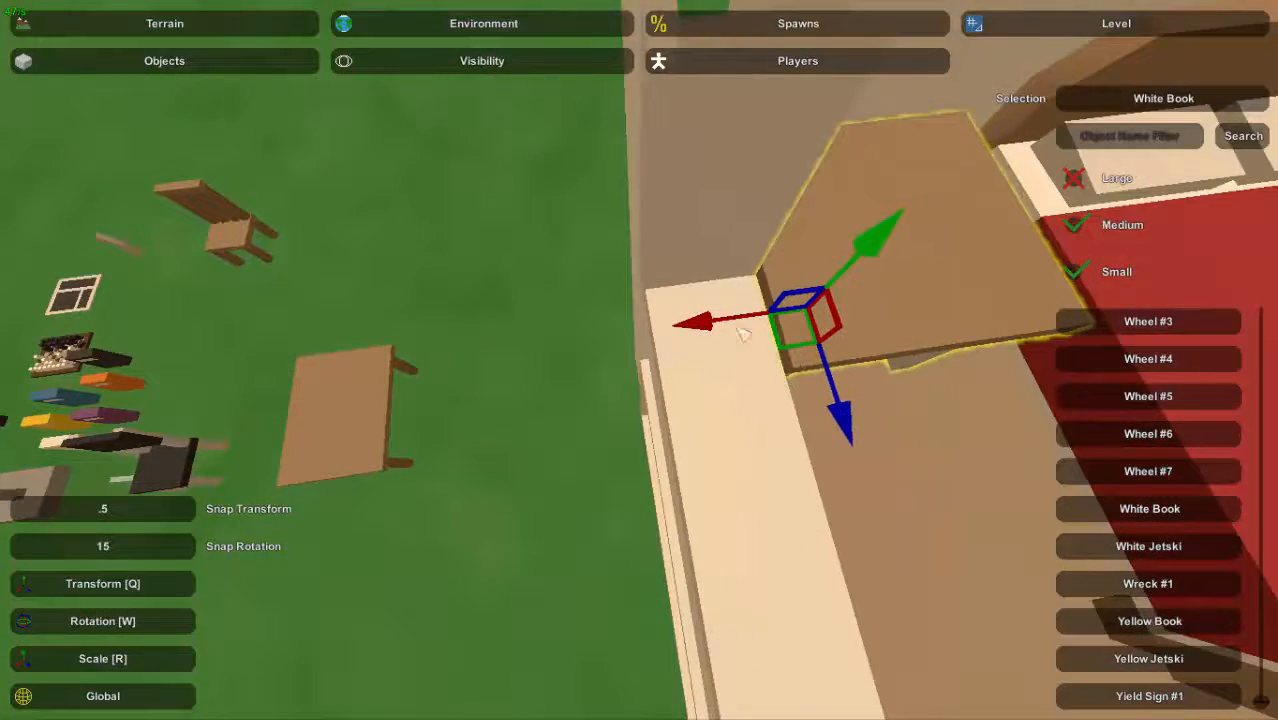
Put copies of the desk lamp and the orange book on the bedside table
right_click_drag(908, 300, 640, 360)
key("s")
key("w")
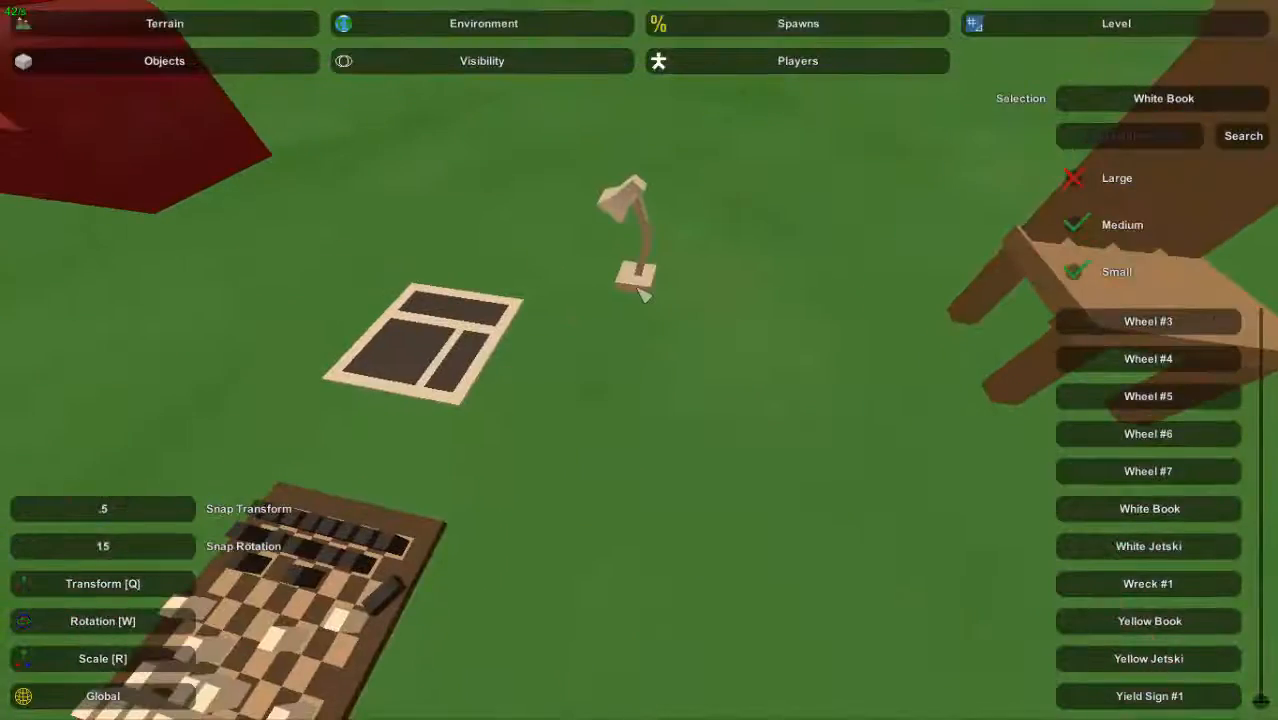
key("s")
right_click_drag(646, 280, 640, 360)
key("w")
key("w")
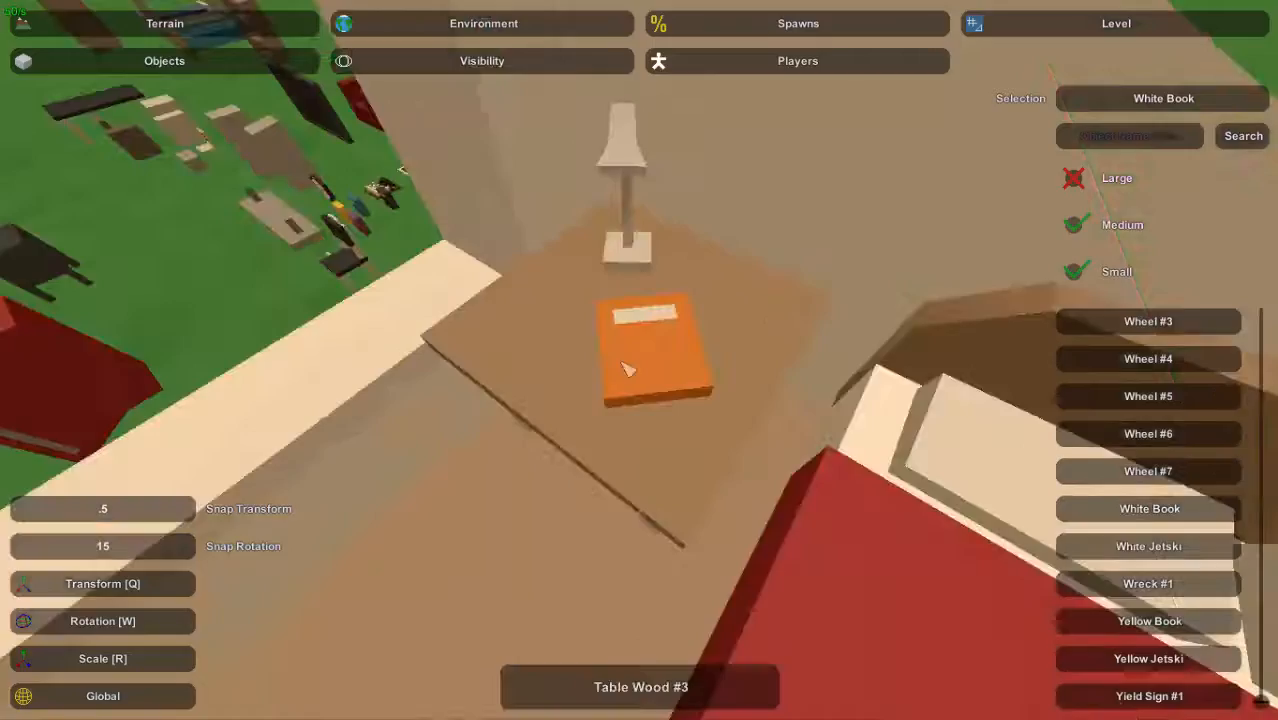
Place the wooden wardrobe in the double-bed room and rotate it about its vertical axis
key("s")
mouse_move(640, 360)
right_mouse_down()
mouse_move(648, 367)
mouse_move(640, 360)
right_mouse_up()
key("w")
key("w")
left_click(648, 367)
key("a")
key("w")
key("s")
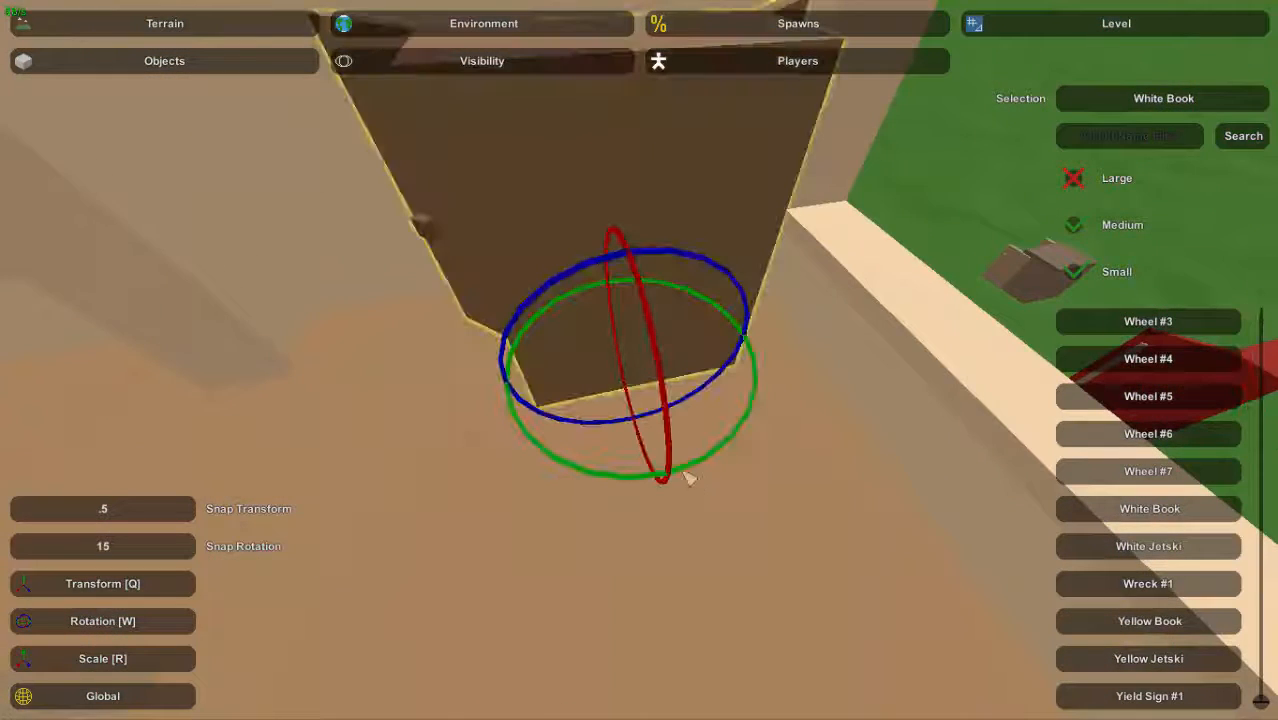
left_click_drag(678, 469, 503, 517)
Slide the wardrobe against the wall facing the room, leaving a gap to the window
key("q")
right_click_drag(511, 525, 640, 360)
key("a")
left_click_drag(780, 352, 640, 355)
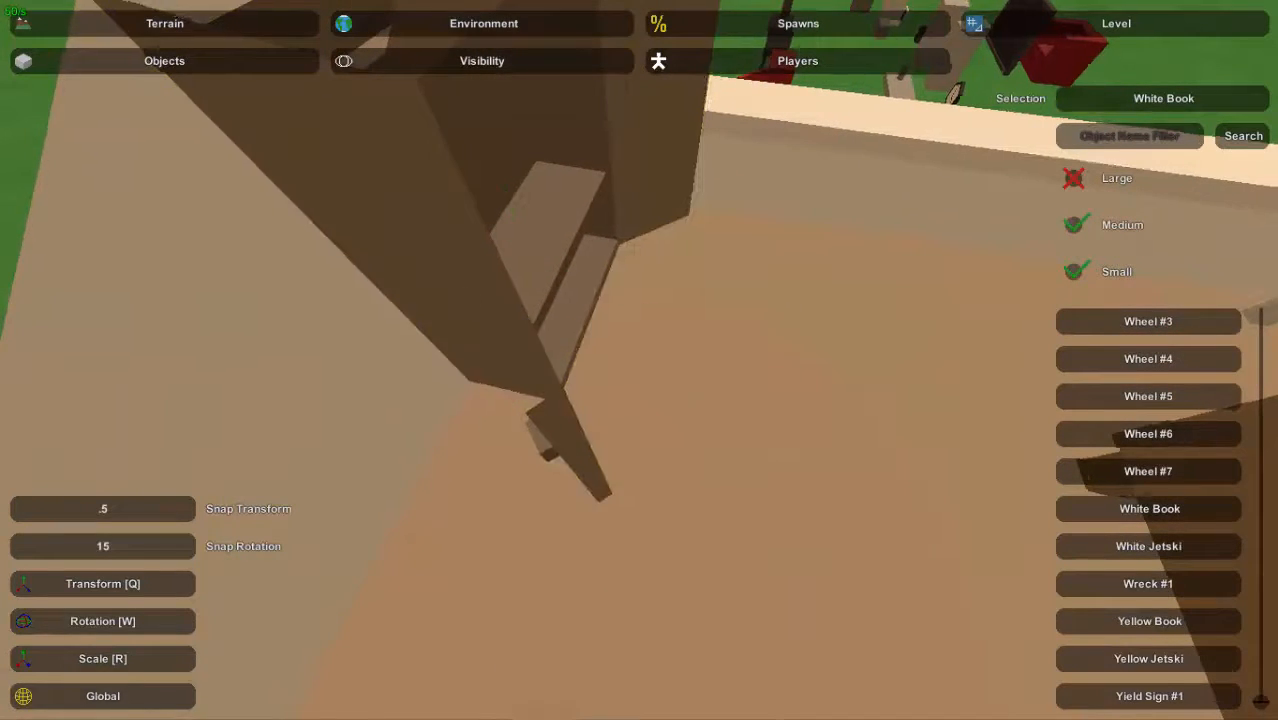
key("s")
right_click_drag(640, 360, 640, 360)
key("w")
key("s")
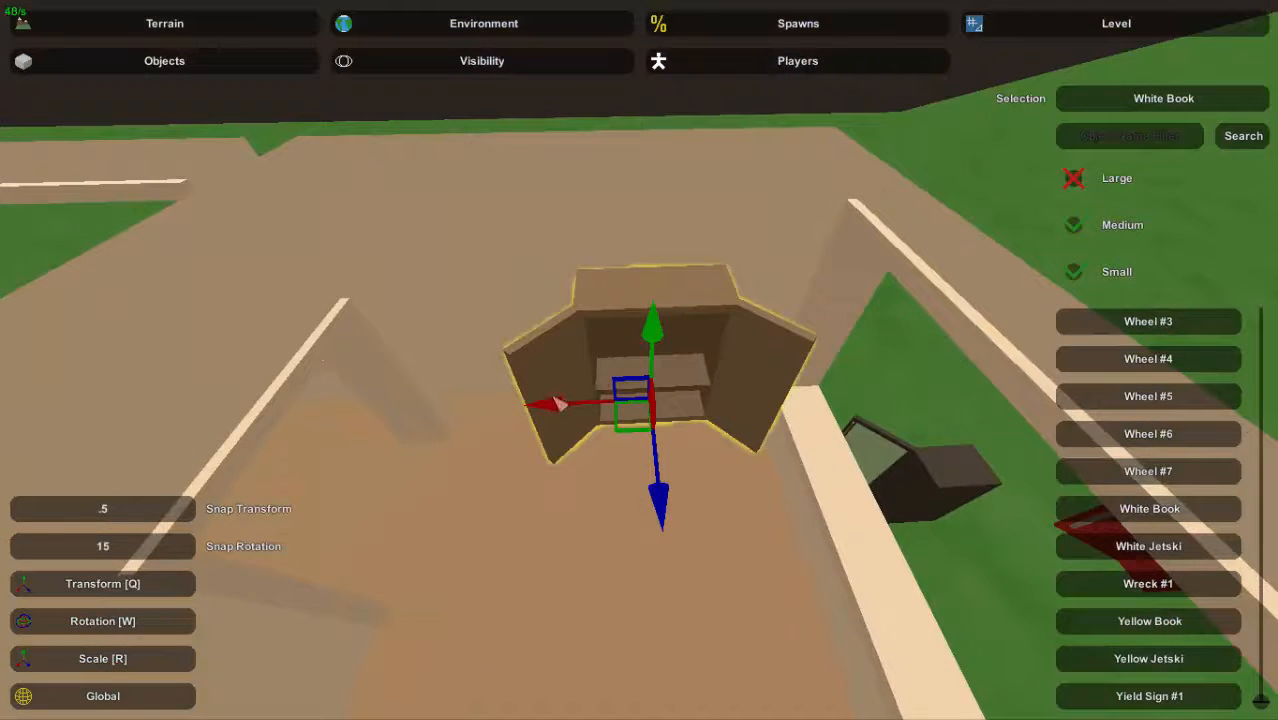
left_click_drag(557, 403, 555, 418)
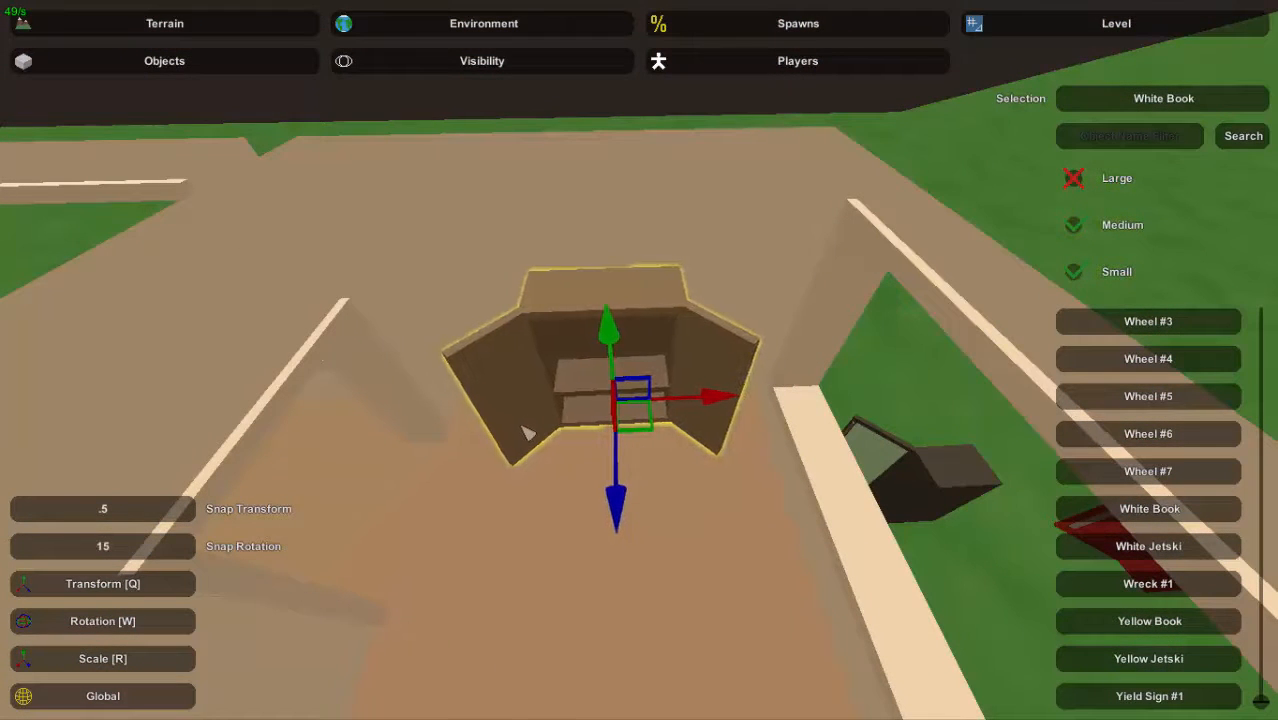
Place a copy of the green bunk bed from the outdoor lineup in the next bedroom
left_click(570, 345)
right_click_drag(570, 345, 870, 375)
key("w")
key("s")
key("s")
key("w")
right_click_drag(640, 360, 700, 350)
key("w")
right_click_drag(640, 360, 641, 280)
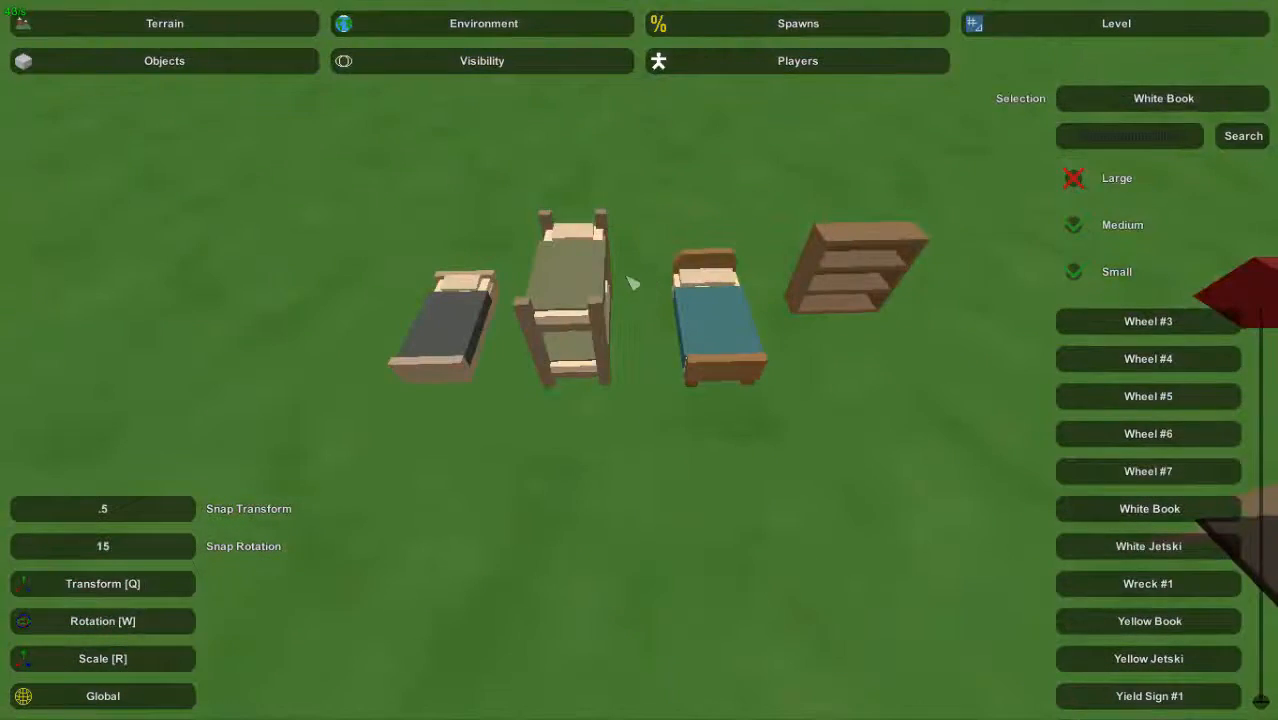
right_click_drag(606, 262, 639, 360)
key("w")
key("w")
key("s")
key("s")
Slide the bunk bed into position against the bedroom wall near the window
left_click_drag(637, 273, 768, 284)
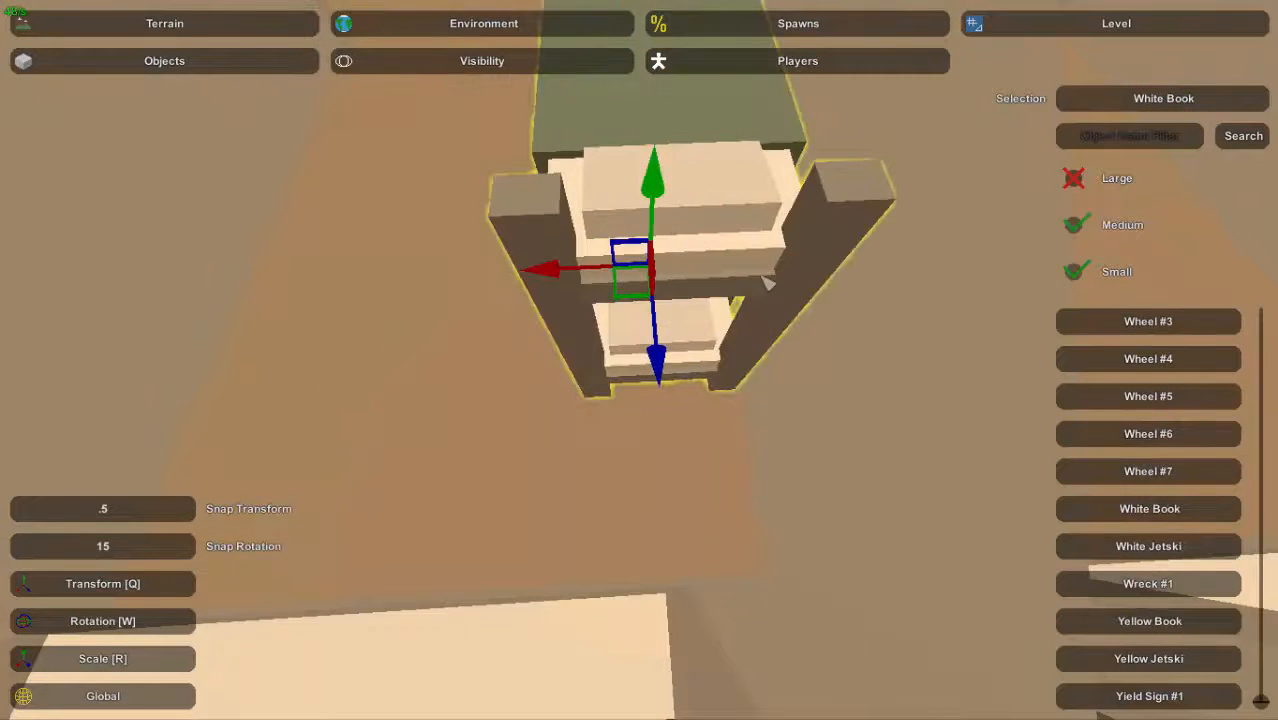
key("a")
right_click_drag(765, 285, 639, 360)
left_click_drag(583, 312, 700, 362)
right_click_drag(639, 360, 639, 360)
Place a wardrobe opposite the bunk bed, turn it to face the room and slide it toward the wall
key("w")
key("w")
key("e")
key("w")
key("e")
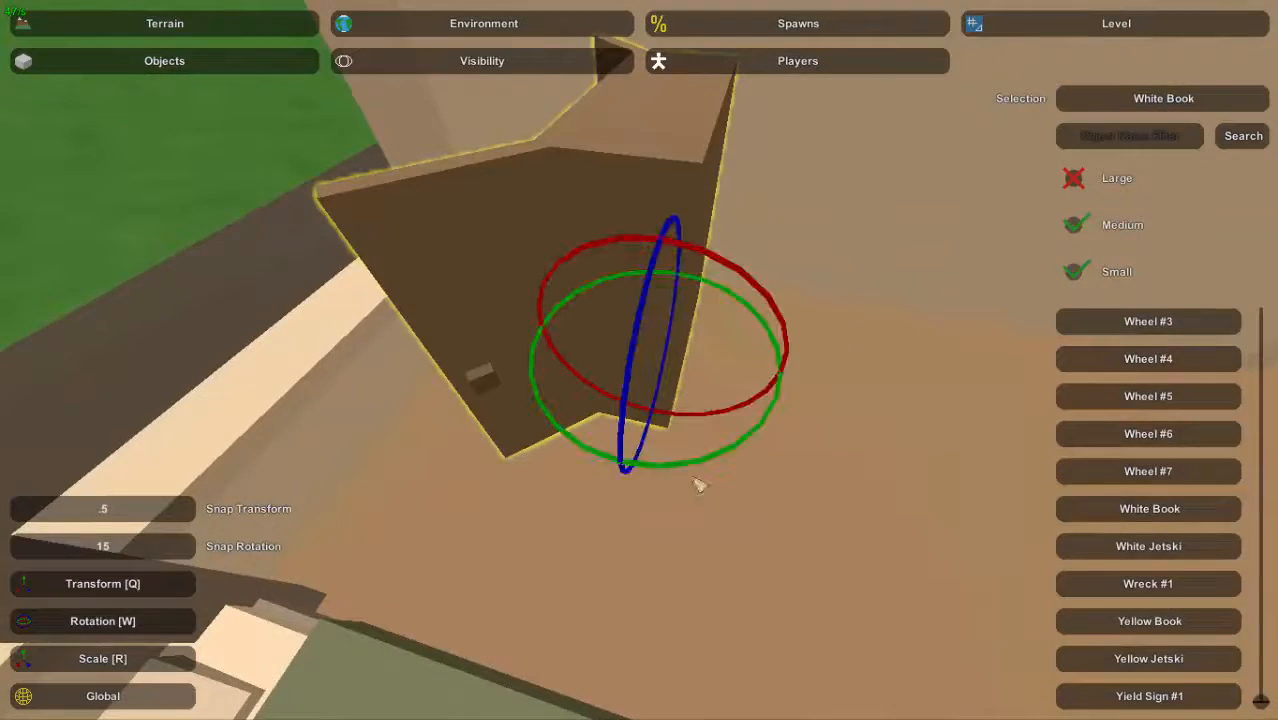
left_click_drag(684, 468, 775, 473)
right_click_drag(775, 467, 862, 343)
left_click_drag(873, 372, 752, 321)
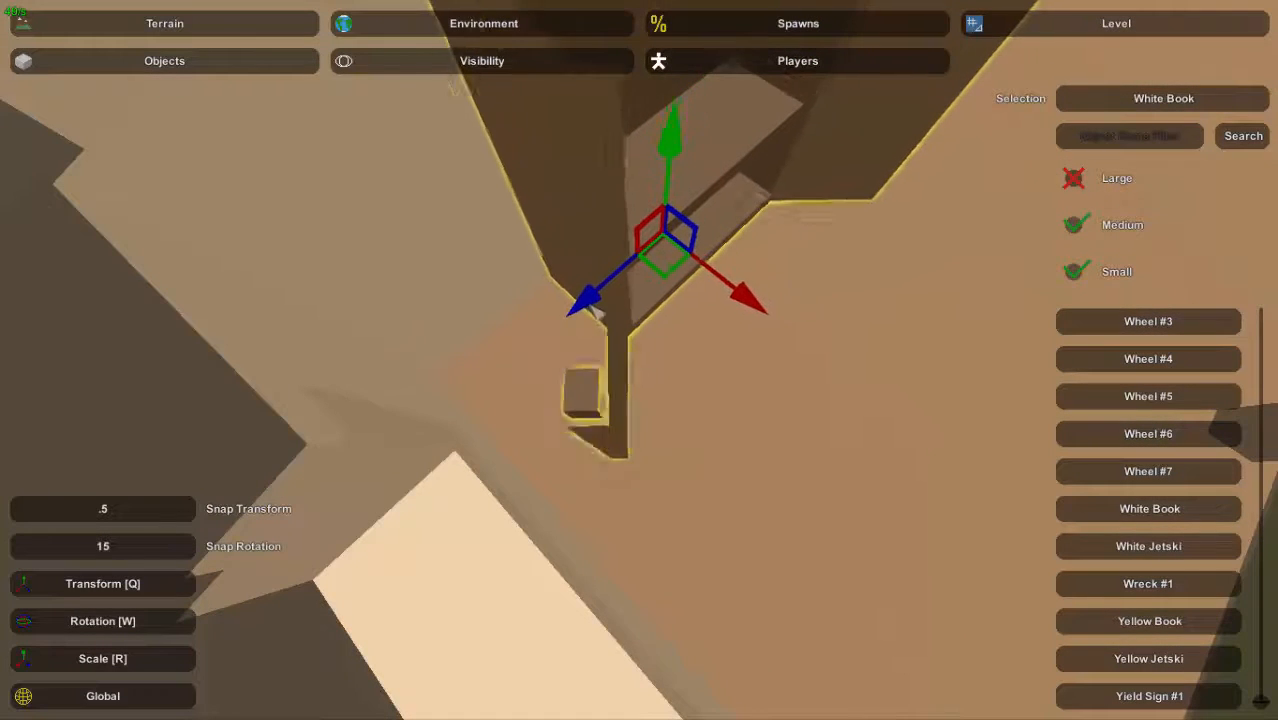
Copy the small wooden bedside table into the bunk-bed room, at the end of the bunk bed
right_click_drag(639, 360, 639, 360)
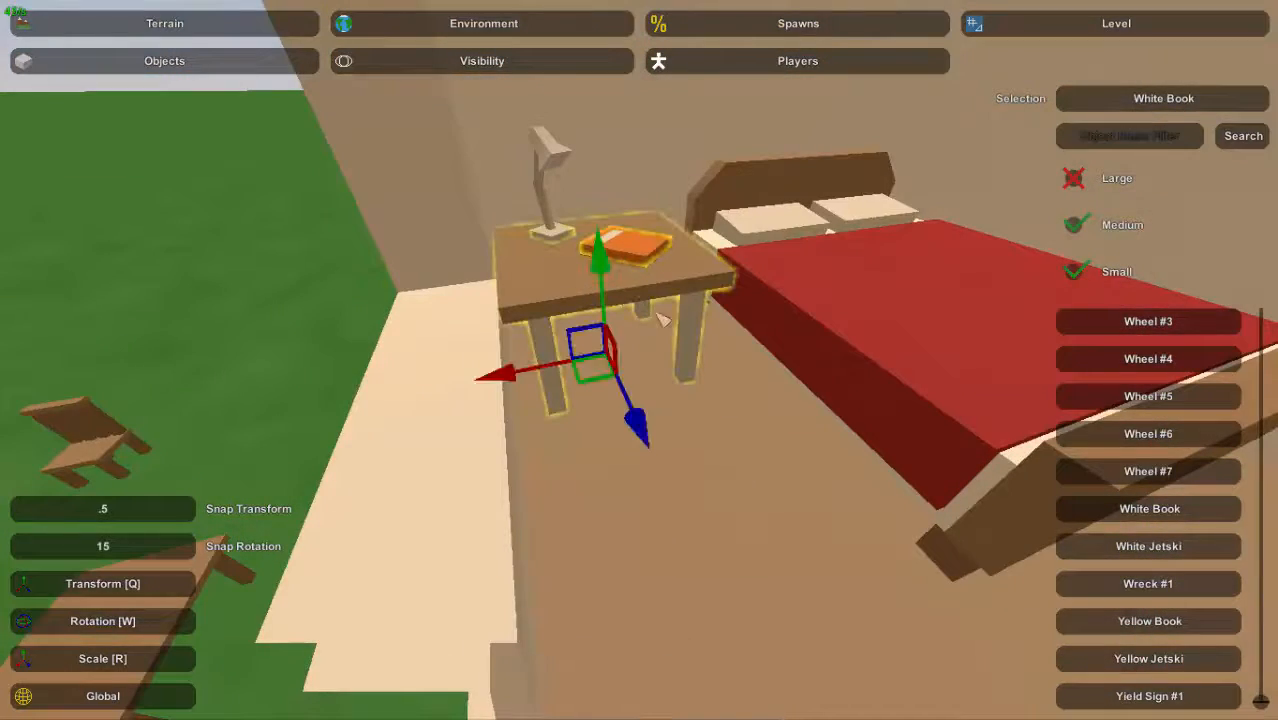
right_click_drag(660, 318, 660, 318)
key("e")
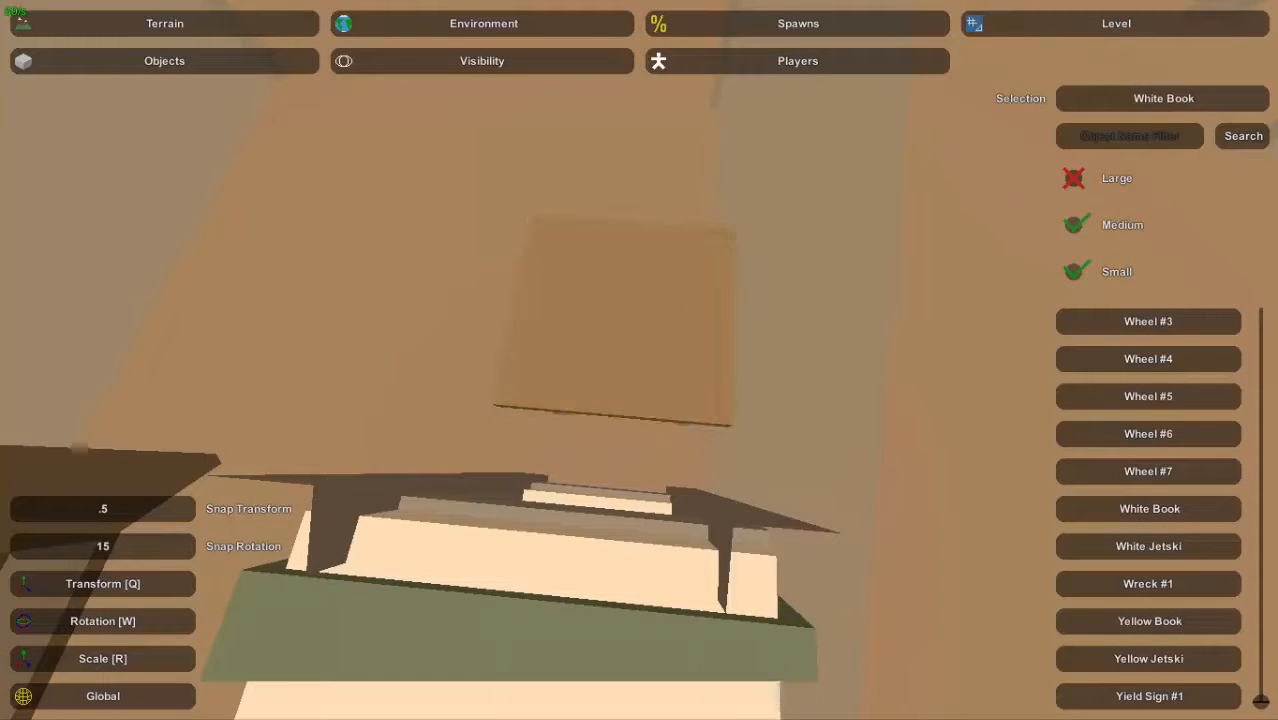
right_click_drag(660, 318, 660, 318)
right_click_drag(708, 355, 708, 355)
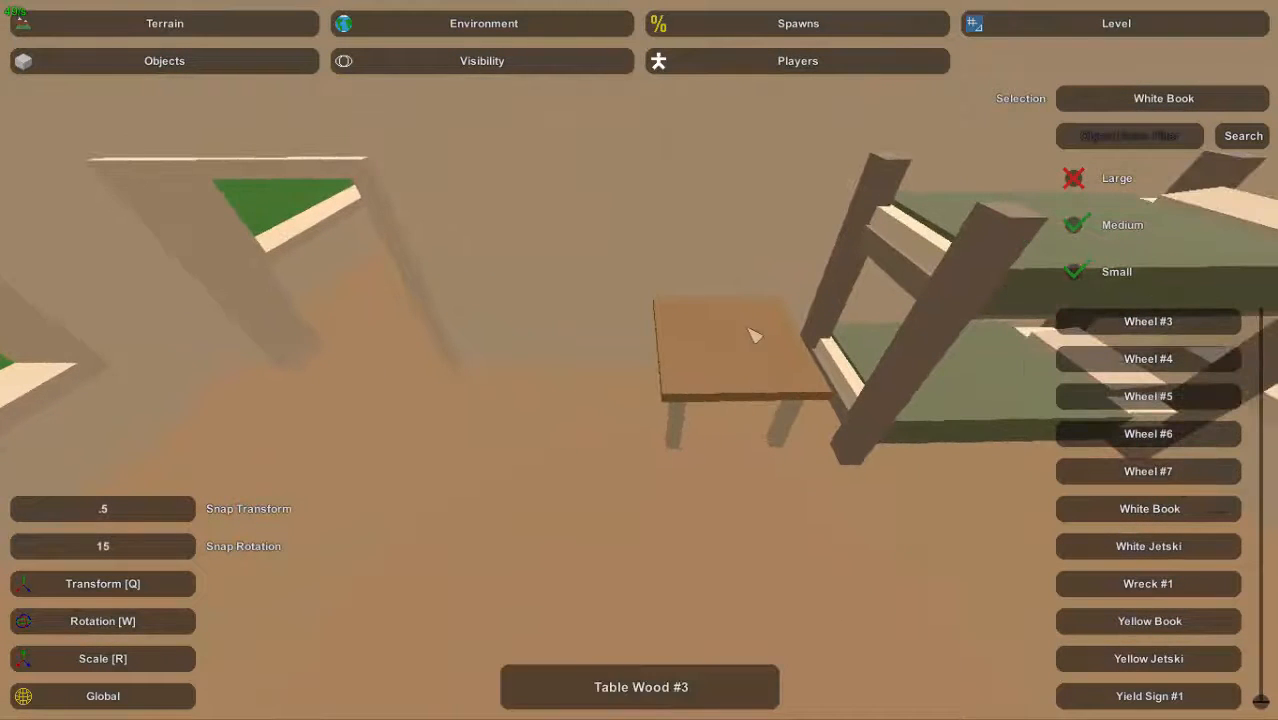
Slide the small table along the wall, away from the bunk bed and toward the doorway
left_click_drag(617, 417, 492, 425)
right_click_drag(492, 425, 492, 425)
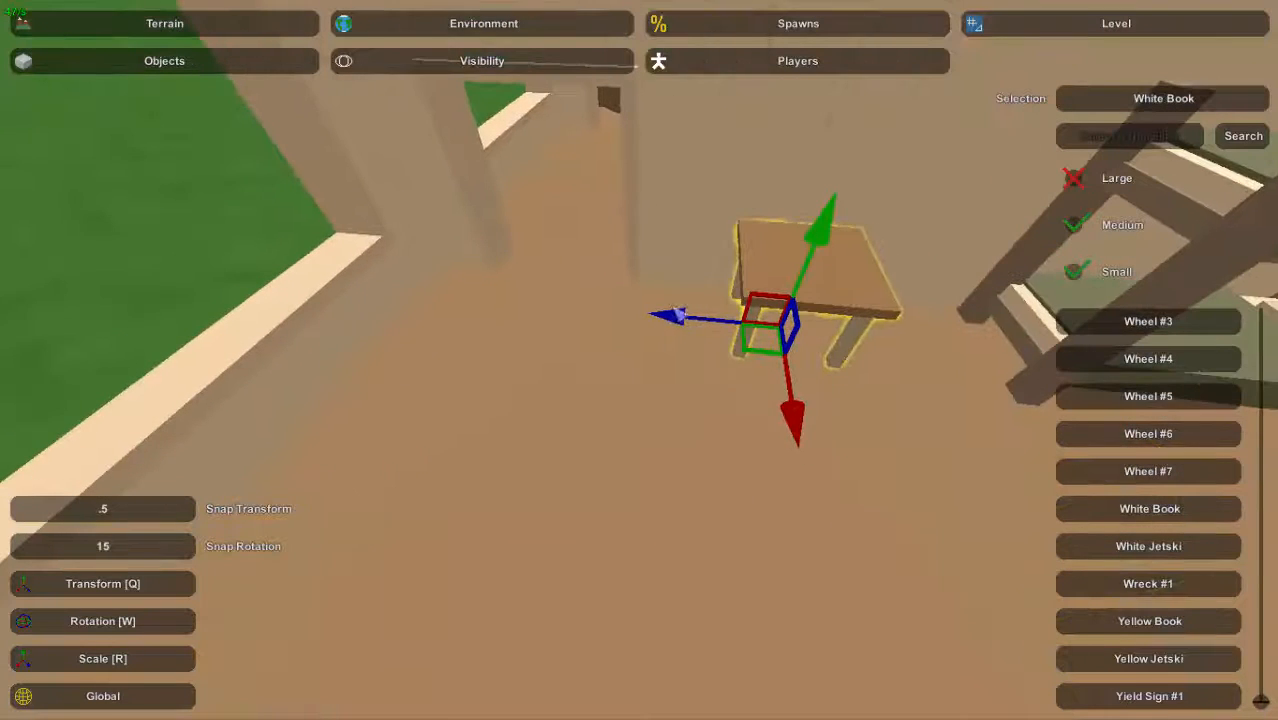
left_click_drag(677, 320, 662, 319)
Copy the chess set from the outdoor props onto the bunk-bed room floor, between the small table and the wardrobe
right_click_drag(728, 275, 728, 275)
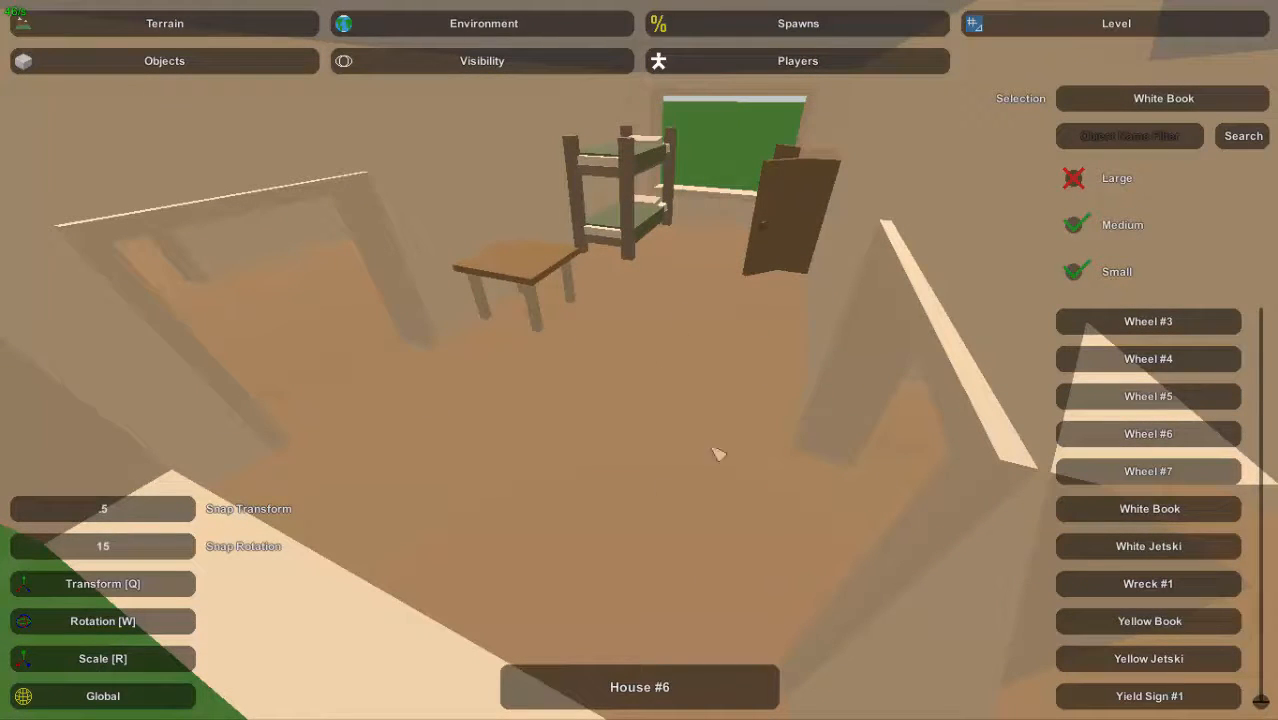
right_click_drag(584, 505, 576, 511)
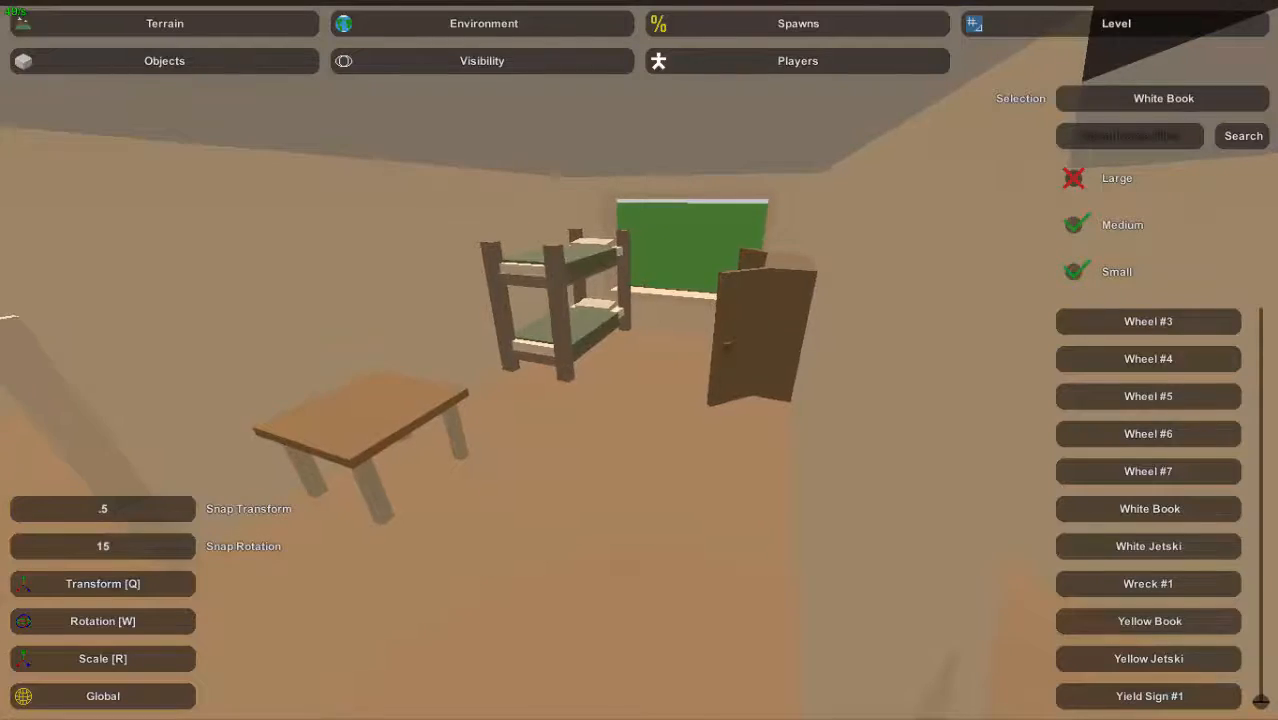
right_click_drag(584, 505, 584, 505)
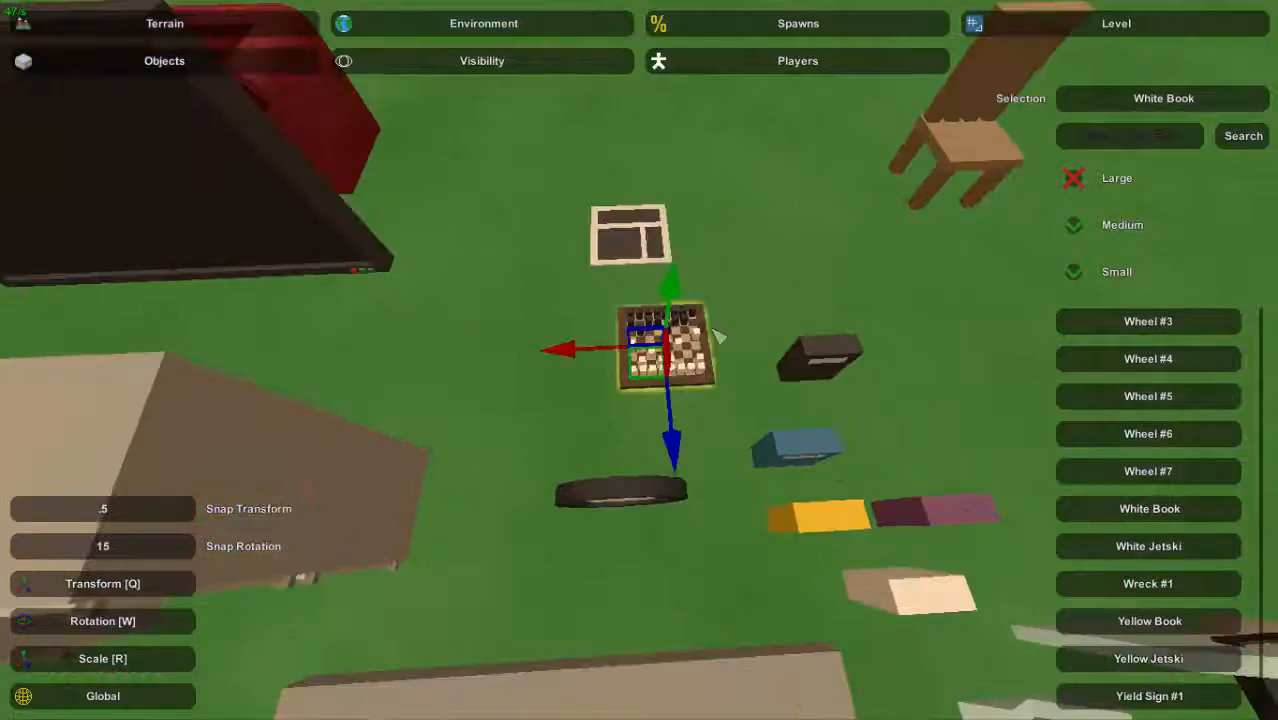
right_click_drag(719, 337, 719, 337)
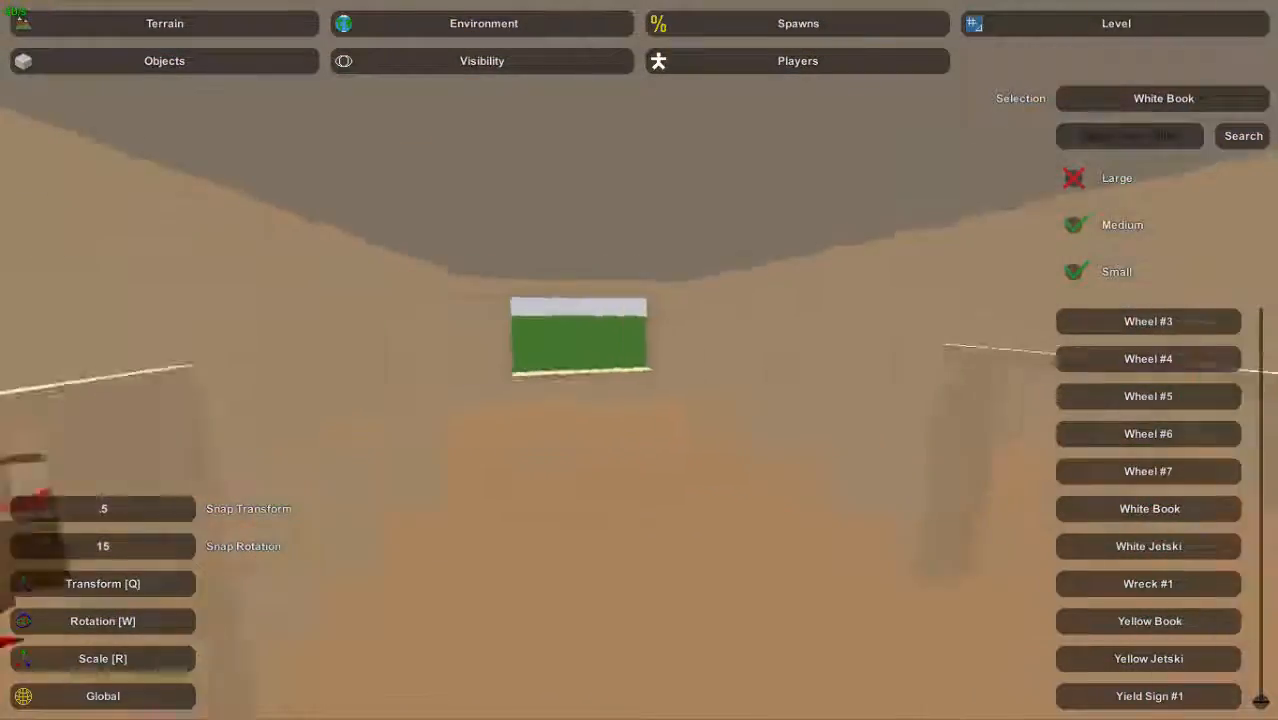
right_click_drag(655, 374, 655, 374)
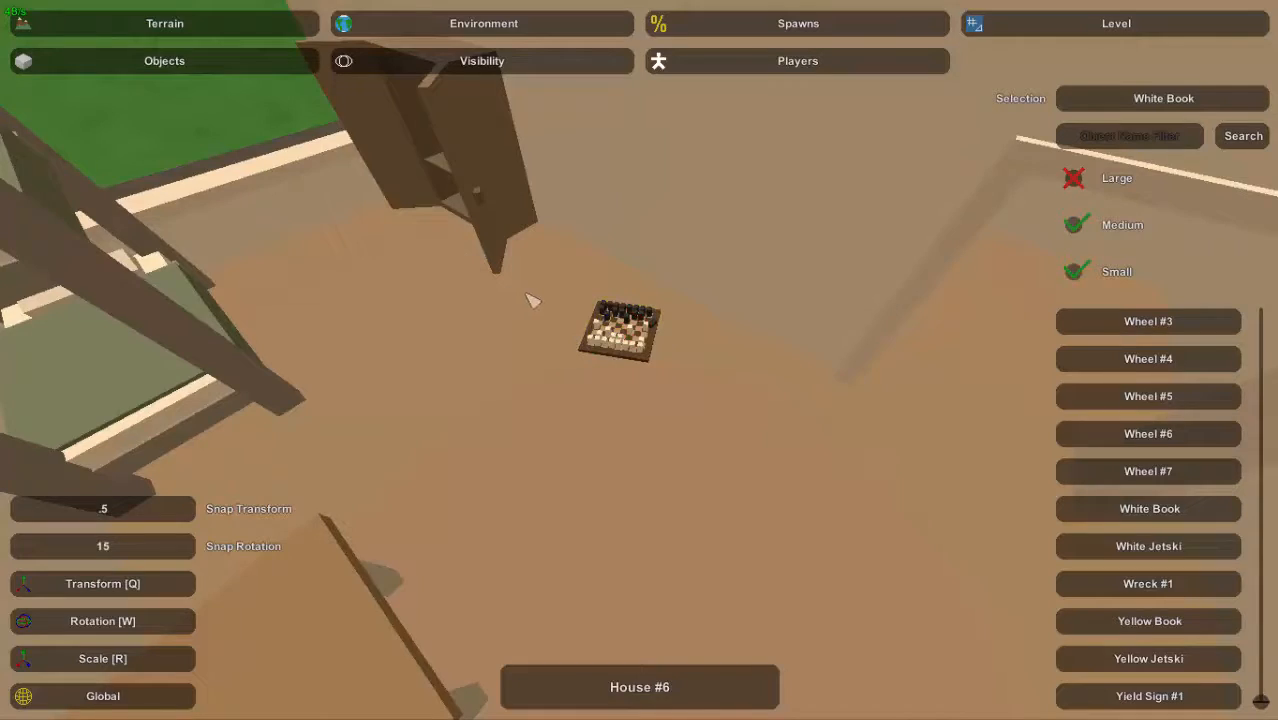
right_click_drag(568, 311, 639, 360)
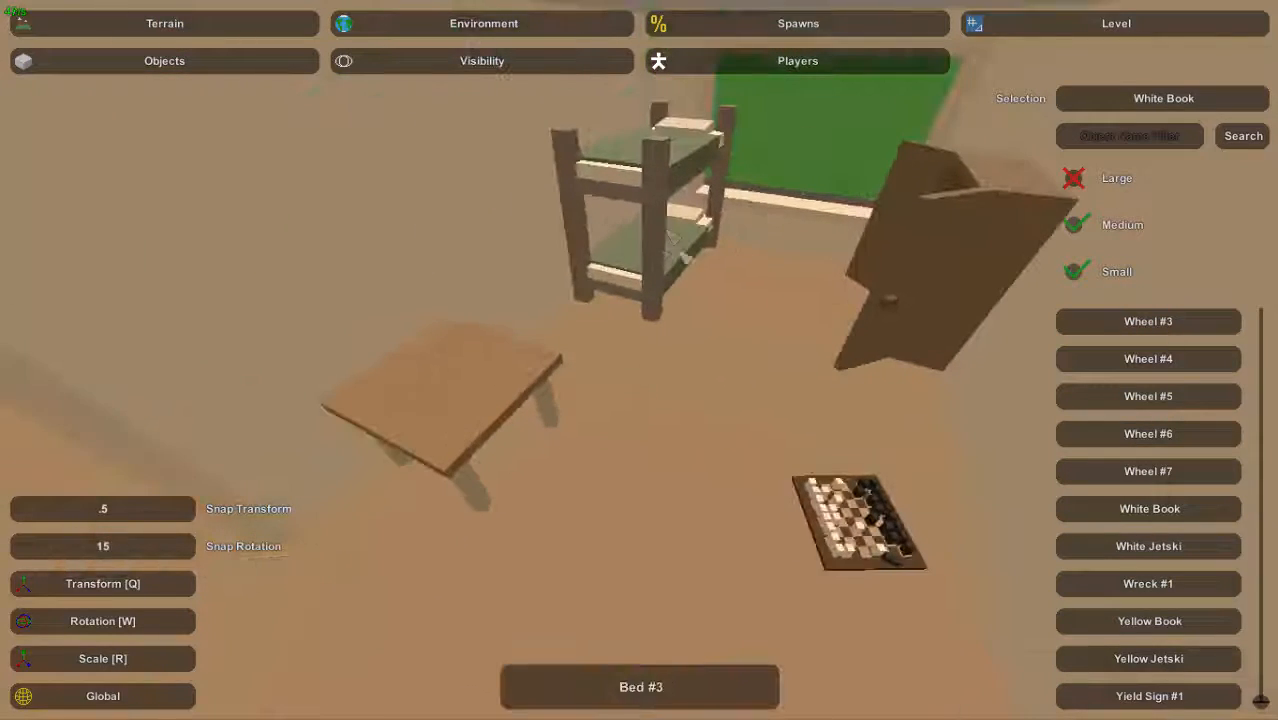
Copy the brown two-storey house from the row of houses outside
right_click_drag(696, 256, 670, 376)
key("w")
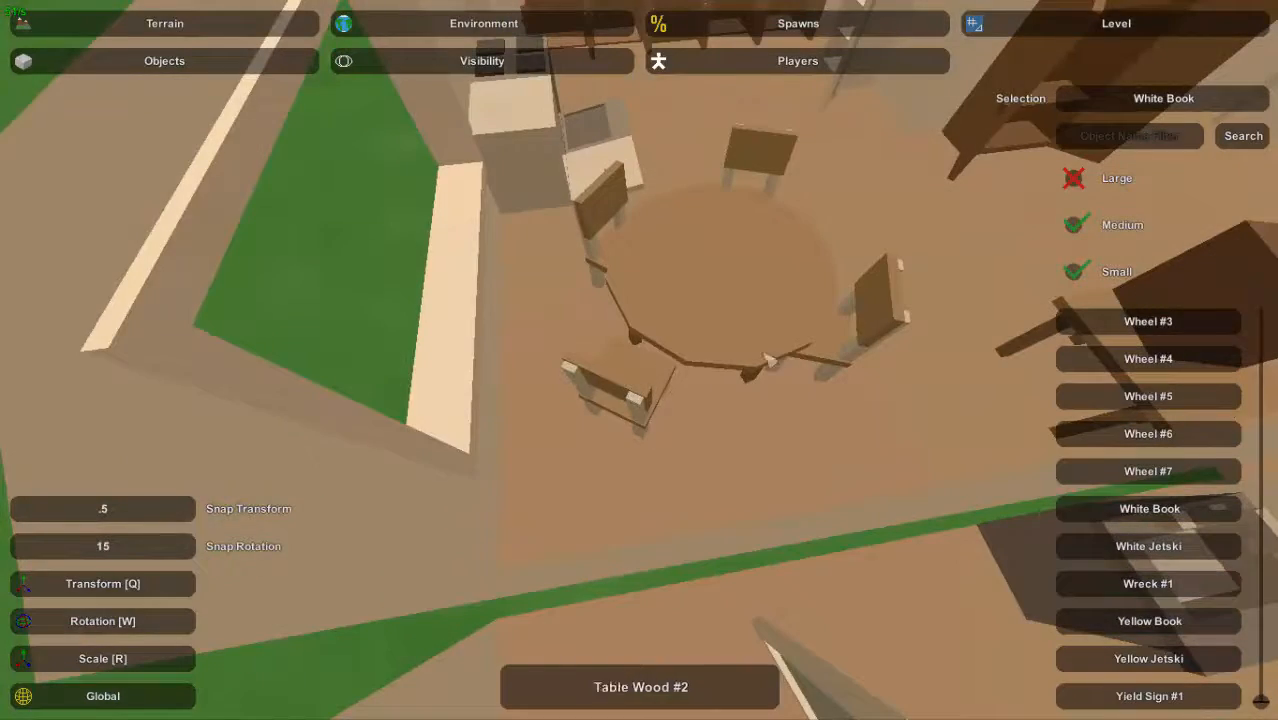
right_click_drag(836, 362, 645, 367)
key("w")
key("w")
key("w")
key("w")
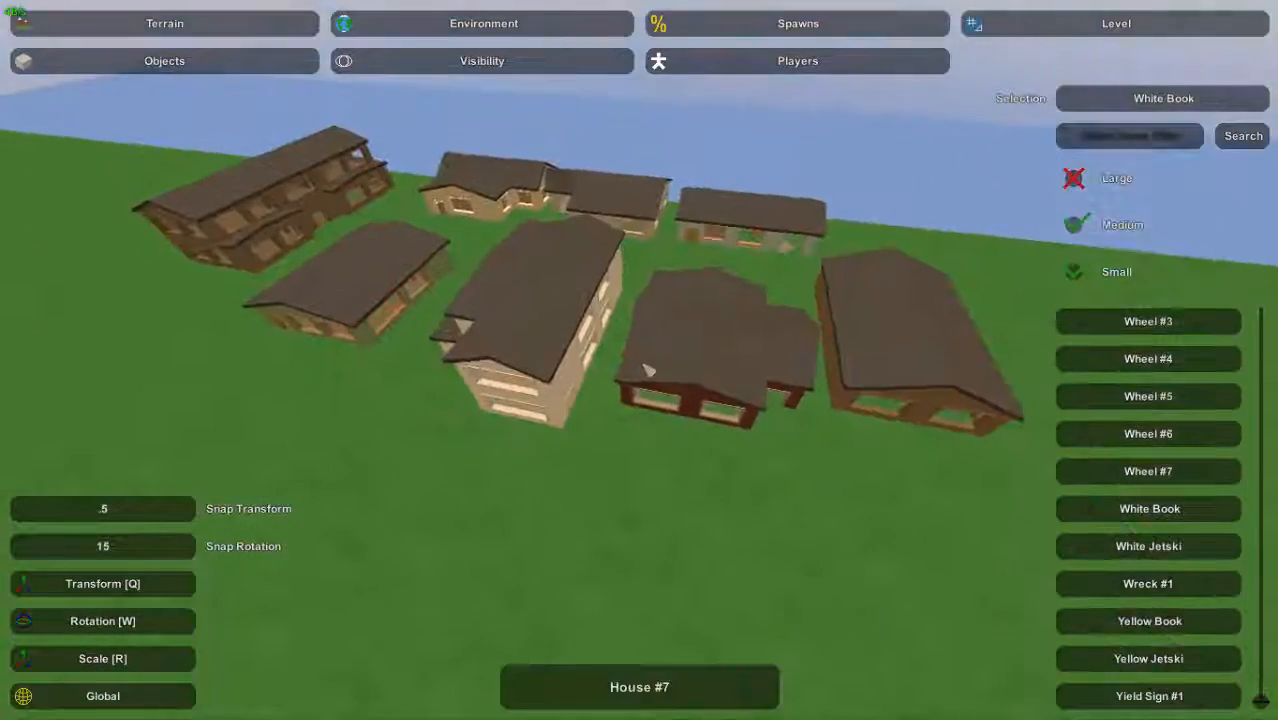
left_click(340, 214)
right_click_drag(340, 214, 340, 214)
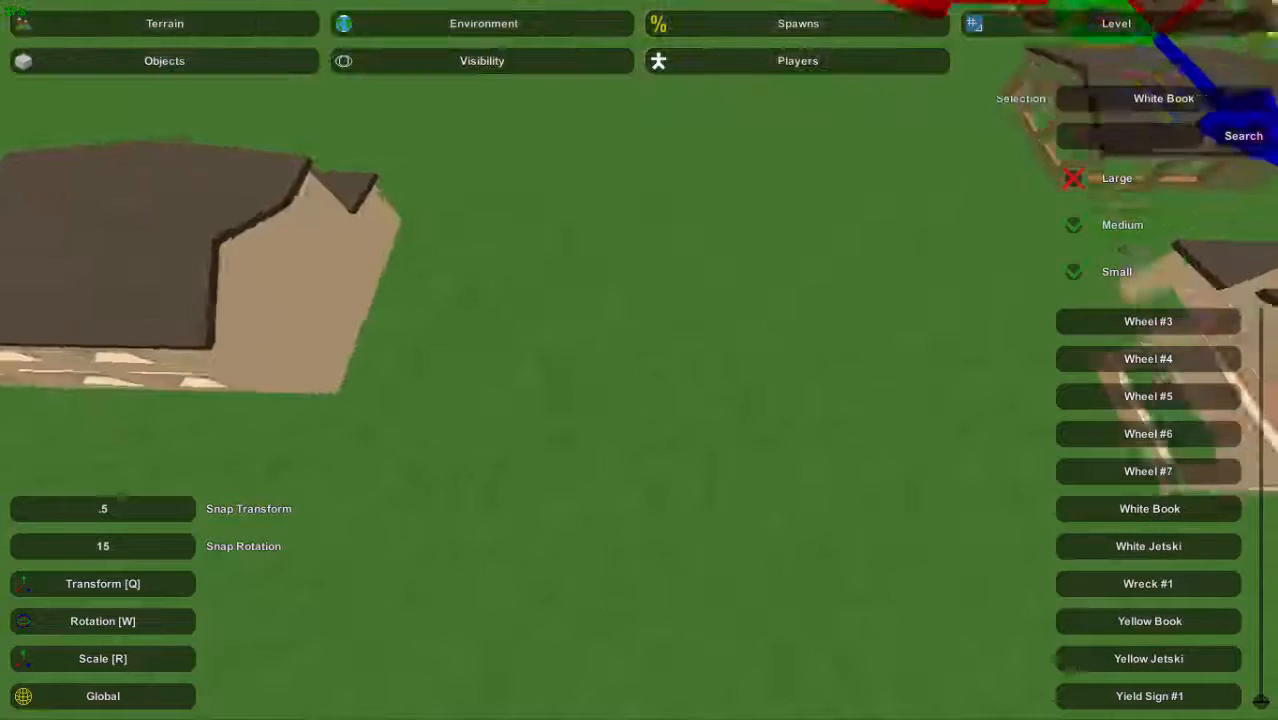
Scale the copied two-storey house down uniformly to about a third of its size
key("e")
right_click_drag(639, 344, 639, 344)
key("w")
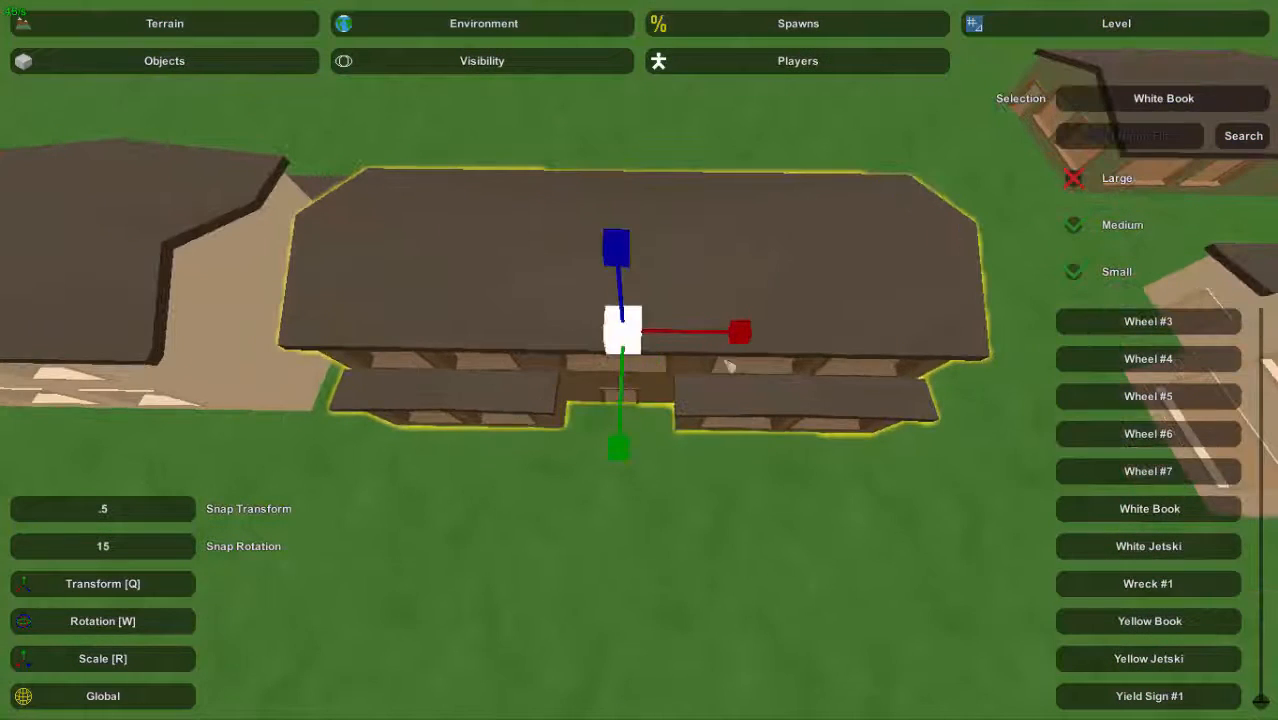
left_click_drag(638, 341, 615, 355)
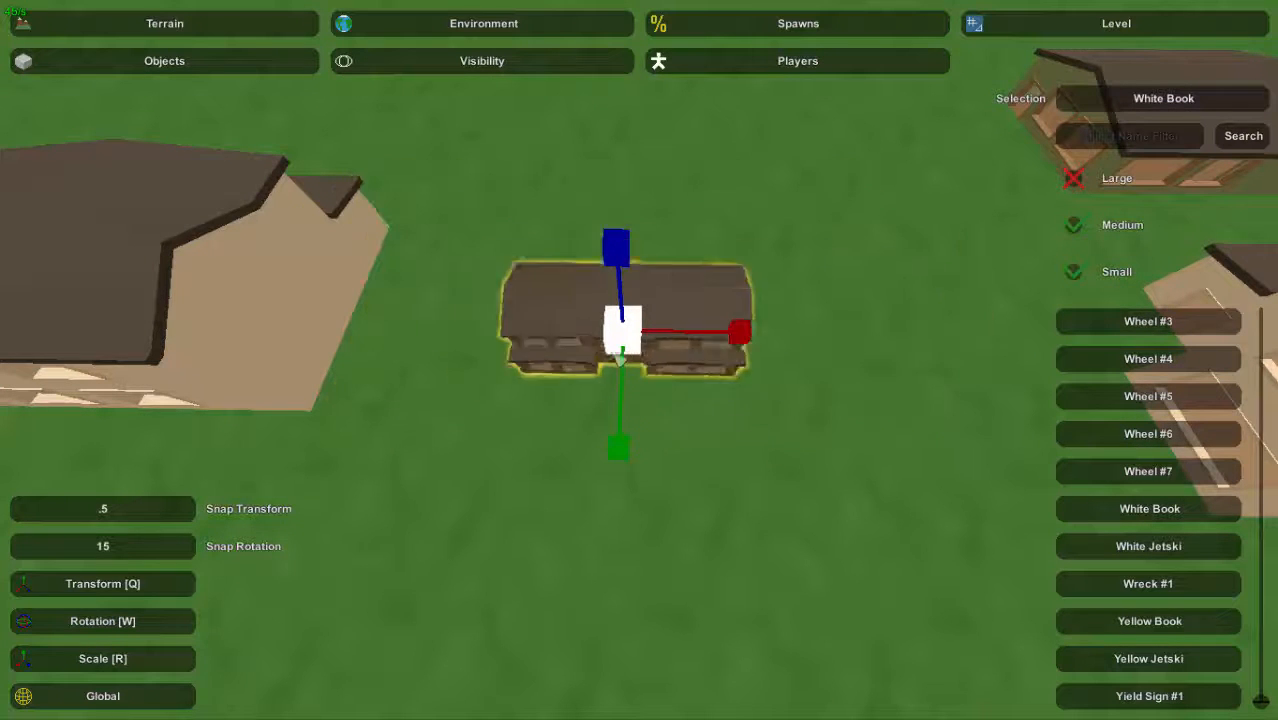
Bring the miniature house into the bunk-bed room beside the chess set and shrink it to toy size
key("w")
right_click_drag(598, 361, 639, 360)
key("w")
key("s")
key("w")
key("s")
key("e")
key("w")
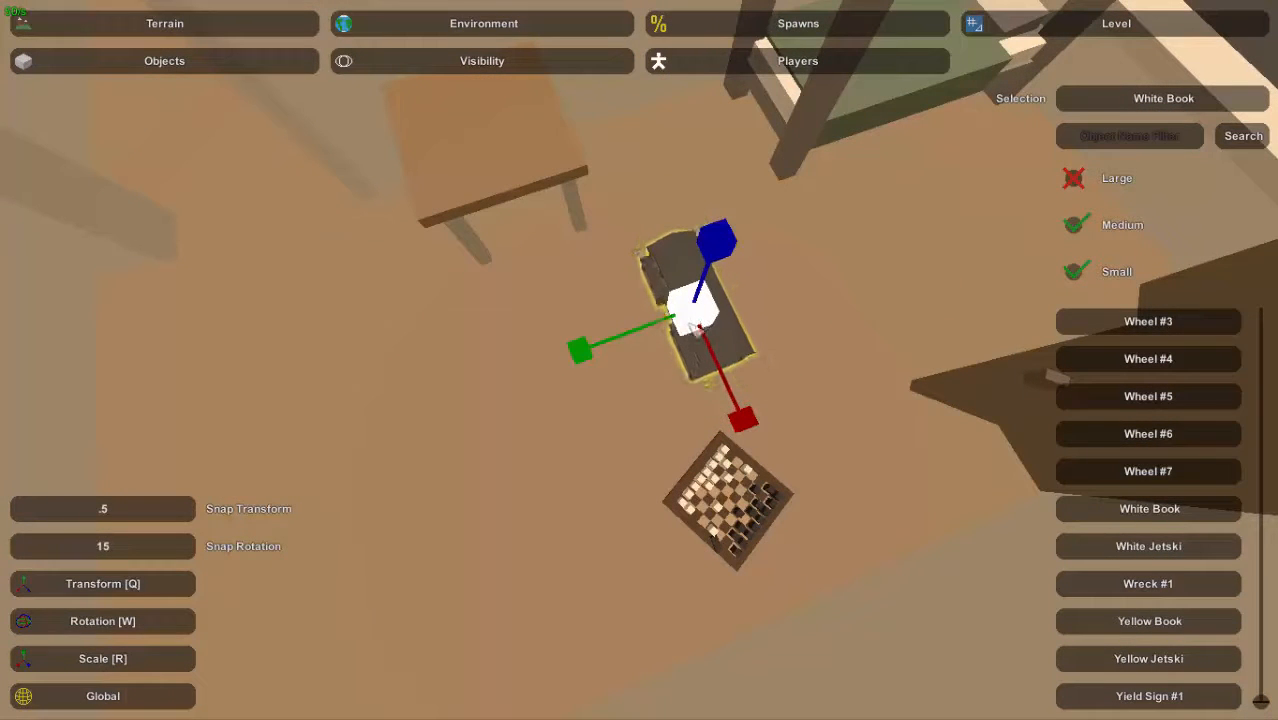
Slide the toy house against the wall between the wardrobe and the chess set, resting on the floor
right_click_drag(697, 337, 648, 369)
key("e")
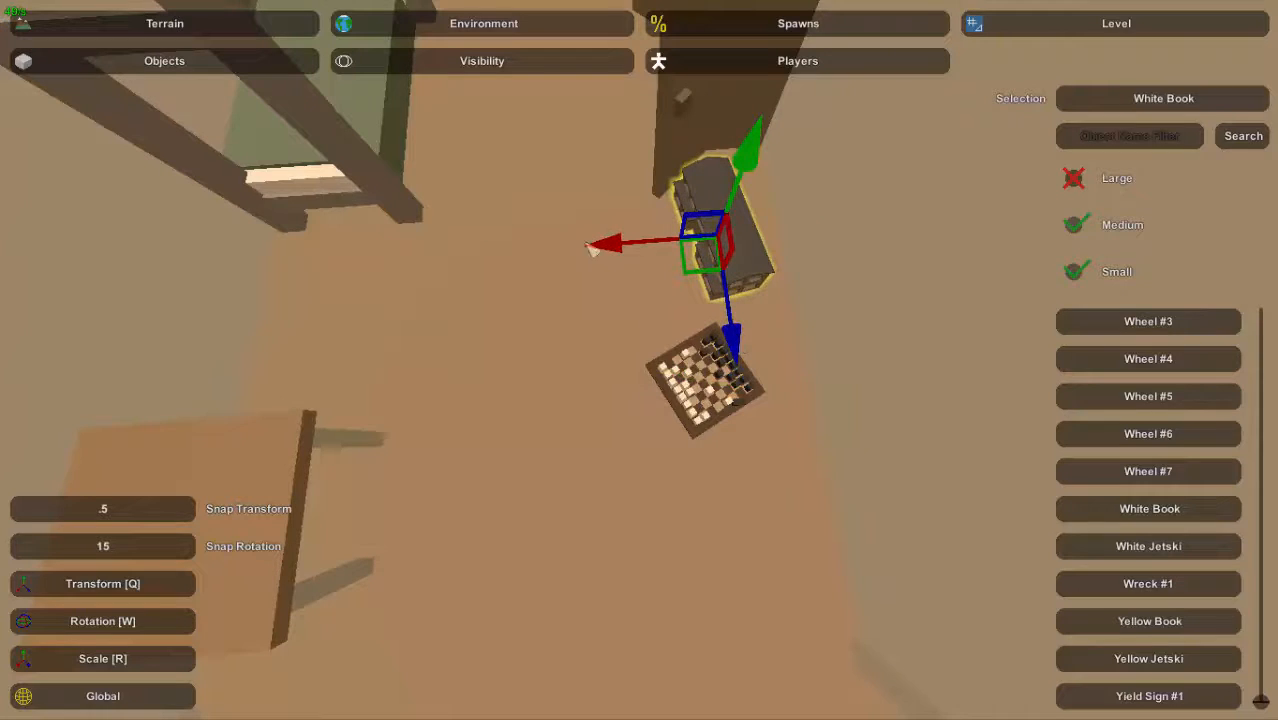
left_click_drag(590, 247, 634, 257)
key("w")
right_click_drag(639, 360, 675, 210)
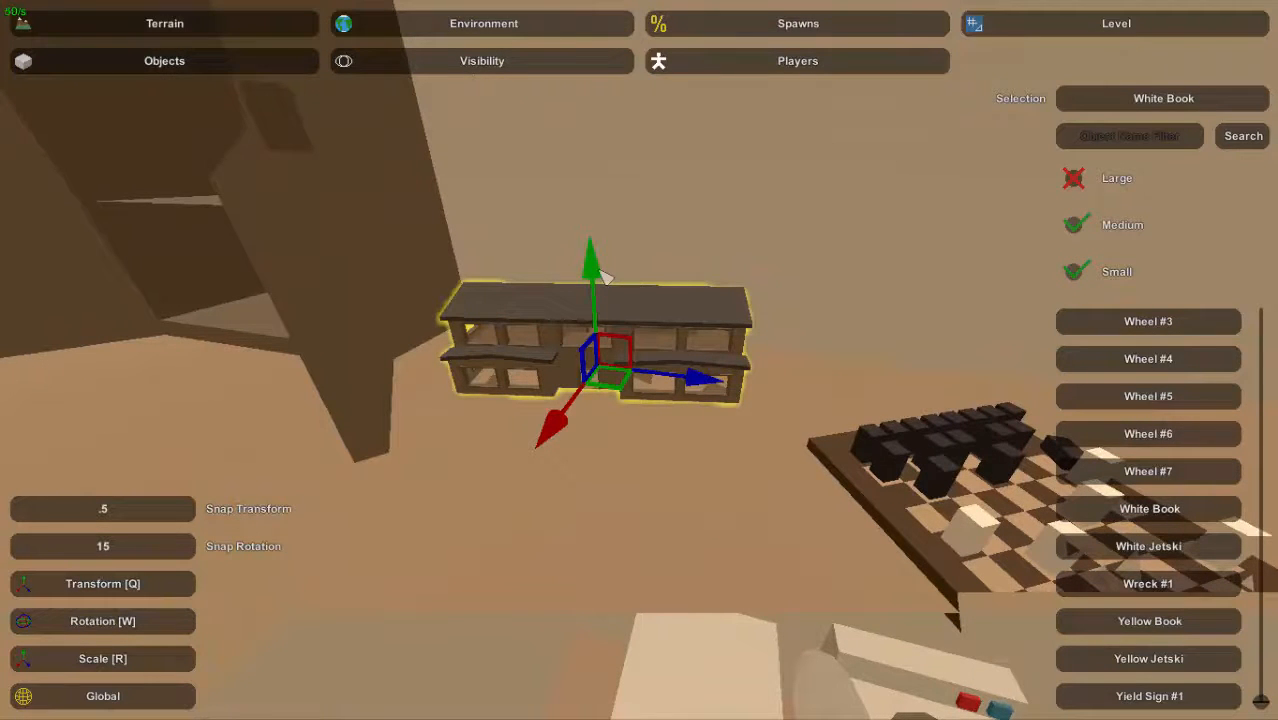
key("s")
Examine the bunk-bed room's furniture layout with the chess set and toy house in place
right_click_drag(668, 318, 450, 365)
key("w")
key("s")
key("s")
key("s")
key("w")
key("s")
key("s")
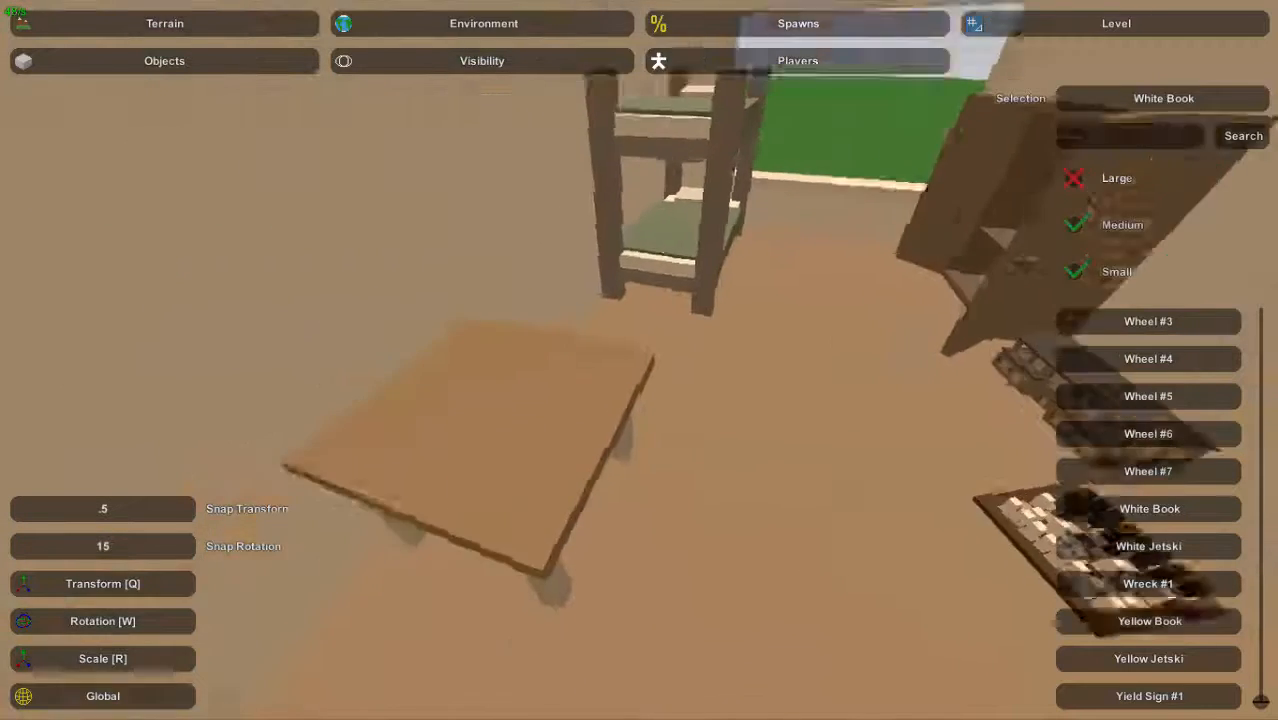
key("s")
mouse_move(640, 360)
right_mouse_down()
mouse_move(585, 385)
mouse_move(662, 360)
right_mouse_up()
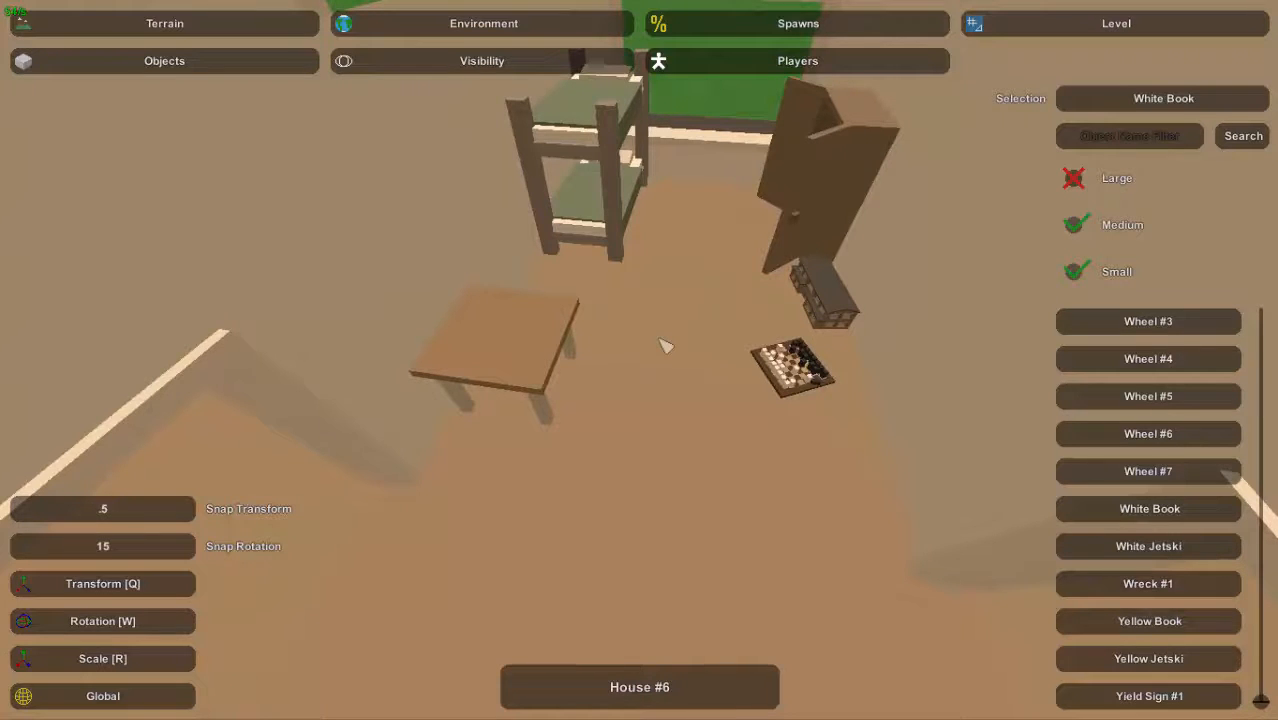
Look through the living area, kitchen and adjoining rooms for spaces that still need furniture
right_click_drag(640, 360, 540, 425)
key("s")
key("d")
key("w")
key("w")
key("w")
key("w")
key("w")
key("w")
key("w")
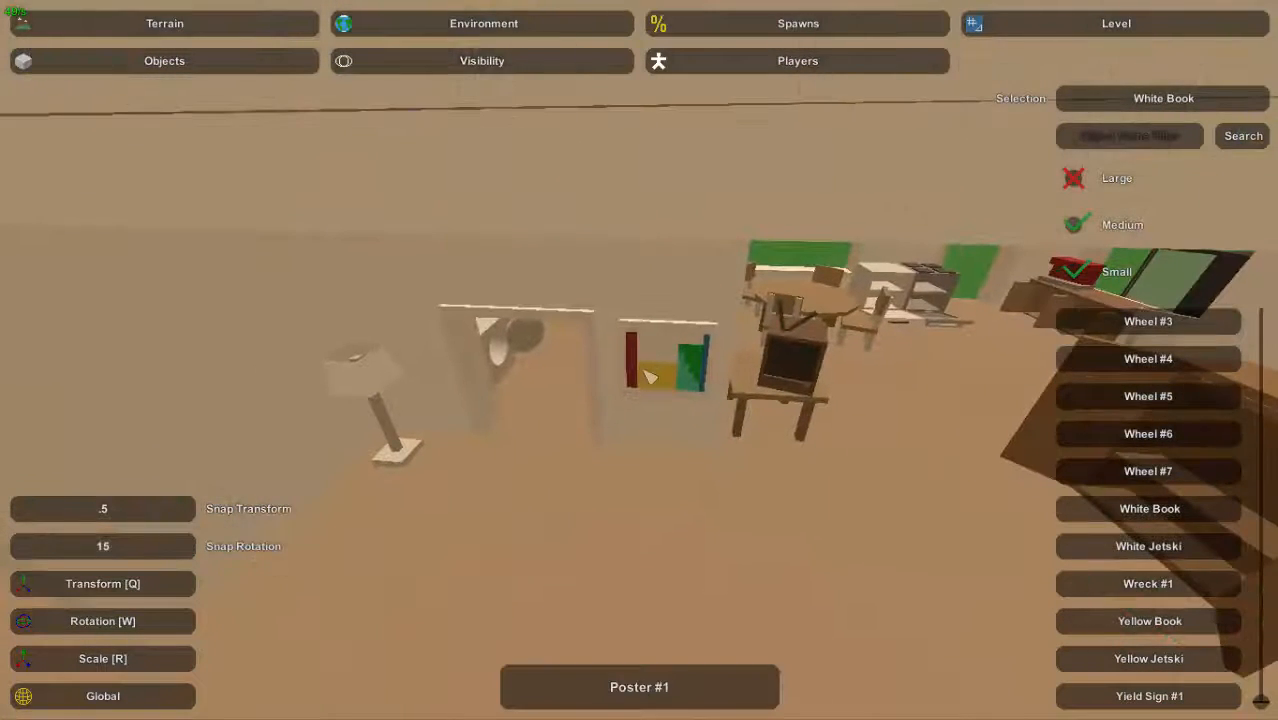
right_click_drag(645, 367, 600, 490)
key("w")
key("w")
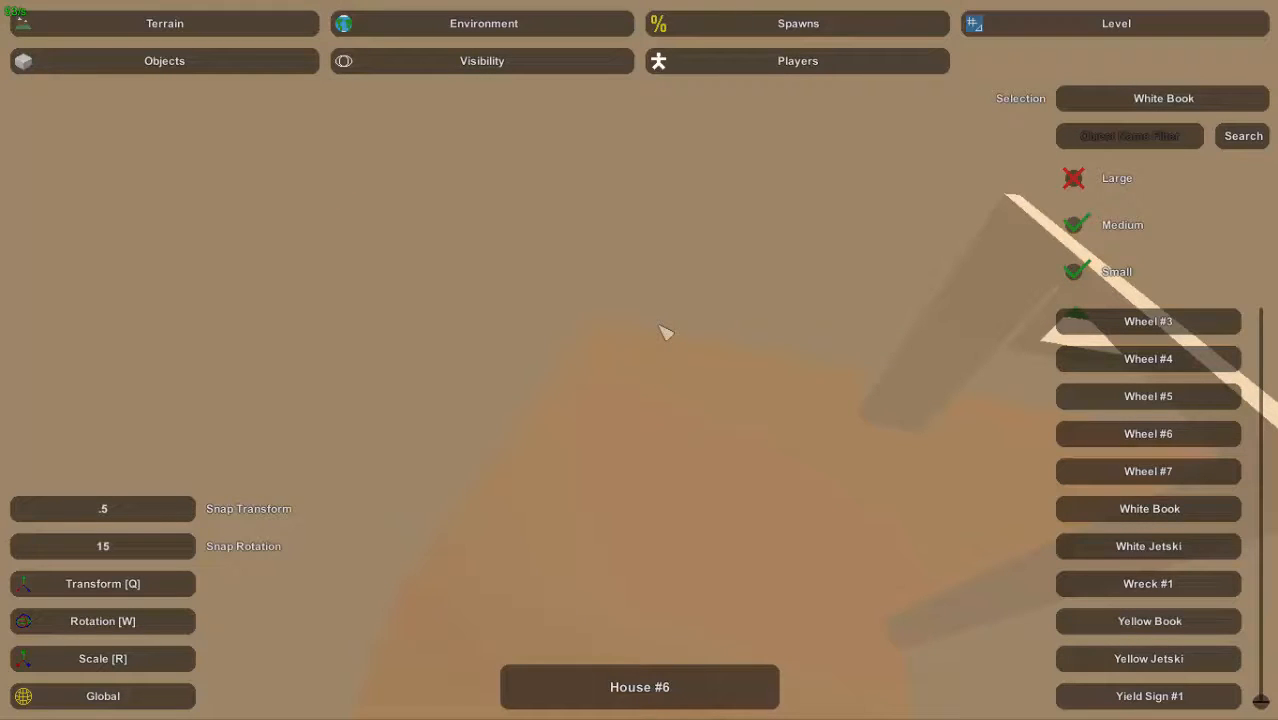
Copy the wooden Shelf #3 from the outdoor props into the empty room and rotate it to face inward
right_click_drag(640, 303, 720, 295)
key("w")
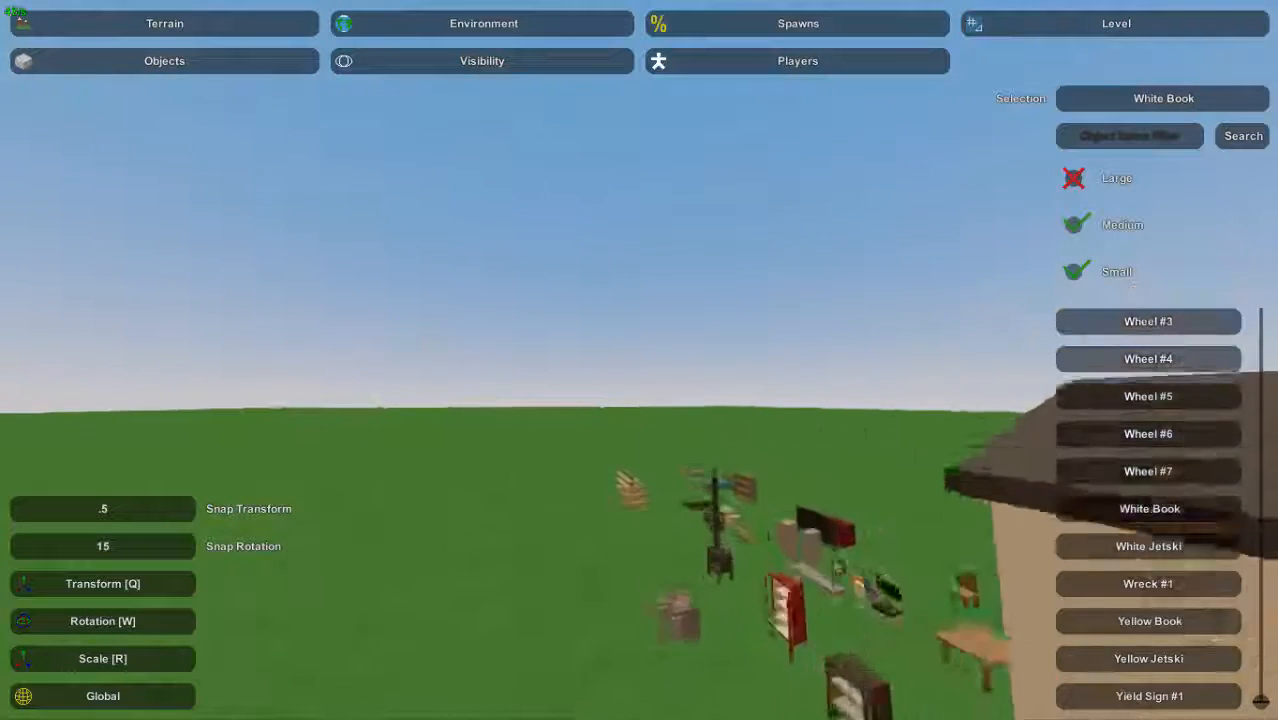
key("w")
right_click_drag(640, 360, 655, 367)
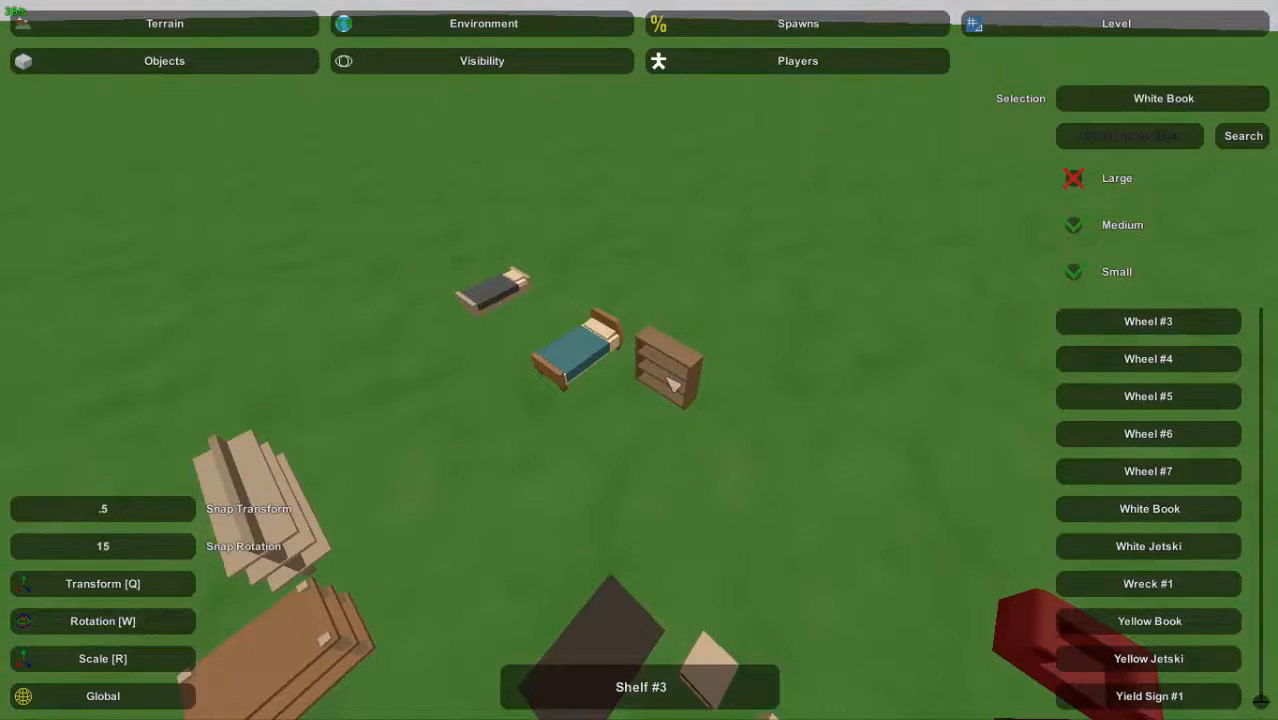
key("w")
right_click_drag(675, 451, 790, 415)
key("w")
mouse_move(640, 360)
right_mouse_down()
mouse_move(660, 360)
mouse_move(655, 375)
mouse_move(640, 362)
right_mouse_up()
key("e")
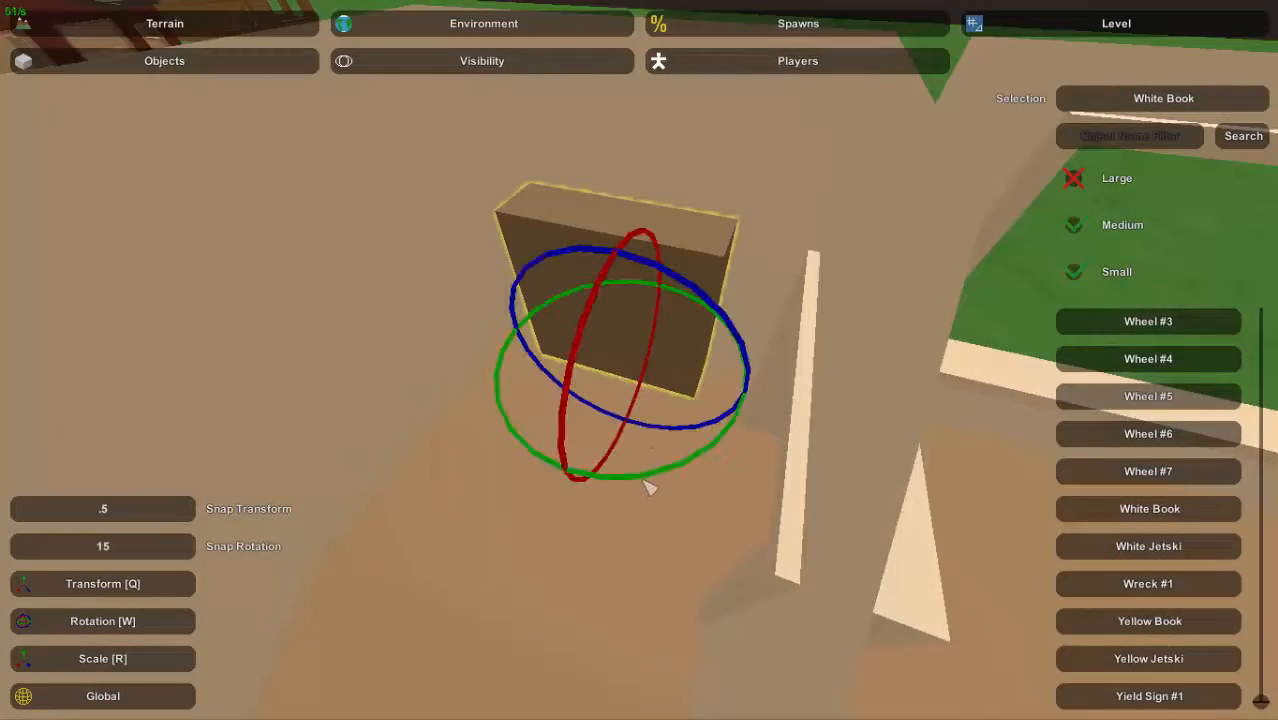
left_click_drag(648, 487, 474, 494)
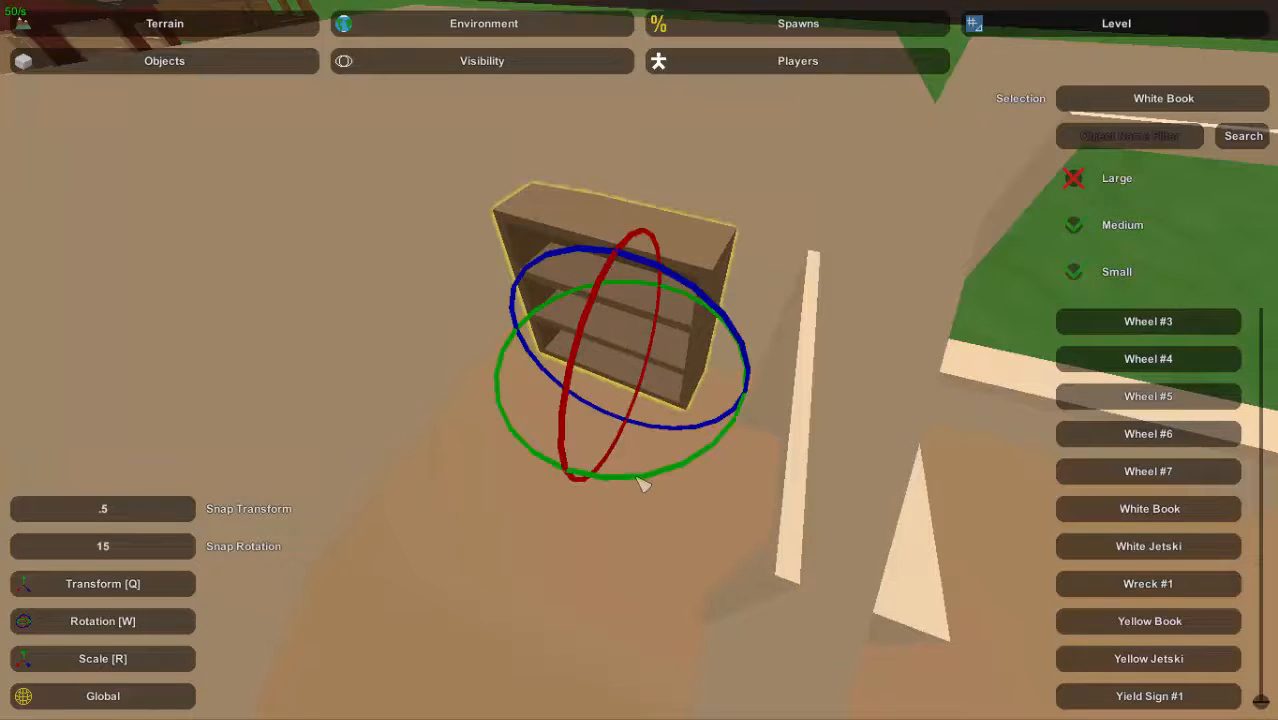
Slide the wooden shelf back against the end wall of the room, next to the doorway
key("q")
right_click_drag(647, 492, 762, 394)
key("a")
key("d")
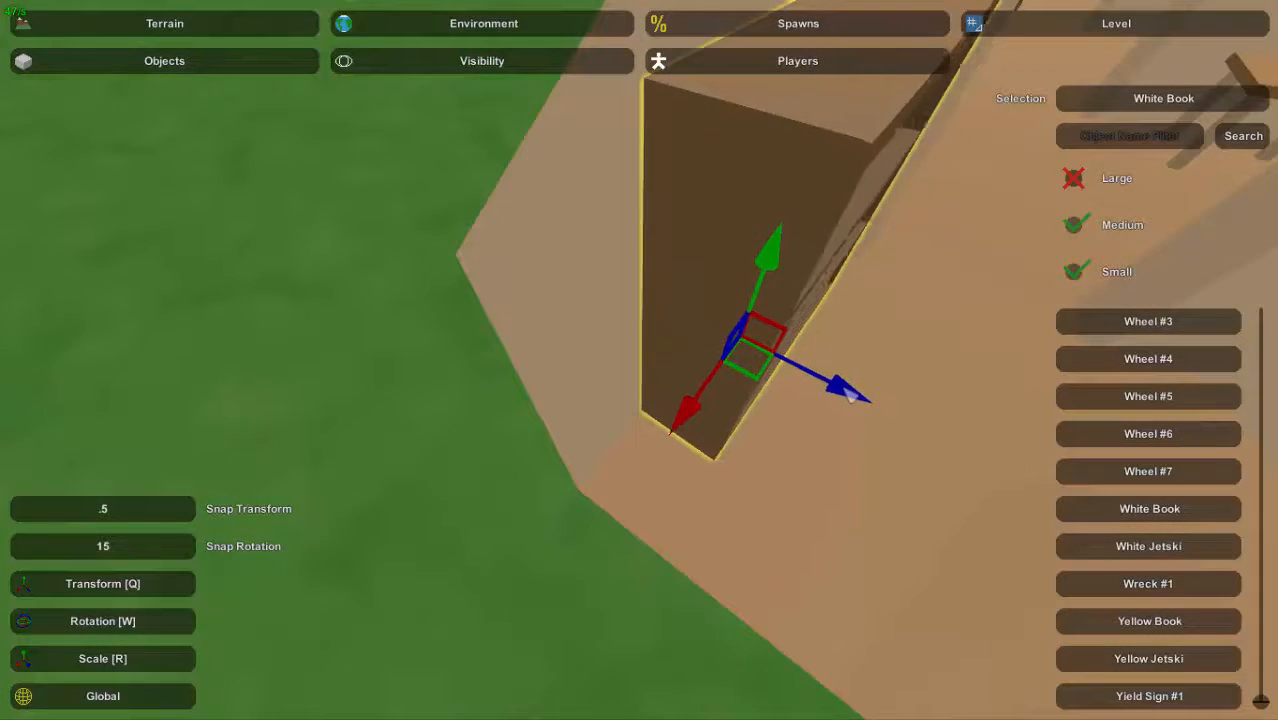
left_click_drag(848, 397, 855, 401)
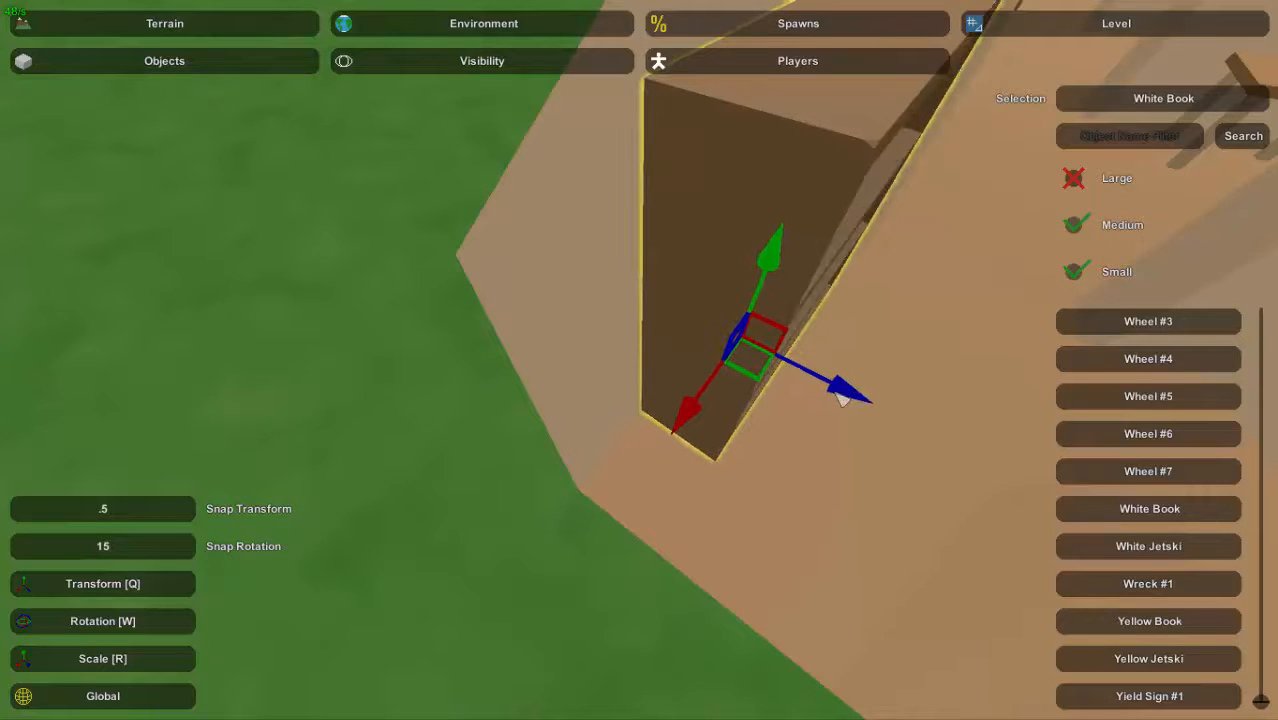
key("d")
right_click_drag(842, 399, 603, 357)
key("s")
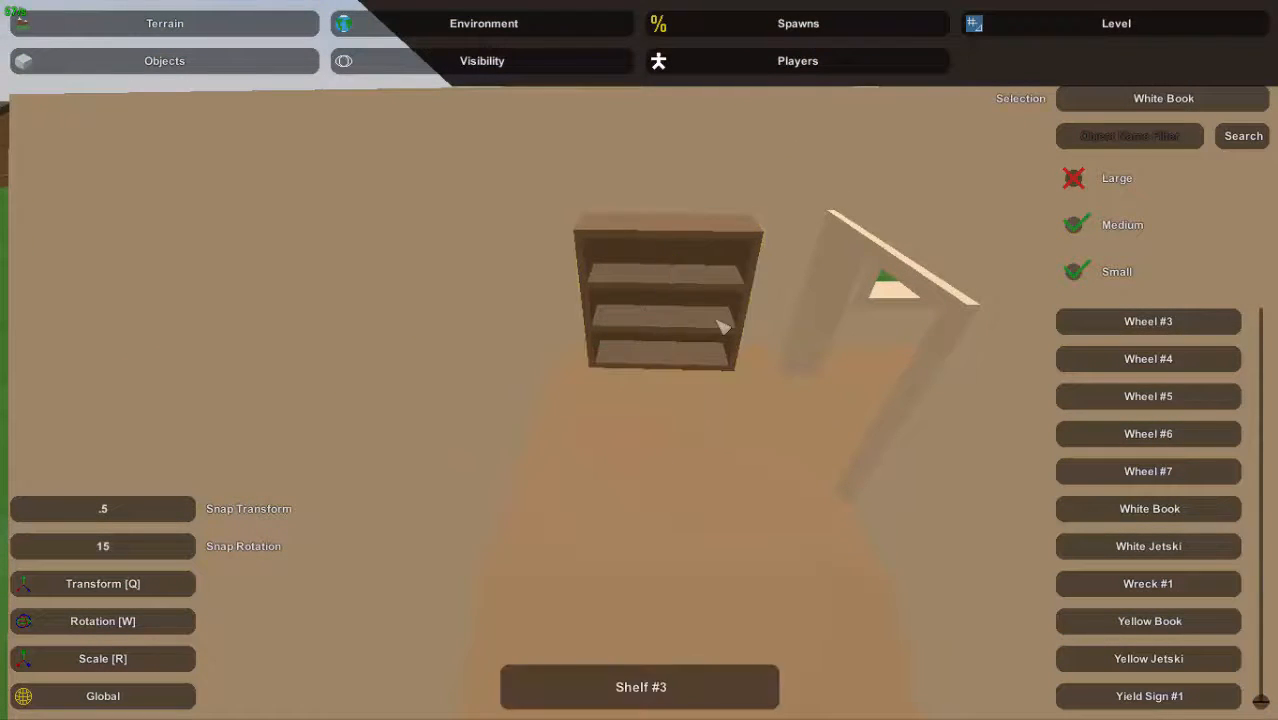
Look around the shelf's room and the neighbouring rooms to check the remaining empty space
right_click_drag(723, 327, 1150, 260)
key("w")
key("w")
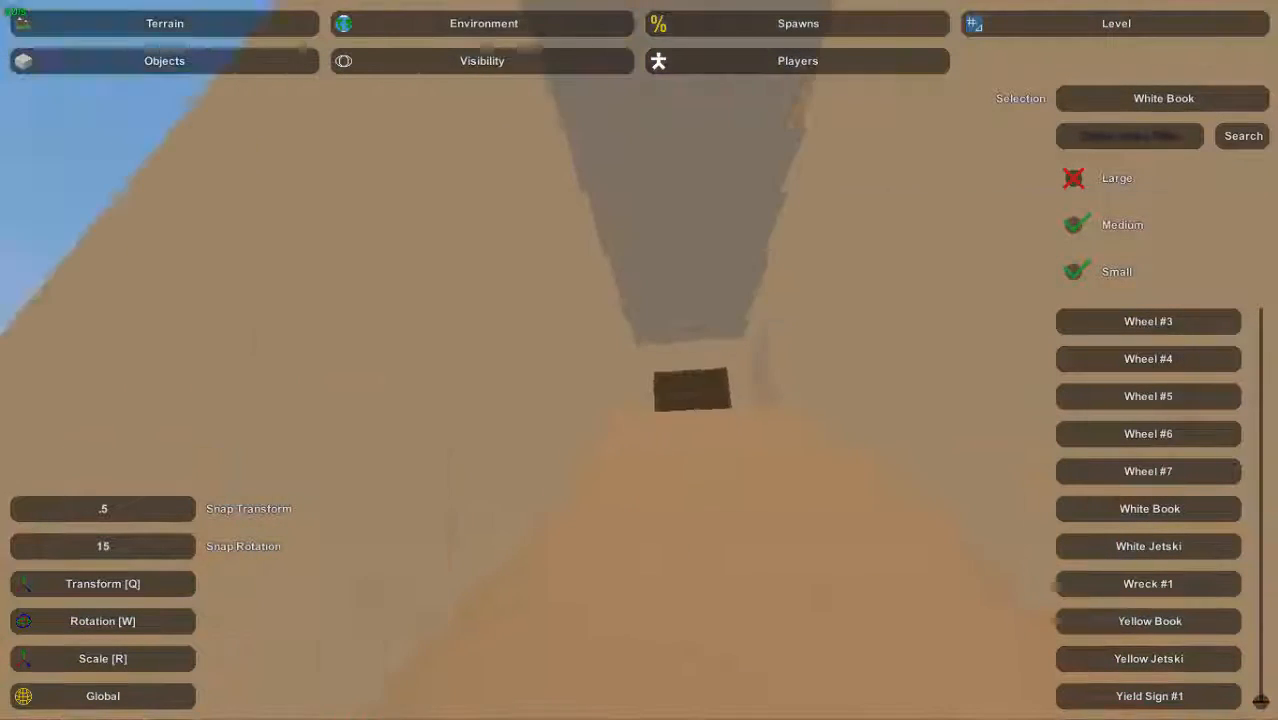
key("w")
right_click_drag(640, 360, 530, 415)
key("s")
key("w")
key("w")
key("w")
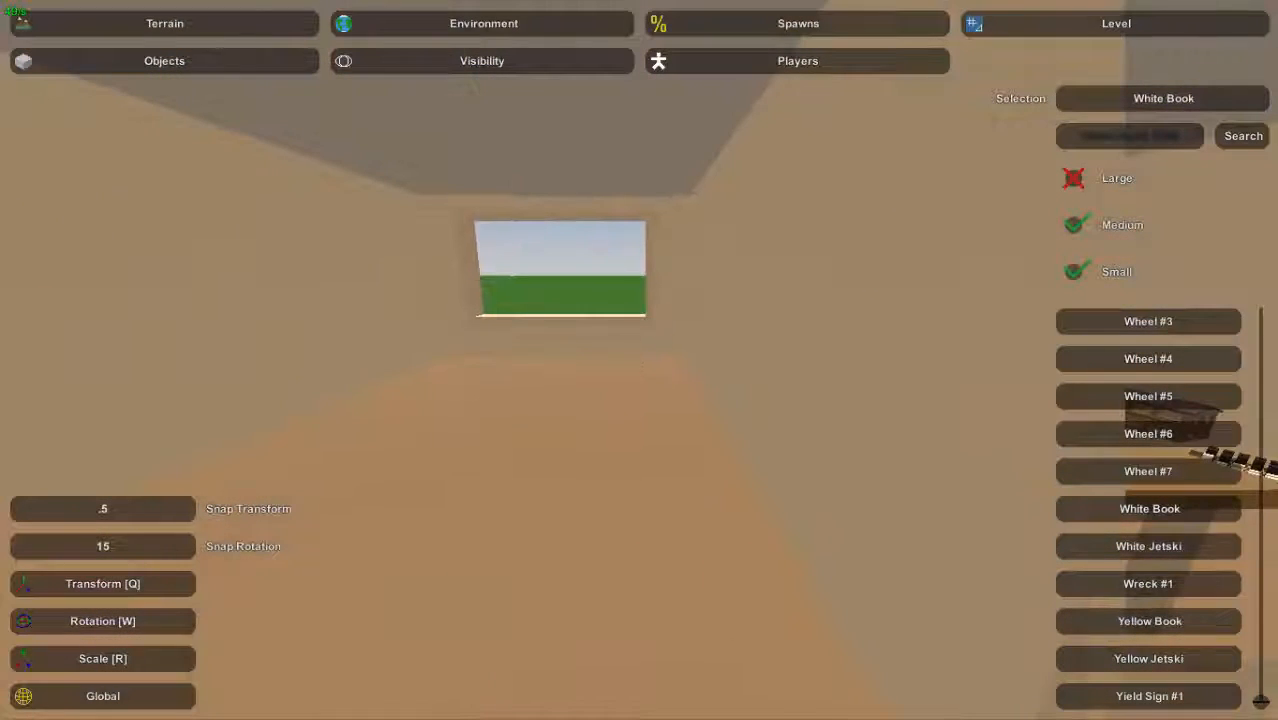
Copy the black-topped table from the outdoor props into the empty windowed room
right_click_drag(698, 346, 550, 345)
key("s")
right_click_drag(640, 360, 661, 385)
key("w")
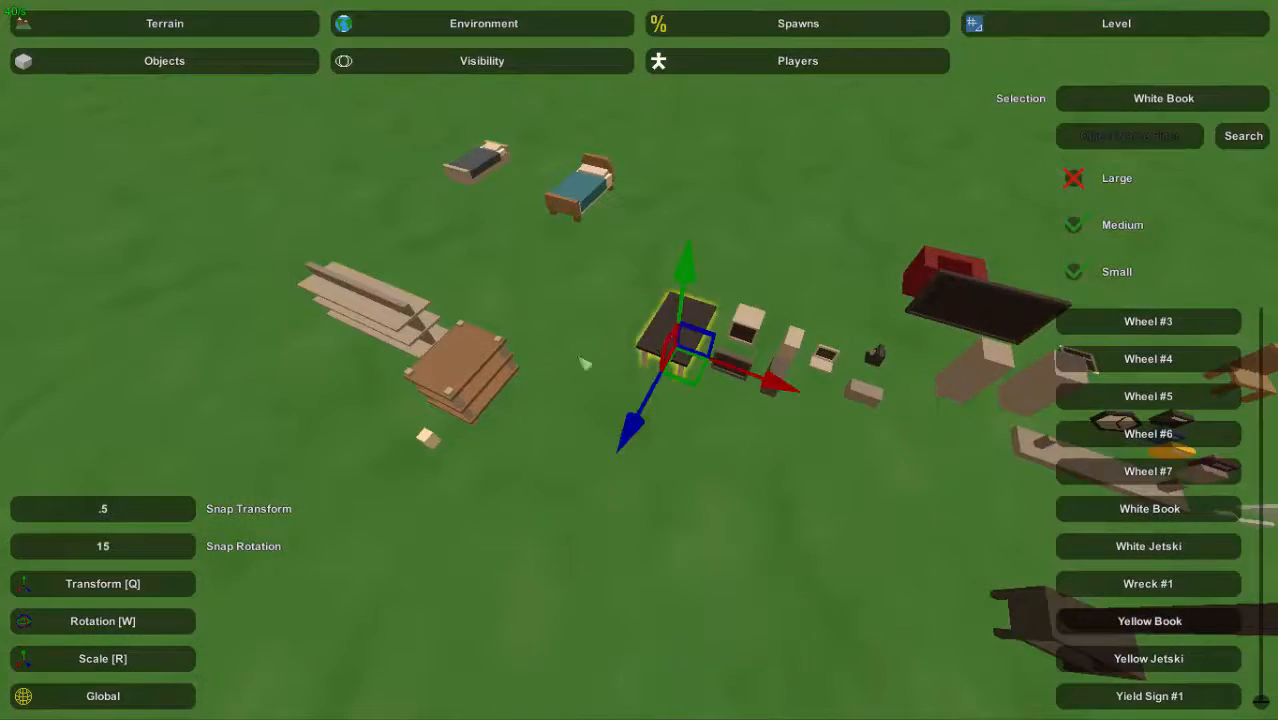
right_click_drag(585, 364, 545, 268)
key("w")
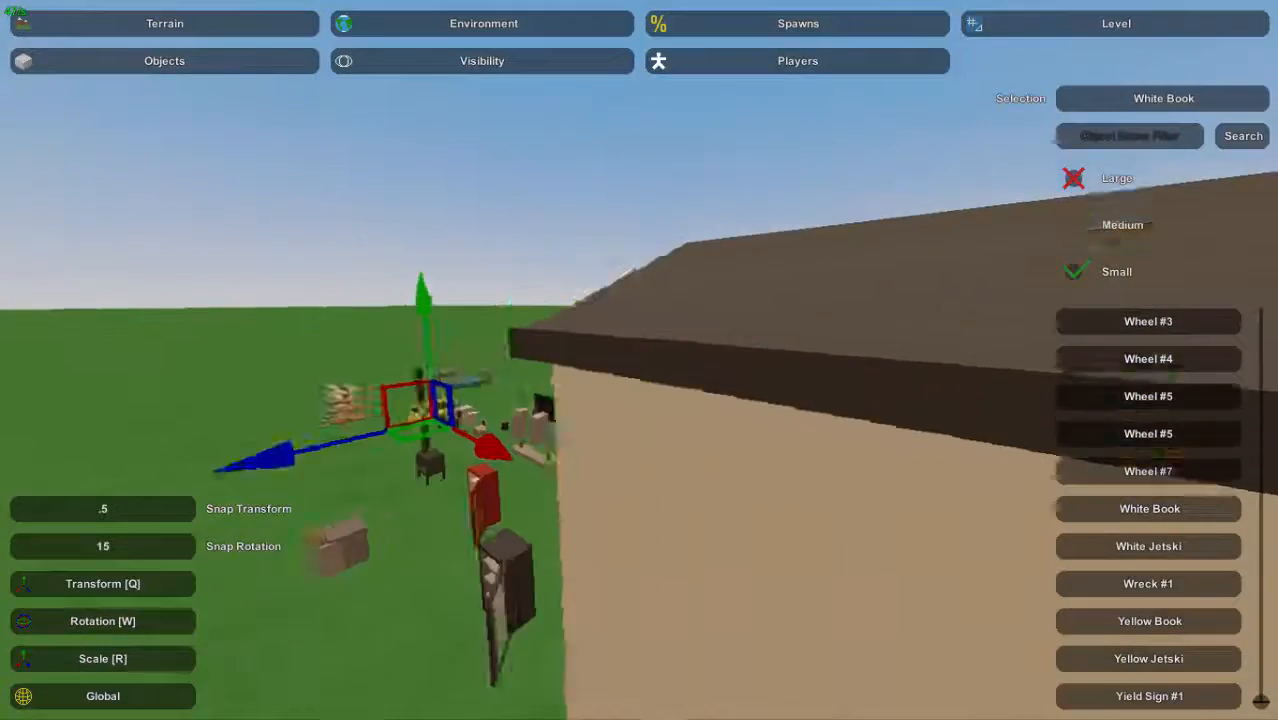
key("w")
right_click_drag(640, 360, 635, 465)
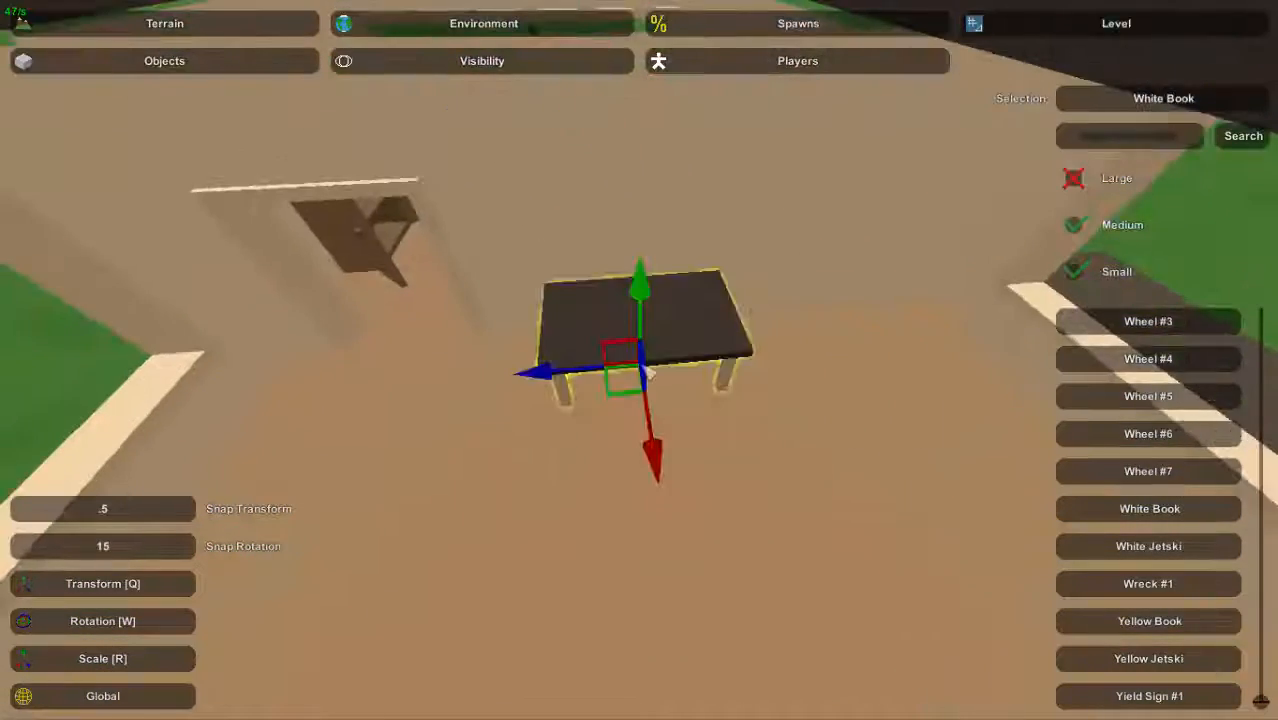
Slide the black-topped table lengthwise through the room and bring its long side to the wall
key("d")
right_click_drag(648, 373, 645, 314)
key("w")
key("d")
left_click_drag(645, 302, 681, 385)
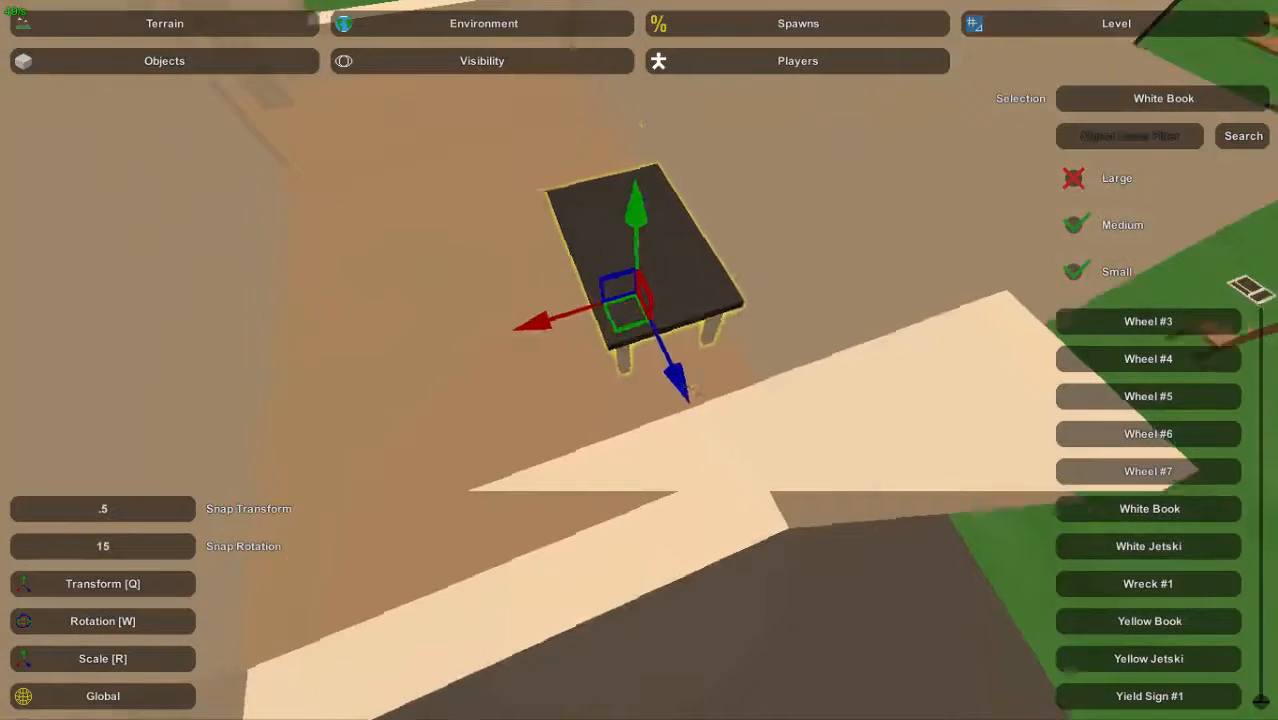
key("w")
right_click_drag(681, 385, 645, 369)
key("d")
left_click_drag(692, 306, 703, 306)
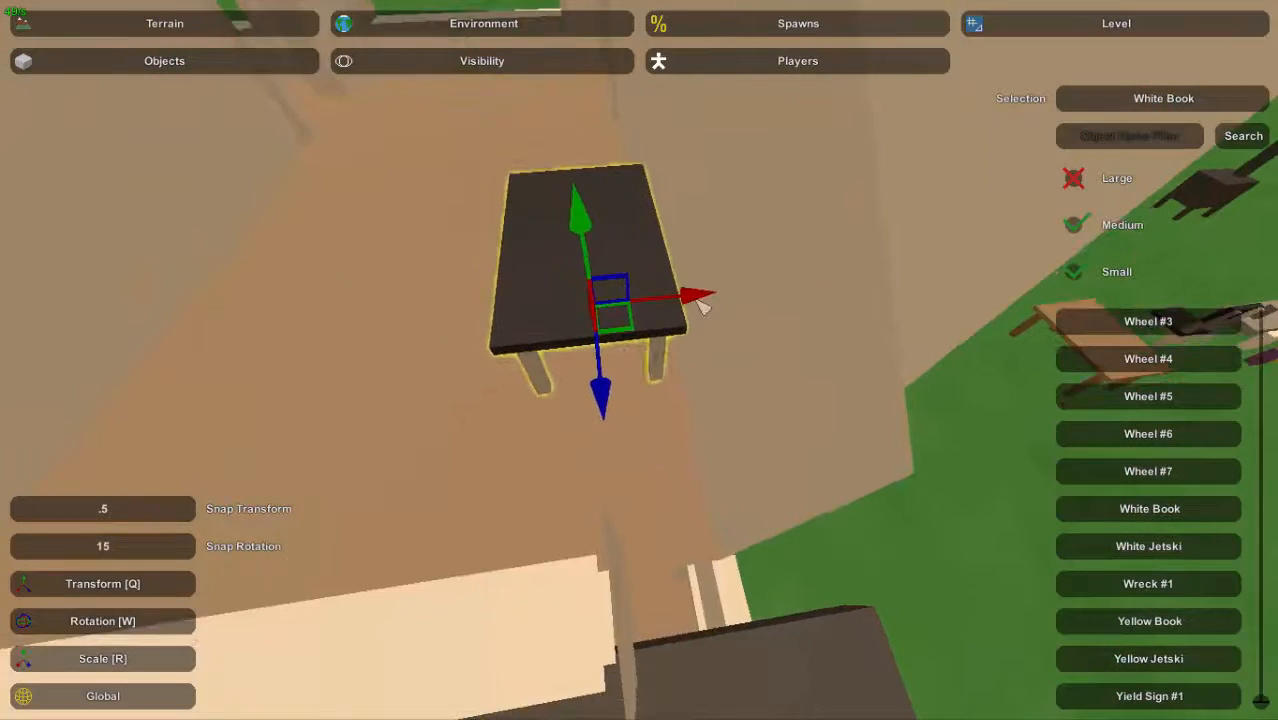
Move the black-topped table along the wall toward the window
key("d")
right_click_drag(703, 306, 632, 374)
key("s")
left_click_drag(616, 374, 677, 384)
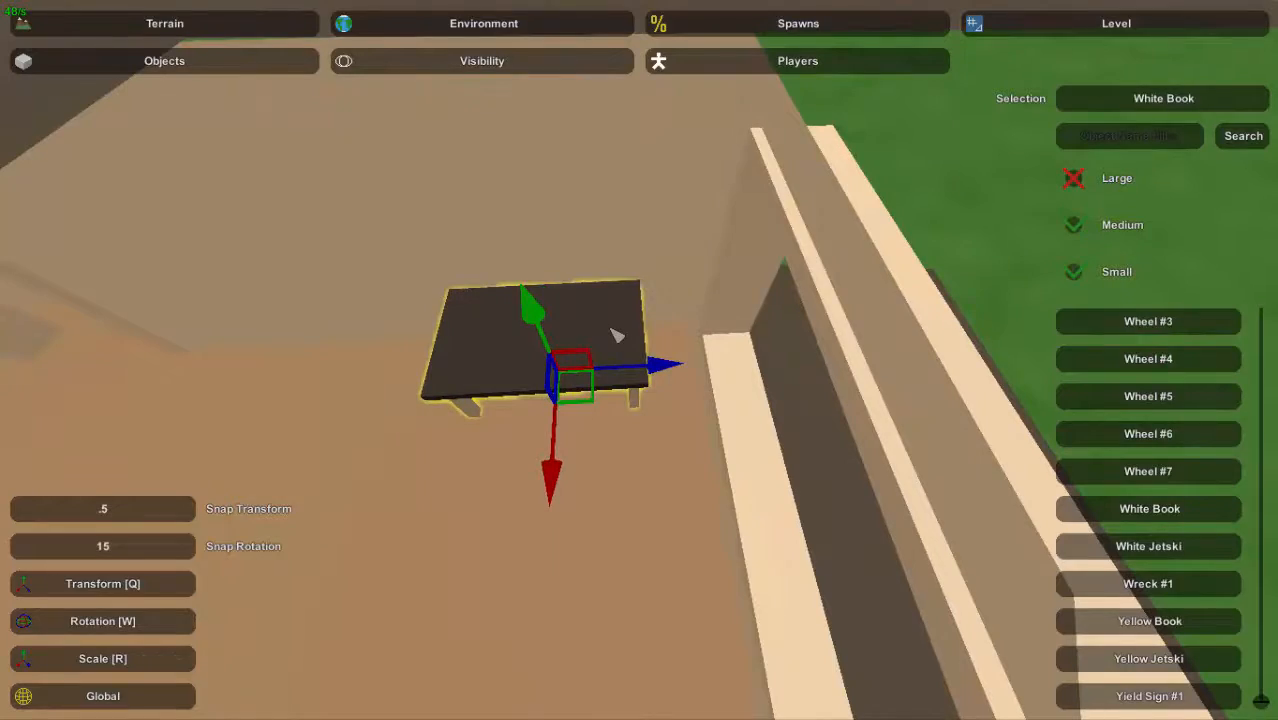
Copy the black chair from the outdoor props into the room with the black-topped table
right_click_drag(638, 362, 722, 470)
key("w")
key("w")
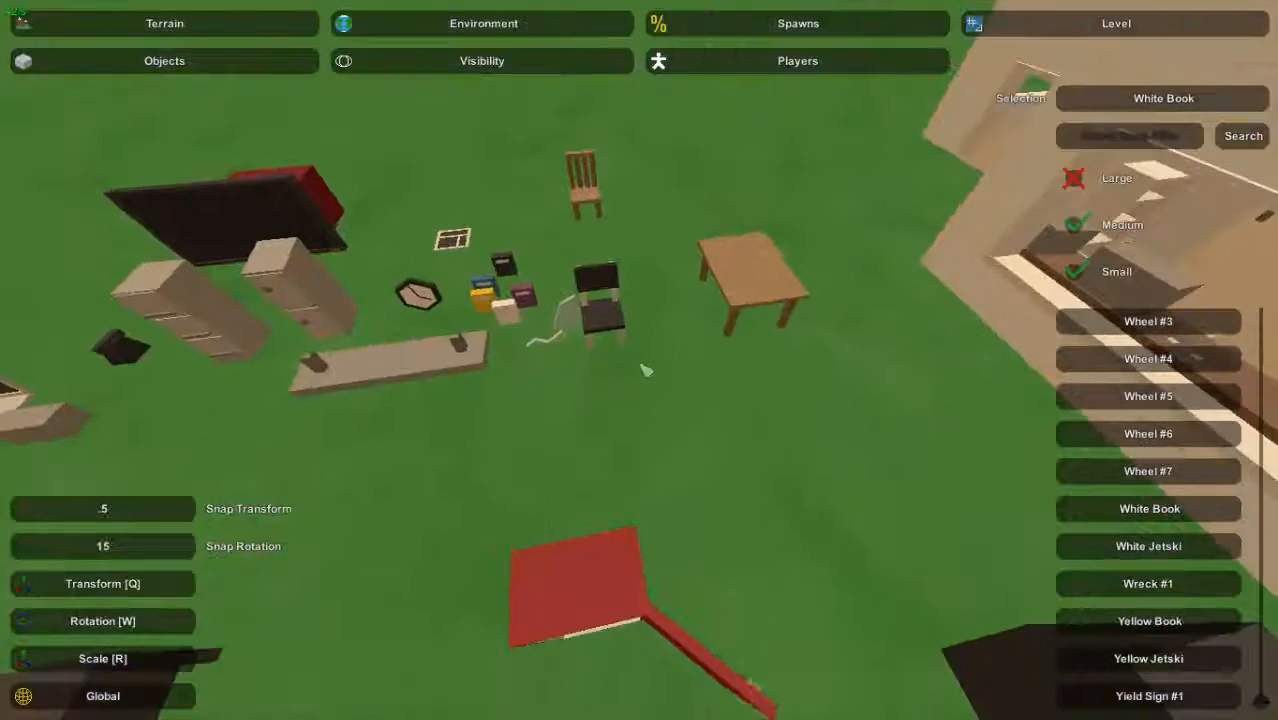
key("w")
right_click_drag(611, 327, 700, 232)
right_click_drag(639, 360, 610, 500)
key("s")
right_click_drag(643, 345, 630, 410)
key("w")
key("s")
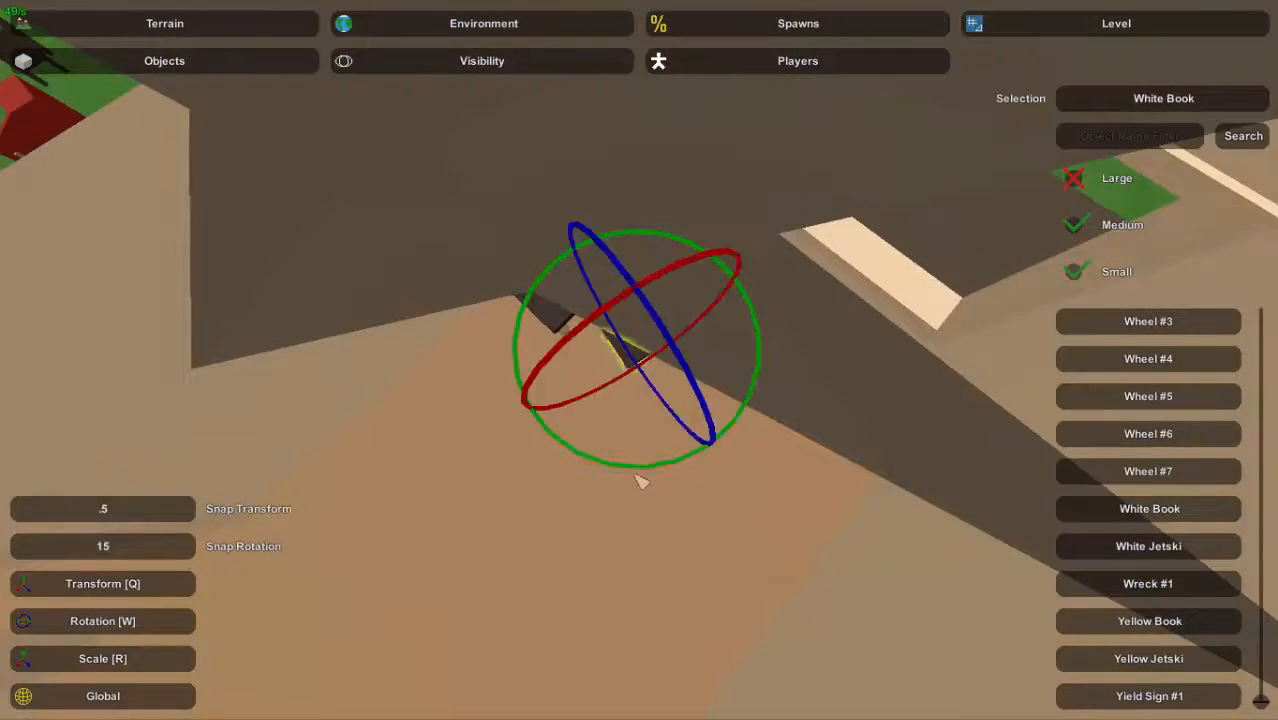
Set the black chair at an angle and move it up to the table's front edge near the window
key("q")
right_click_drag(590, 503, 645, 368)
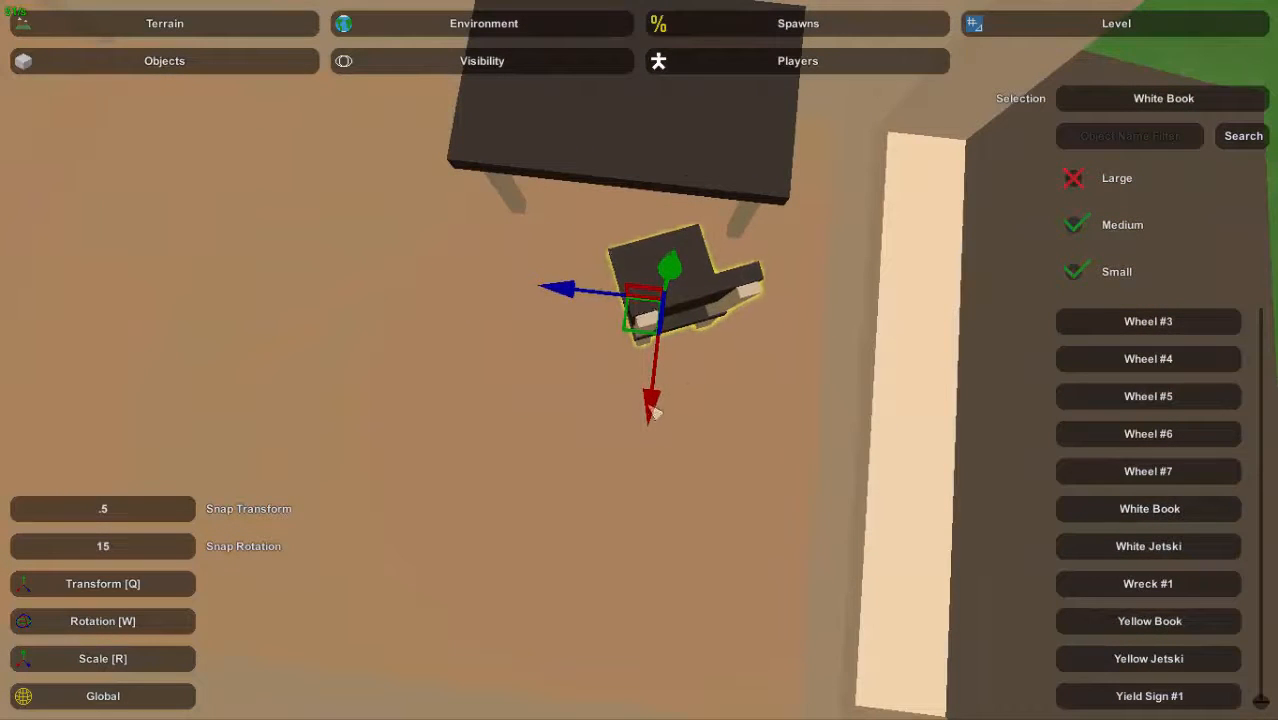
left_click(720, 261)
Copy the flat-screen monitor onto the window end of the black-topped table and push it back toward the wall
key("w")
right_click_drag(720, 261, 745, 76)
right_click_drag(612, 232, 654, 350)
key("w")
key("w")
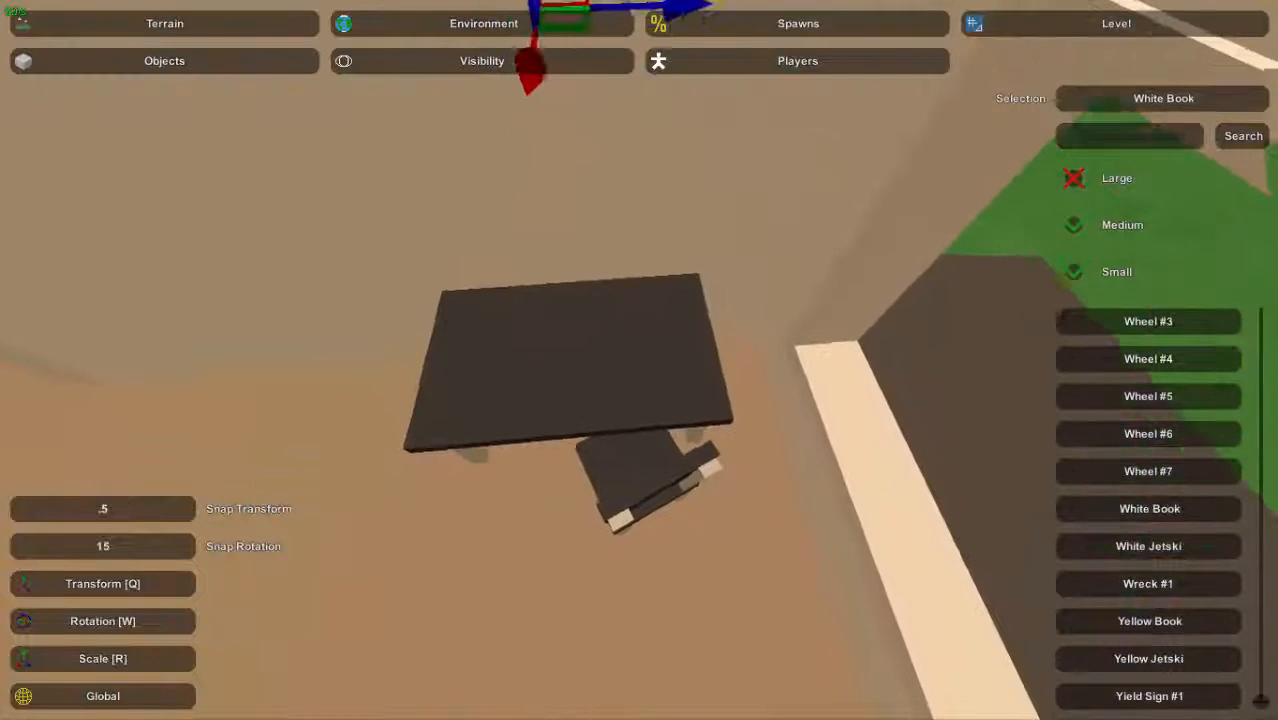
key("e")
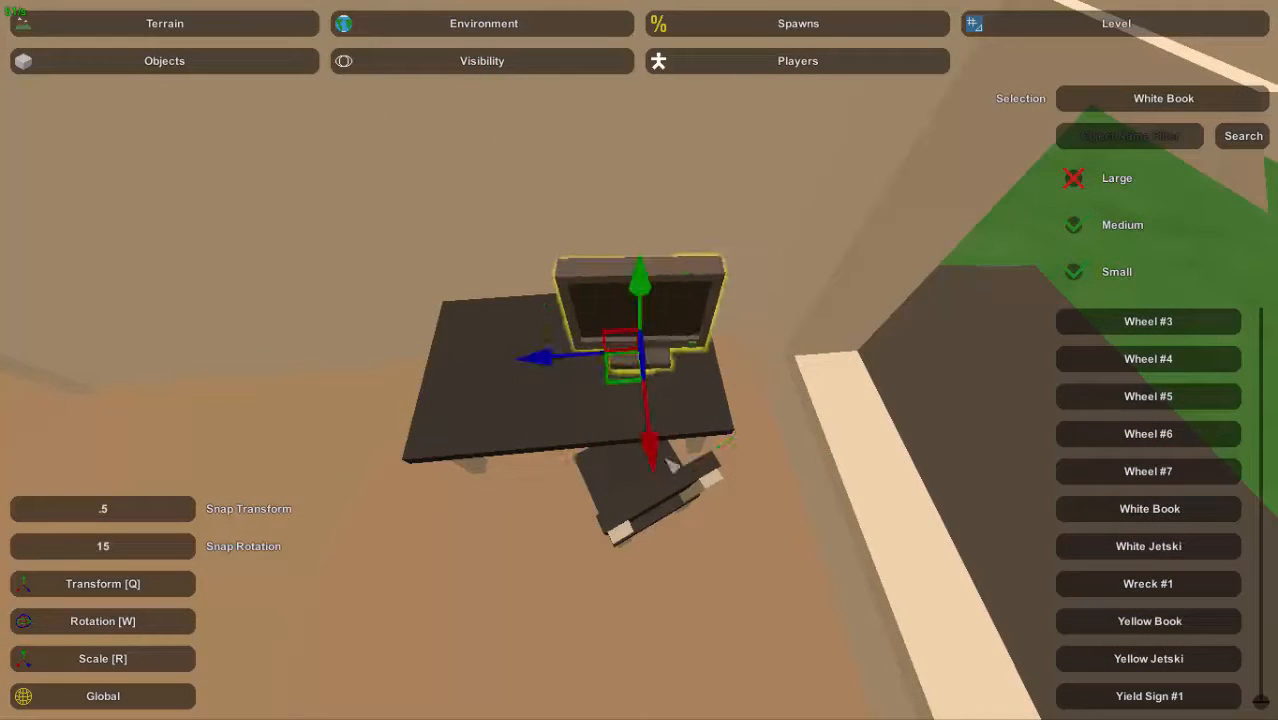
left_click_drag(660, 463, 660, 442)
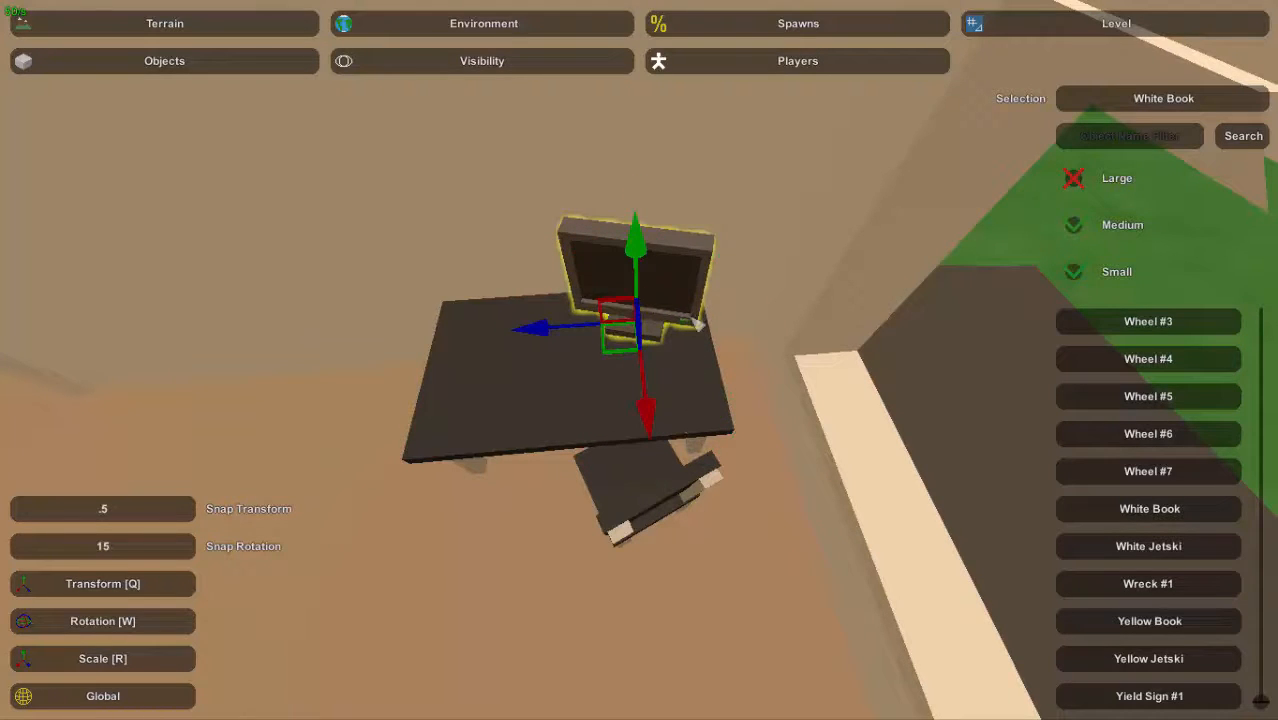
Duplicate the monitor beside the first one and turn the copy inward toward the chair
left_click_drag(537, 332, 398, 353)
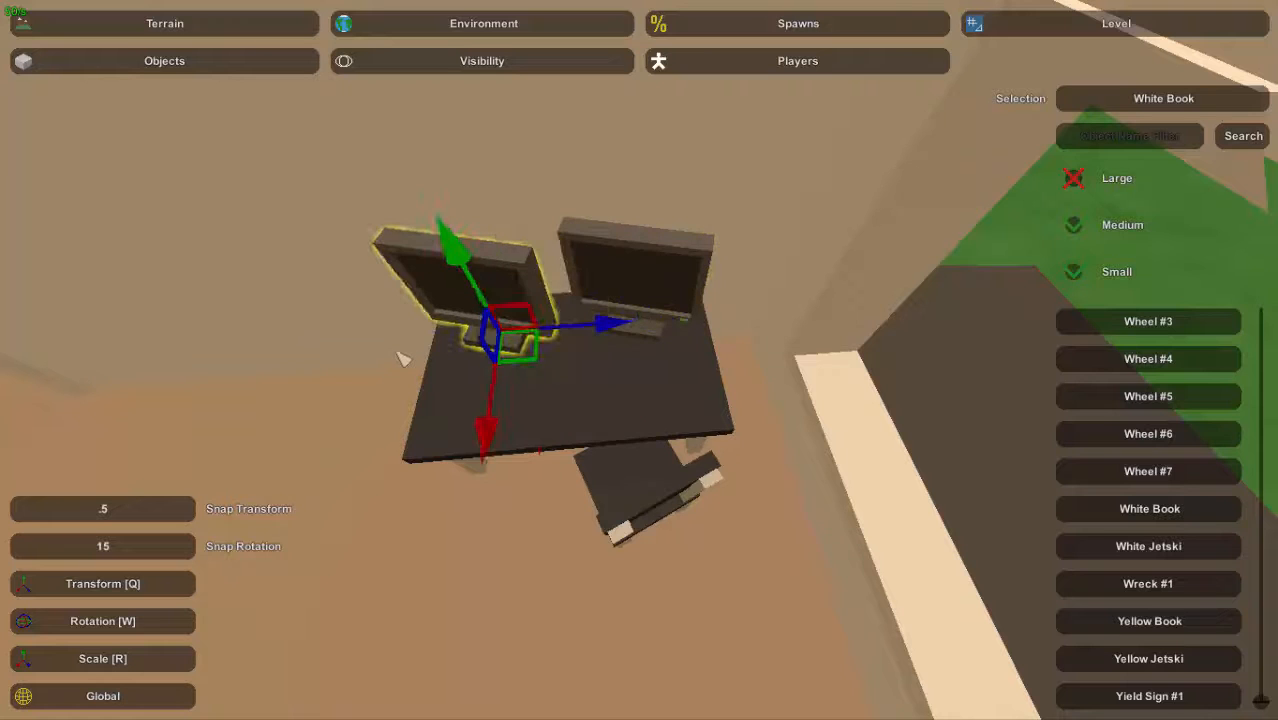
left_click_drag(541, 457, 578, 455)
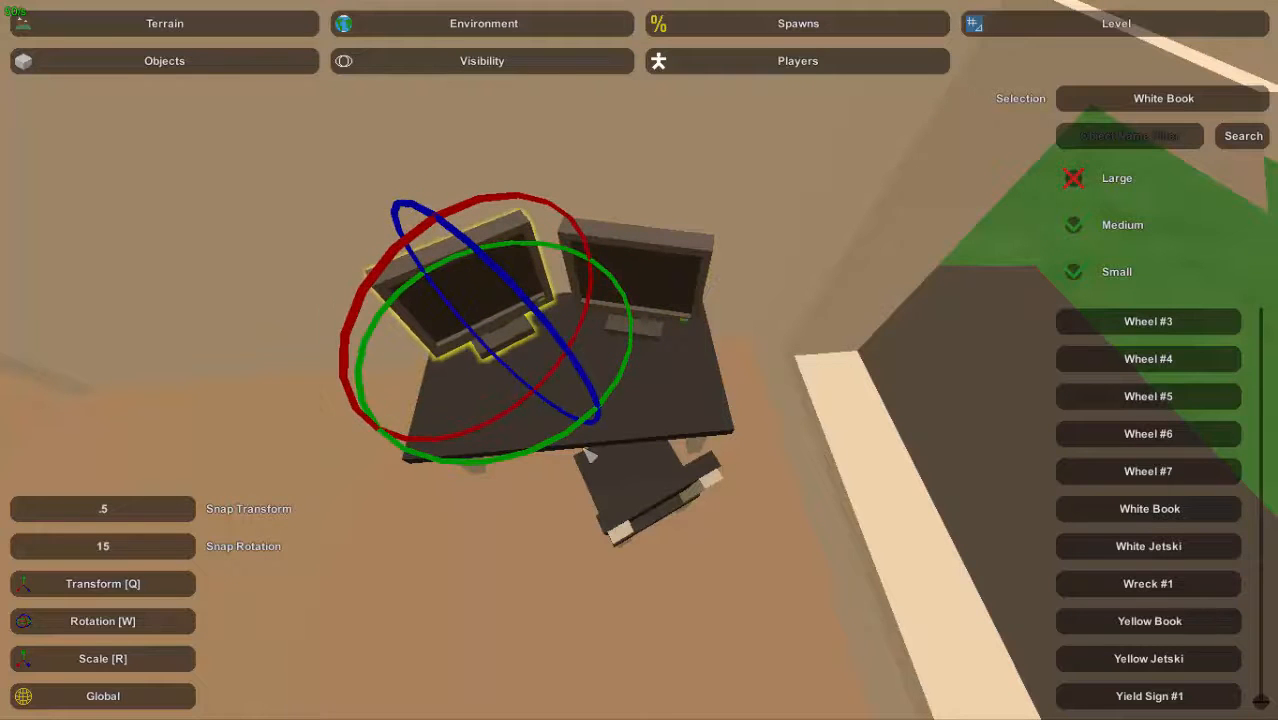
left_click(446, 343)
Copy the dark computer tower, Computer #5, from the outdoor props to the floor under the table beside the chair
key("w")
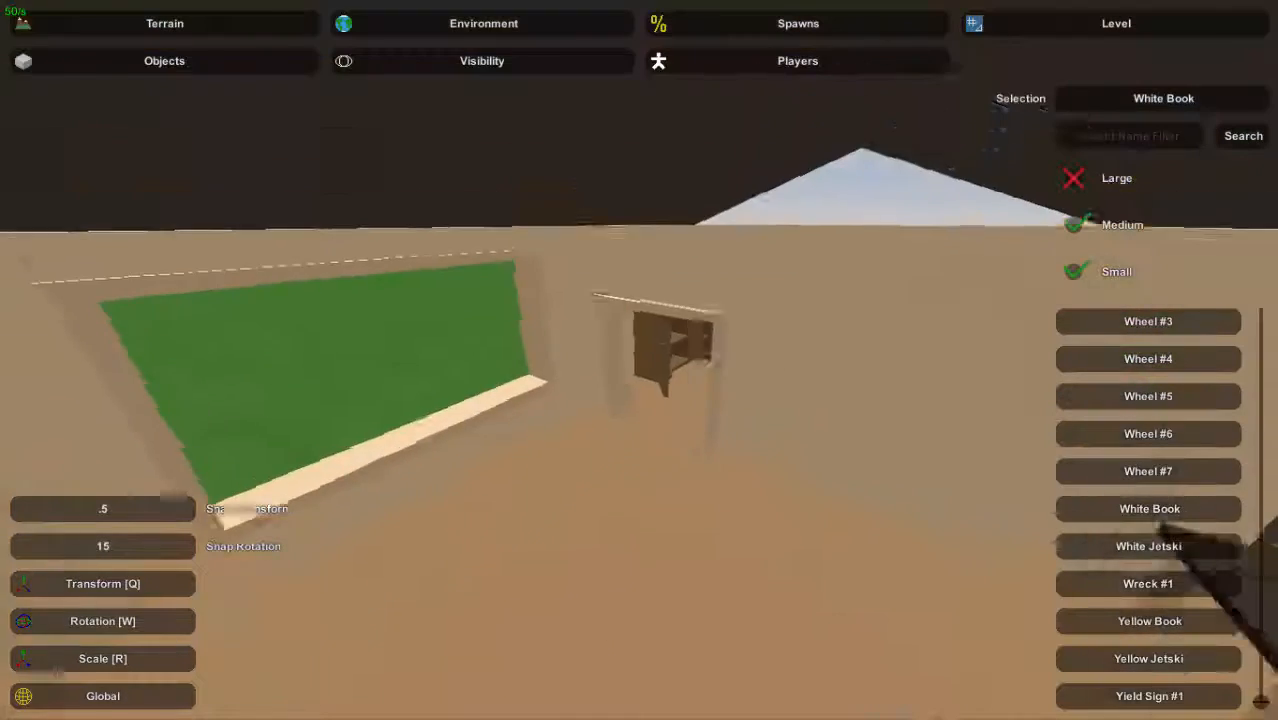
key("w")
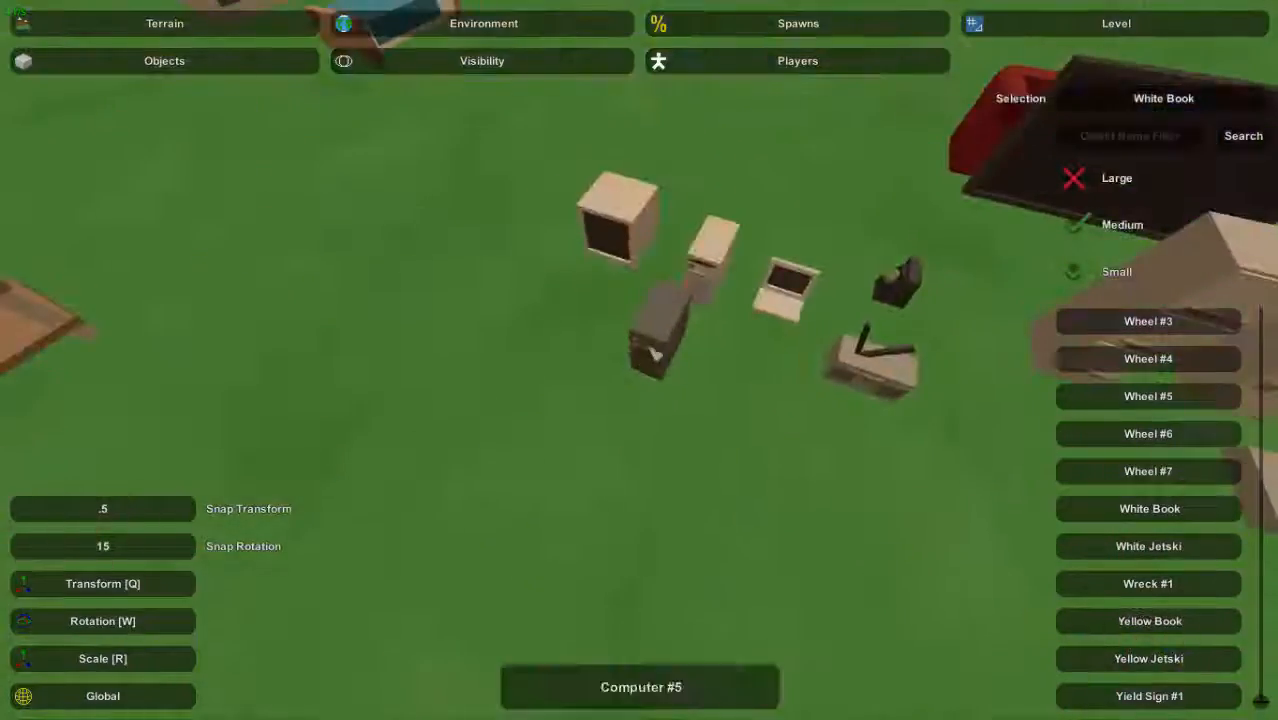
left_click(653, 354)
key("w")
key("w")
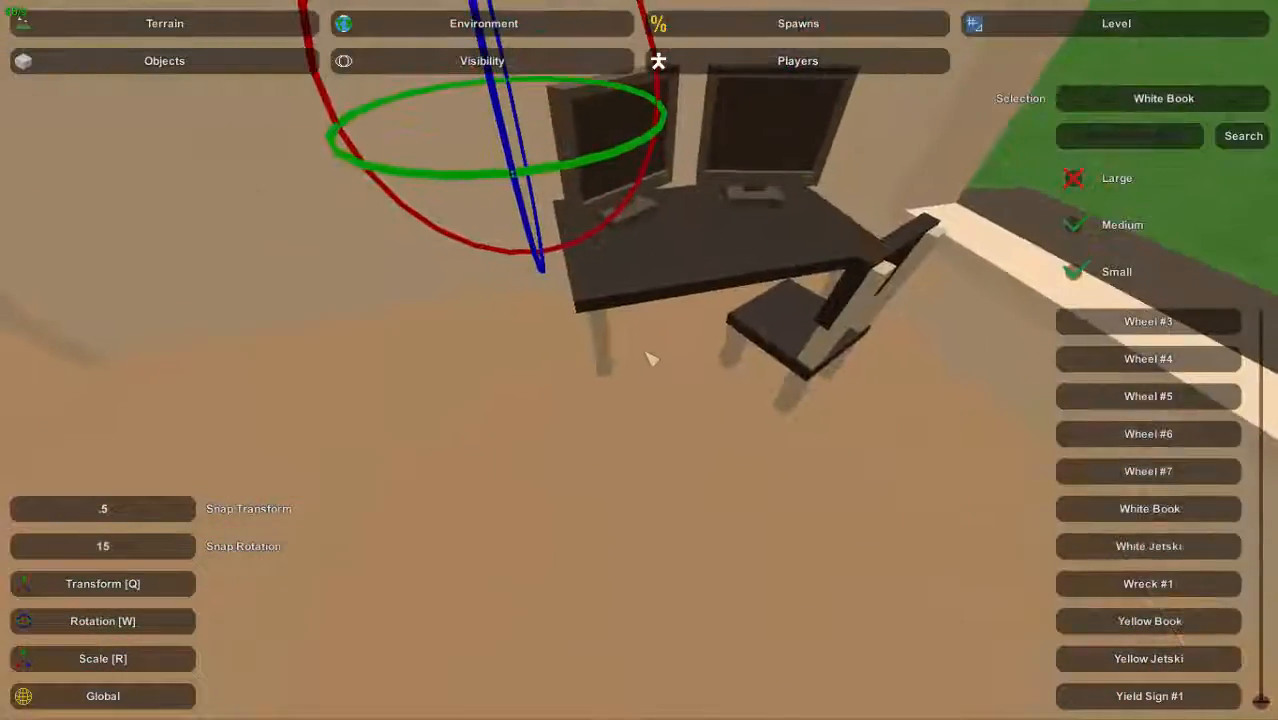
left_click(650, 335)
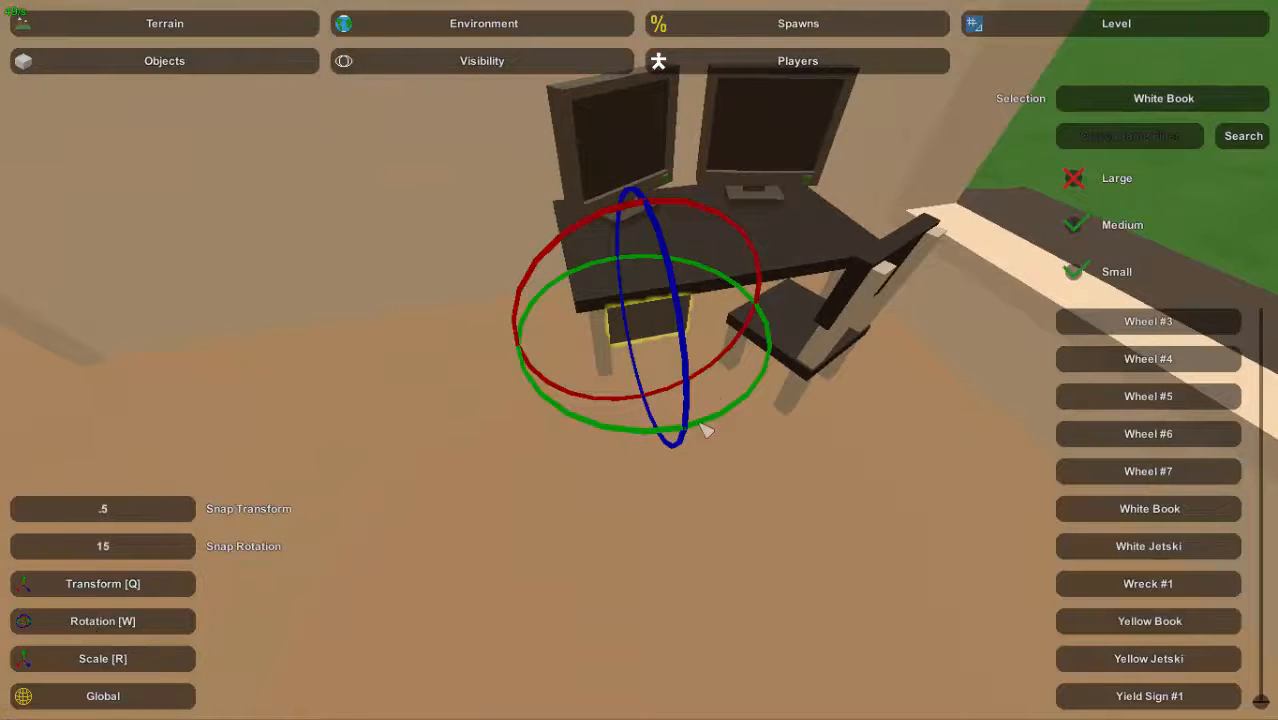
Turn the Computer #5 tower so its front faces the room and stand it just under the table's edge
left_click_drag(755, 410, 768, 424)
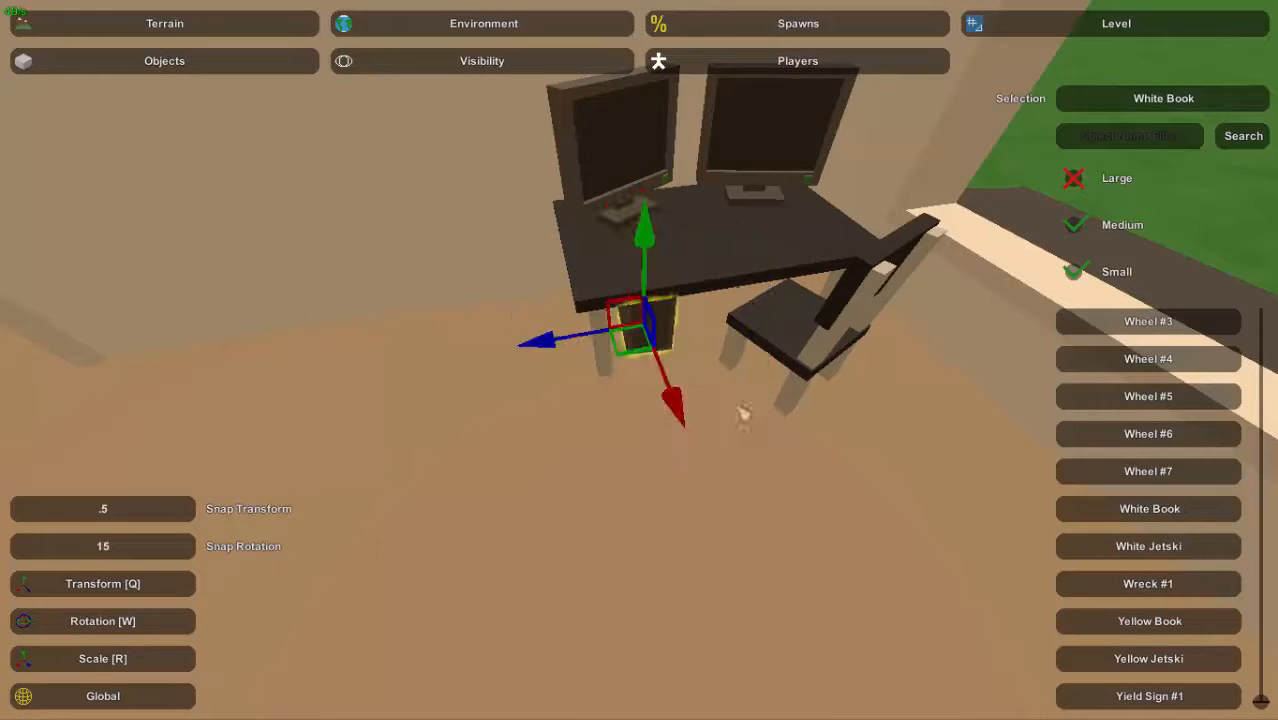
left_click(690, 347)
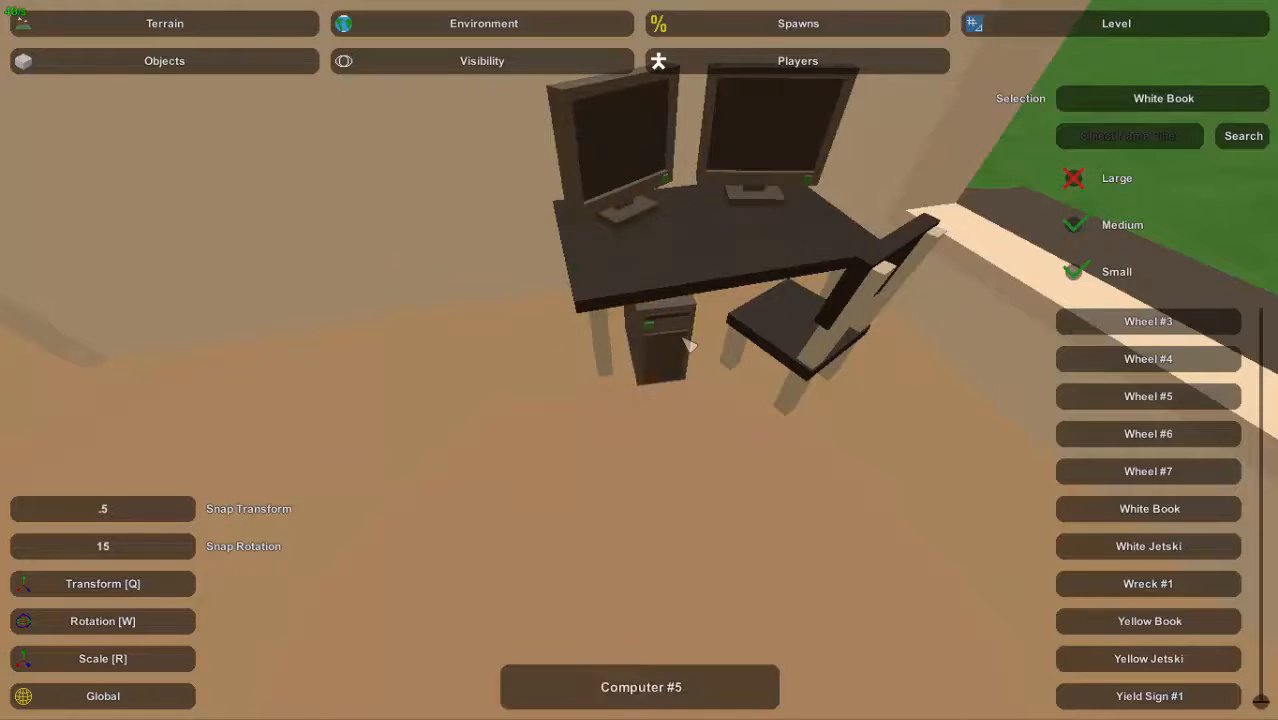
right_click_drag(708, 346, 706, 235)
right_click_drag(763, 344, 652, 319)
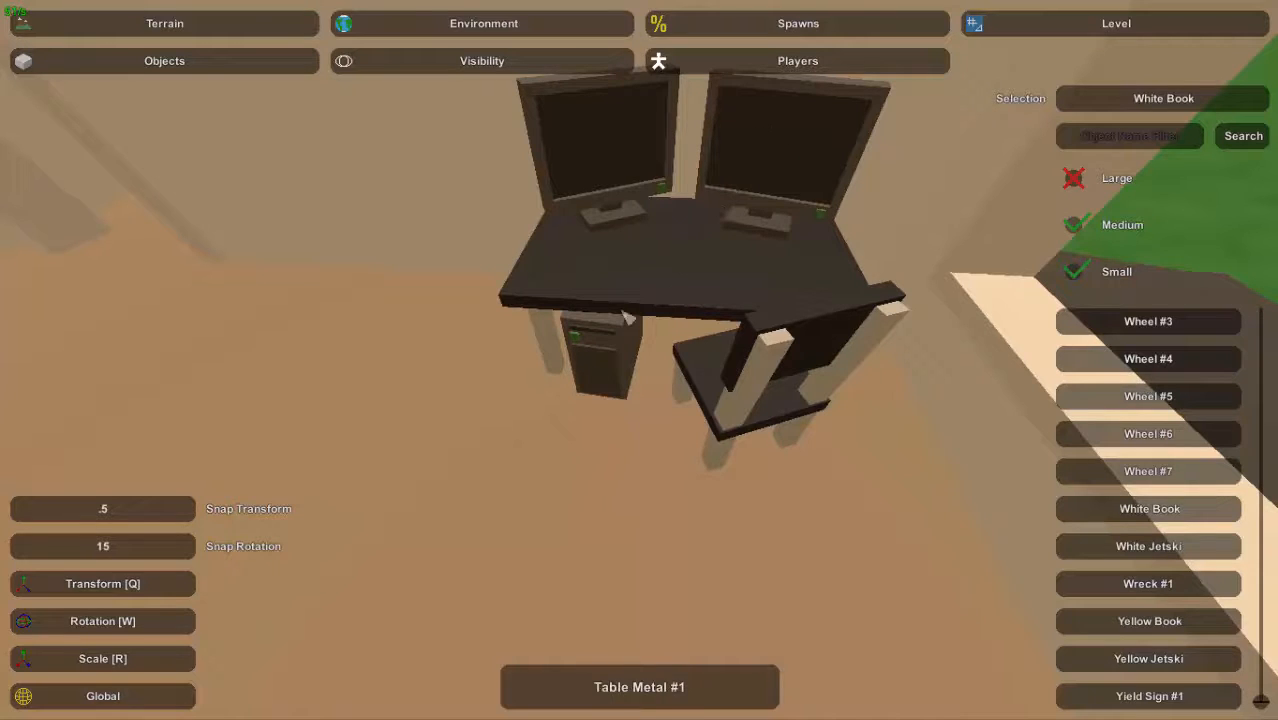
left_click(614, 352)
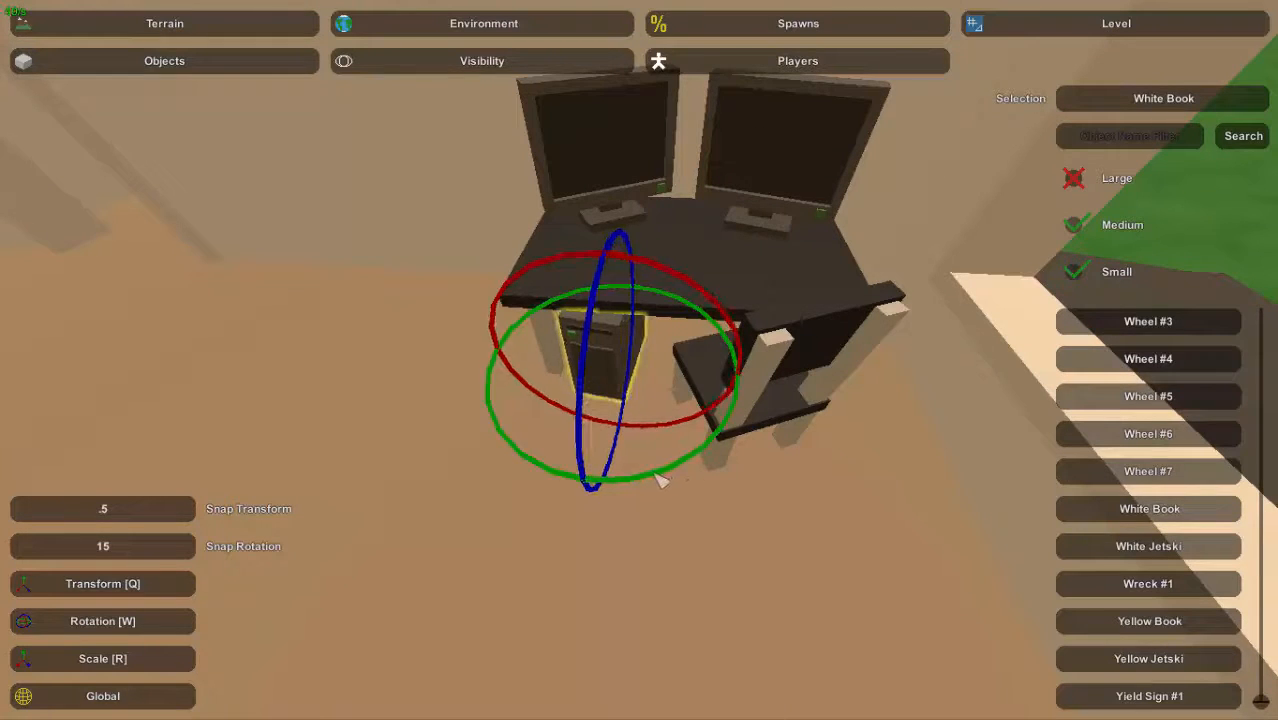
left_click(597, 359)
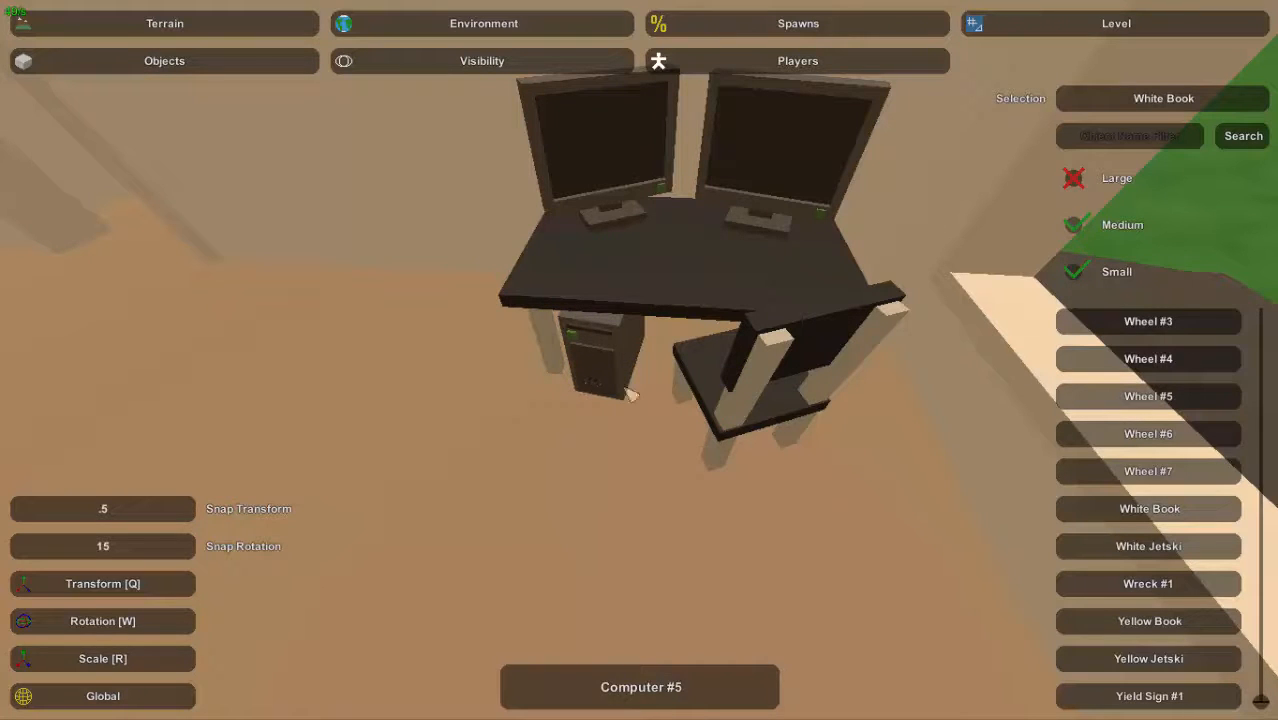
Look around the computer desk's room to check the remaining empty space
right_click_drag(627, 391, 320, 388)
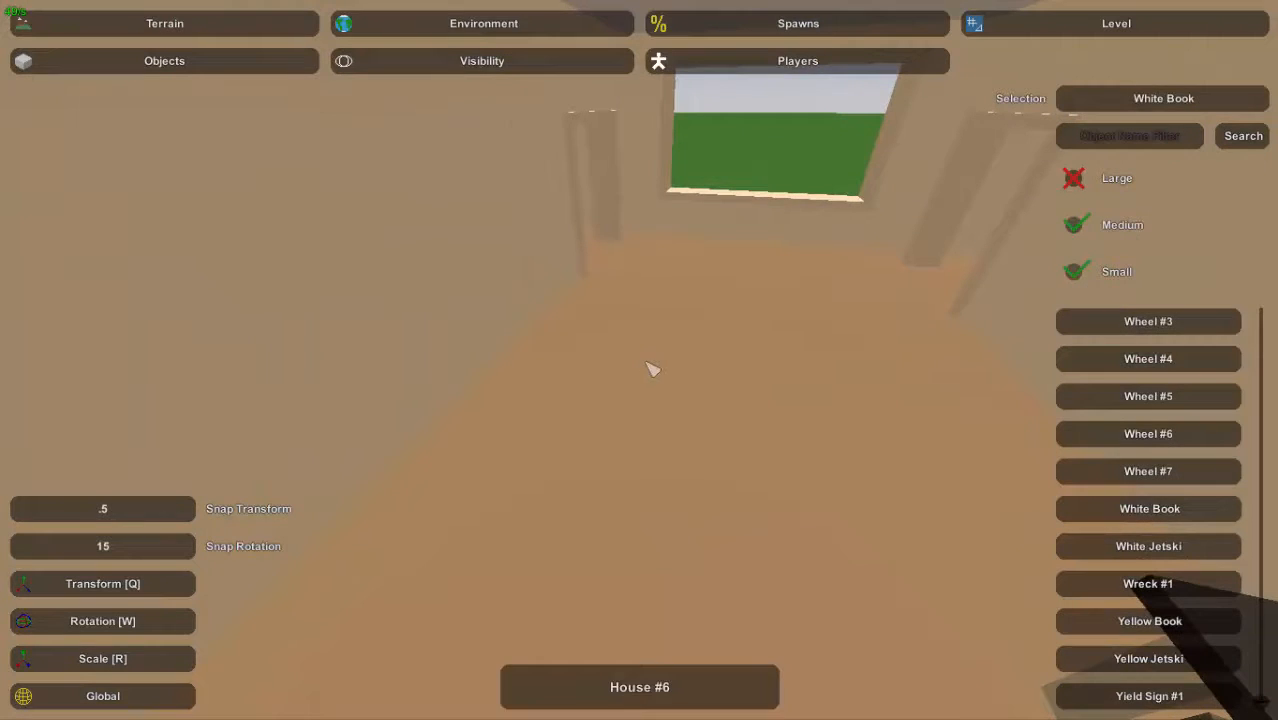
right_click_drag(647, 362, 725, 322)
key("s")
right_click_drag(590, 427, 415, 430)
right_click_drag(640, 360, 500, 360)
key("d")
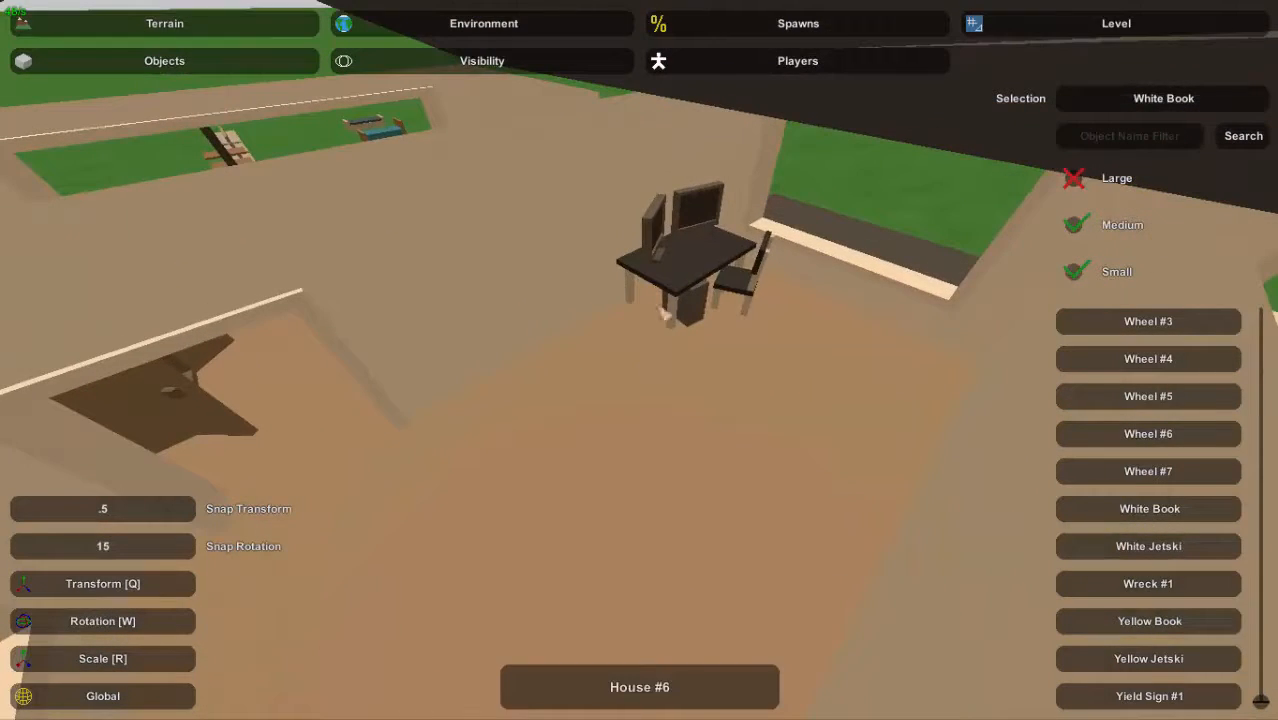
key("s")
right_click_drag(697, 305, 350, 275)
Copy the Files #1 filing cabinet from the outdoor props to the wall opposite the computer desk
key("w")
key("w")
right_click_drag(640, 360, 585, 500)
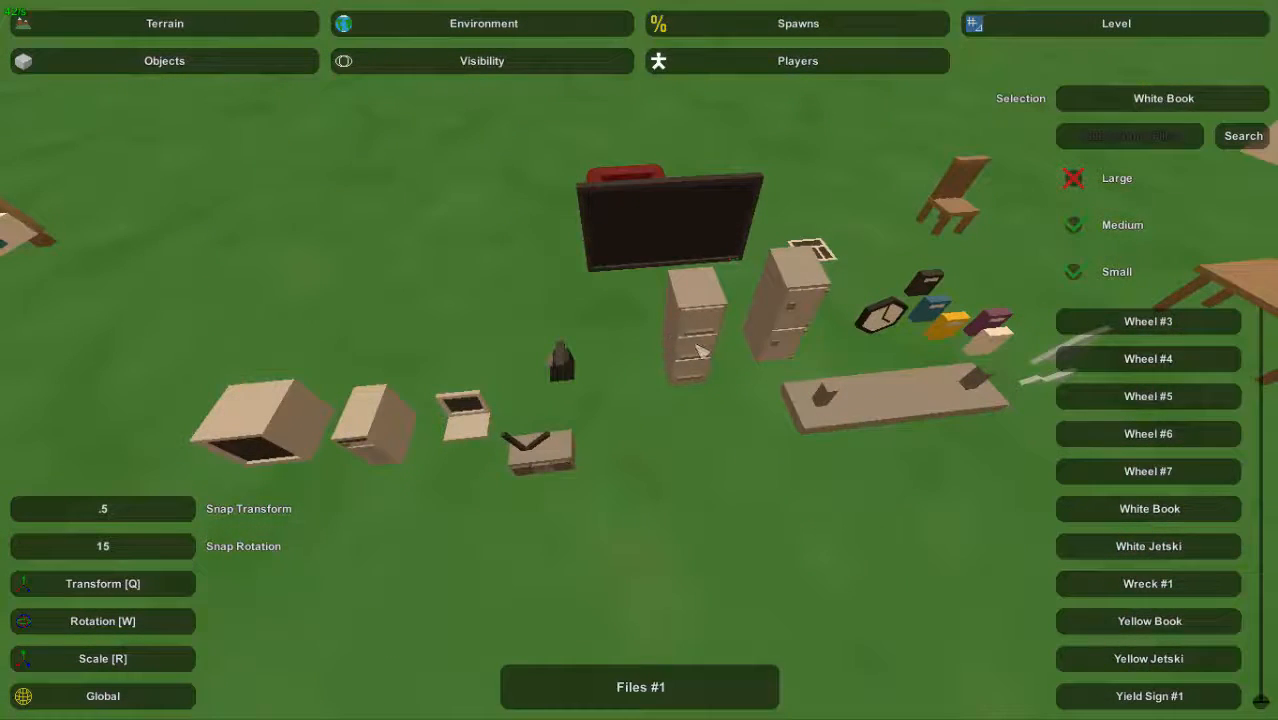
right_click_drag(696, 346, 570, 355)
key("d")
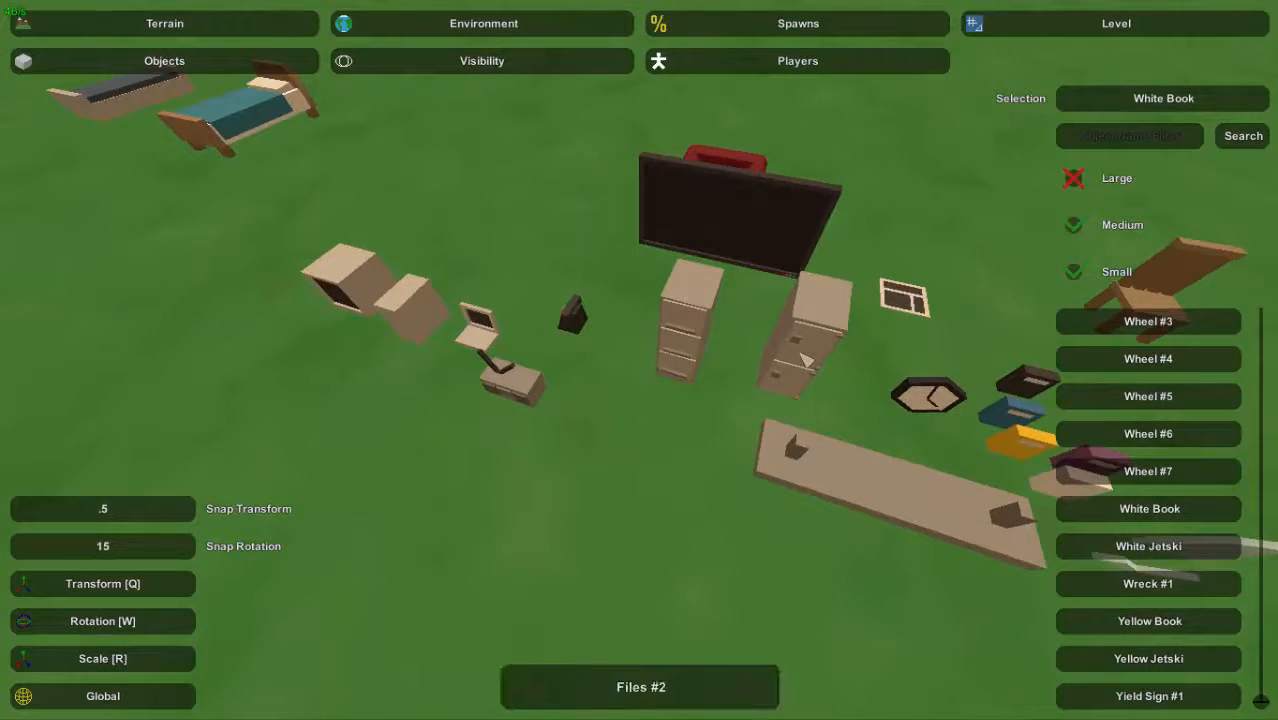
right_click_drag(732, 448, 930, 430)
key("w")
right_click_drag(640, 360, 600, 385)
key("e")
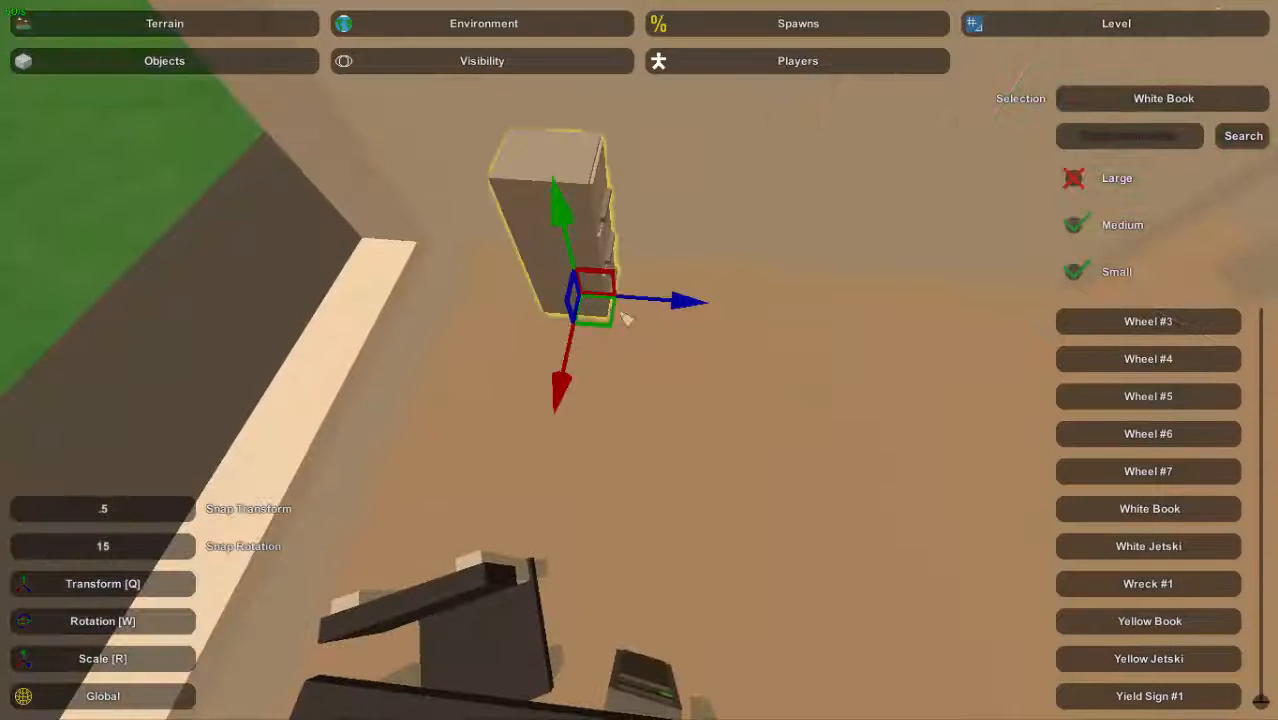
Turn the filing cabinet's drawers toward the desk and slide it along the wall into the window corner
left_click_drag(612, 420, 520, 430)
key("a")
right_click_drag(545, 438, 707, 377)
key("w")
left_click_drag(748, 388, 708, 392)
right_click_drag(698, 397, 643, 370)
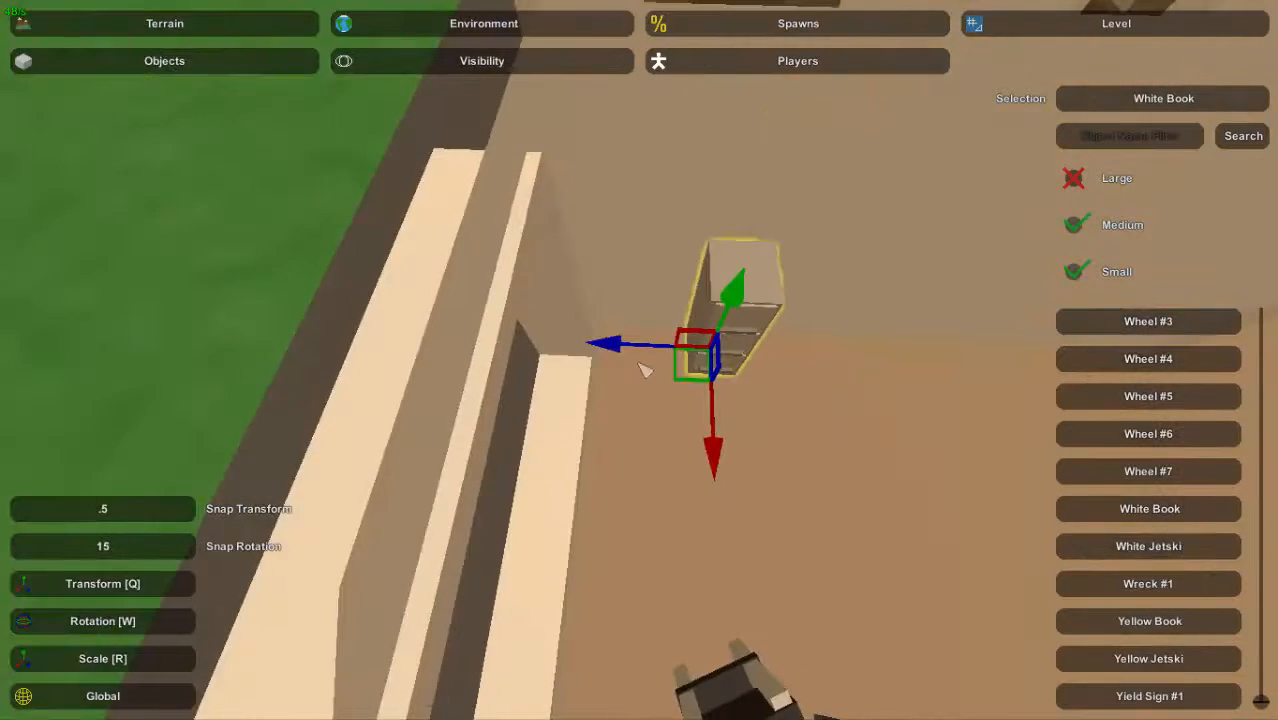
left_click_drag(627, 352, 573, 375)
right_click_drag(573, 375, 659, 368)
Duplicate the filing cabinet along the wall to form a row of four
key("d")
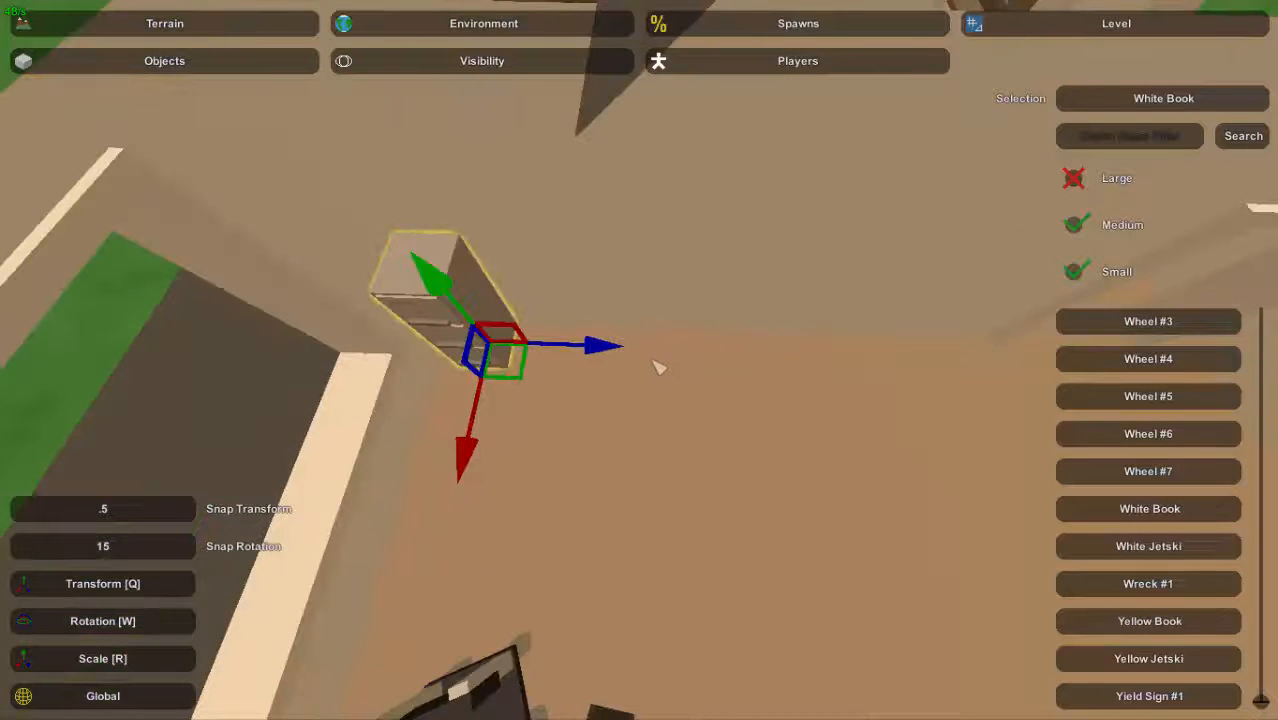
left_click_drag(610, 362, 729, 366)
right_click_drag(689, 366, 640, 366)
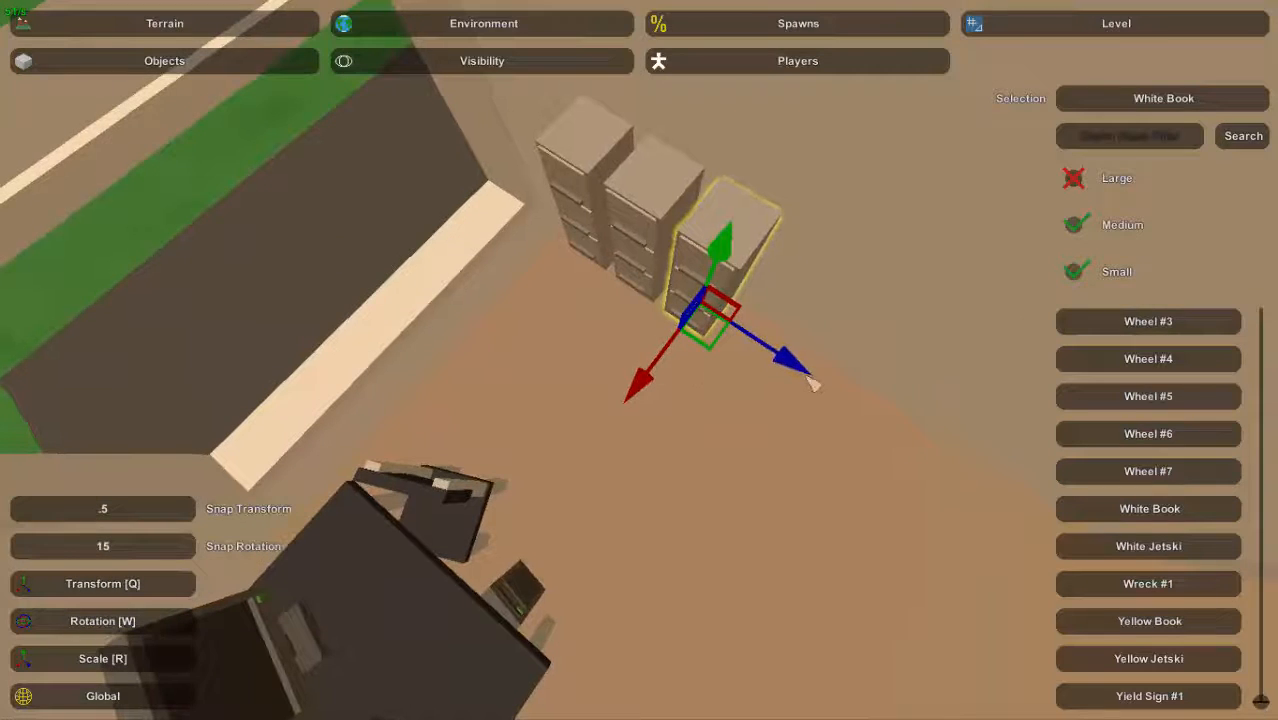
left_click_drag(793, 368, 844, 396)
right_click_drag(844, 396, 985, 395)
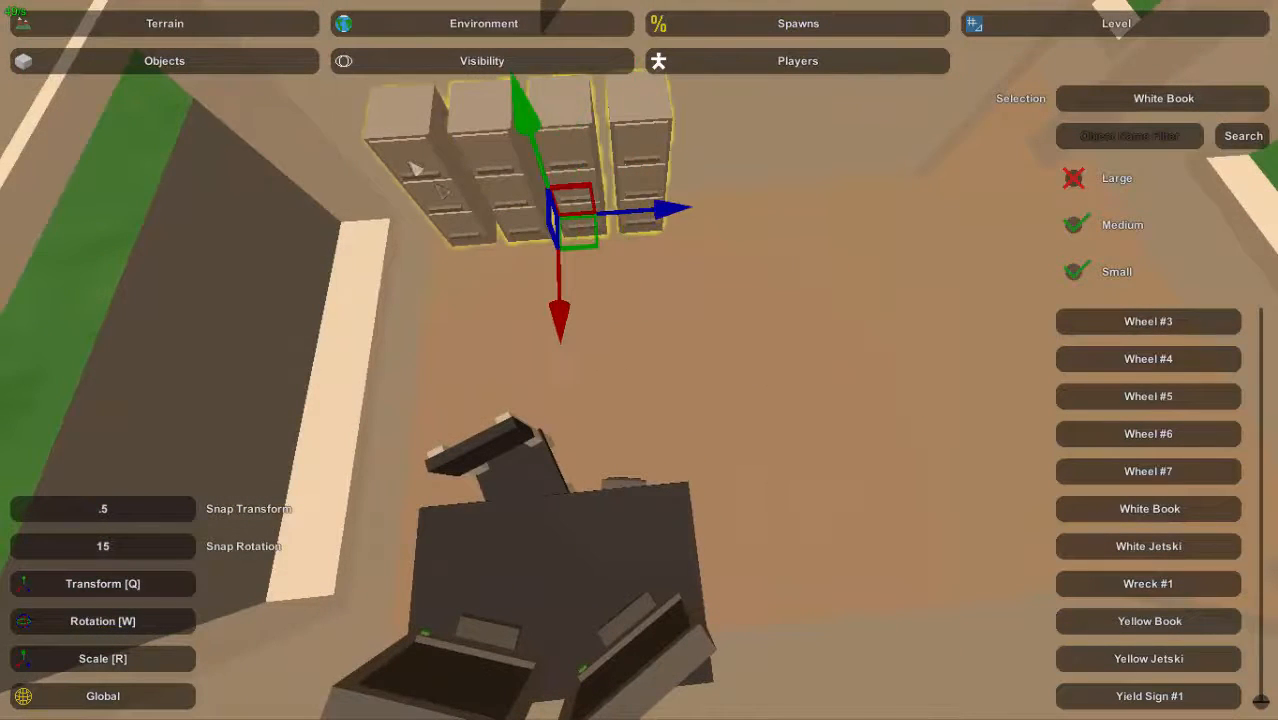
Select the filing cabinets and adjust the row's position along the wall by the window
key("a")
right_click_drag(438, 186, 644, 365)
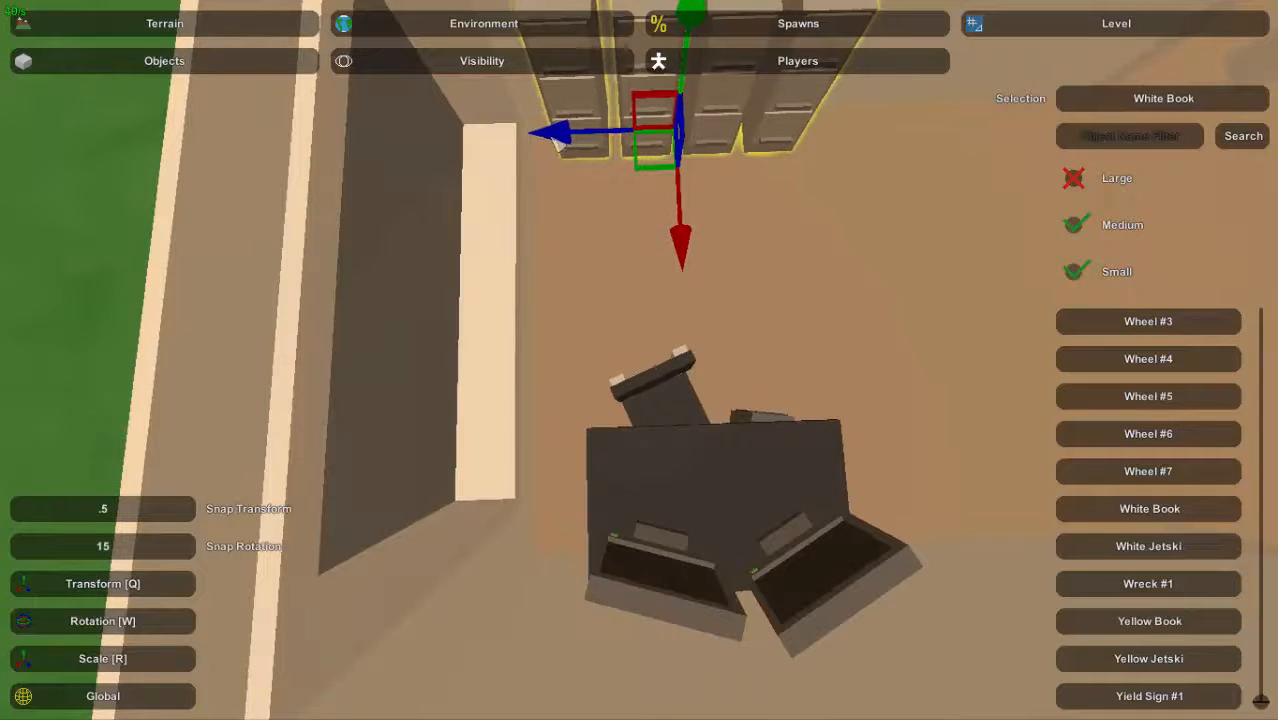
left_click_drag(560, 143, 568, 148)
left_click(588, 106)
Copy the floor lamp from the other room to the wall beside the computer desk
right_click_drag(588, 106, 850, 130)
right_click_drag(745, 399, 640, 210)
right_click_drag(640, 360, 625, 470)
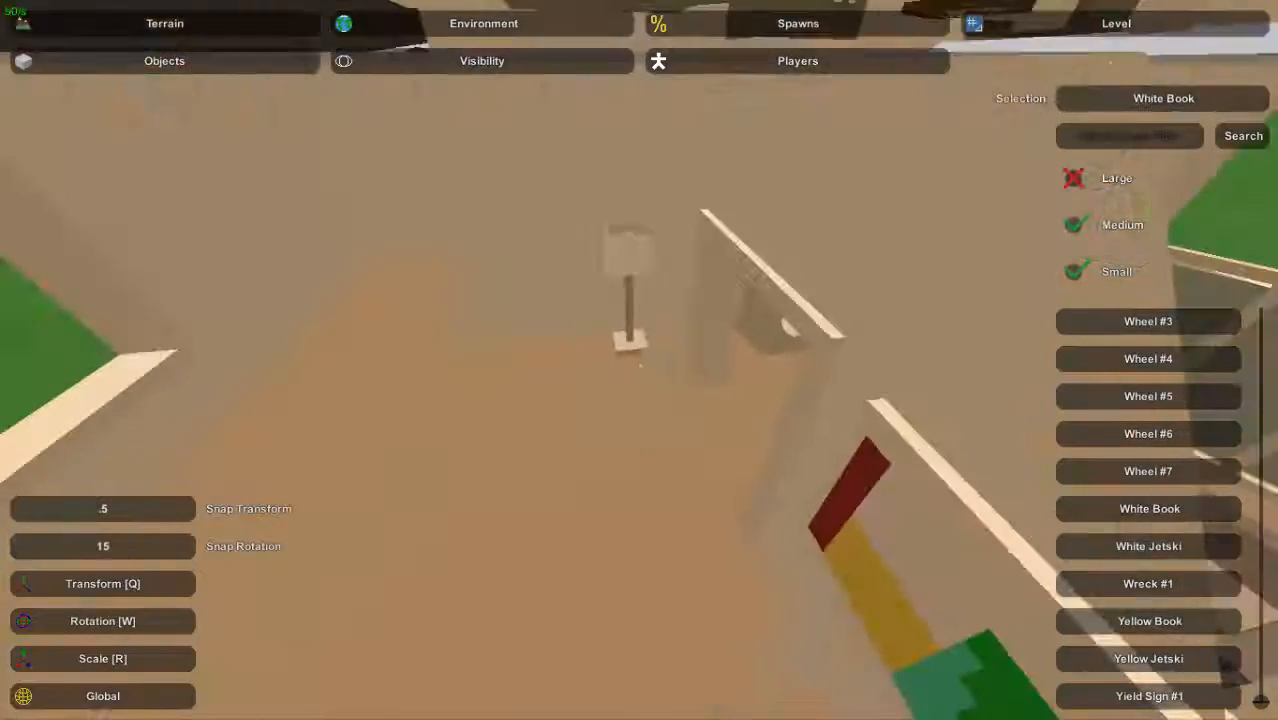
left_click(640, 357)
key("w")
mouse_move(640, 360)
right_mouse_down()
mouse_move(640, 330)
mouse_move(640, 400)
mouse_move(627, 348)
right_mouse_up()
double_click(640, 368)
key("w")
key("w")
right_click_drag(664, 439, 585, 420)
key("s")
right_click_drag(640, 360, 585, 395)
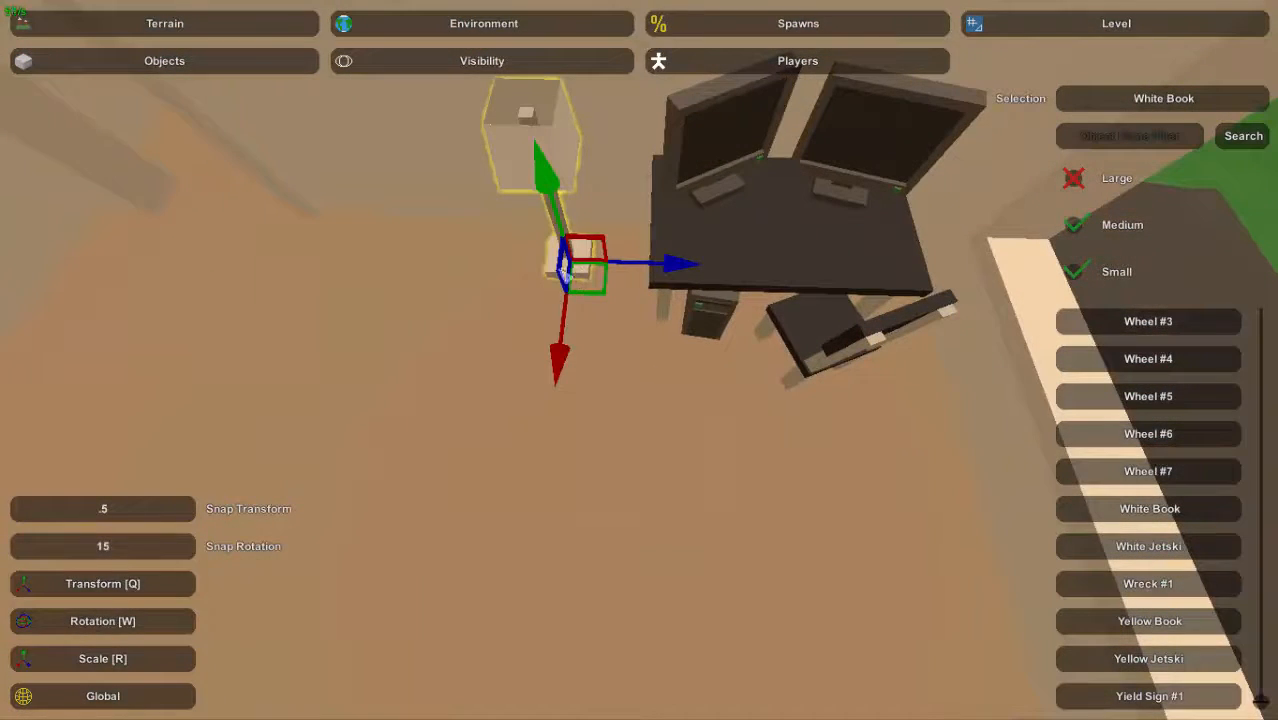
key("ctrl+v")
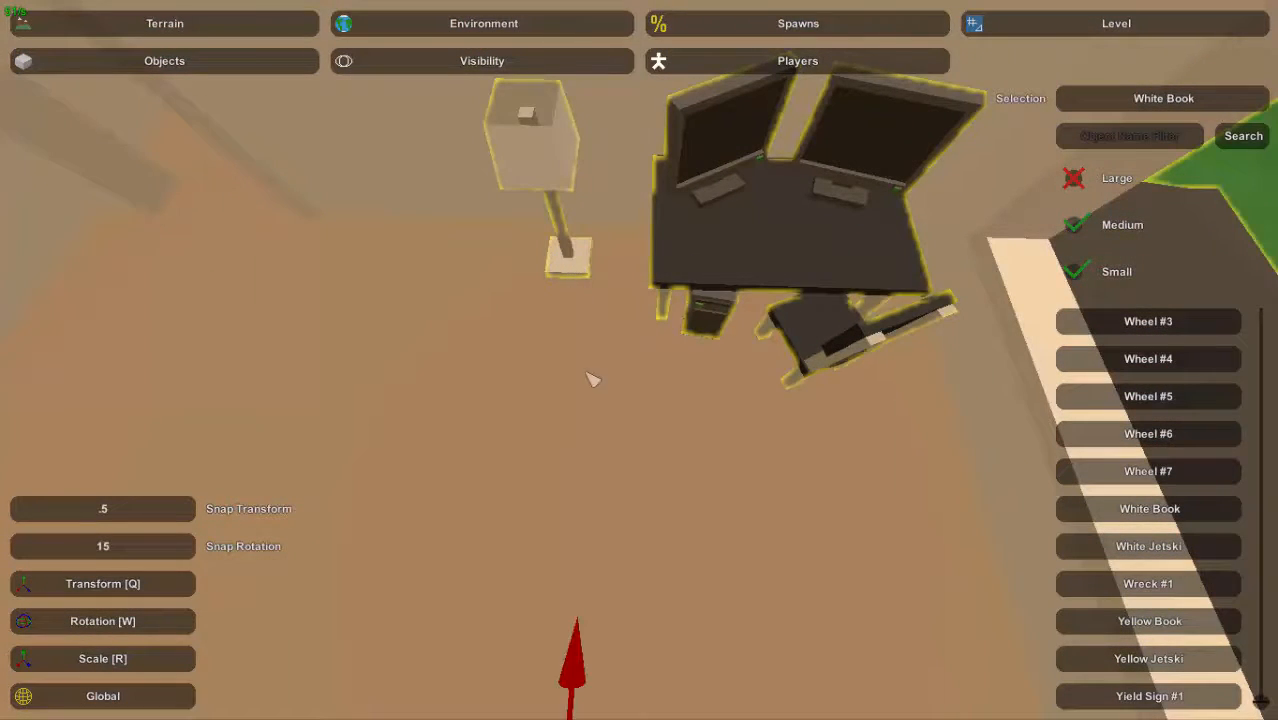
Copy the red armchair from the outdoor props into the office room near the filing cabinets
right_click_drag(591, 379, 120, 330)
key("w")
key("d")
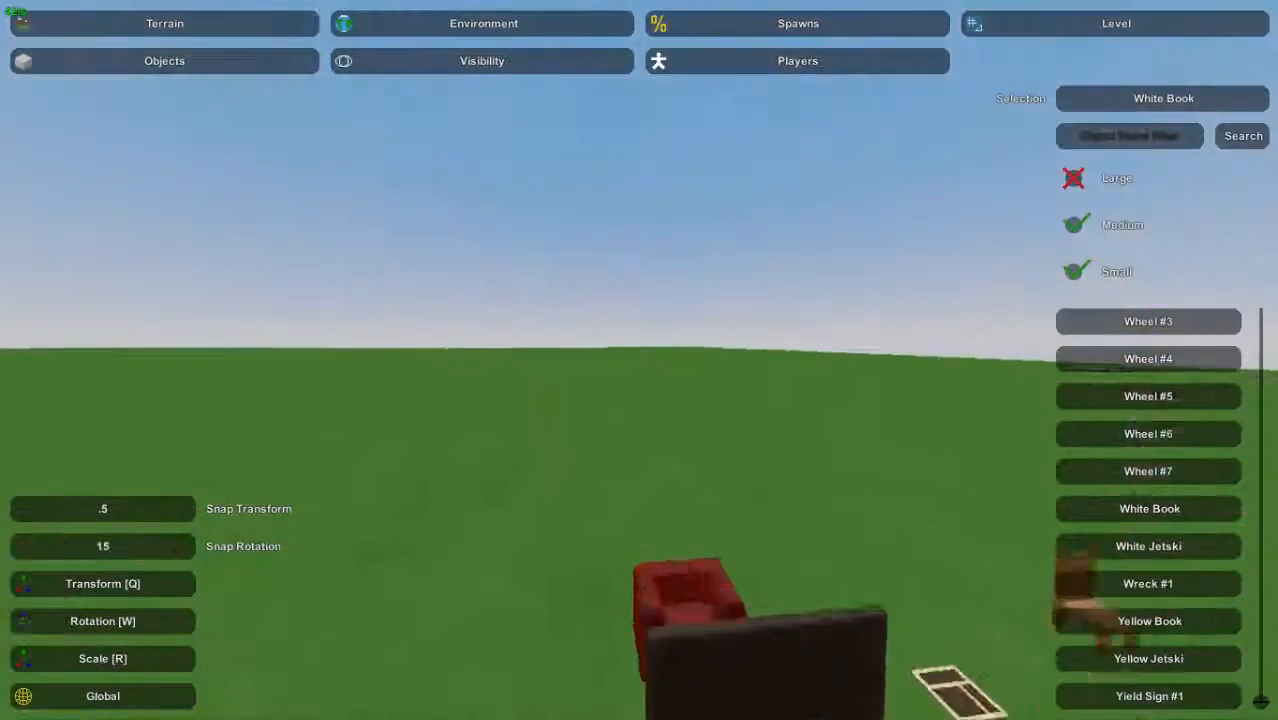
right_click_drag(635, 170, 648, 340)
left_click(664, 160)
key("s")
right_click_drag(664, 160, 690, 65)
key("w")
right_click_drag(639, 360, 860, 372)
key("e")
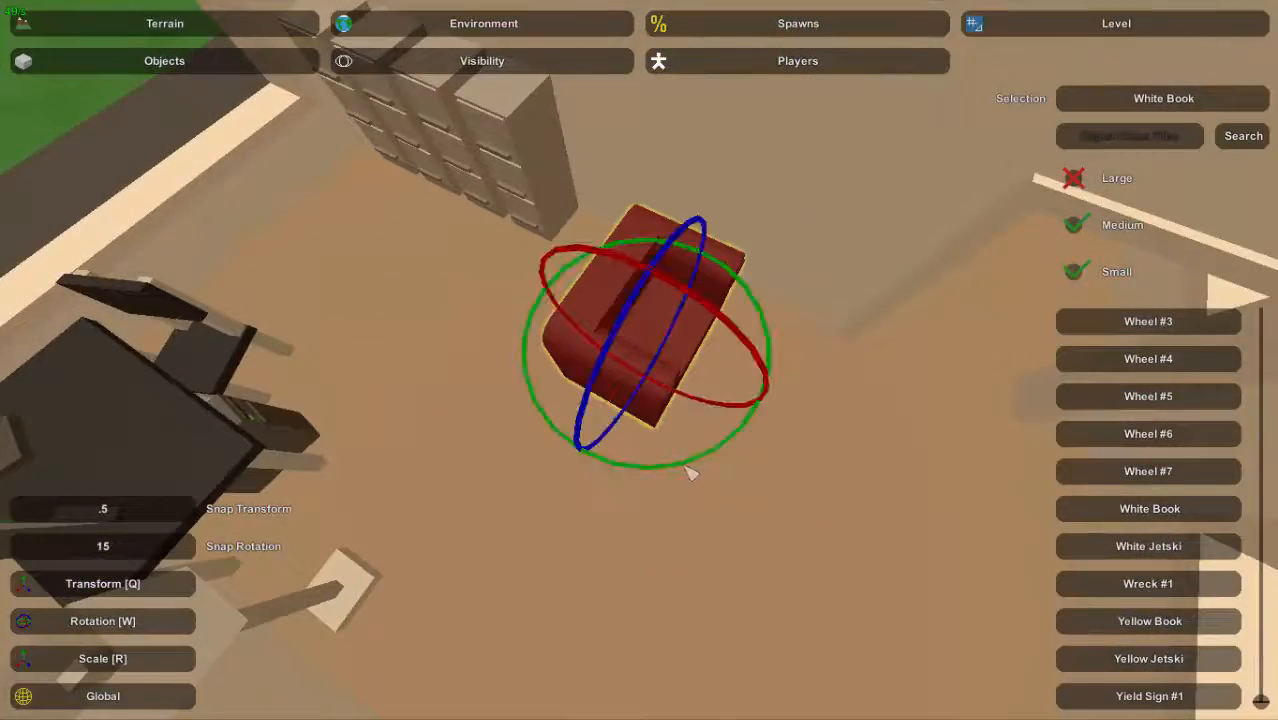
Turn the red armchair to face across the room and set it against the wall next to the filing cabinets
right_click_drag(602, 485, 410, 480)
key("w")
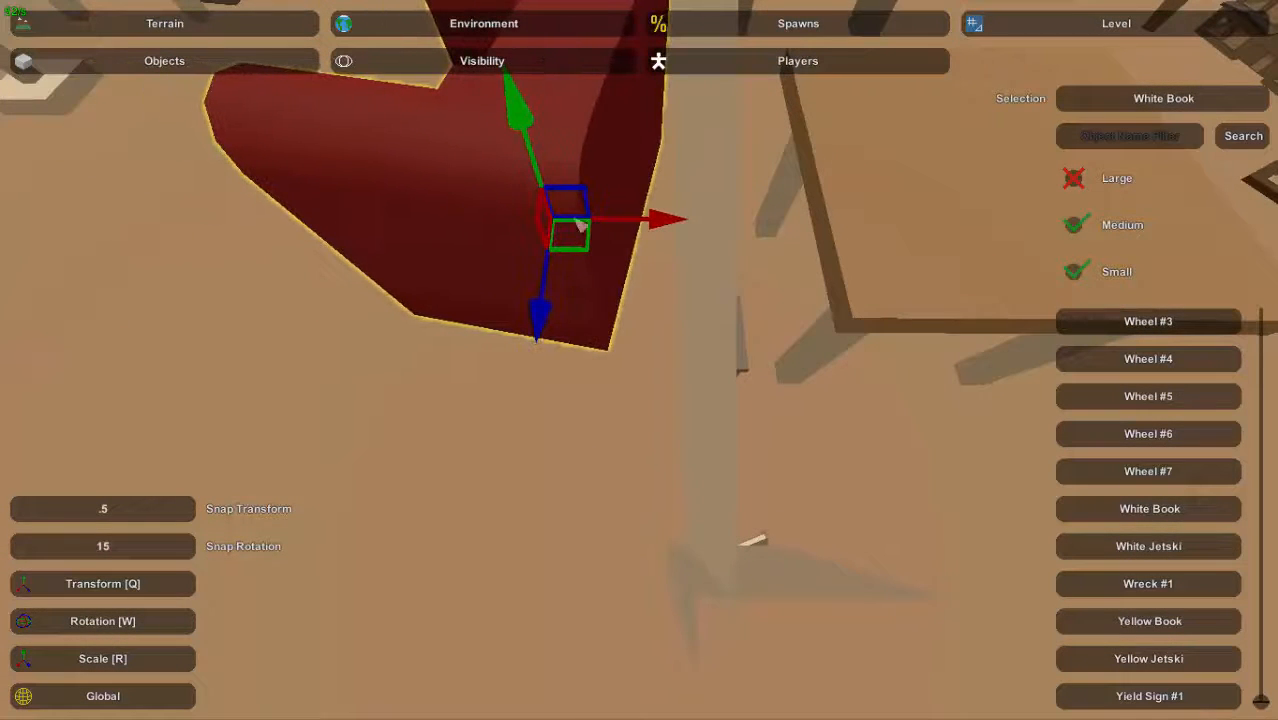
right_click_drag(428, 236, 340, 225)
key("s")
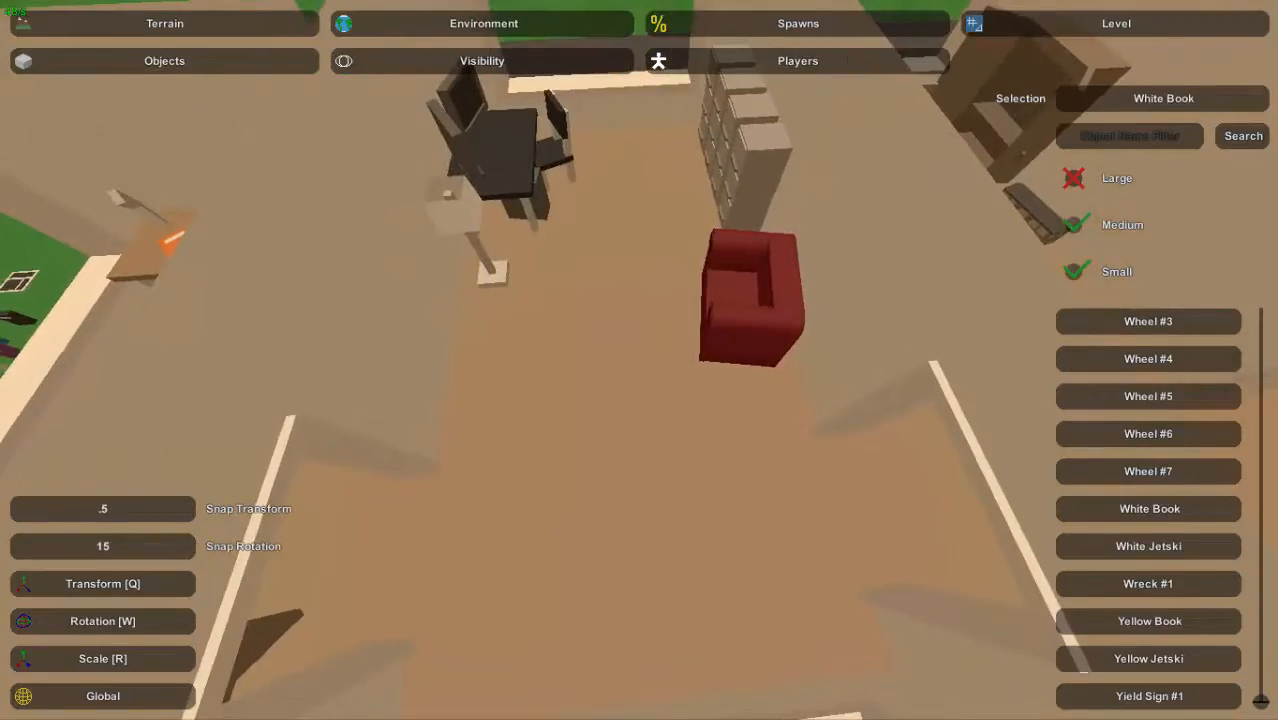
Copy the newspaper from the outdoor props onto the round table with the four chairs
key("w")
right_click_drag(639, 360, 470, 455)
key("s")
key("w")
key("w")
key("w")
key("w")
key("s")
key("w")
key("s")
key("e")
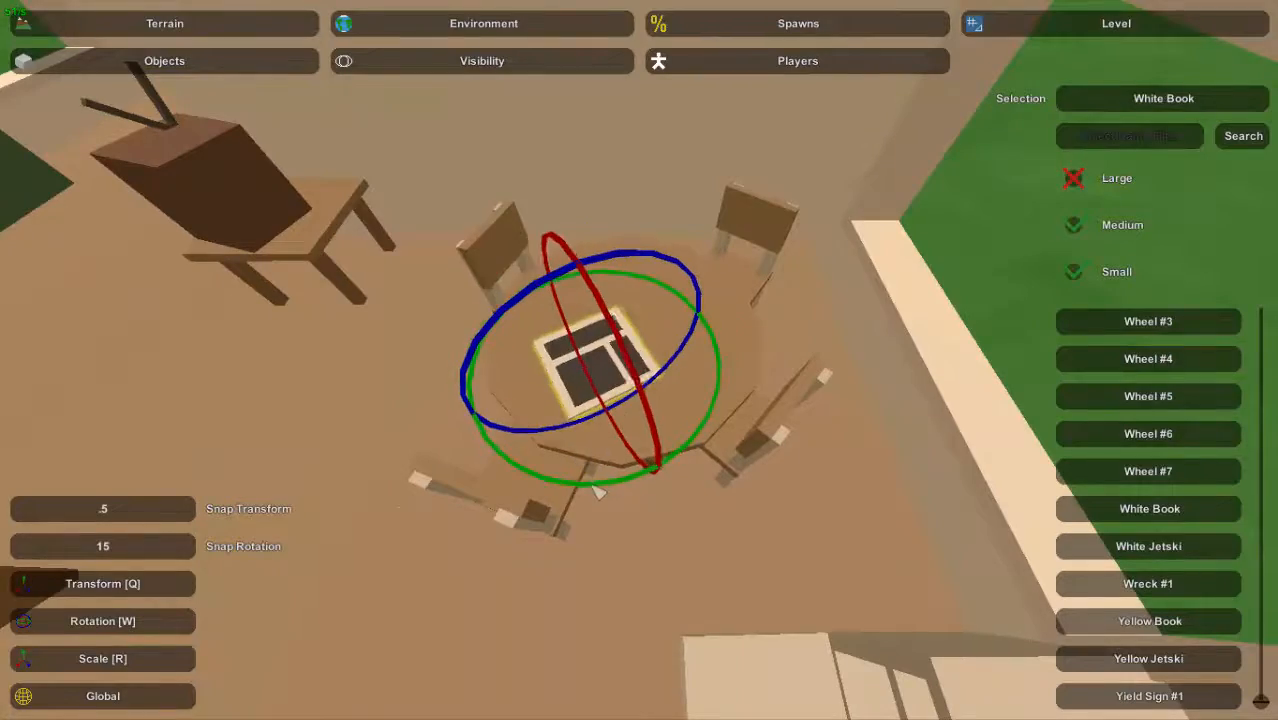
Copy the telephone from the outdoor props onto the small table beside the television
left_click(568, 402)
right_click_drag(568, 402, 735, 260)
key("w")
key("w")
right_click_drag(640, 360, 590, 510)
key("w")
right_click_drag(690, 267, 740, 195)
key("w")
right_click_drag(640, 360, 730, 420)
key("s")
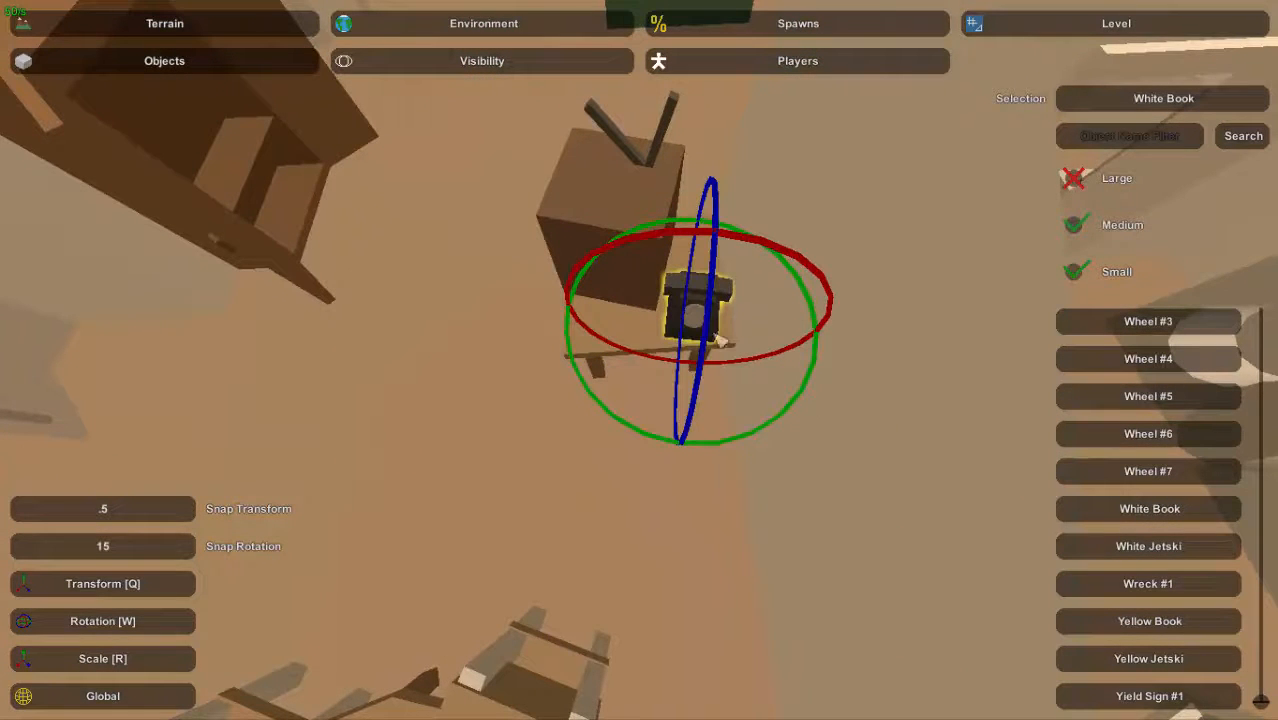
Copy the round clock from the outdoor props and mount it facing the room on the wall behind the round table
key("w")
right_click_drag(724, 340, 660, 205)
right_click_drag(640, 360, 420, 360)
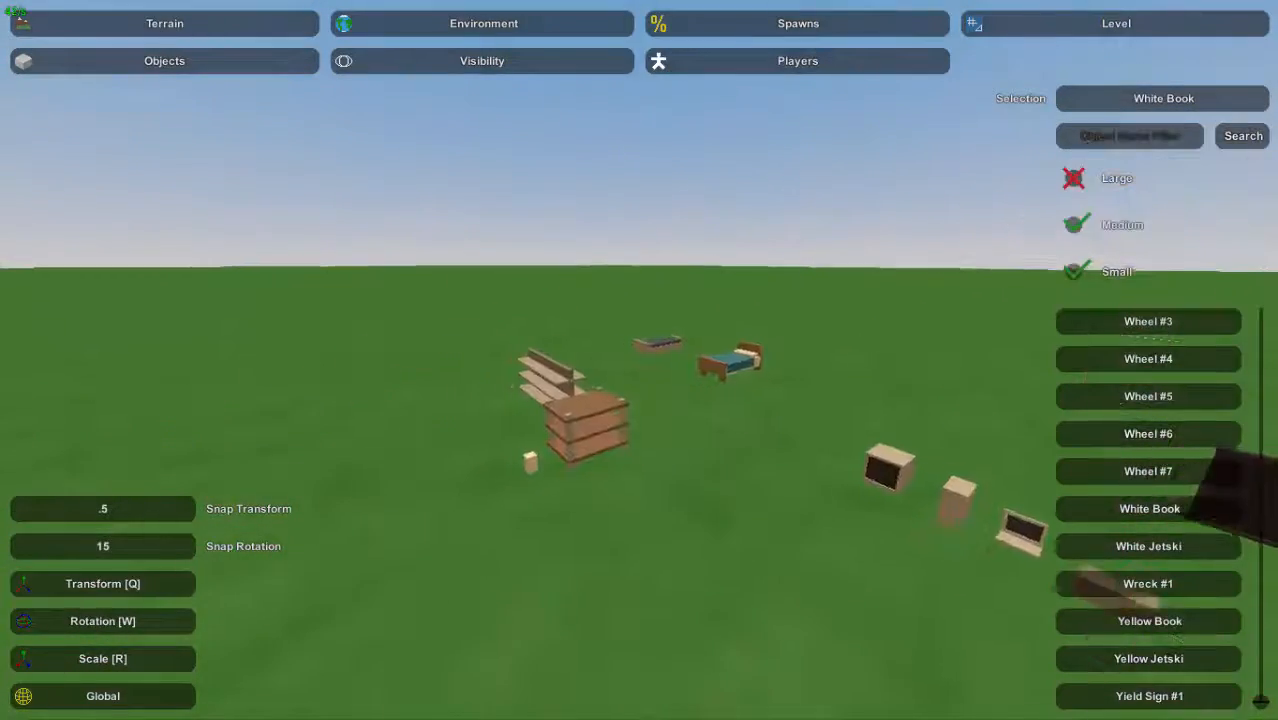
right_click_drag(640, 360, 420, 365)
key("w")
key("w")
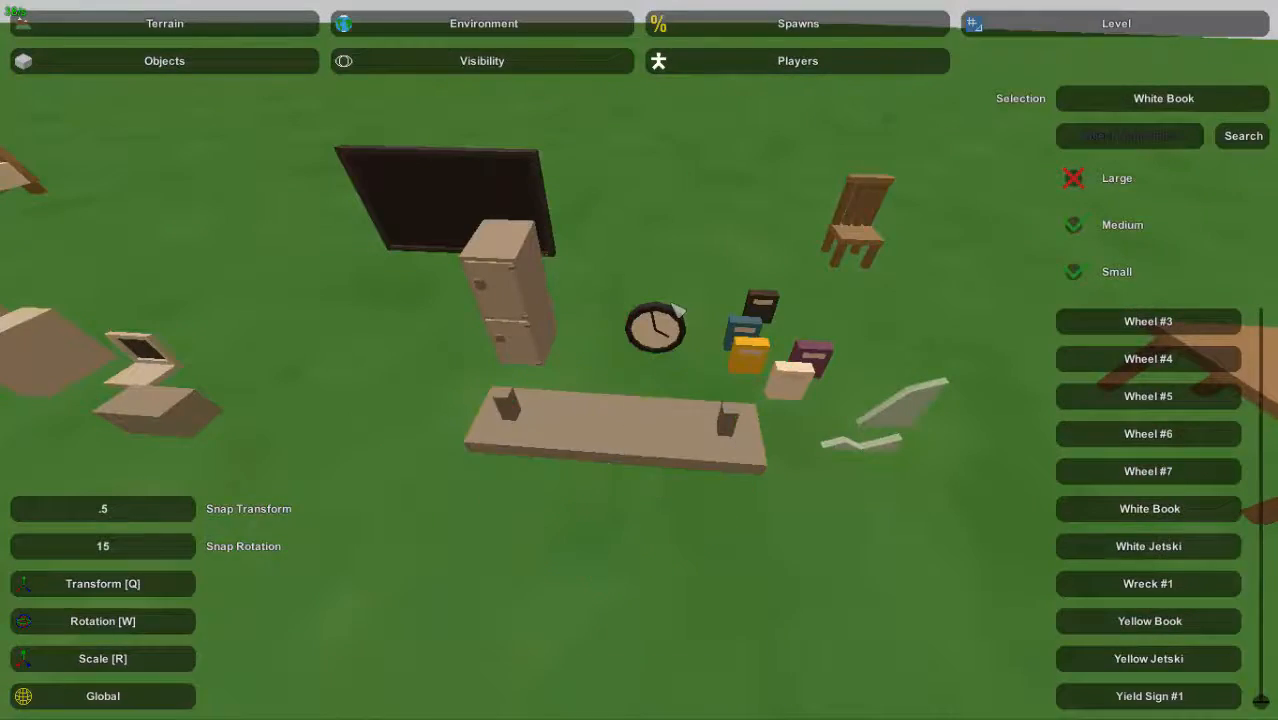
key("w")
right_click_drag(672, 330, 770, 235)
right_click_drag(645, 370, 790, 370)
key("w")
key("e")
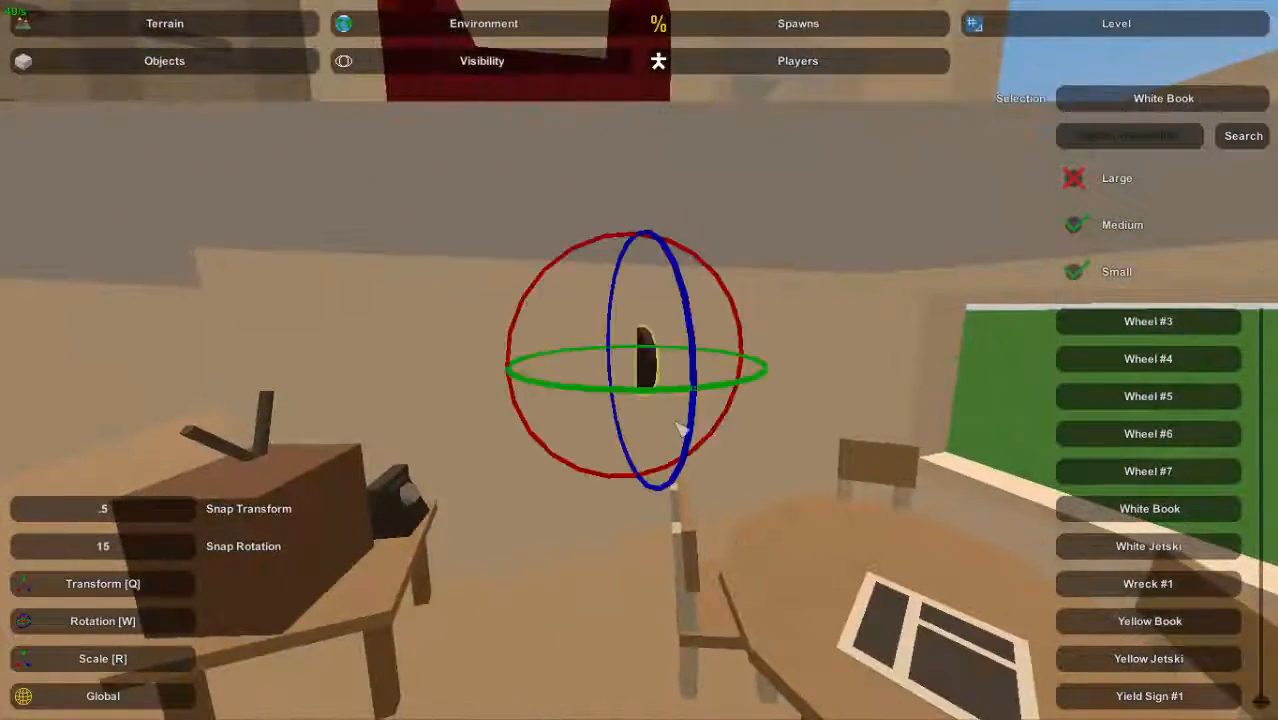
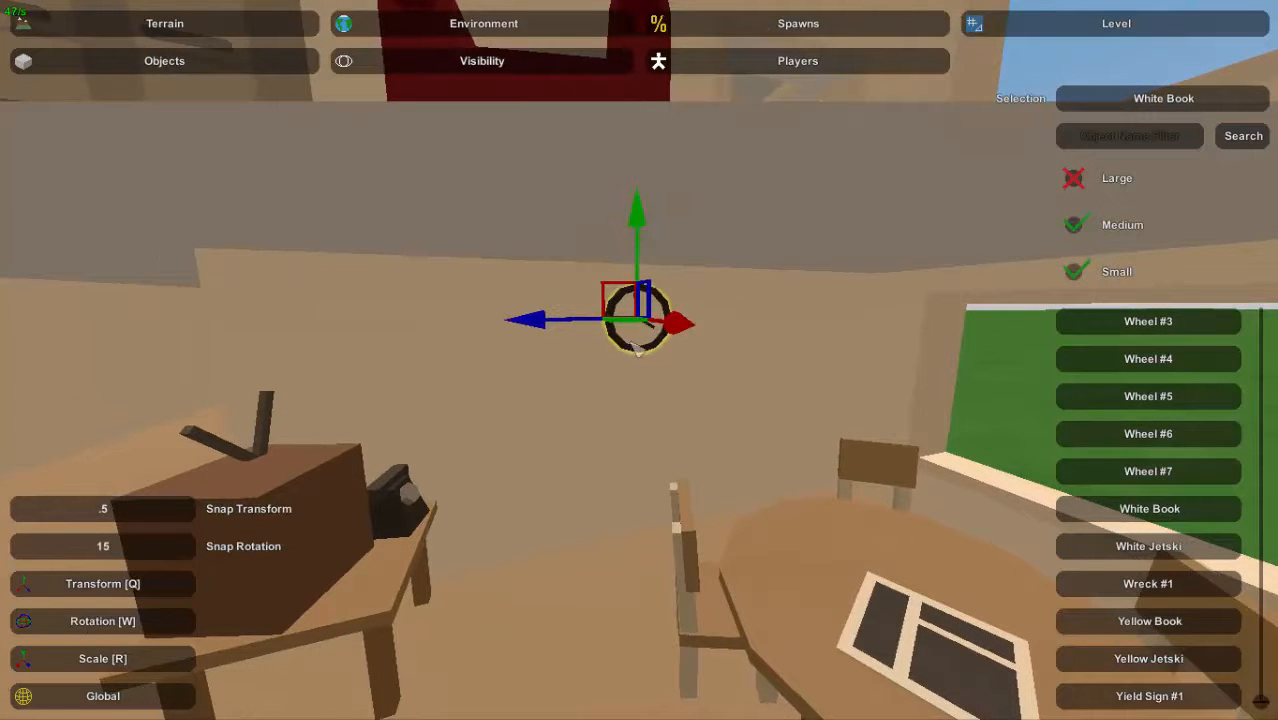
Copy the long ceiling light from the outdoor props to the kitchen ceiling
key("s")
right_click_drag(660, 354, 590, 362)
key("w")
key("w")
key("w")
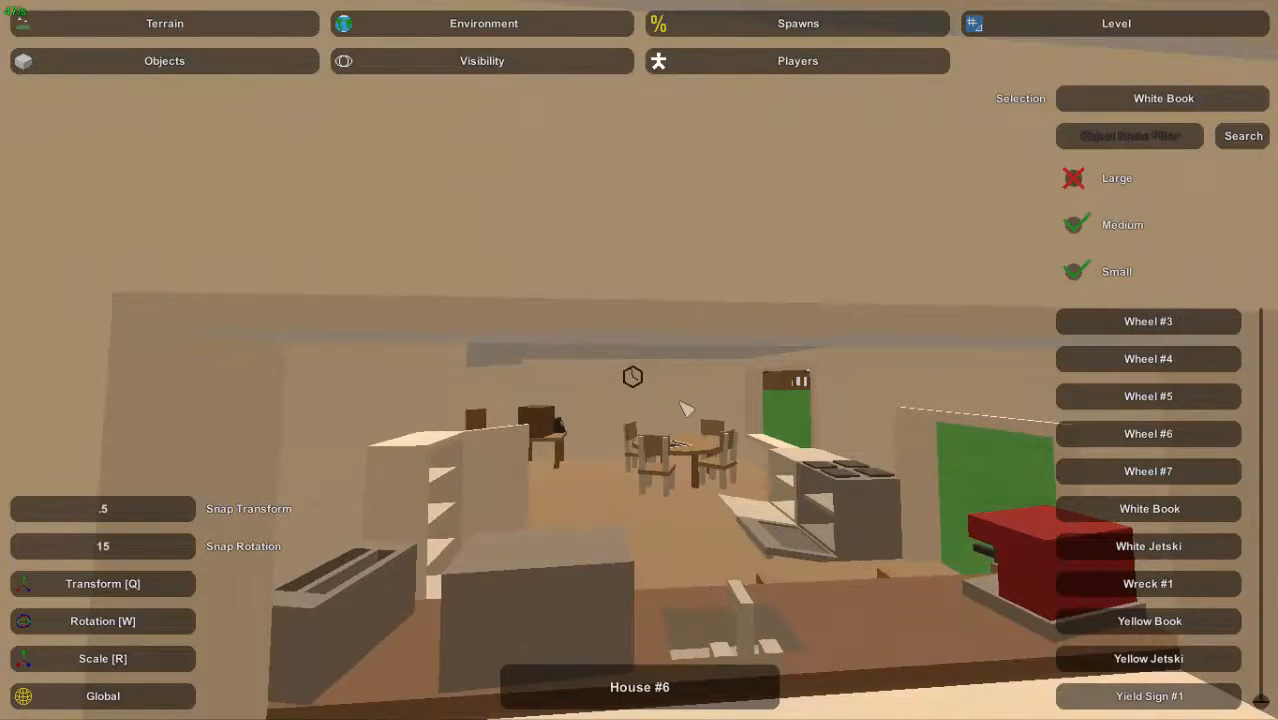
right_click_drag(686, 409, 500, 560)
key("w")
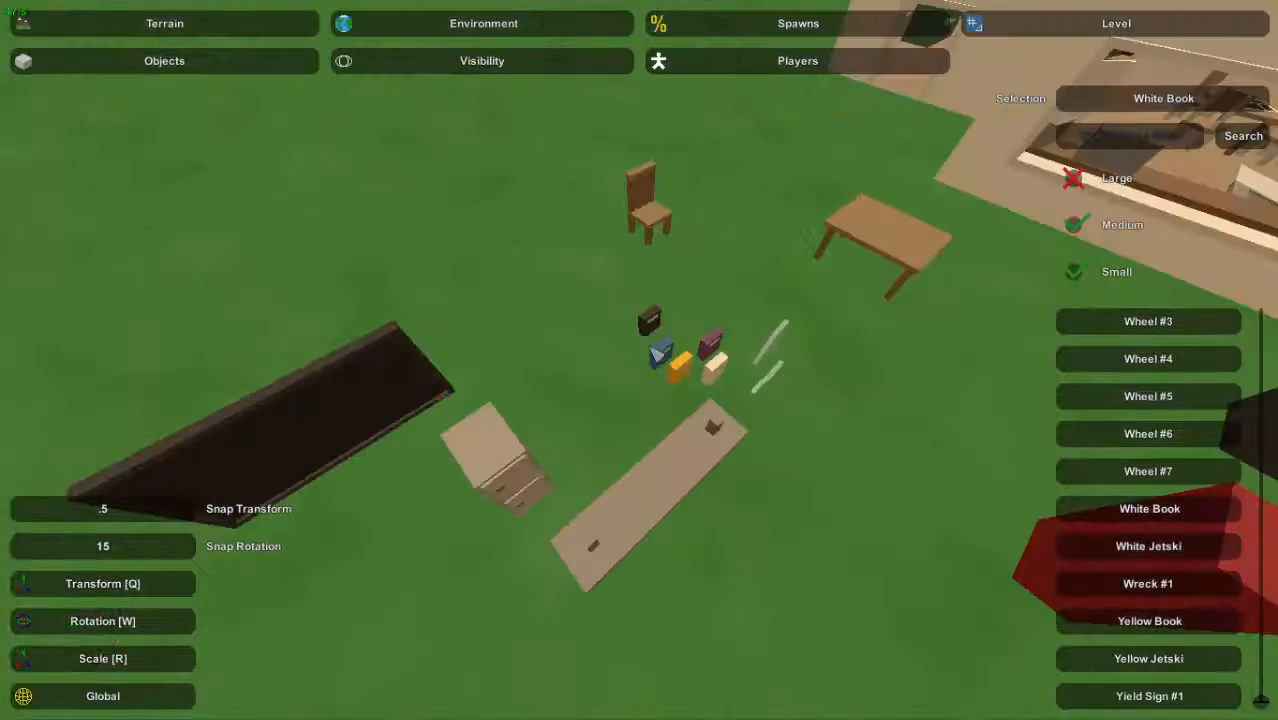
right_click_drag(897, 415, 910, 470)
right_click_drag(601, 330, 765, 170)
key("w")
key("s")
right_click_drag(670, 440, 651, 372)
key("w")
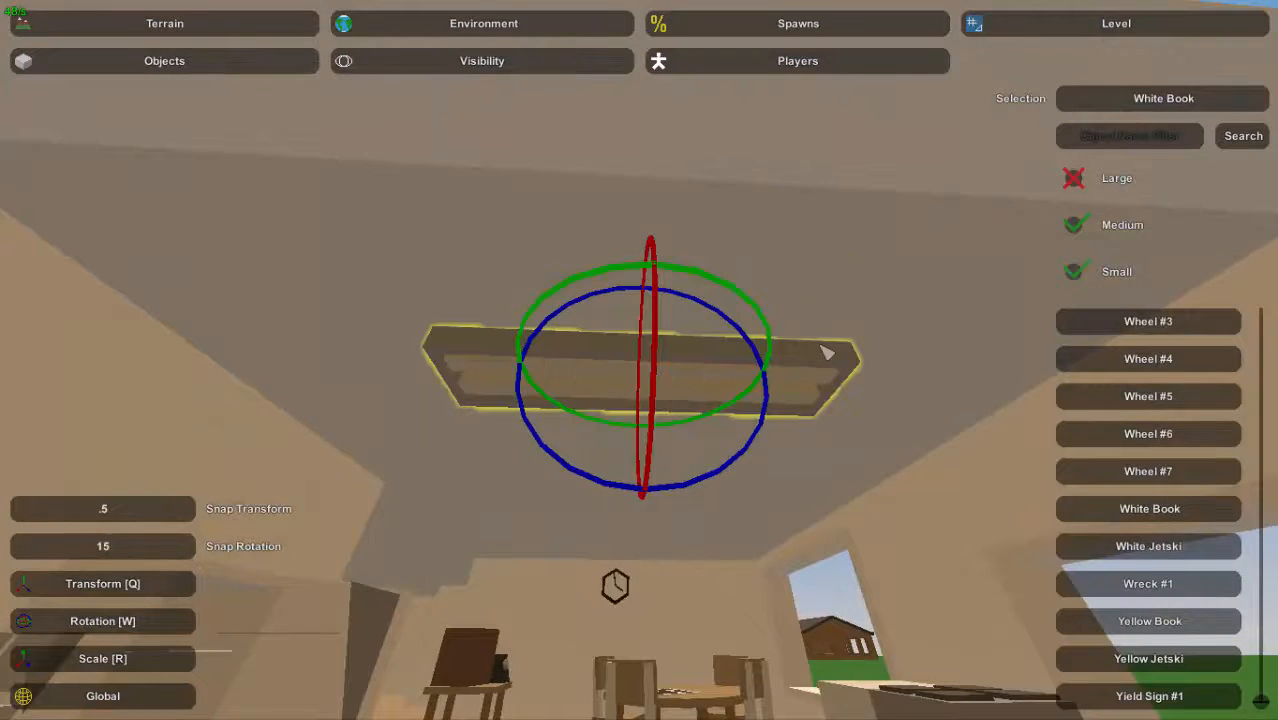
Adjust the long light's position against the kitchen ceiling
key("s")
right_click_drag(825, 358, 855, 320)
key("w")
right_click_drag(993, 698, 792, 395)
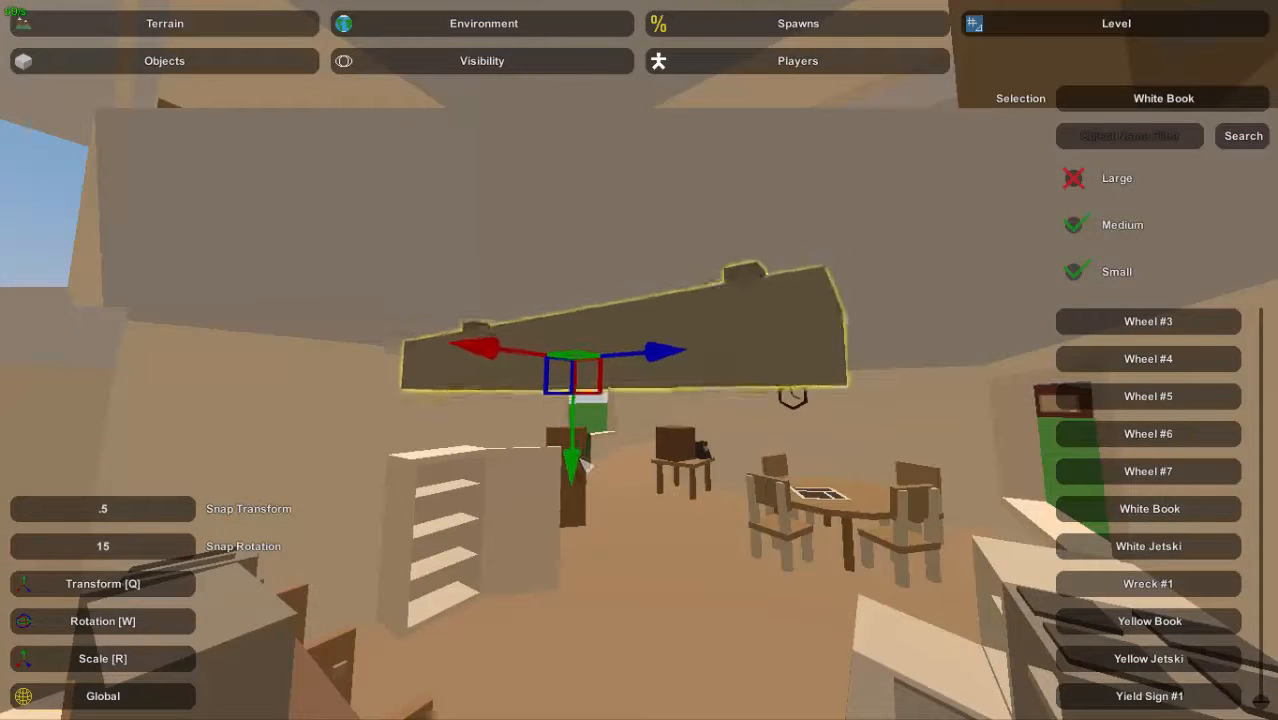
key("s")
Add another ceiling light and slide it along the ceiling toward the dining table area
right_click_drag(580, 473, 500, 620)
right_click_drag(639, 360, 610, 435)
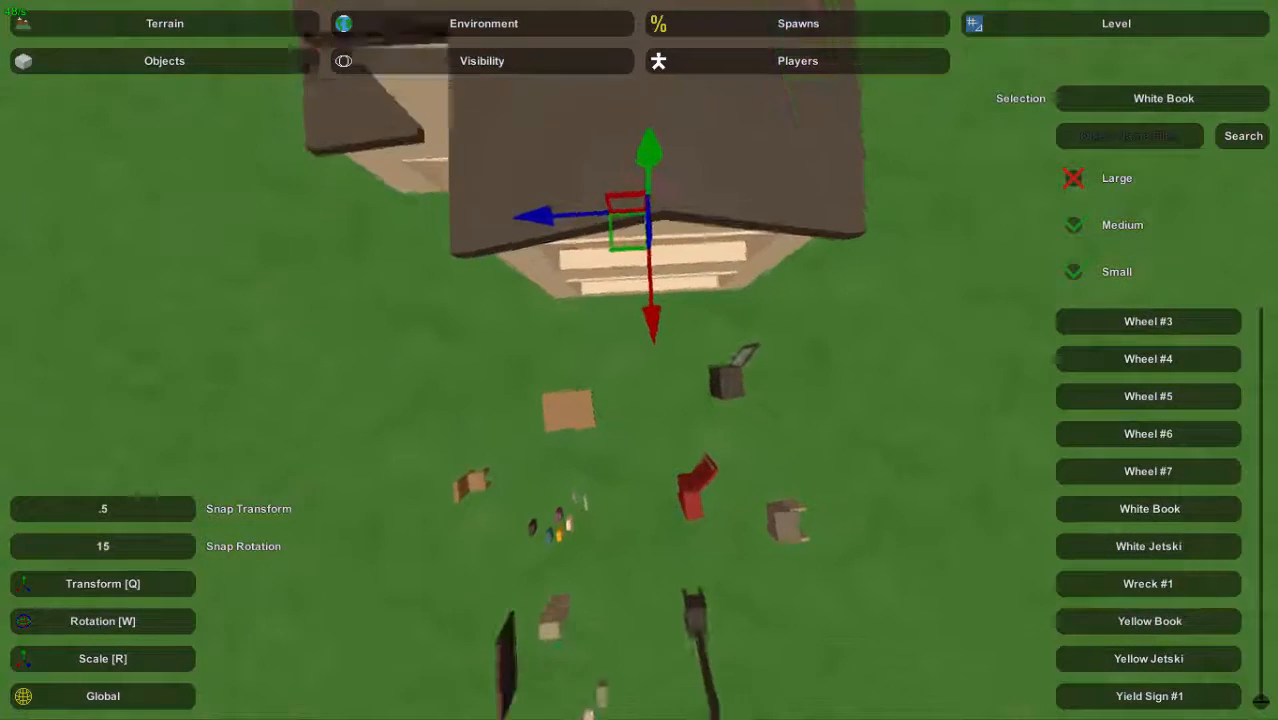
key("s")
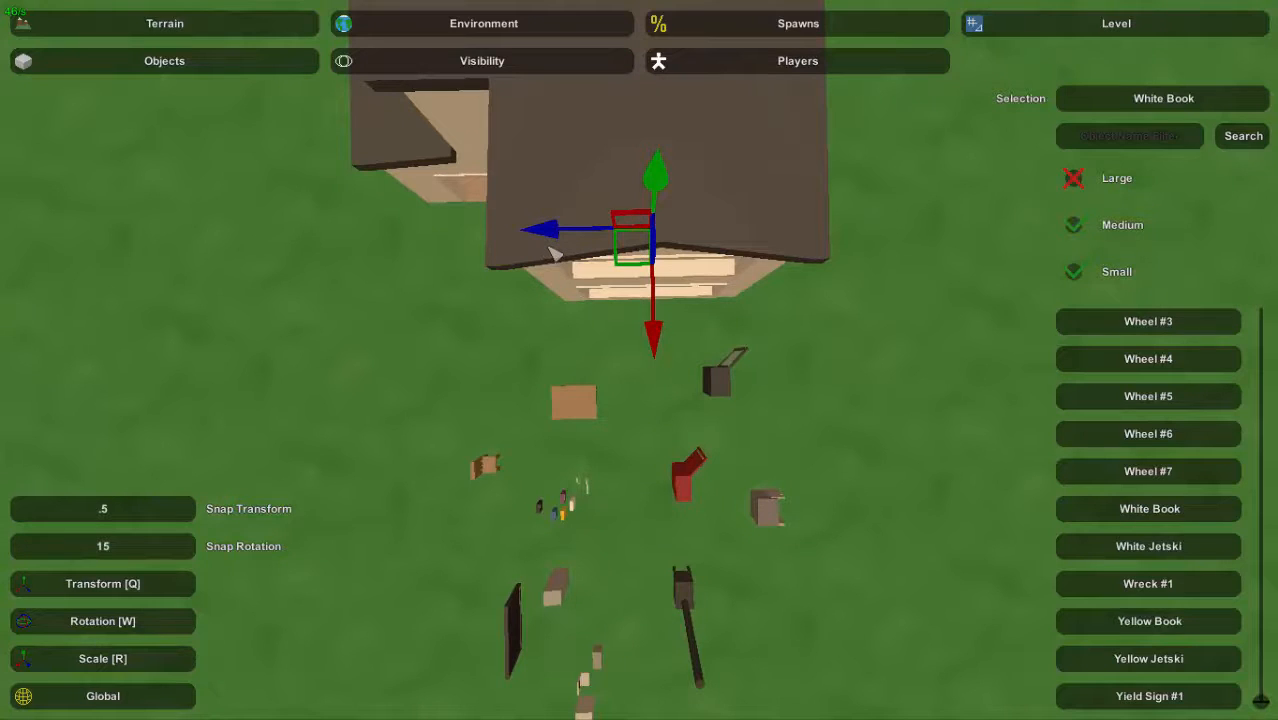
key("w")
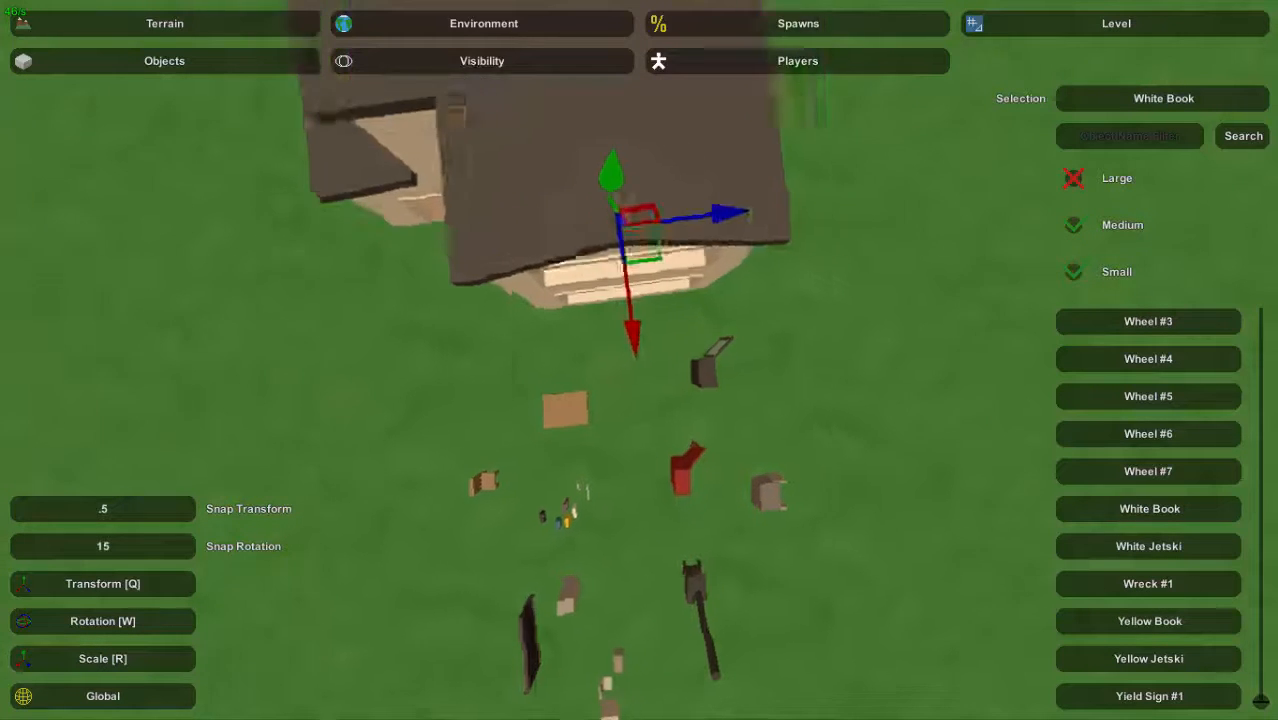
key("w")
right_click_drag(642, 278, 240, 110)
right_click_drag(640, 360, 660, 525)
key("s")
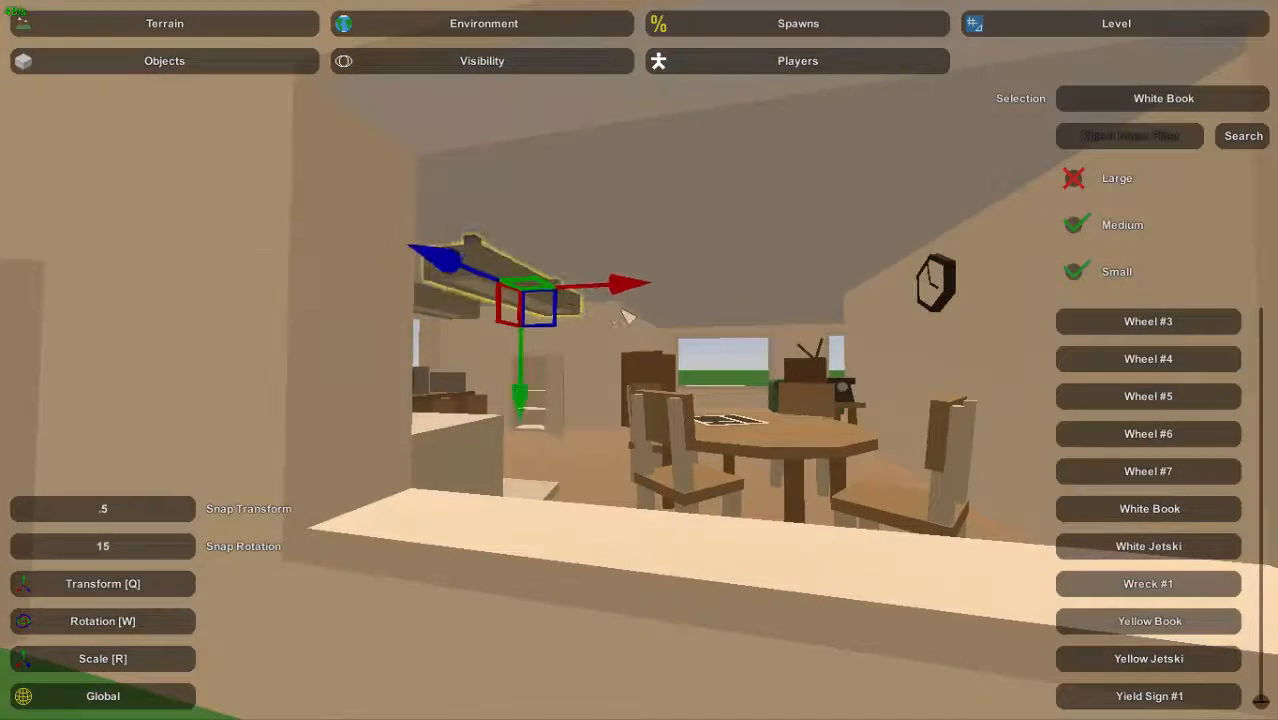
left_click_drag(761, 317, 777, 318)
key("d")
right_click_drag(777, 318, 805, 430)
key("a")
key("s")
key("s")
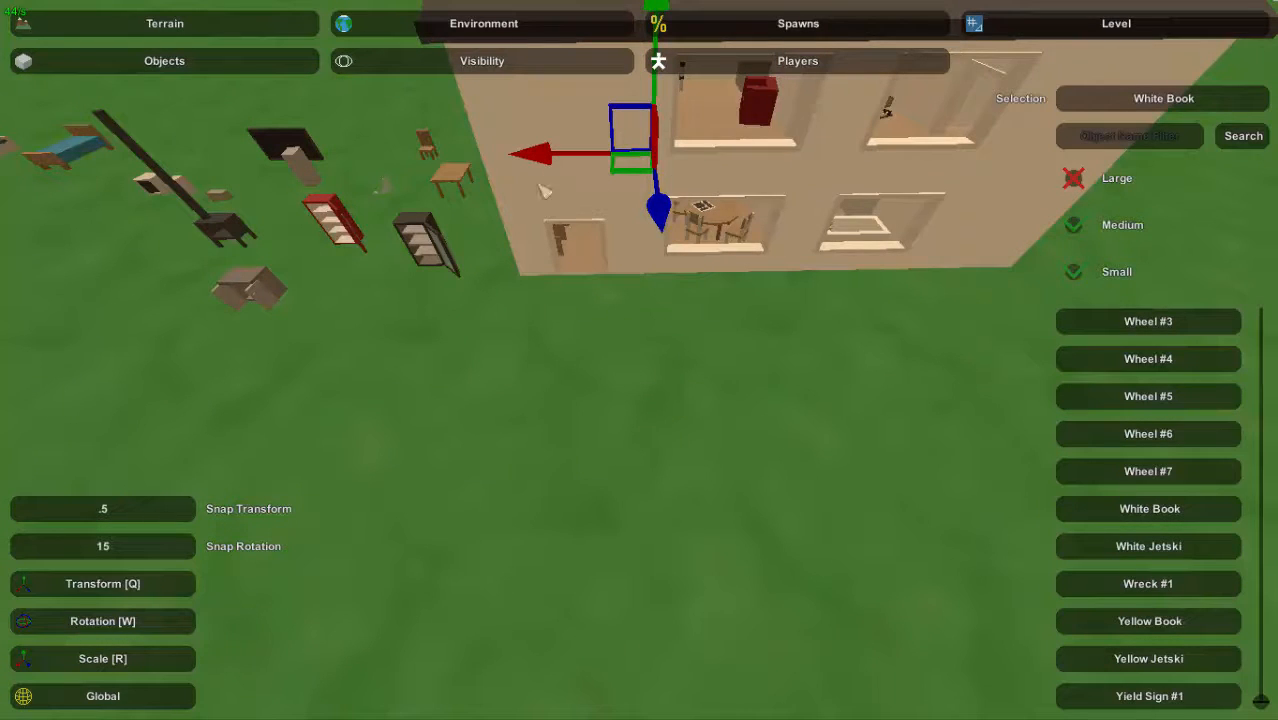
Look over the furnished house and the props laid out on the grass
key("w")
right_click_drag(703, 508, 580, 475)
key("w")
key("s")
key("w")
key("s")
key("w")
key("s")
key("w")
key("w")
key("w")
key("s")
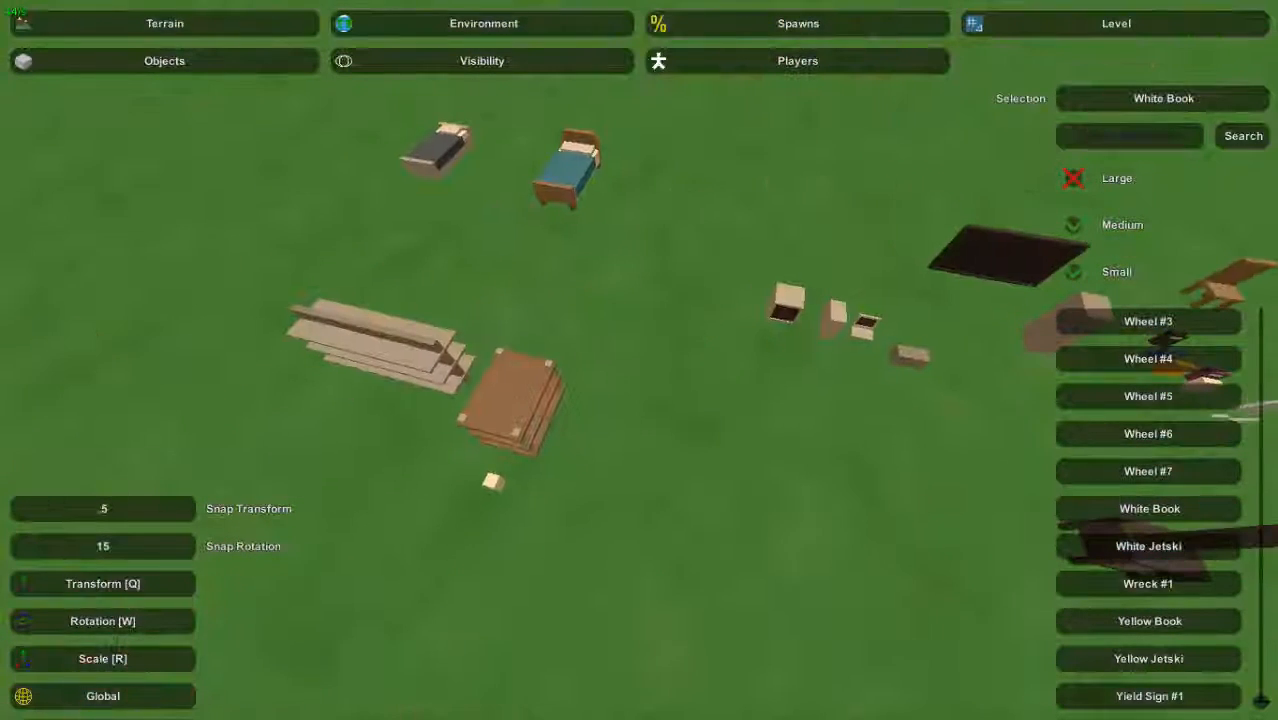
Place a copy of the dark-roofed house near the furnished house and move it clear onto open grass
right_click_drag(655, 382, 860, 285)
key("w")
right_click_drag(640, 360, 470, 455)
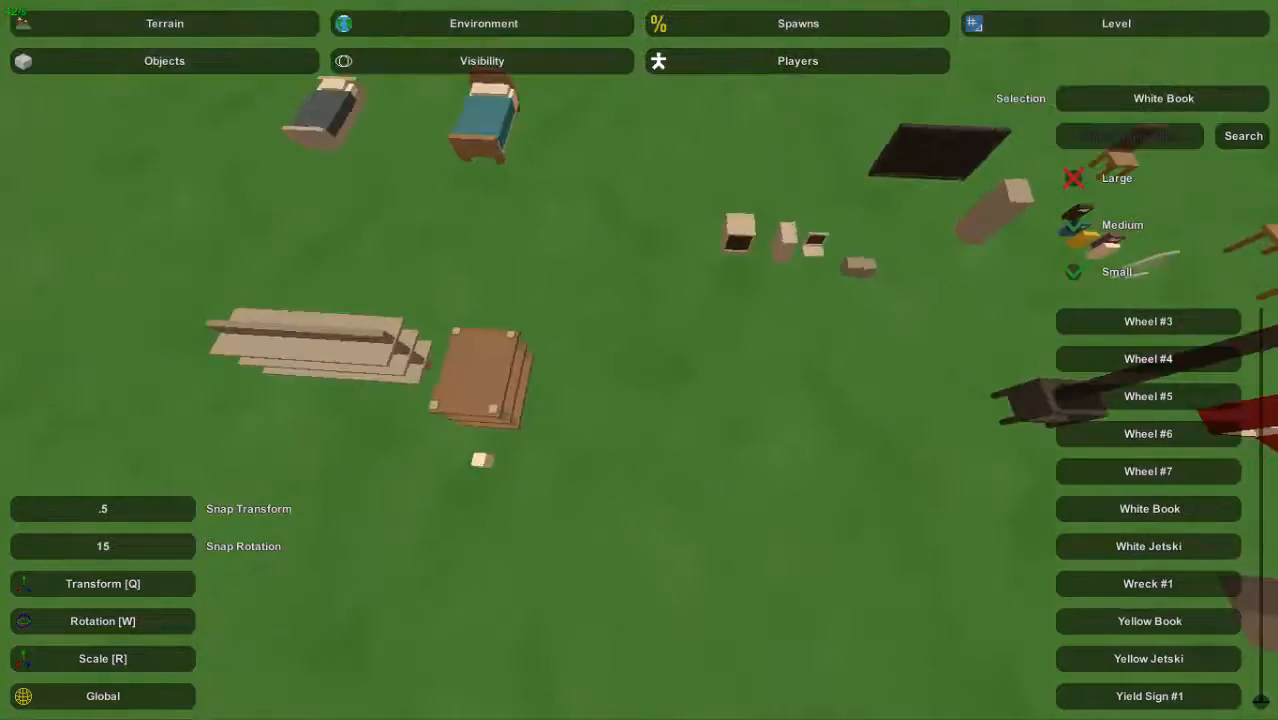
key("w")
mouse_move(640, 360)
right_mouse_down()
mouse_move(795, 220)
mouse_move(800, 230)
mouse_move(700, 265)
mouse_move(590, 385)
mouse_move(575, 345)
mouse_move(785, 340)
mouse_move(520, 365)
mouse_move(505, 375)
mouse_move(490, 480)
mouse_move(620, 260)
mouse_move(745, 190)
mouse_move(770, 280)
mouse_move(560, 450)
mouse_move(690, 480)
mouse_move(640, 470)
mouse_move(645, 380)
right_mouse_up()
key("w")
key("w")
key("s")
key("w")
key("w")
key("e")
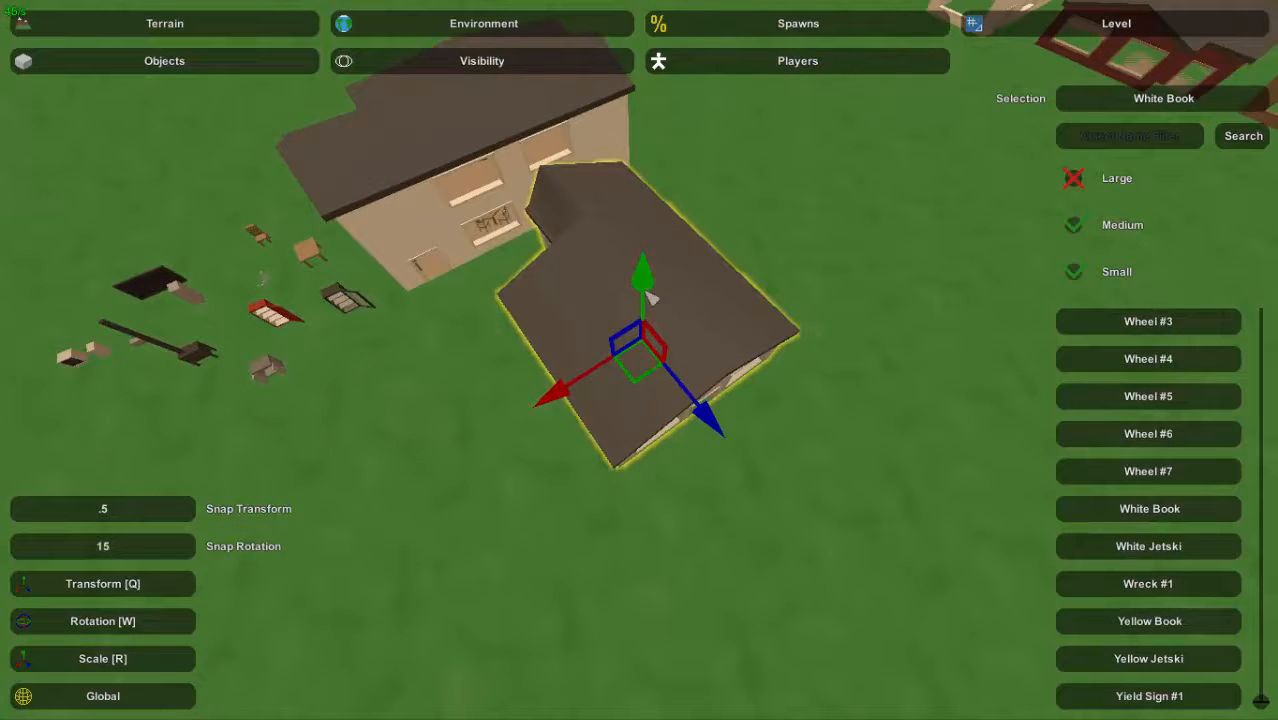
left_click_drag(712, 418, 844, 583)
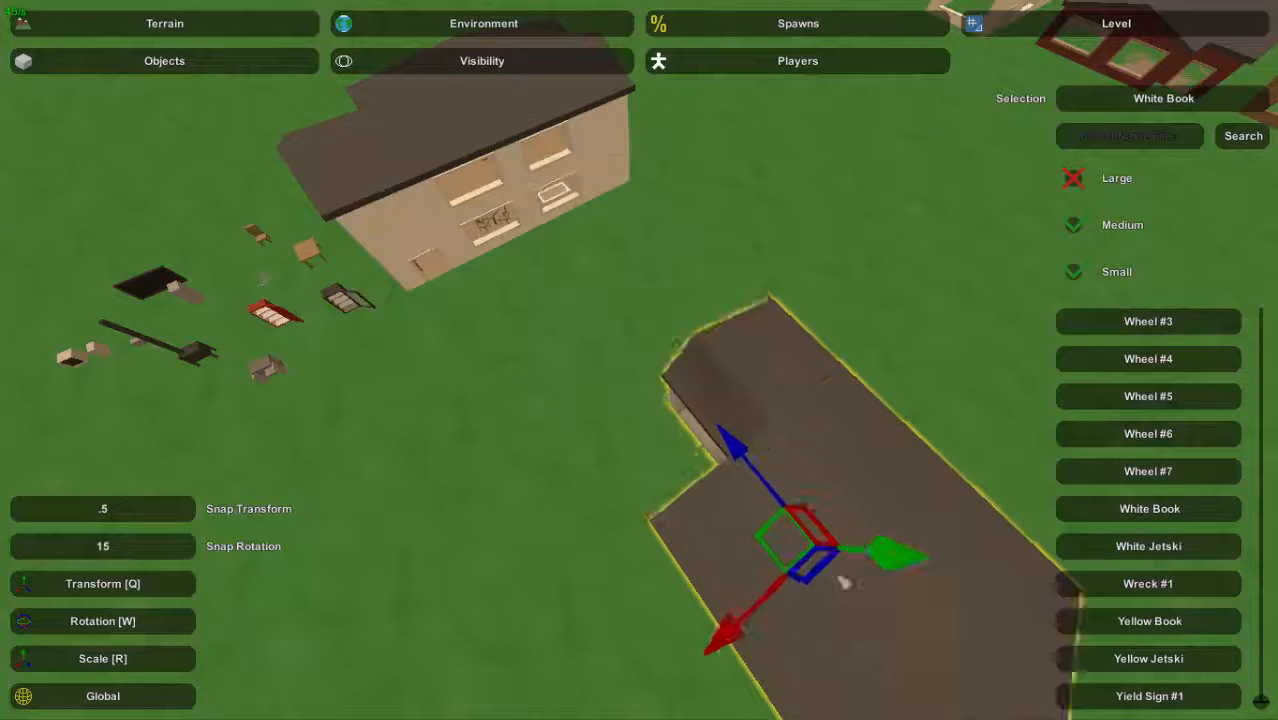
Adjust the new house's height so that it sits on the ground
left_click(553, 452)
right_click_drag(553, 452, 715, 285)
key("w")
key("w")
right_click_drag(640, 360, 637, 340)
key("s")
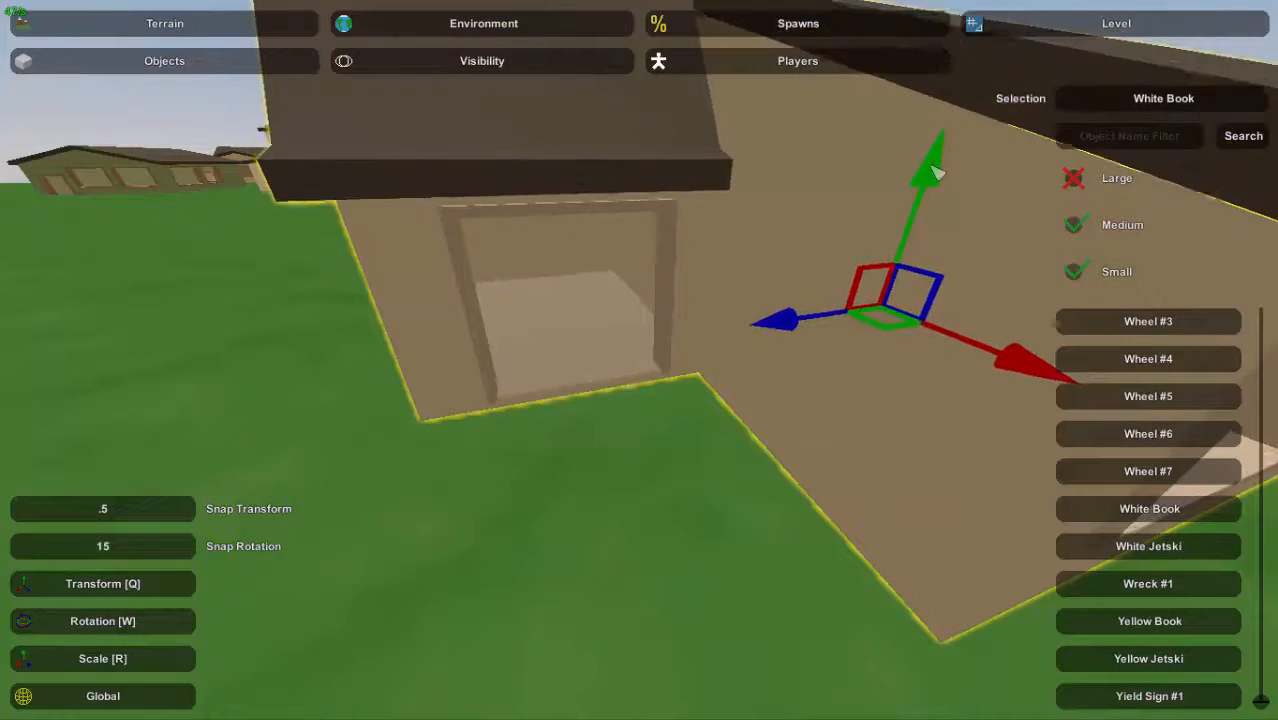
right_click_drag(610, 491, 335, 540)
key("w")
key("s")
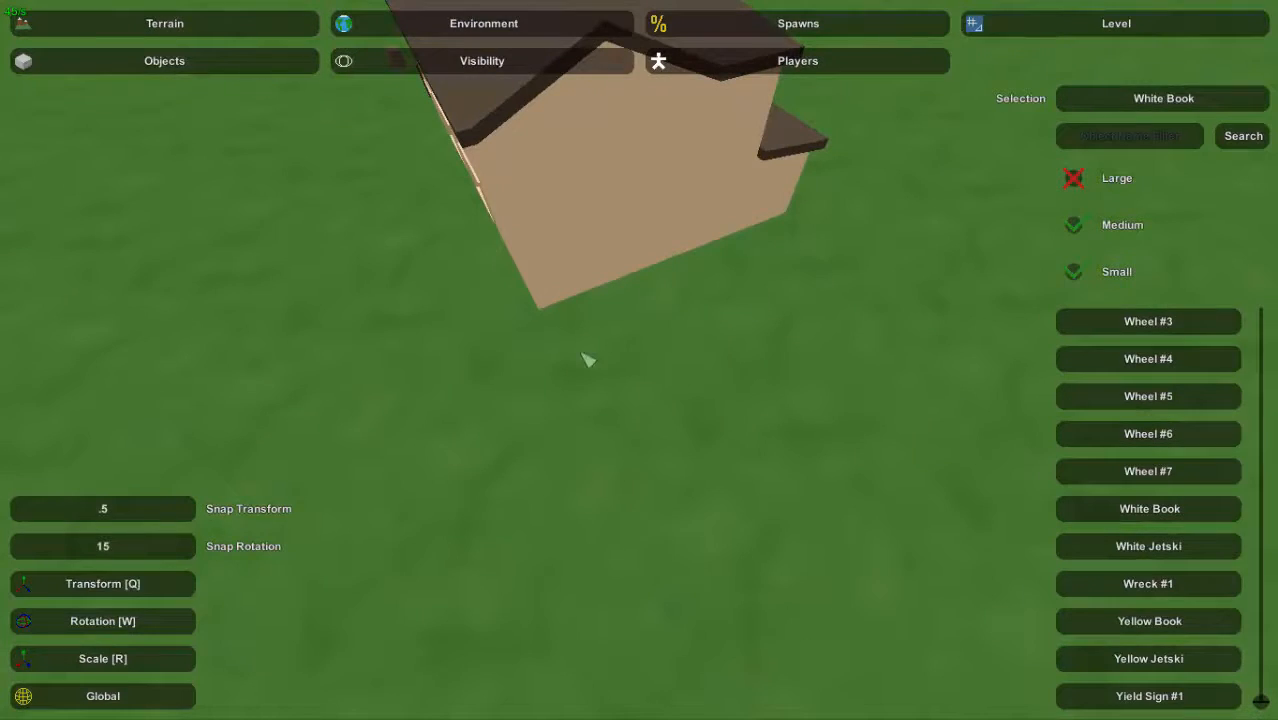
Copy Shelf #1 from the outdoor props into the new house and set it against the wall of the pale-floored room
key("w")
right_click_drag(725, 321, 765, 355)
key("a")
key("w")
key("d")
right_click_drag(670, 285, 668, 246)
key("w")
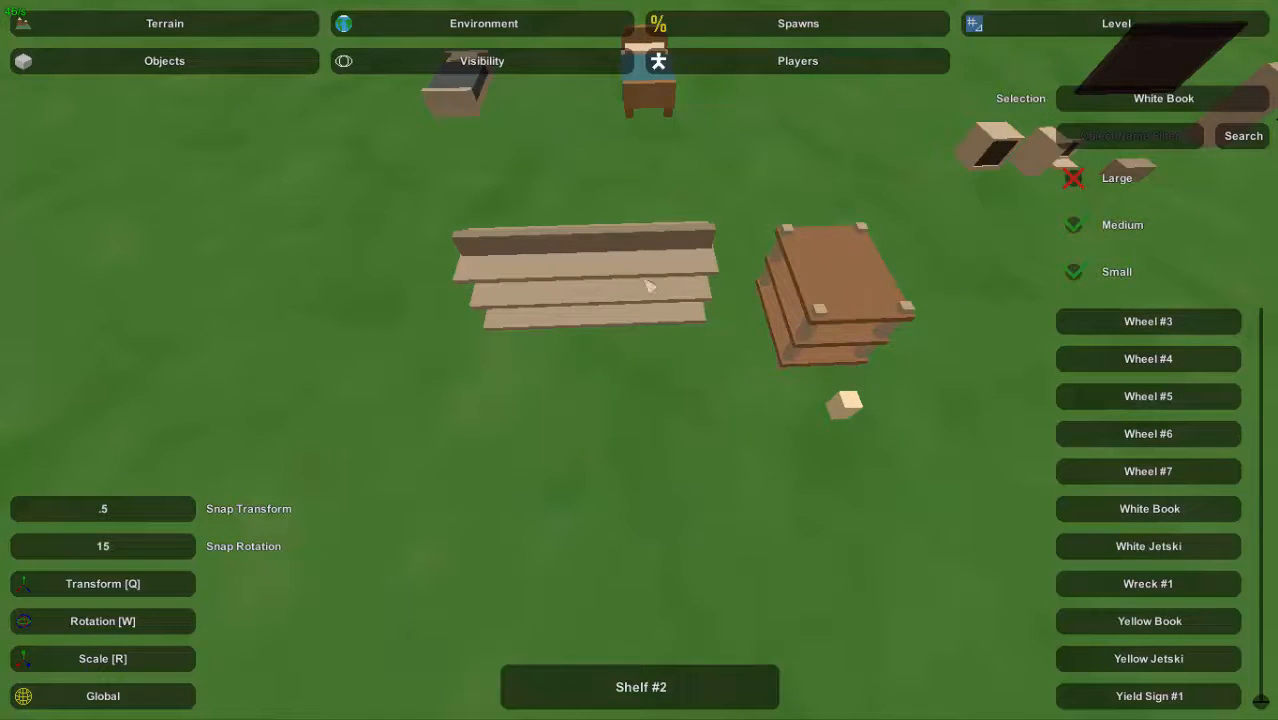
mouse_move(639, 360)
right_mouse_down()
mouse_move(665, 348)
mouse_move(641, 370)
right_mouse_up()
key("d")
key("w")
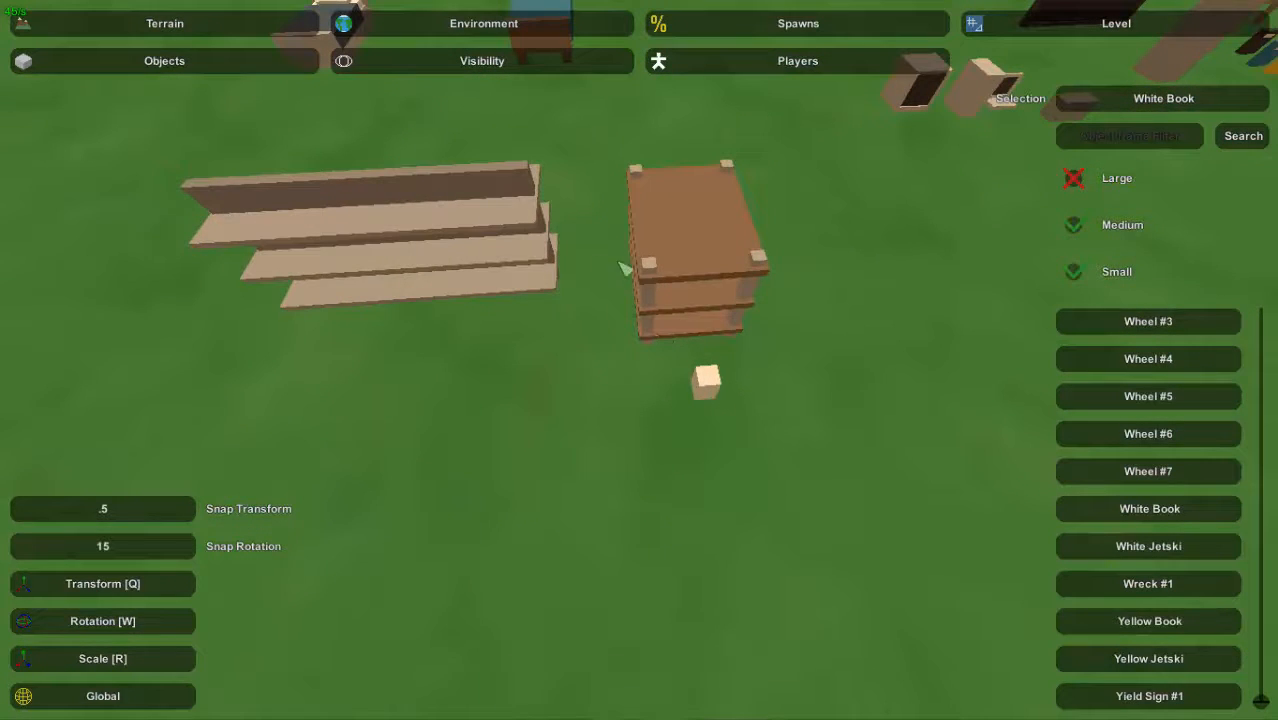
right_click_drag(659, 273, 600, 222)
key("w")
key("w")
right_click_drag(639, 360, 690, 480)
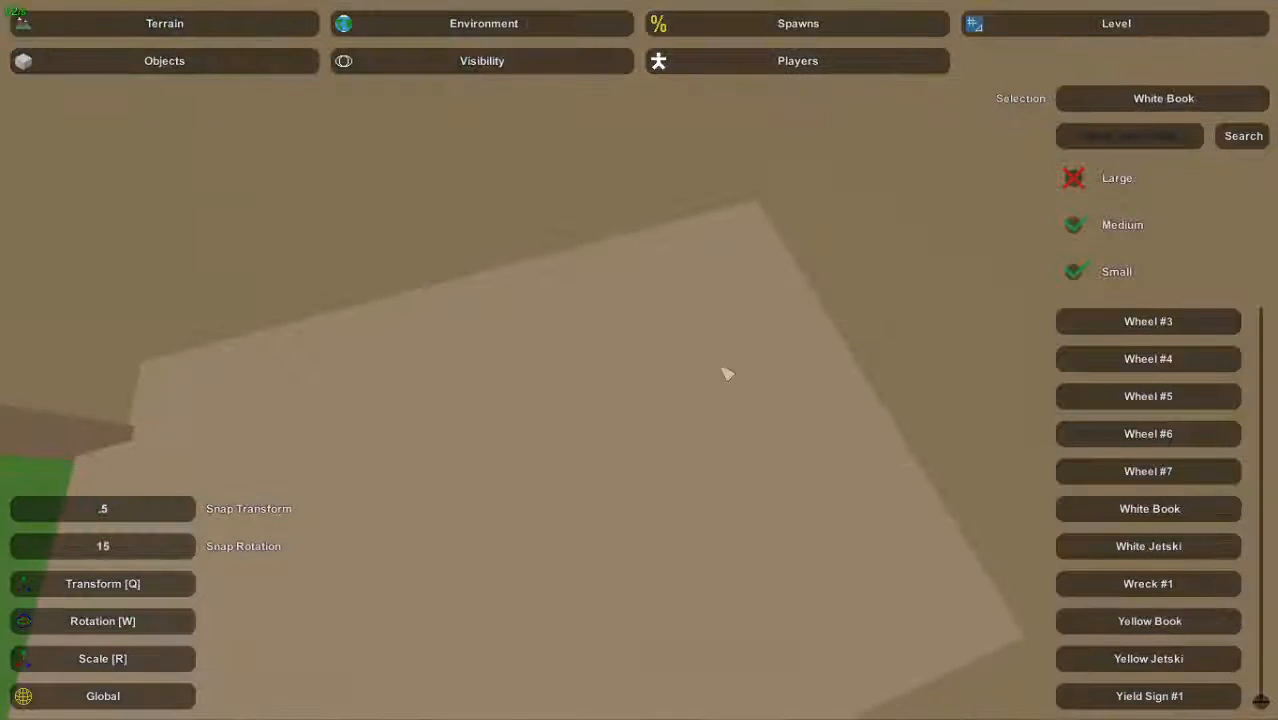
key("d")
right_click_drag(740, 305, 800, 250)
key("a")
key("d")
key("d")
right_click_drag(639, 360, 420, 365)
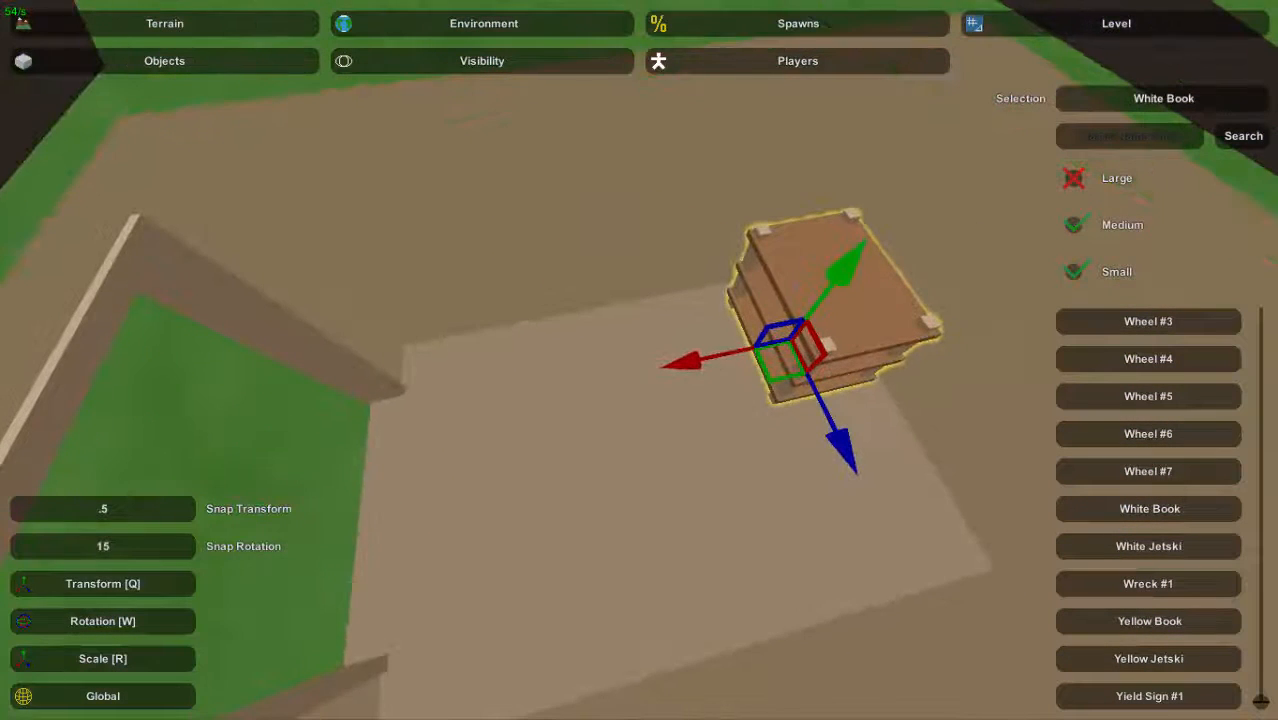
right_click_drag(639, 360, 725, 372)
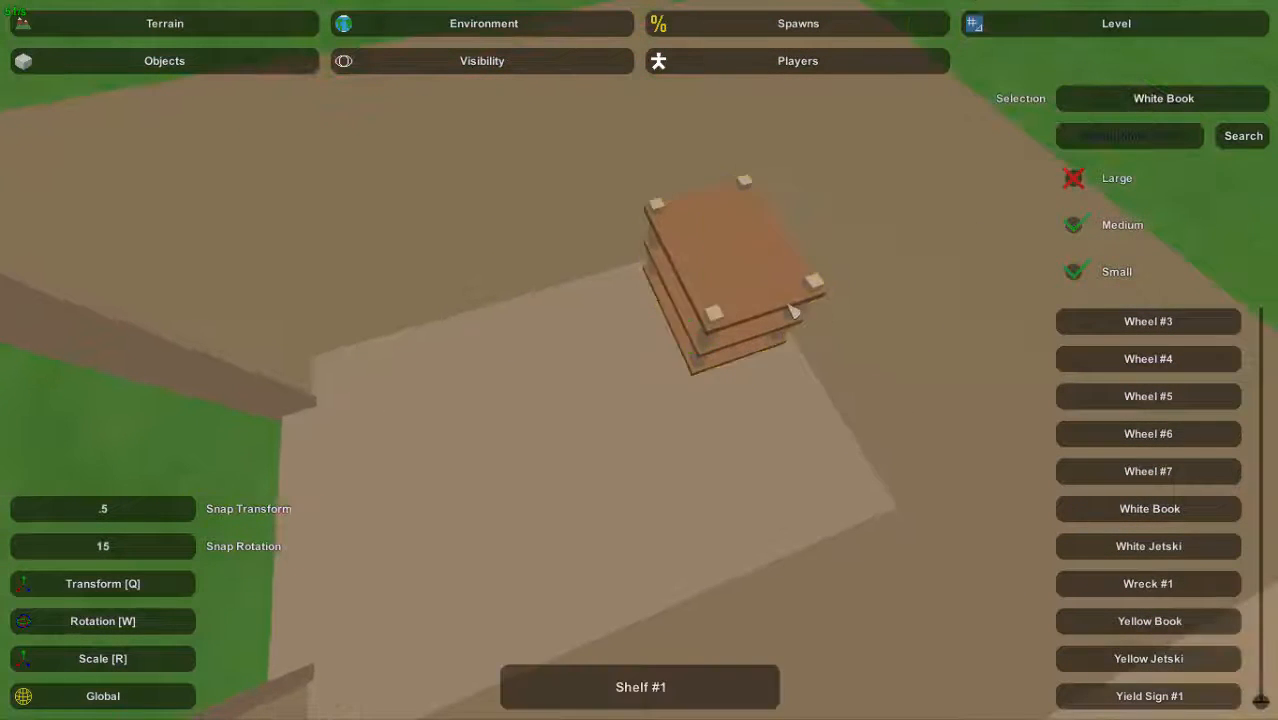
Copy the small beige can from the outdoor props into the floor corner near Shelf #1
right_click_drag(793, 312, 637, 370)
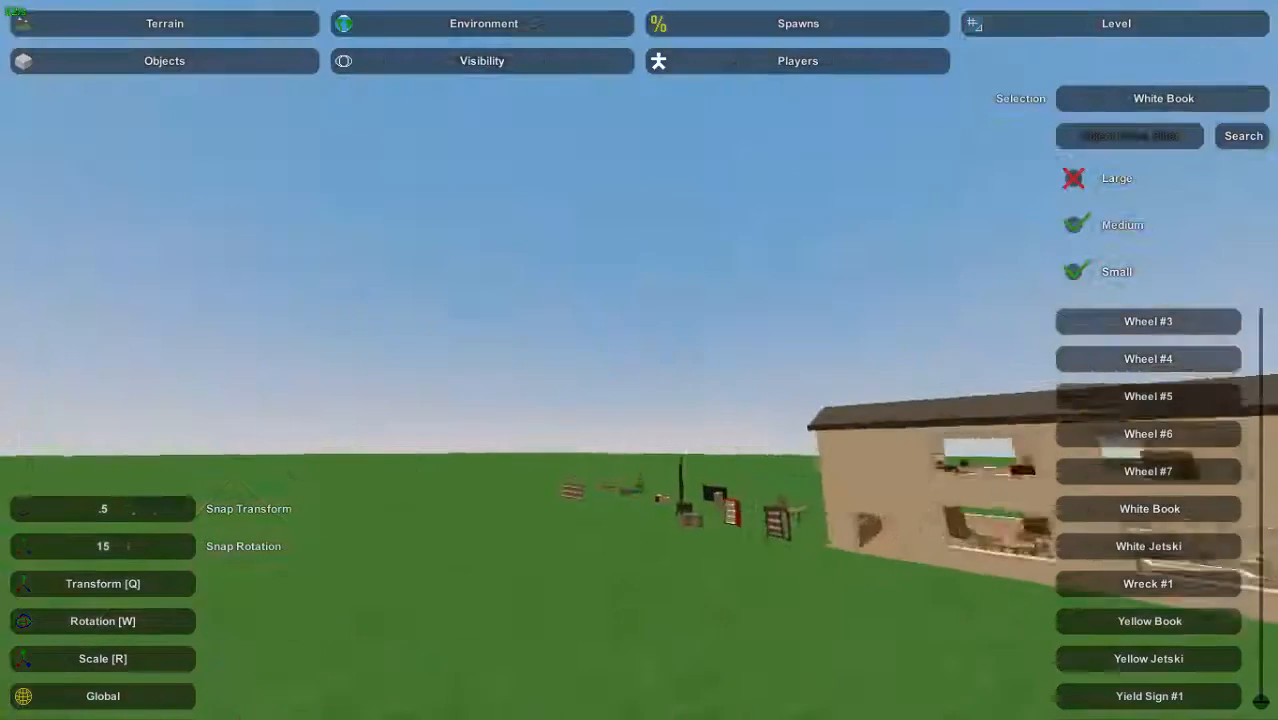
key("w")
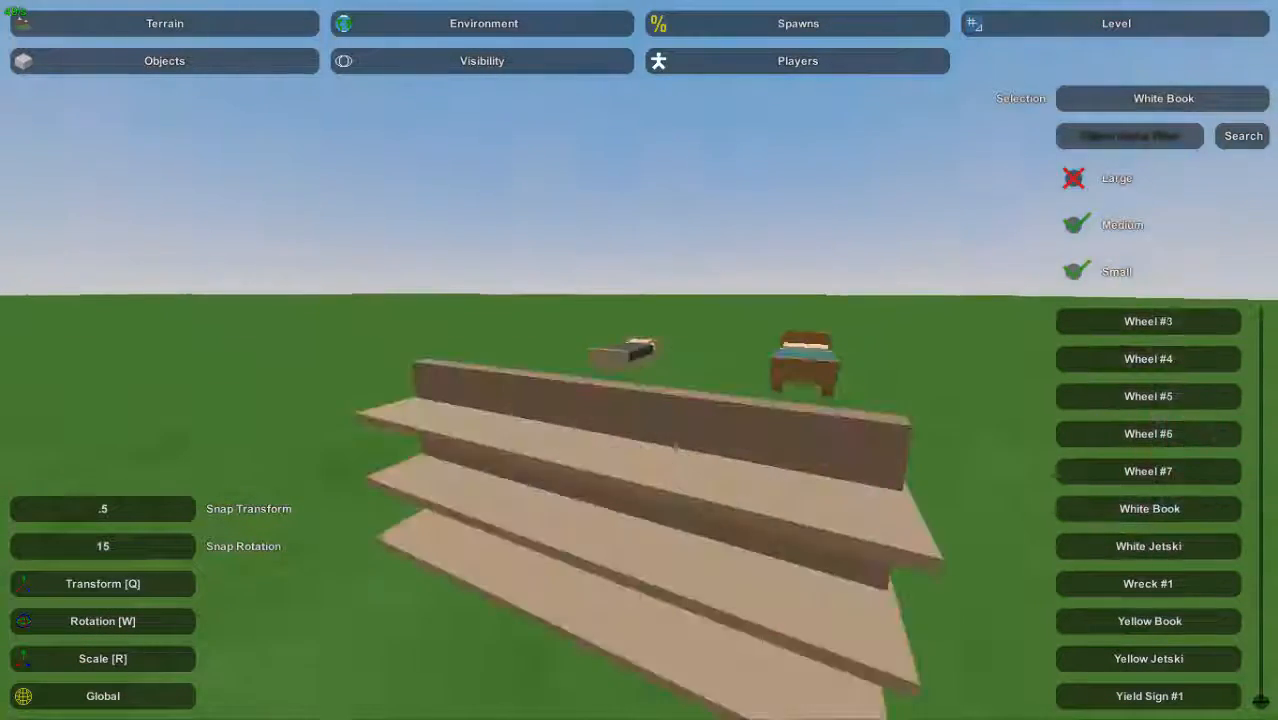
right_click_drag(675, 447, 648, 368)
right_click_drag(494, 256, 640, 300)
key("s")
left_click(658, 347)
key("w")
right_click_drag(658, 347, 705, 370)
key("w")
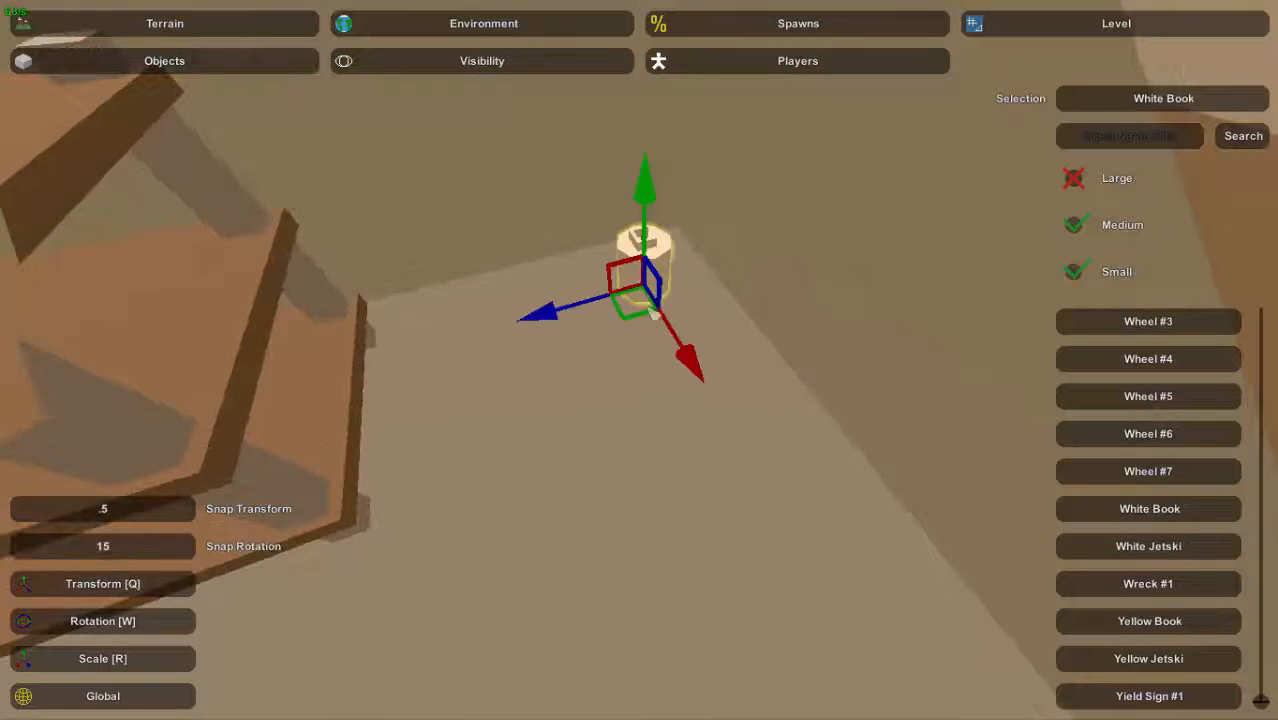
left_click(668, 260)
key("s")
right_click_drag(668, 260, 595, 240)
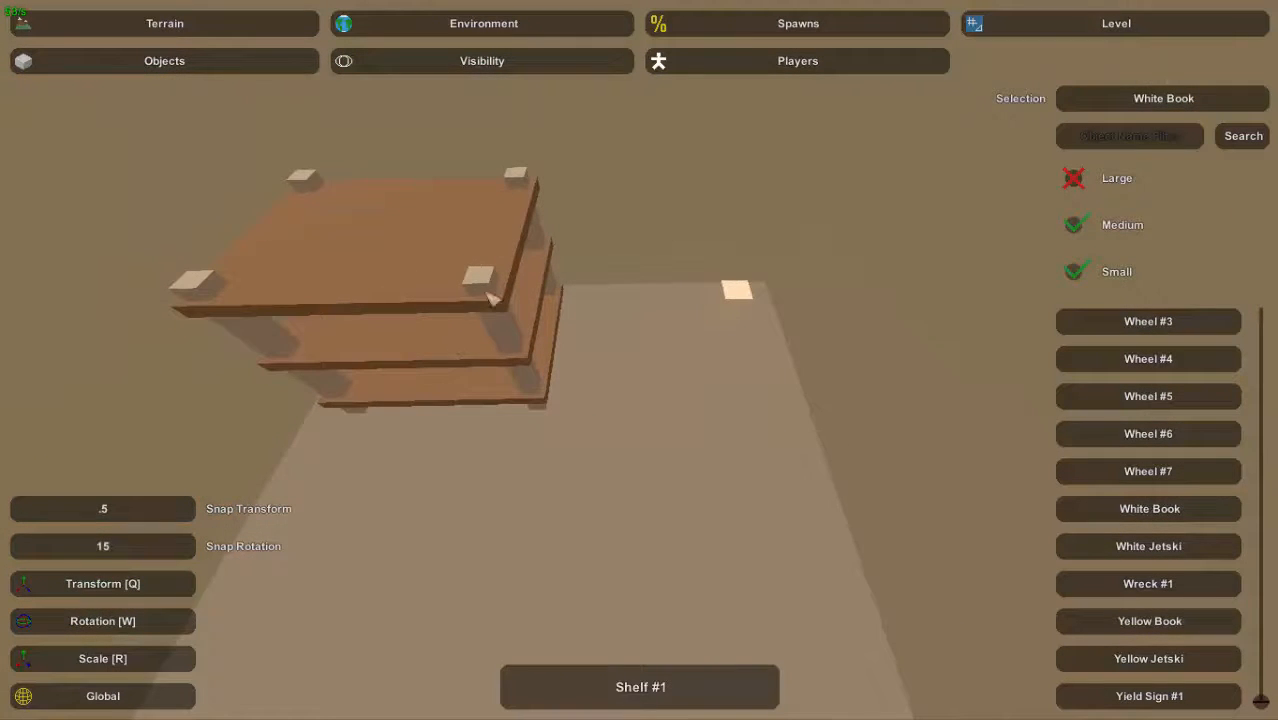
Delete the small beige can from the corner near the shelf
key("d")
right_click_drag(490, 298, 735, 347)
key("w")
key("s")
right_click_drag(740, 302, 585, 260)
key("Delete")
Search the object list for "cardboard" and choose Cardboard #1
key("s")
right_click_drag(692, 311, 480, 380)
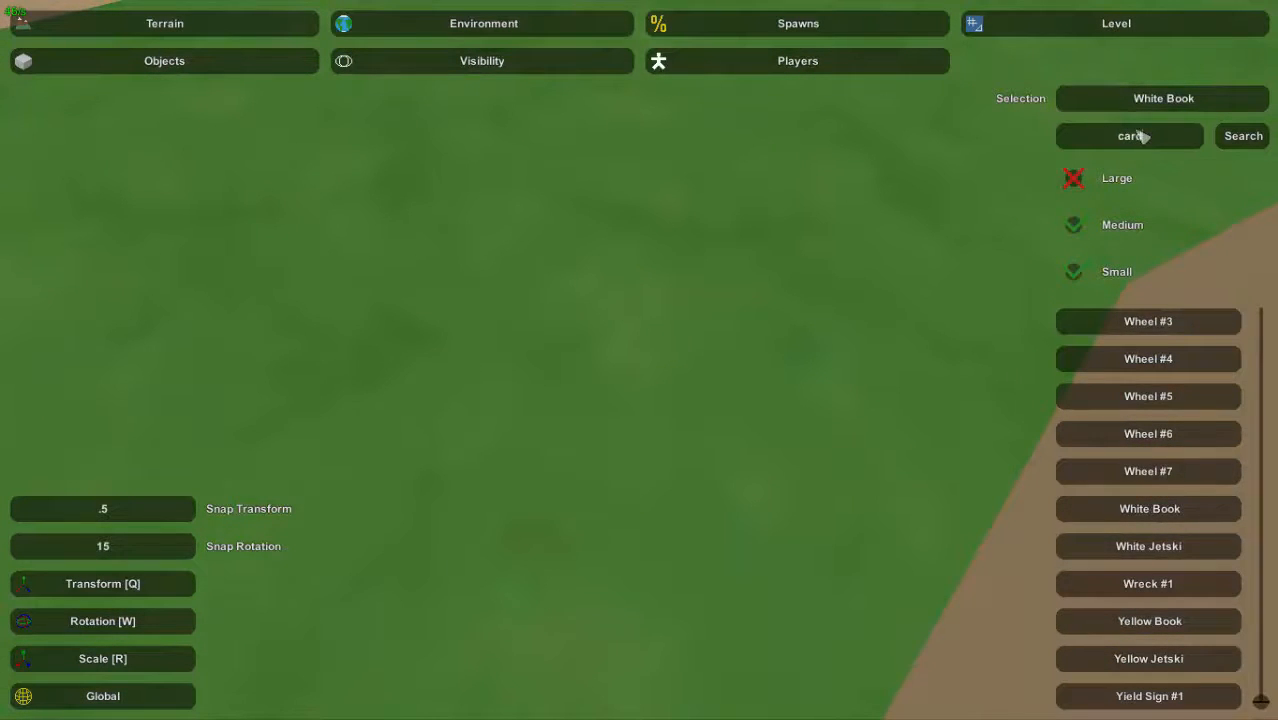
type("board")
key("Return")
left_click(1076, 321)
Place Cardboard #1 on the new house's pale floor between Shelf #1 and the corner
right_click_drag(927, 337, 1040, 210)
key("w")
right_click_drag(640, 360, 740, 480)
key("w")
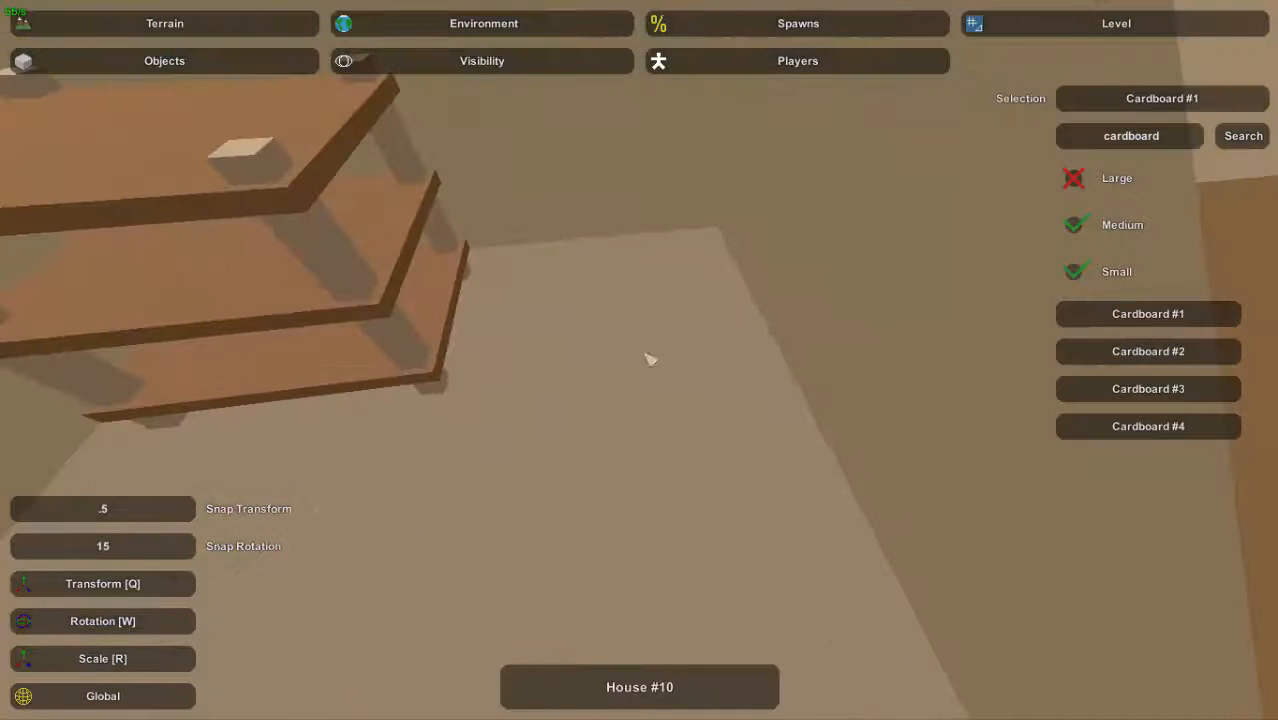
key("e")
left_click(676, 276)
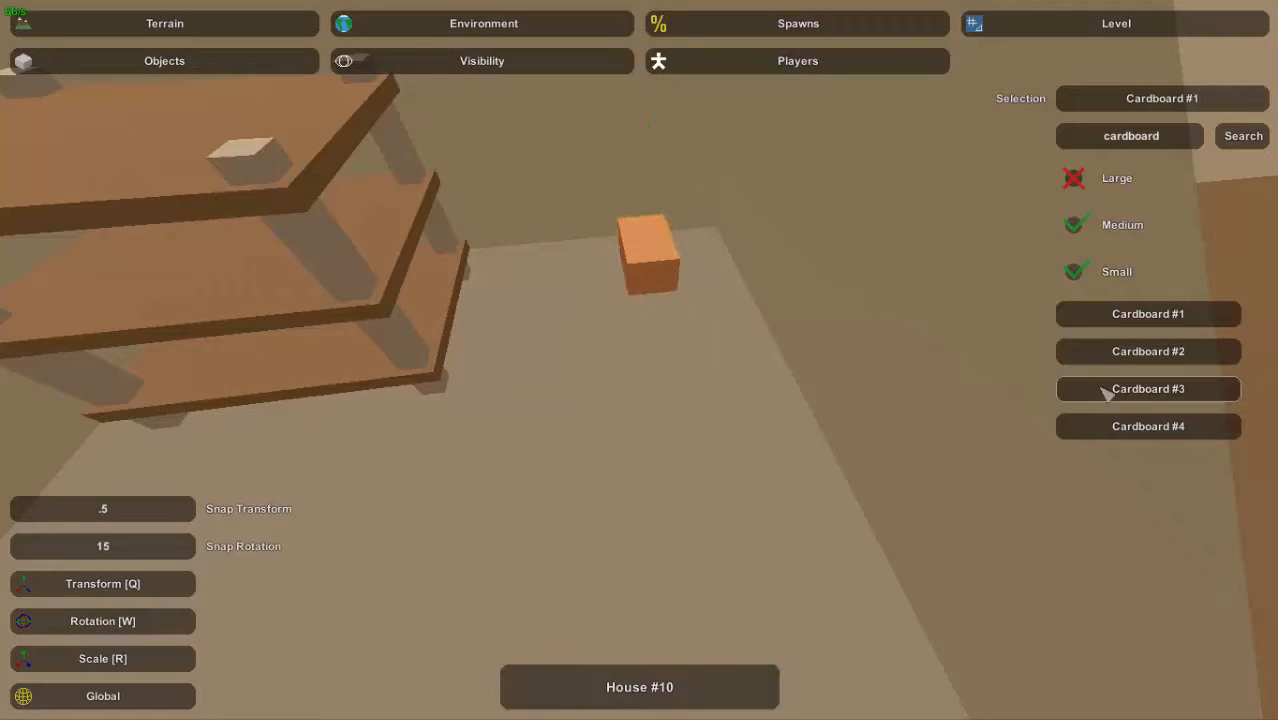
Place Cardboard #2 in front of the first box, turn it sideways and shift it away from the shelf
key("e")
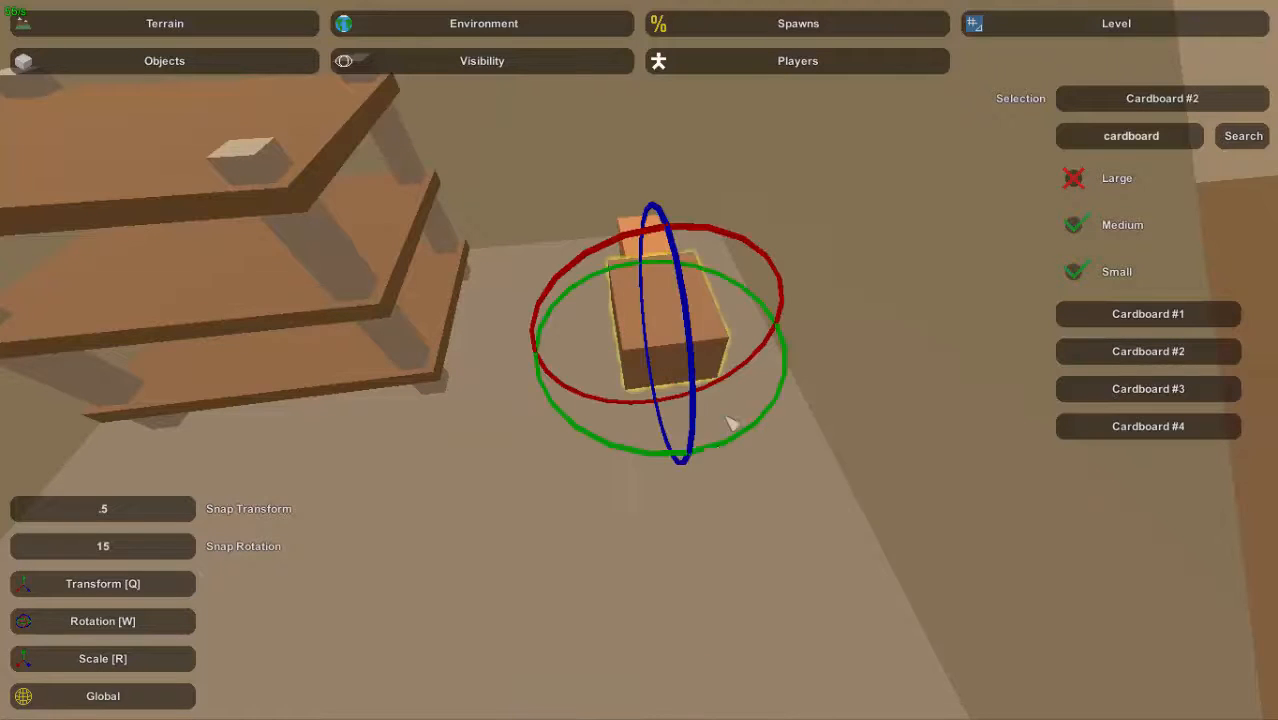
left_click_drag(720, 450, 639, 474)
key("q")
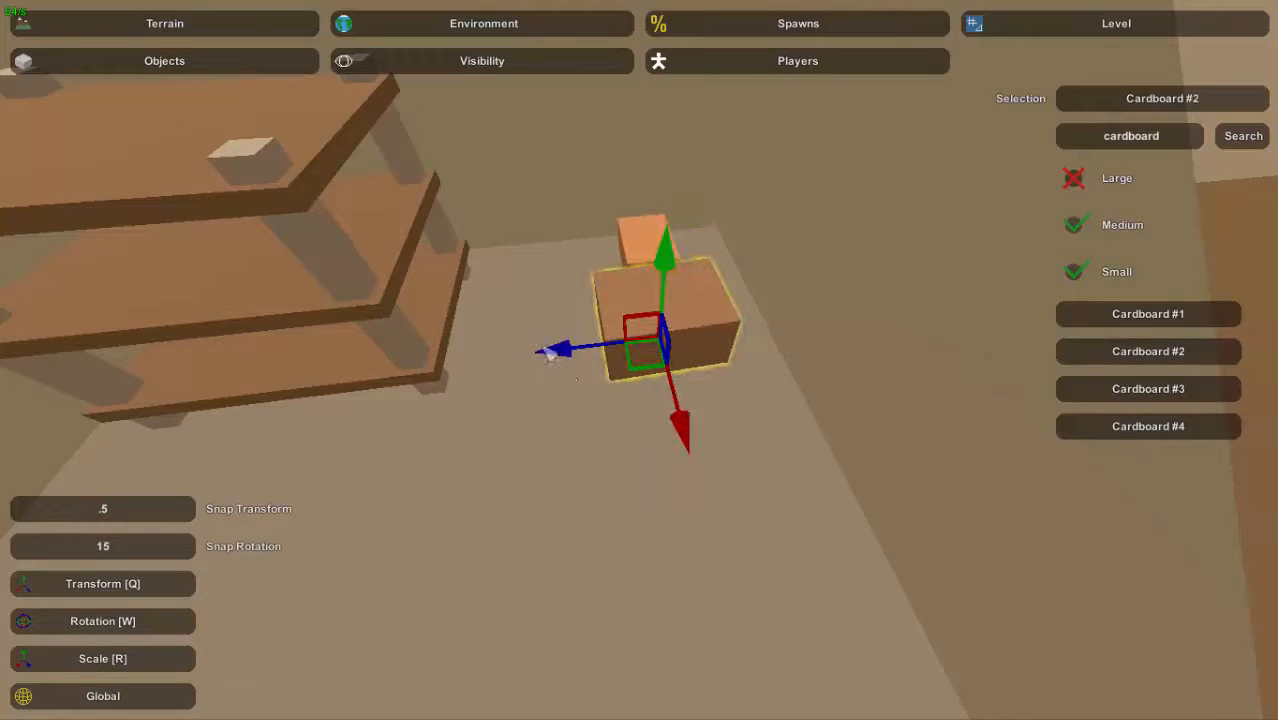
left_click_drag(545, 351, 581, 347)
Move Cardboard #1 closer to the shelf, then select Cardboard #2
left_click(640, 262)
left_click_drag(641, 264, 583, 279)
left_click(675, 330)
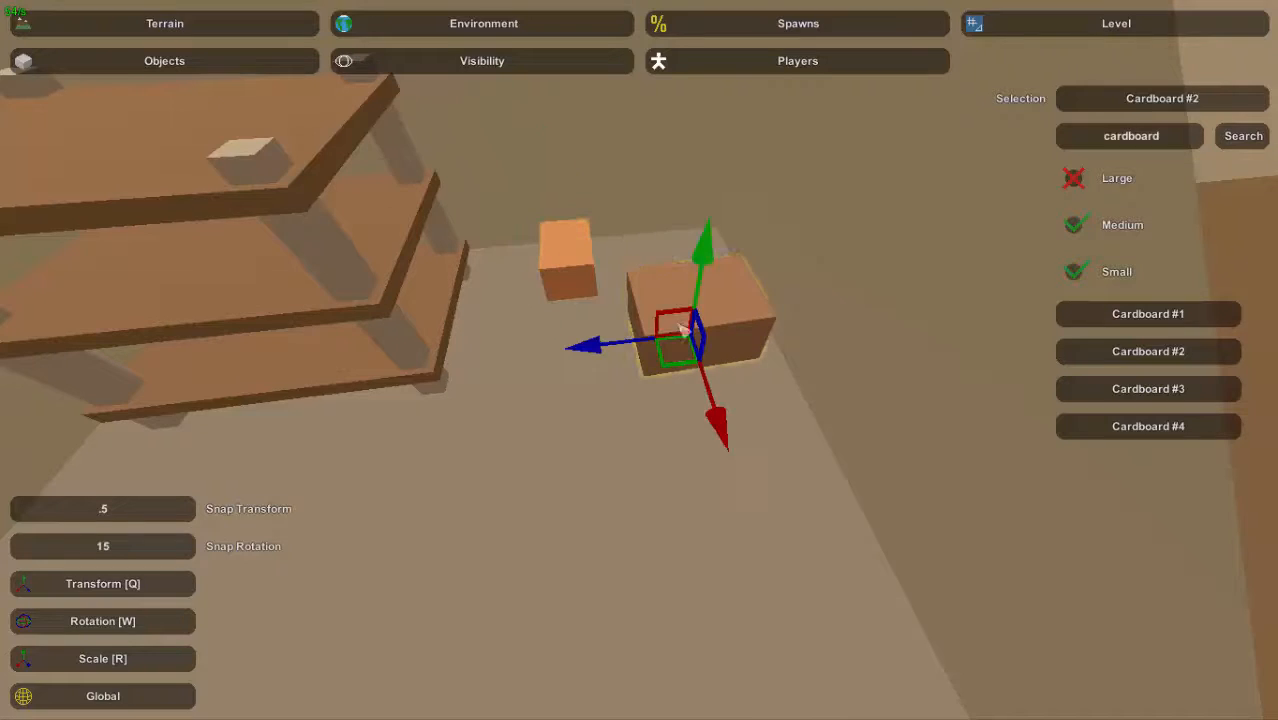
Move Cardboard #2 back into the room corner and place Cardboard #3 close in front of it
key("e")
left_click(1112, 392)
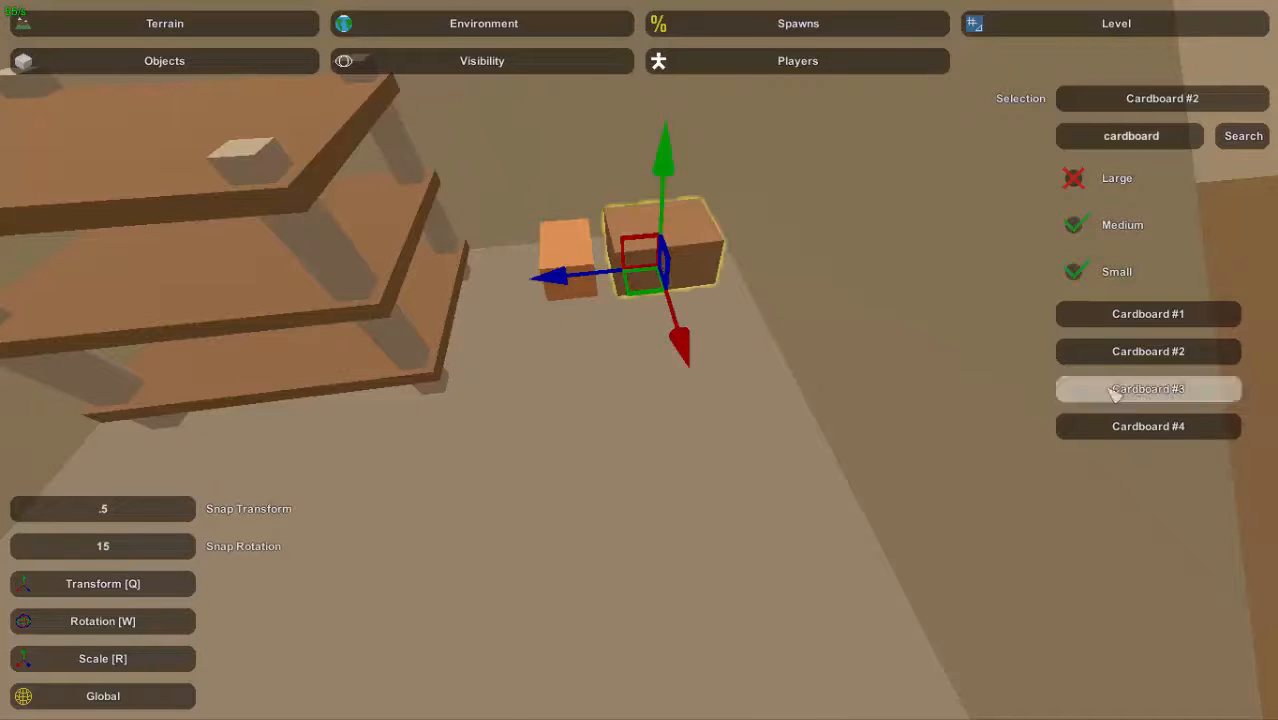
left_click(708, 264)
key("e")
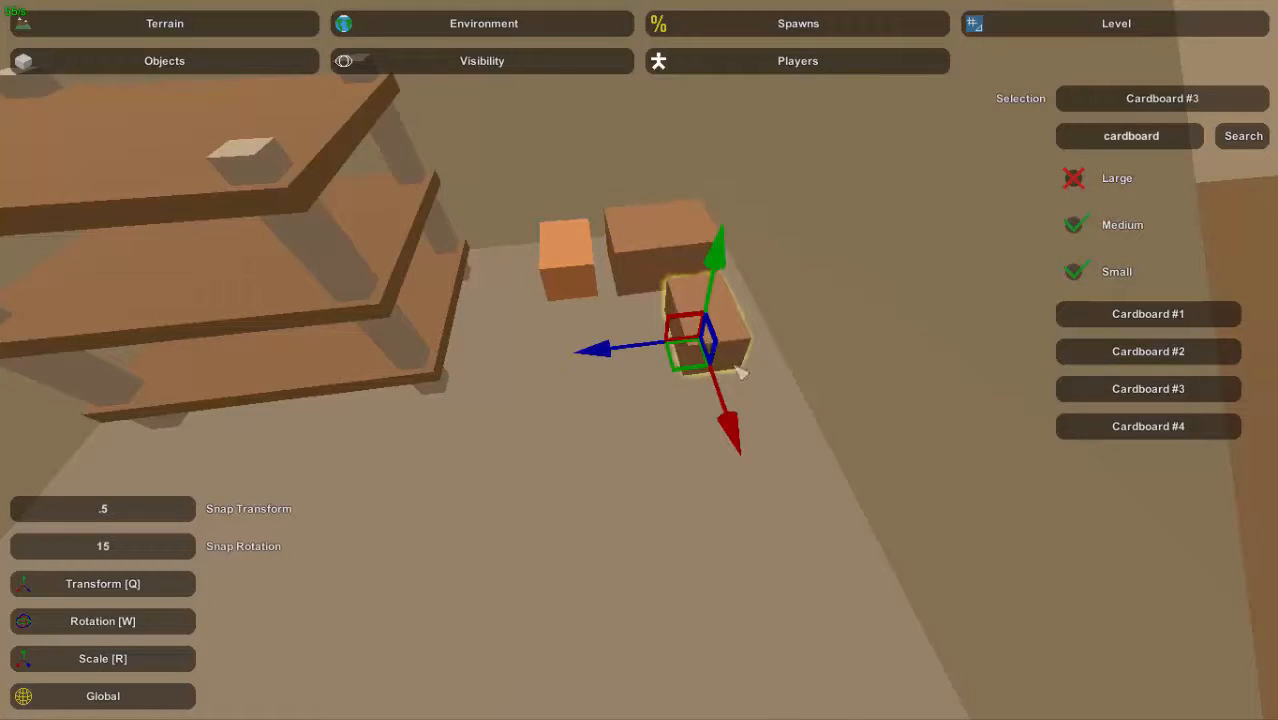
left_click_drag(733, 429, 728, 410)
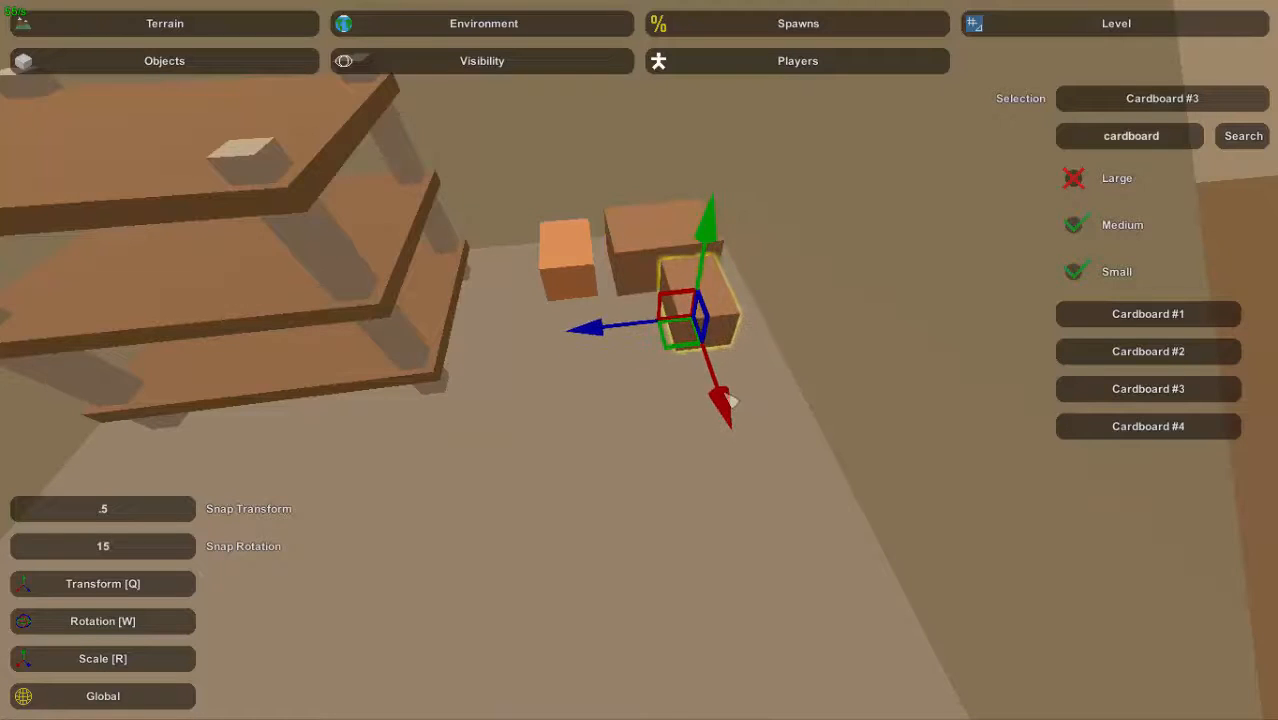
left_click(731, 340)
Place Cardboard #4 on top of Cardboard #2, raising it and shifting it sideways and forward over the boxes
key("w")
right_click_drag(731, 340, 660, 342)
key("s")
left_click(1105, 426)
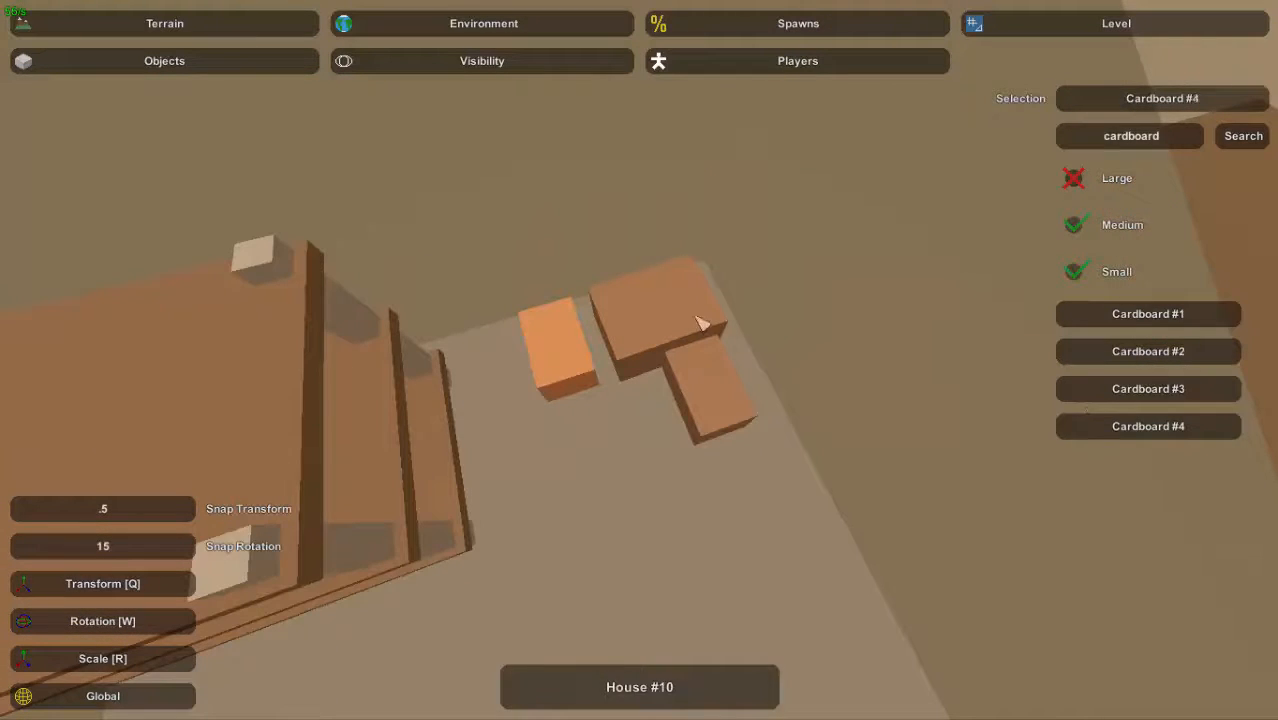
key("e")
left_click_drag(680, 244, 673, 210)
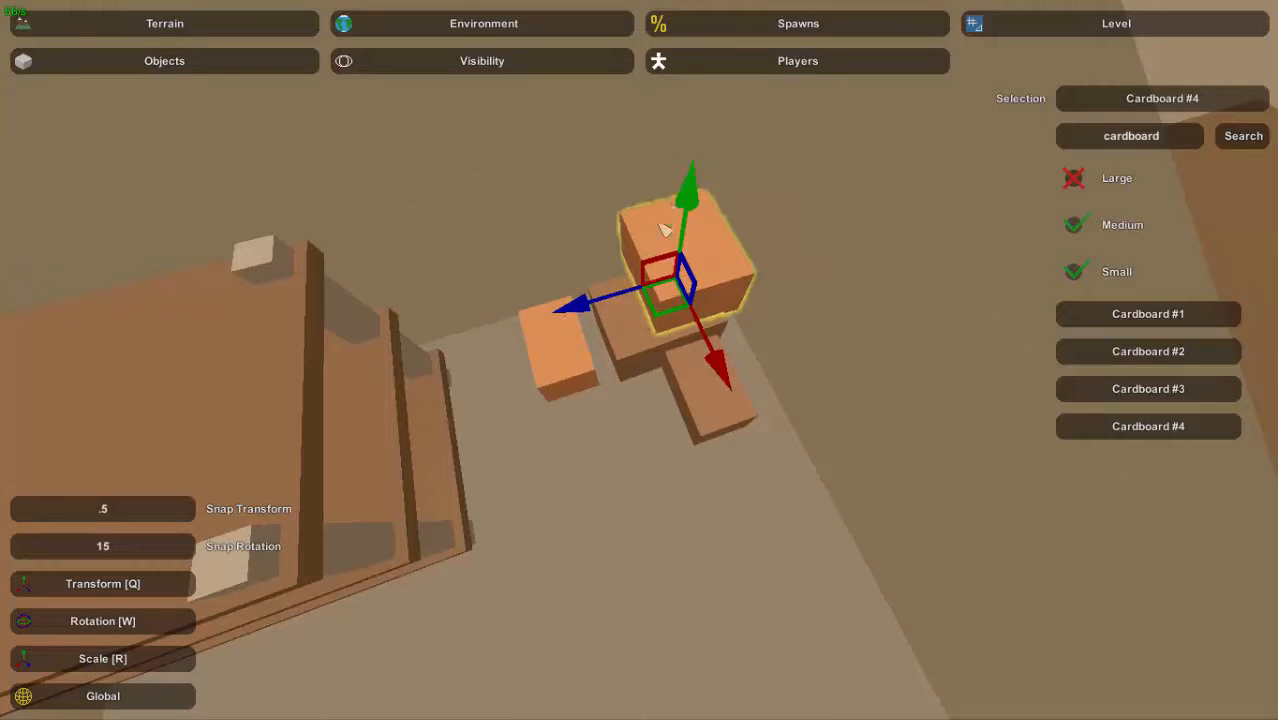
left_click_drag(586, 304, 571, 313)
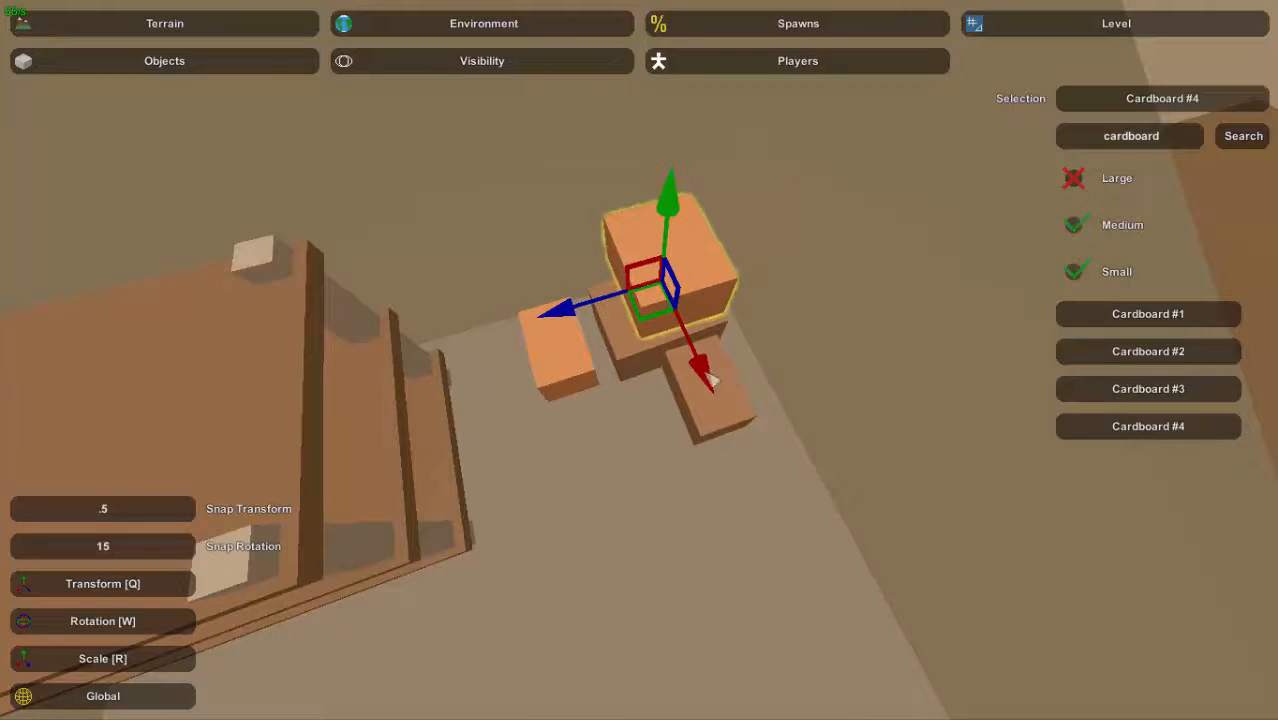
left_click_drag(710, 378, 718, 395)
left_click(714, 319)
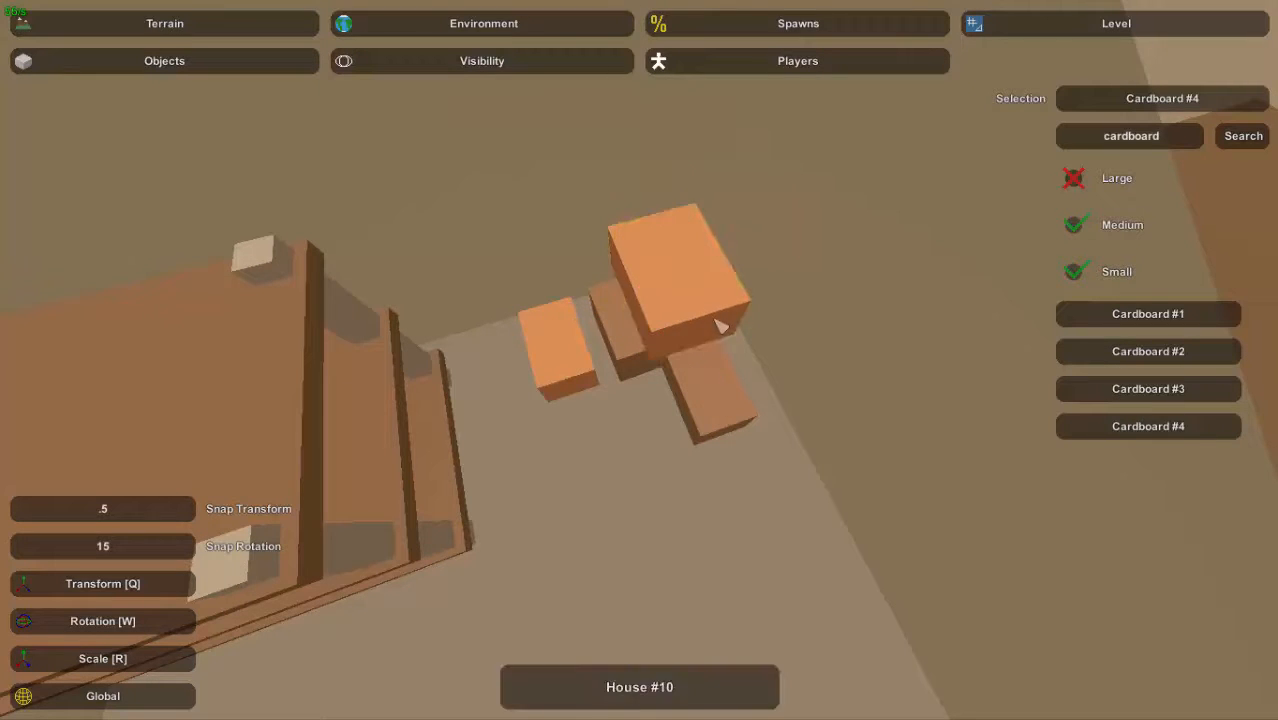
Raise Cardboard #4 slightly so it sits on the boxes below
key("w")
right_click_drag(714, 319, 740, 275)
right_click_drag(640, 360, 643, 366)
key("w")
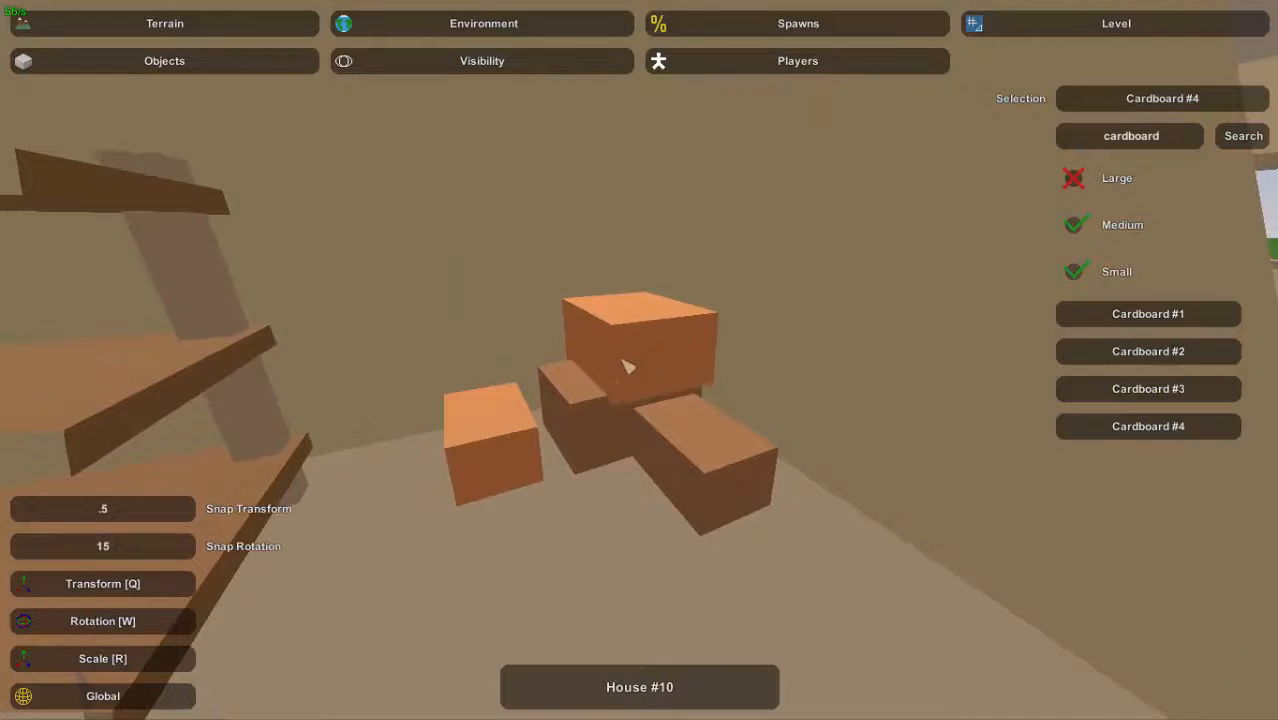
left_click(627, 367)
left_click_drag(634, 265, 630, 261)
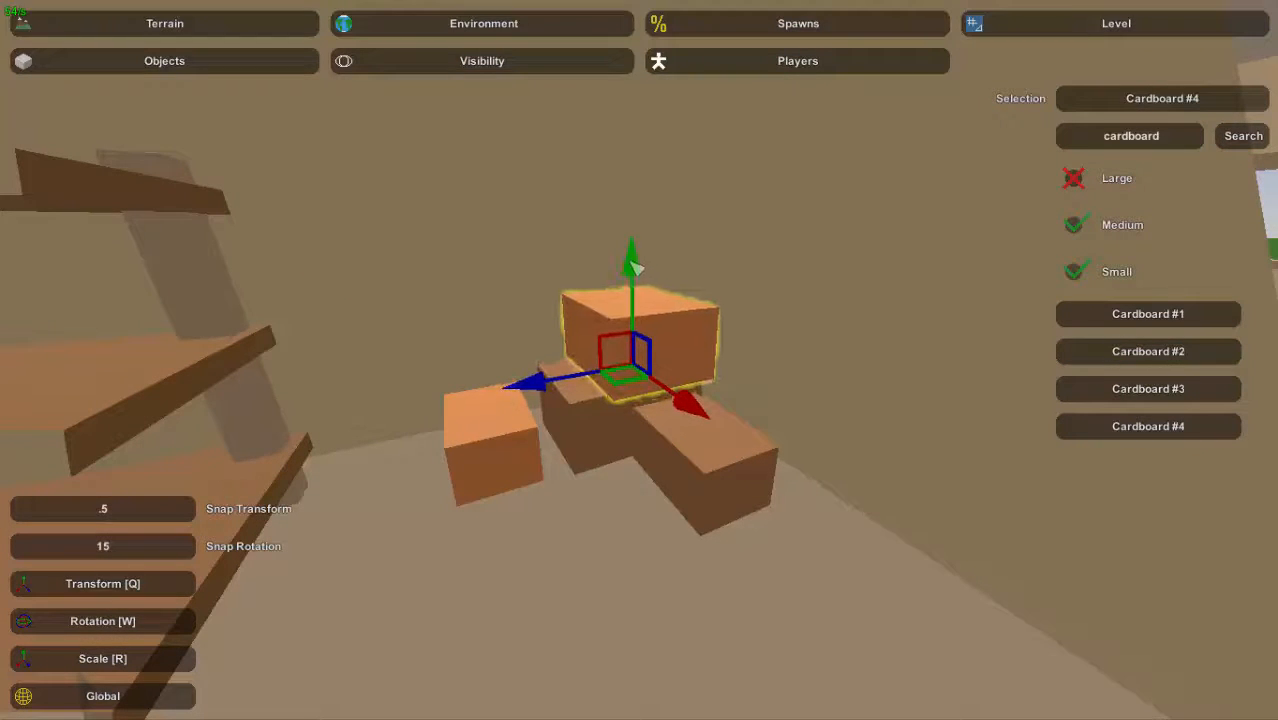
left_click(672, 325)
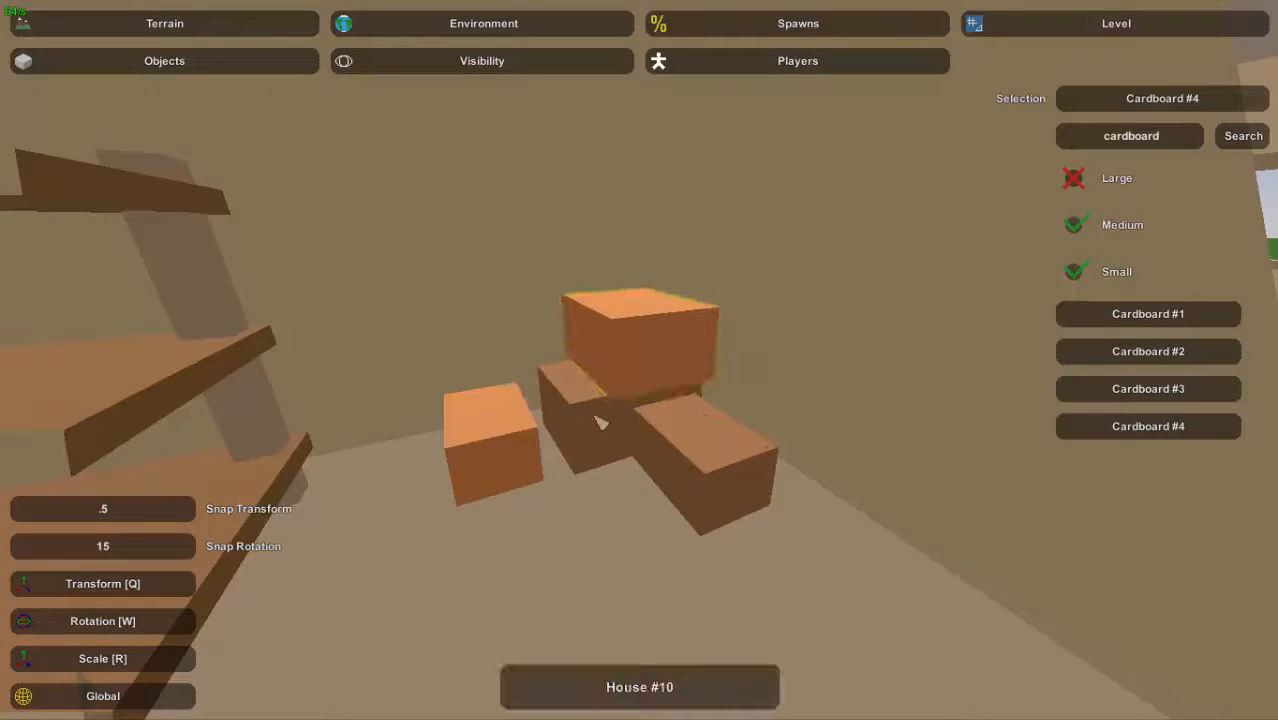
Examine the cardboard stack and the shelf from farther back in the House #10 room
key("s")
right_click_drag(635, 401, 556, 455)
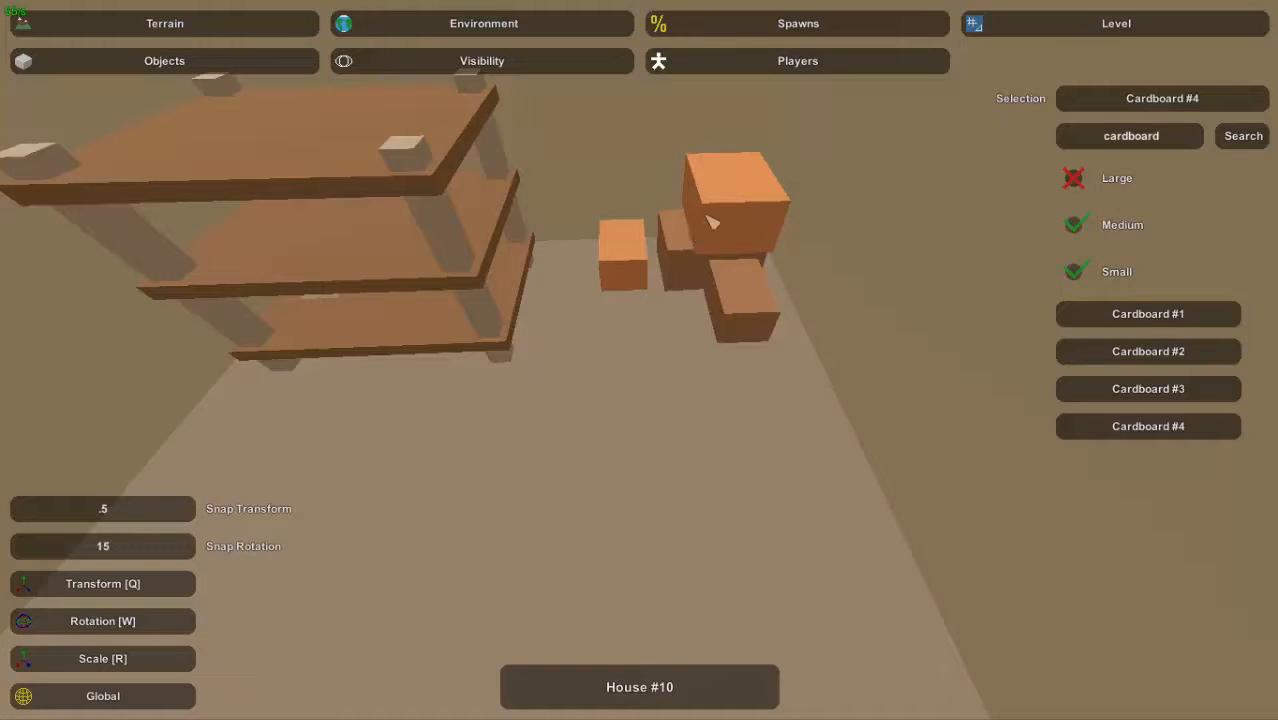
right_click_drag(658, 243, 622, 456)
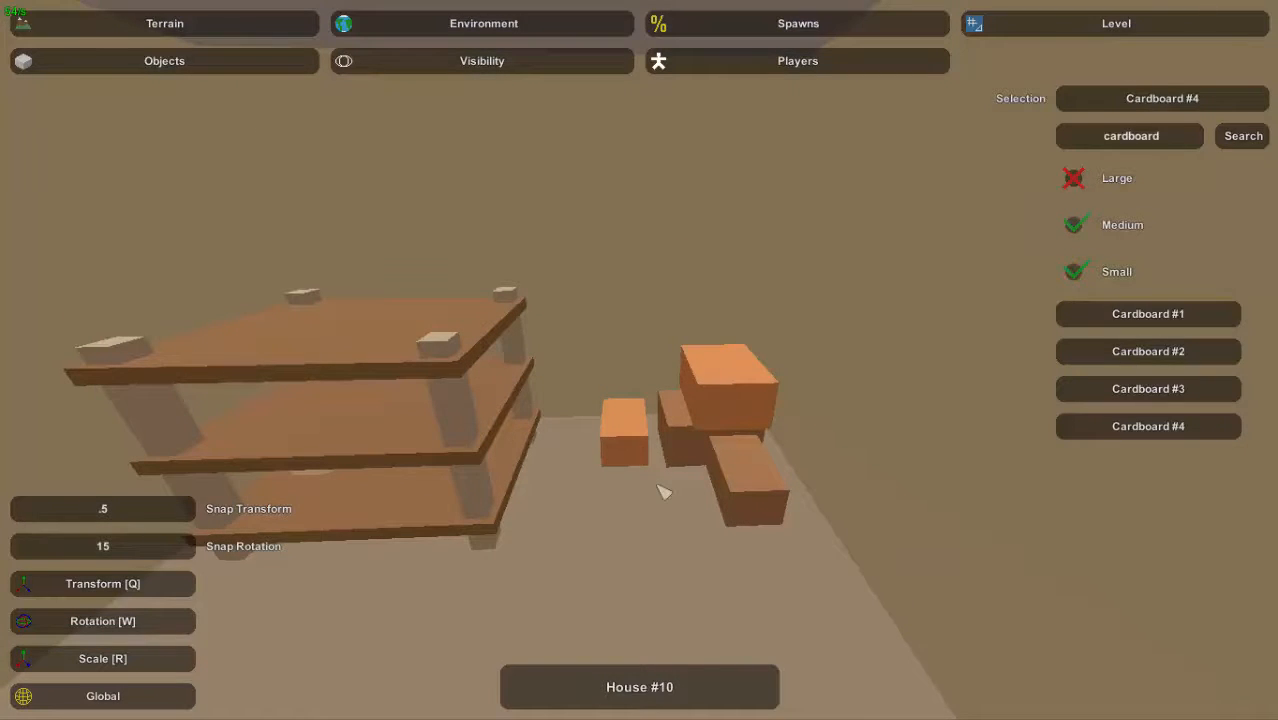
key("w")
right_click_drag(665, 492, 550, 580)
key("w")
key("w")
Place a grey box on top of the wooden shelf in House #10 and rotate it
left_click(703, 402)
right_click_drag(703, 402, 1220, 310)
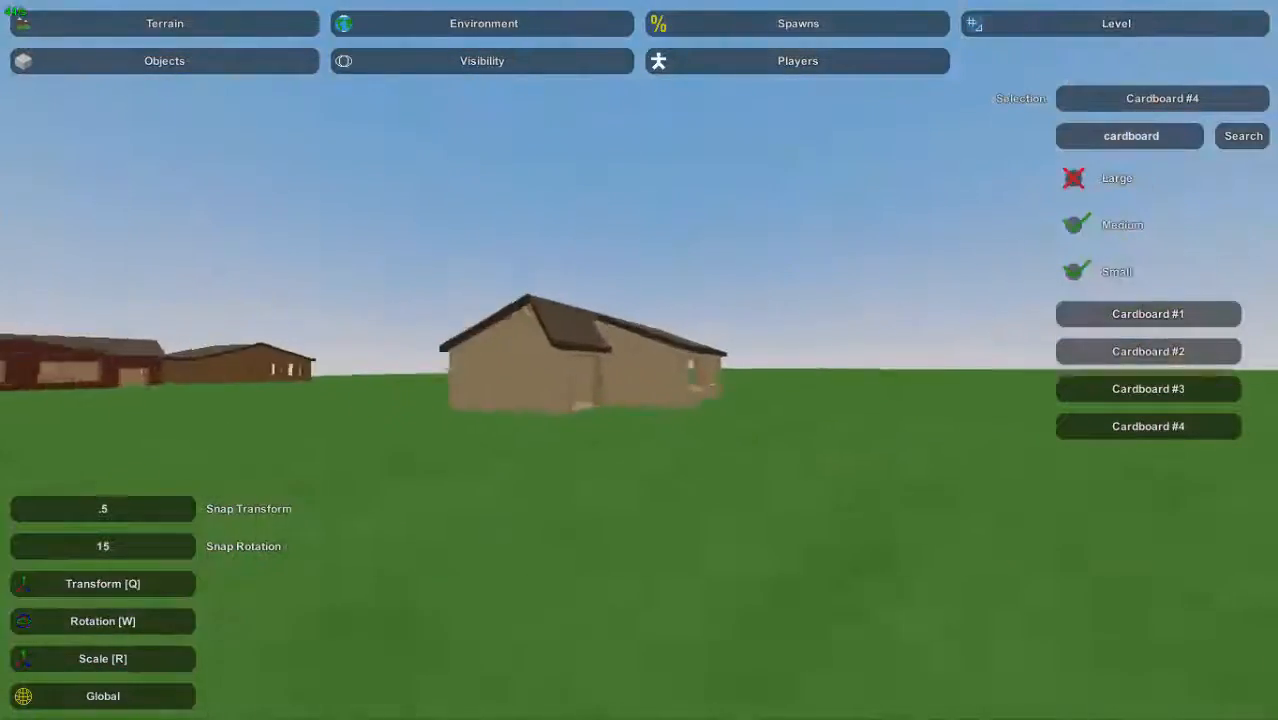
key("w")
right_click_drag(639, 360, 525, 595)
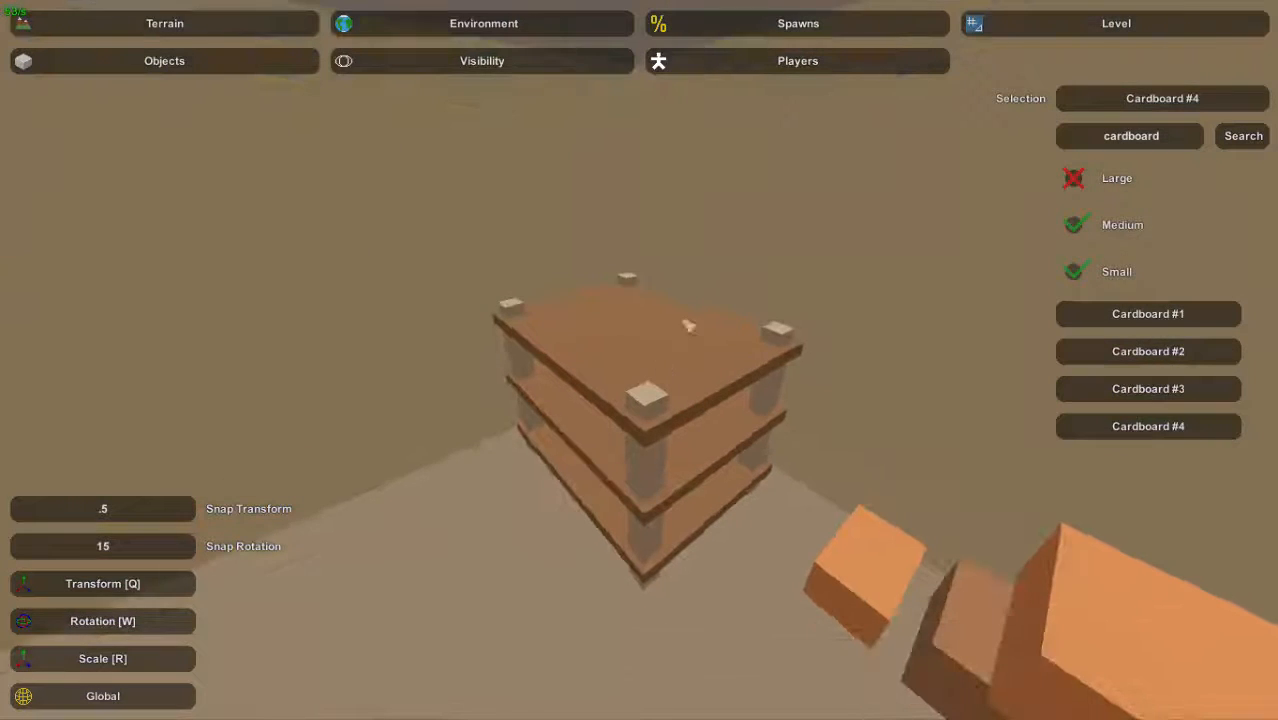
key("e")
key("w")
left_click_drag(722, 379, 632, 402)
left_click(691, 309)
Look over the furnished House #10 room from its doorway and from outside the building
key("a")
right_click_drag(691, 309, 846, 332)
key("s")
key("w")
key("s")
key("a")
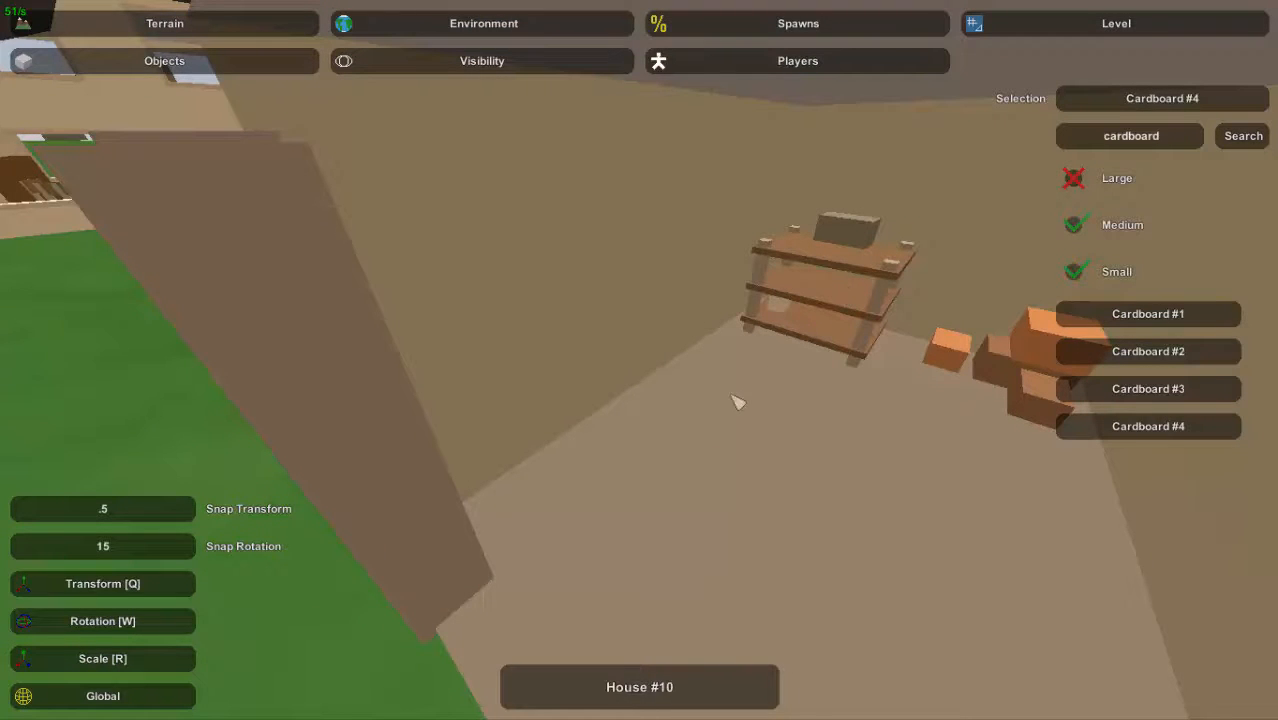
right_click_drag(738, 402, 832, 397)
key("s")
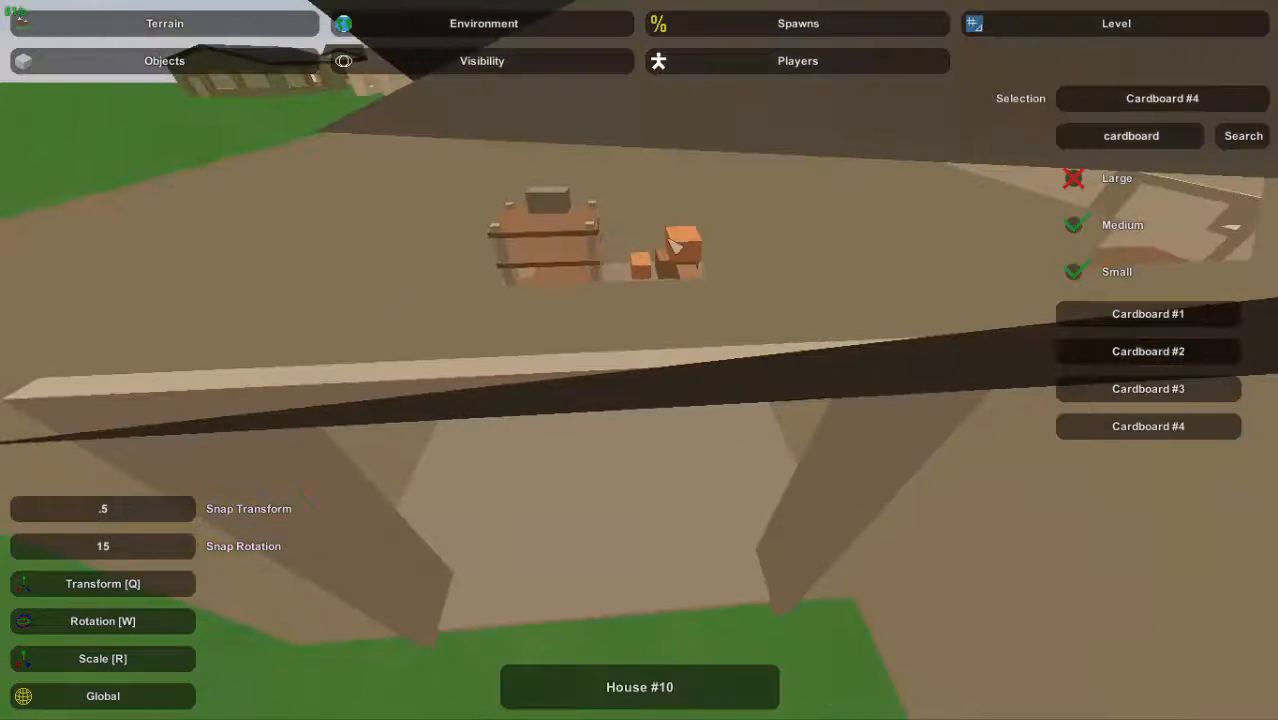
key("w")
right_click_drag(631, 331, 641, 369)
key("w")
key("w")
key("w")
key("w")
key("s")
key("w")
Place a glass shard at the red appliance's end of House #6's kitchen window sill, then rotate and shift it
left_click(635, 355)
key("w")
key("d")
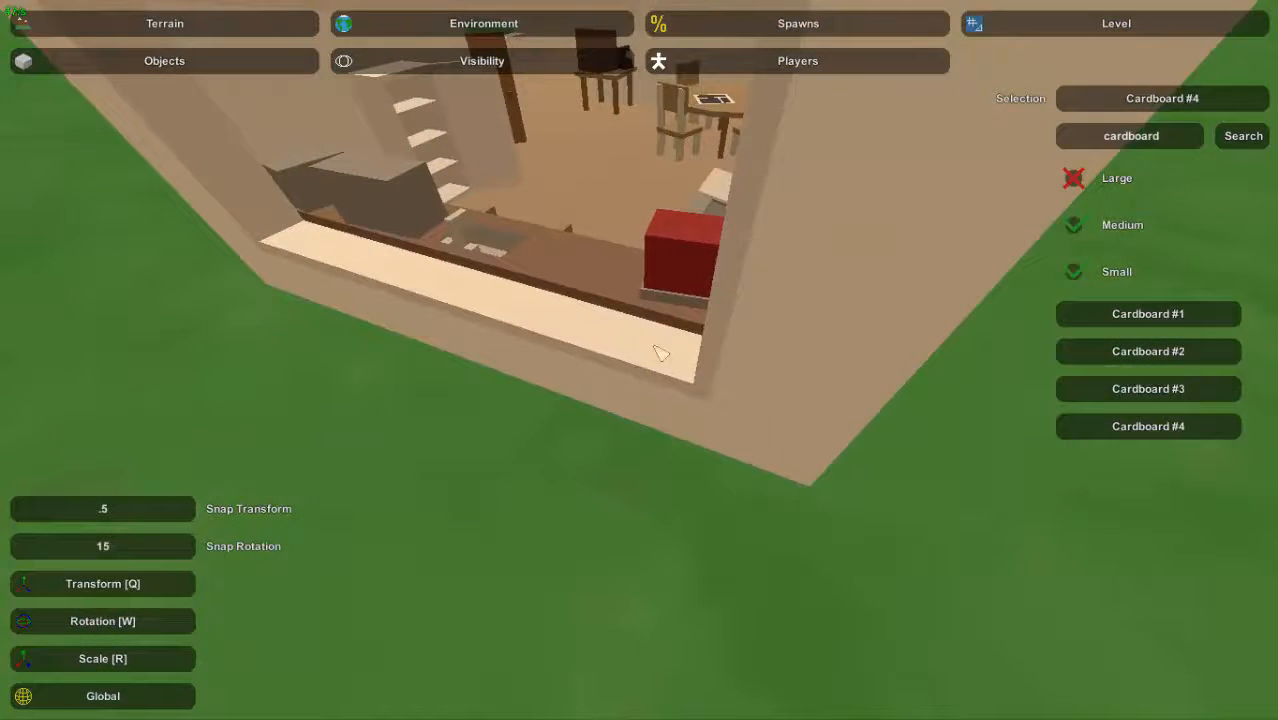
key("e")
left_click_drag(695, 460, 605, 479)
key("q")
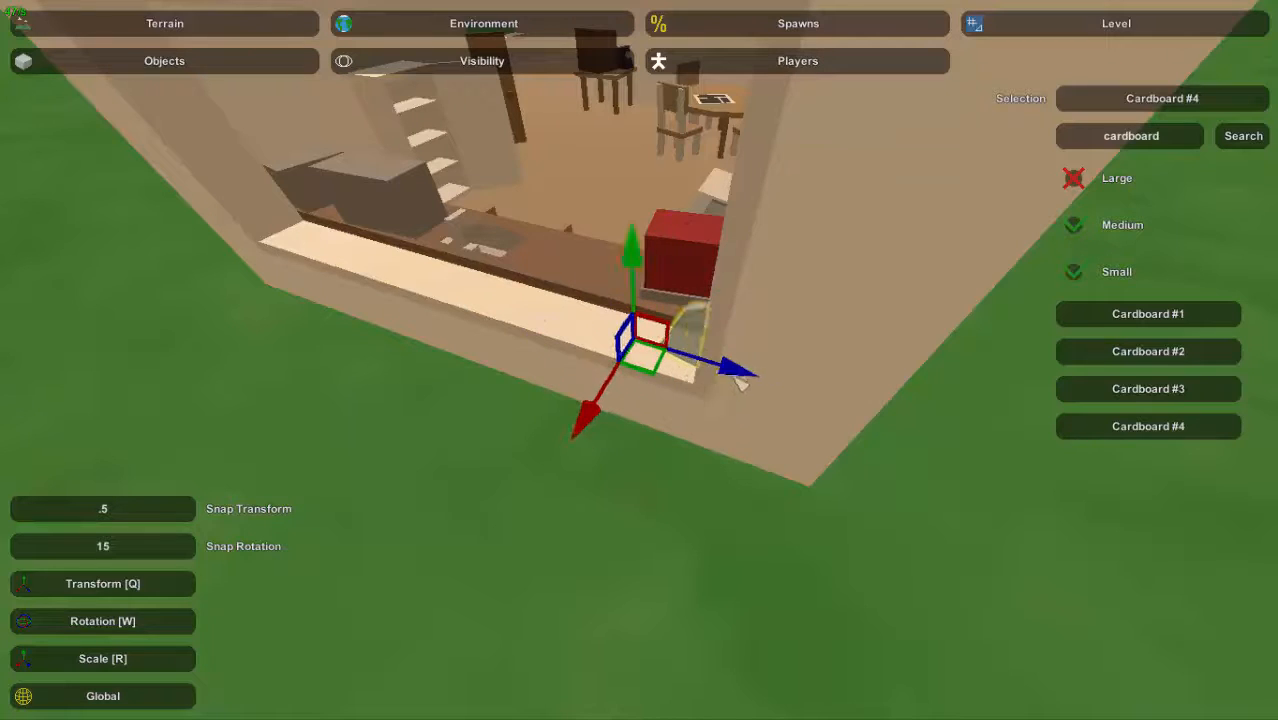
mouse_move(735, 378)
left_mouse_down()
mouse_move(694, 379)
mouse_move(727, 399)
left_mouse_up()
Raise the glass shard above the sill and rotate it parallel to the kitchen window
key("w")
right_click_drag(733, 408, 670, 376)
key("a")
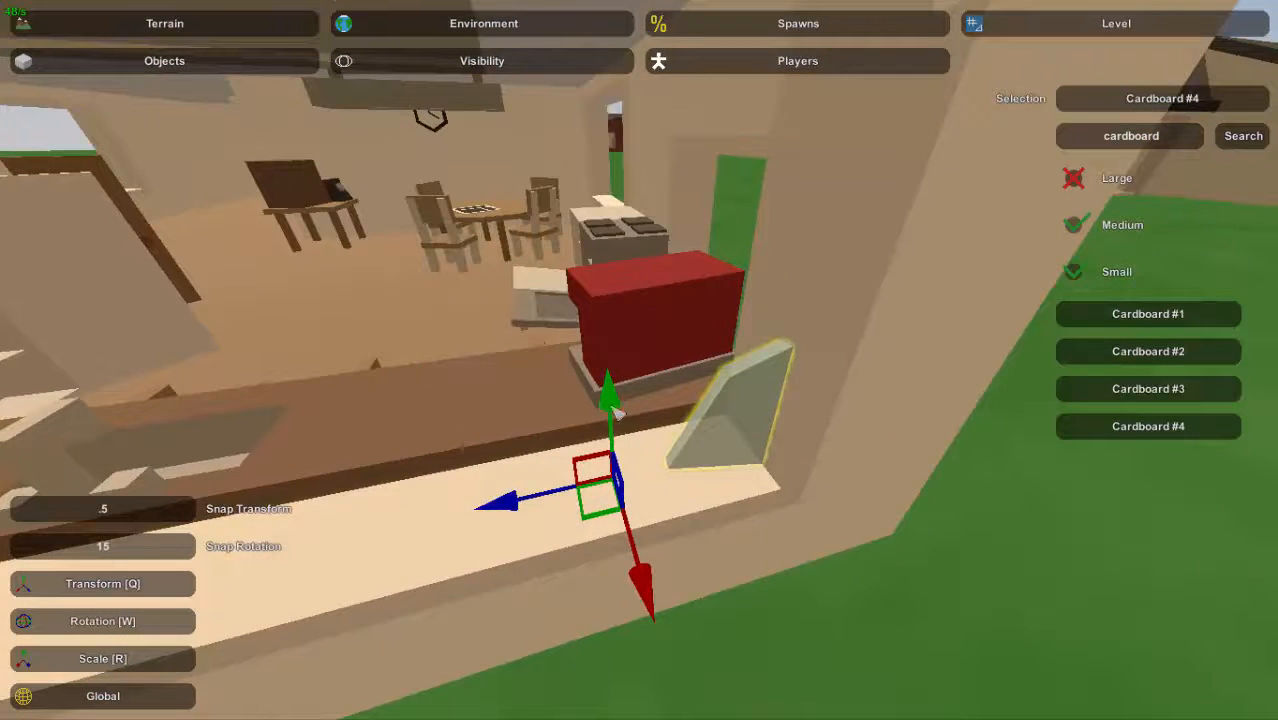
left_click_drag(617, 412, 604, 305)
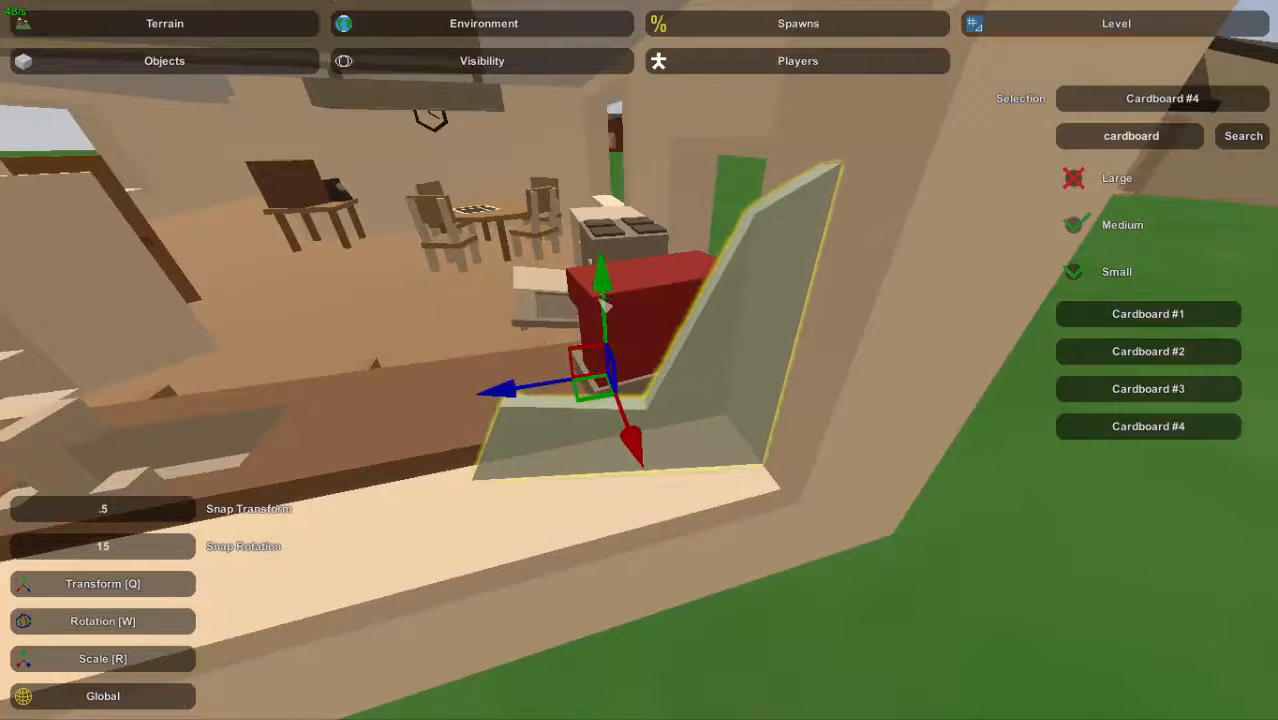
key("w")
left_click_drag(690, 455, 657, 492)
key("q")
left_click(573, 485)
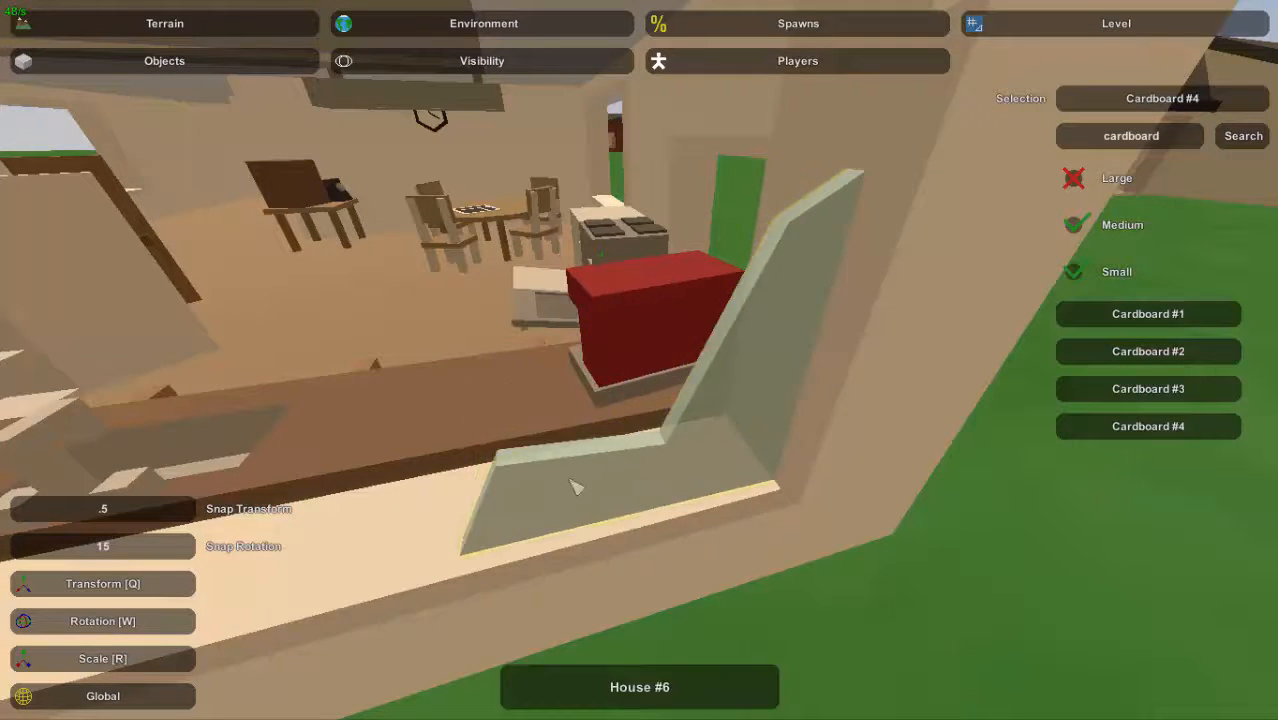
Place a second glass shard at the toaster end of the same window sill and rotate it
right_click_drag(573, 485, 120, 465)
right_click_drag(636, 340, 636, 393)
right_click_drag(684, 148, 790, 115)
key("w")
right_click_drag(652, 304, 643, 312)
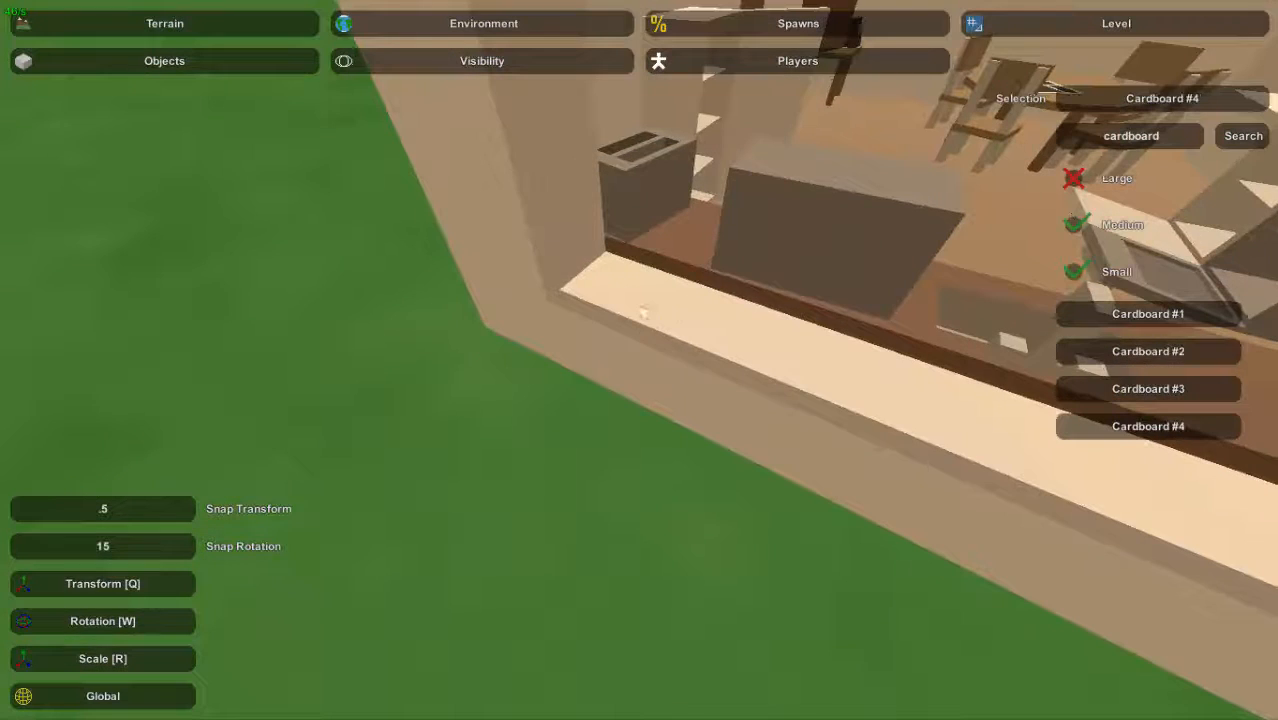
key("w")
left_click_drag(636, 410, 733, 428)
key("q")
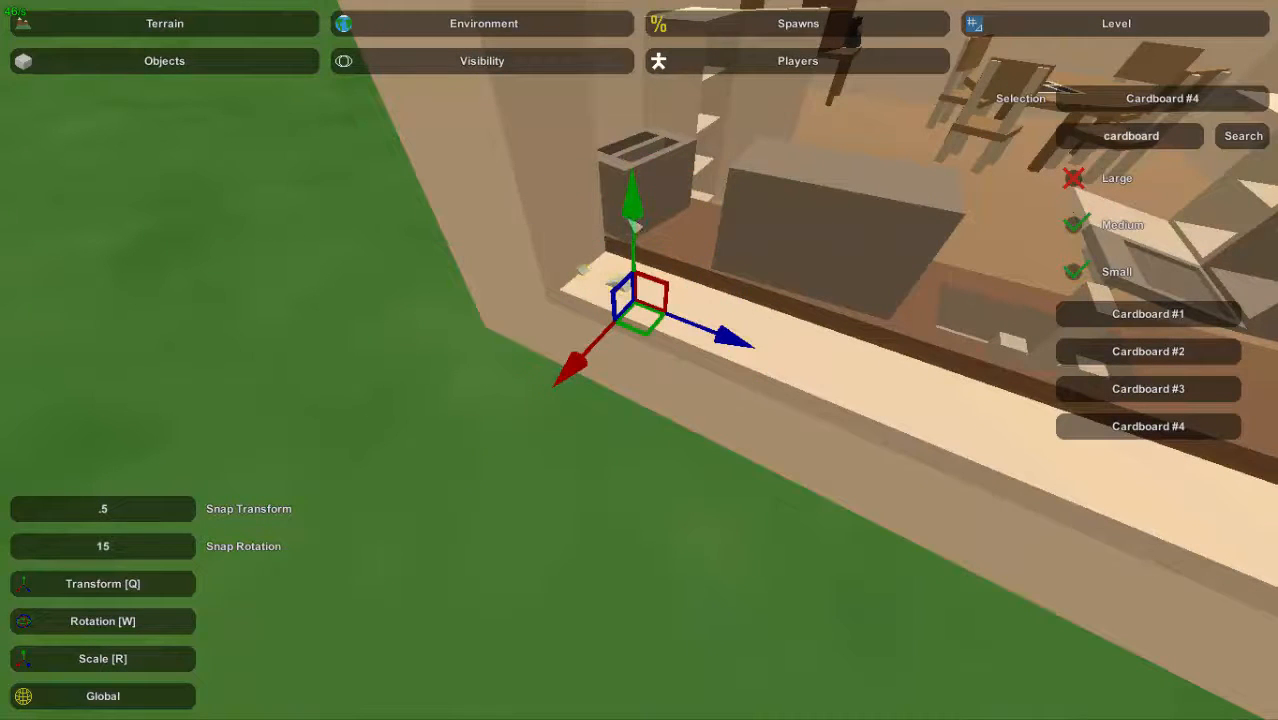
Raise the second glass shard above the sill and slide it along the window away from the corner
left_click_drag(634, 225, 645, 155)
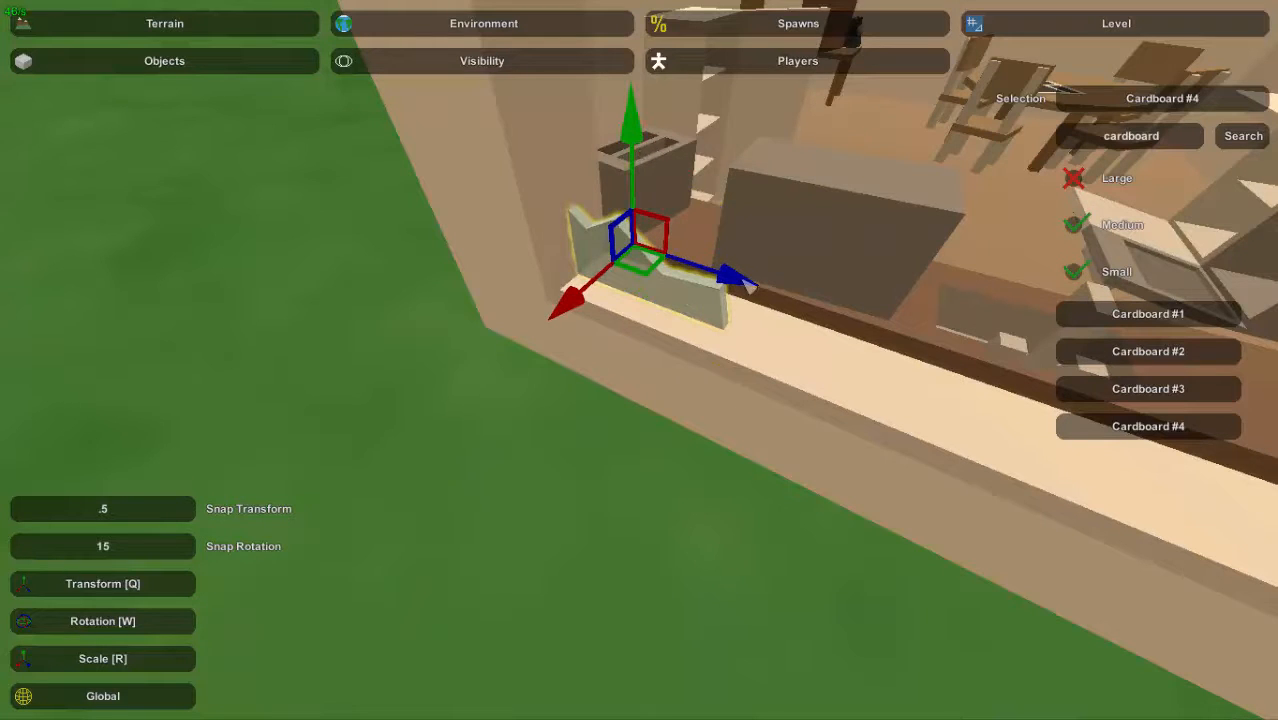
left_click_drag(750, 286, 757, 320)
left_click(750, 324)
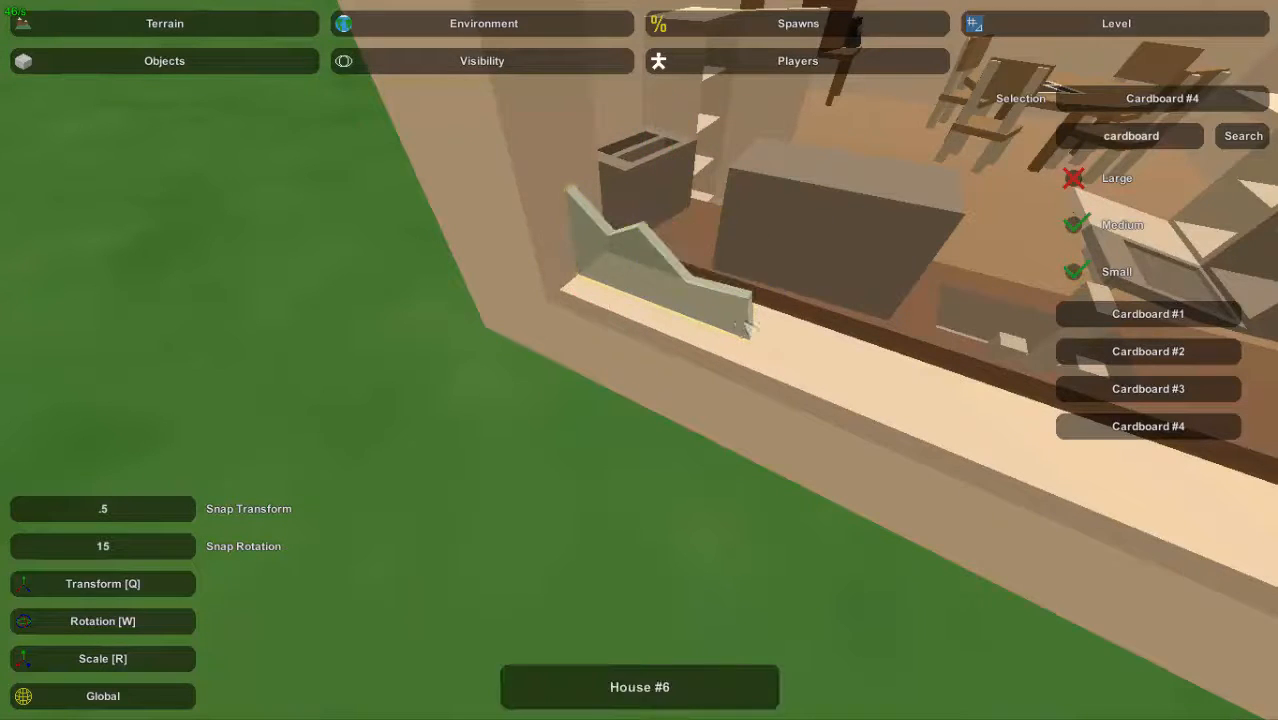
Shift the glass shard beside the red appliance slightly inward on the window sill
key("s")
right_click_drag(750, 324, 915, 330)
key("w")
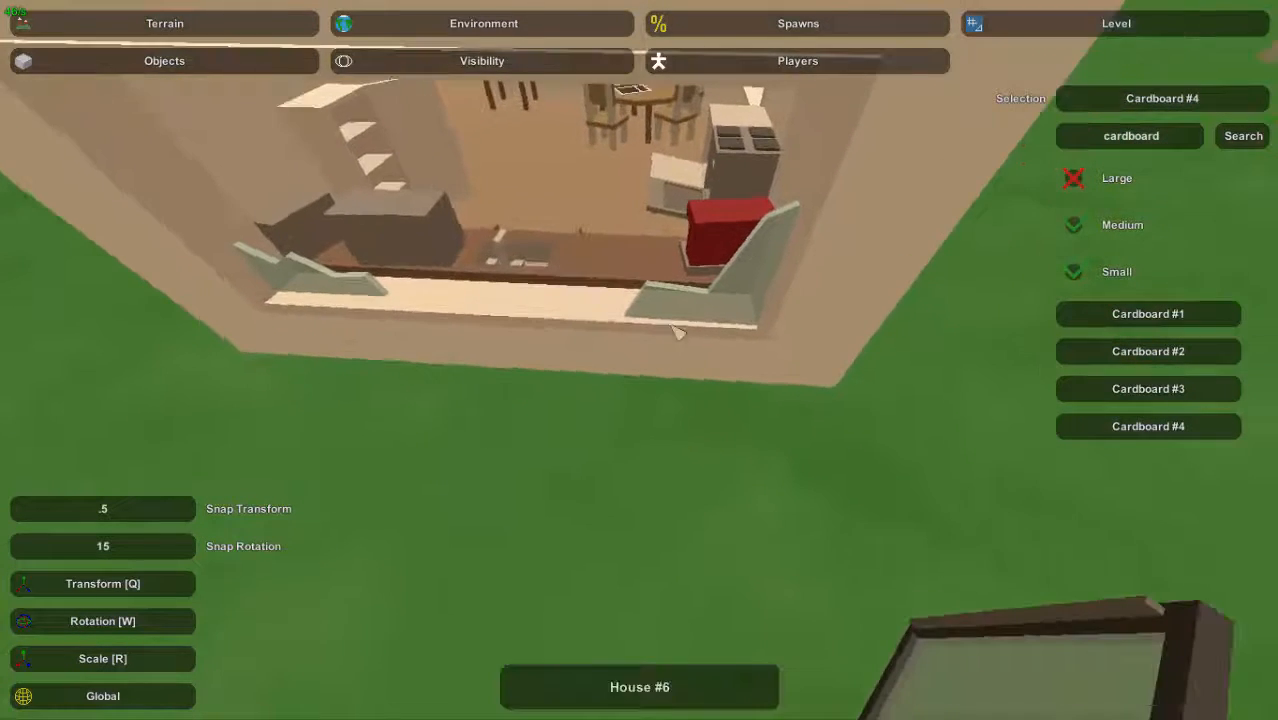
left_click(680, 314)
left_click_drag(697, 362, 697, 352)
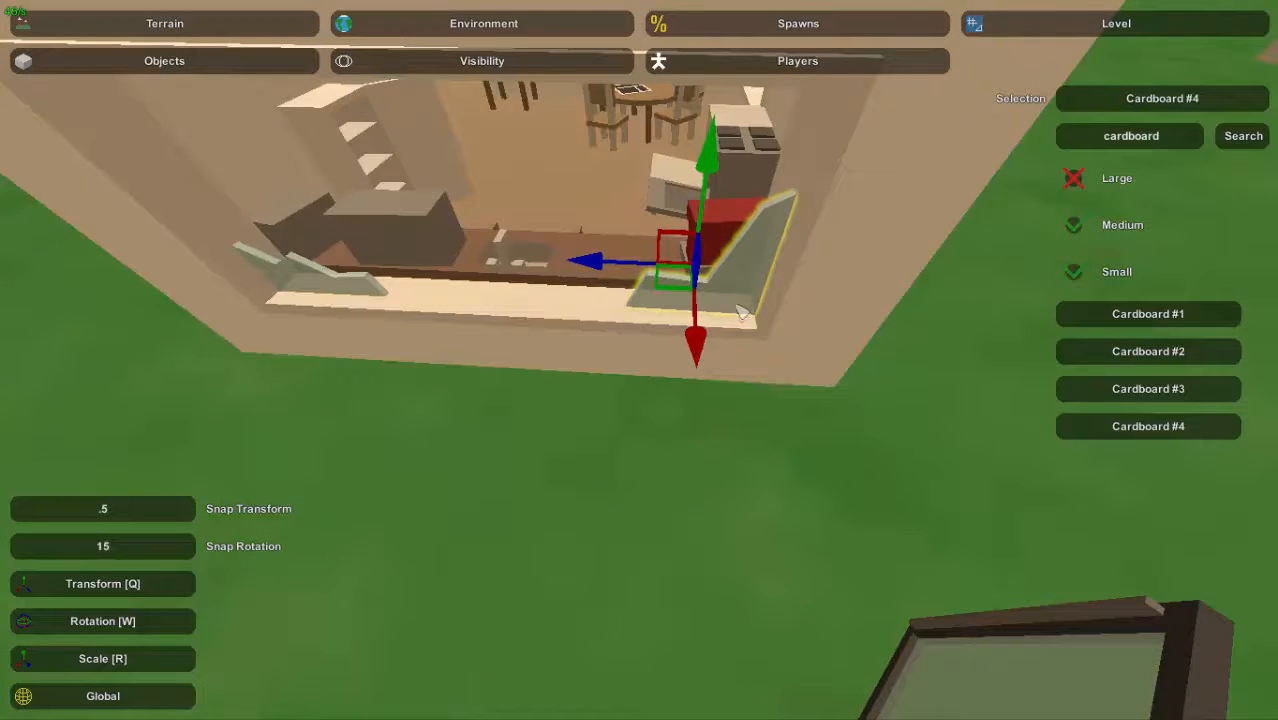
left_click(742, 309)
Look over House #6 and the sample furniture laid out on the grass beside it
key("s")
right_click_drag(615, 270, 612, 50)
key("w")
key("w")
right_click_drag(639, 360, 270, 375)
right_click_drag(639, 360, 1050, 570)
key("s")
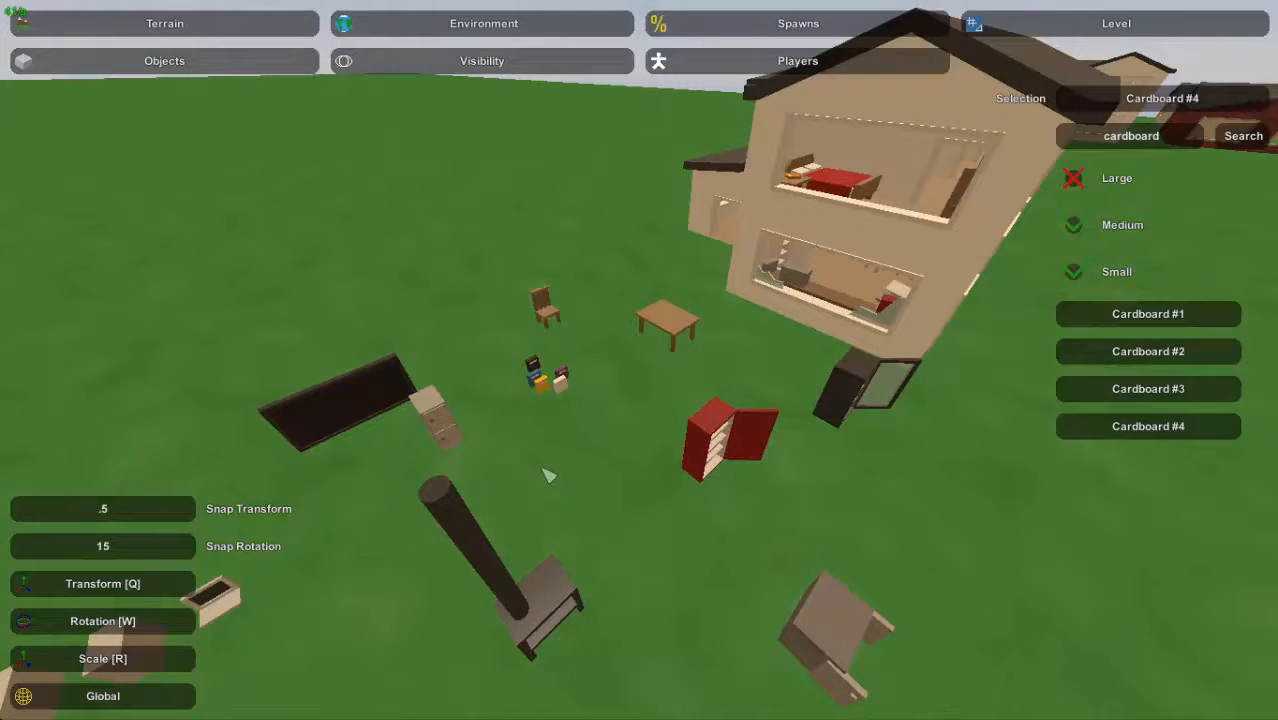
right_click_drag(548, 476, 515, 486)
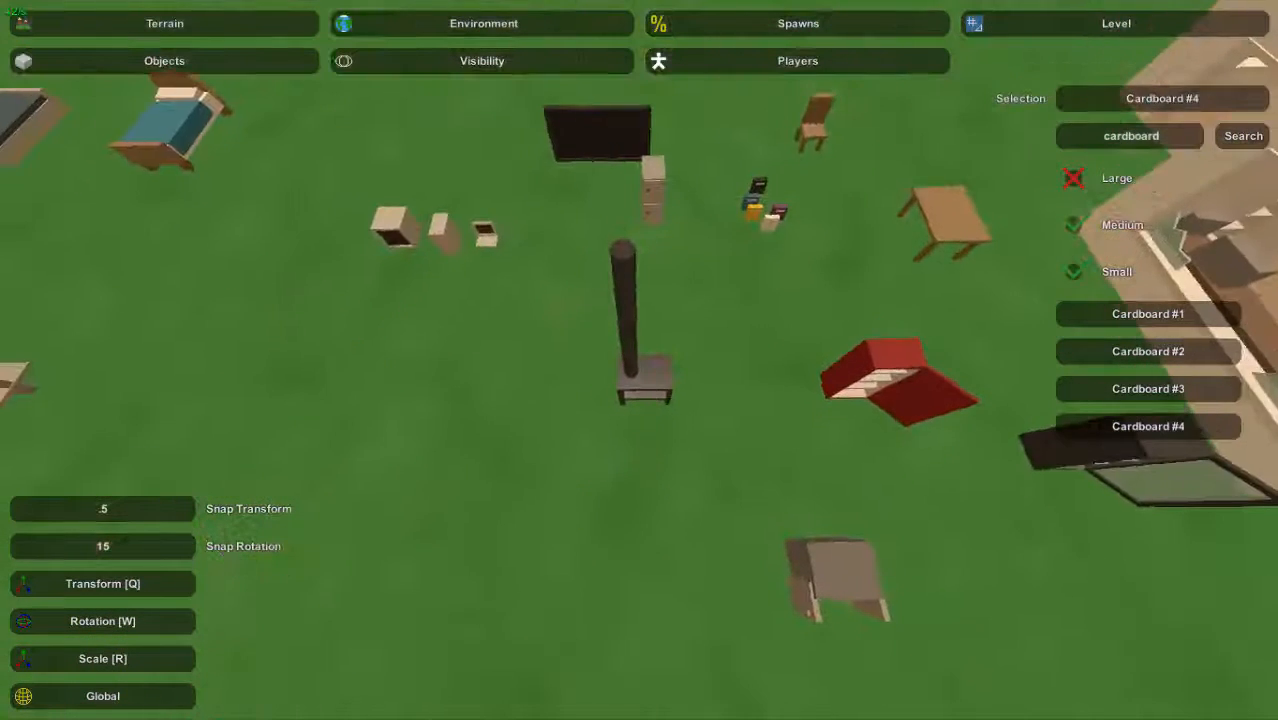
right_click_drag(639, 360, 710, 390)
key("w")
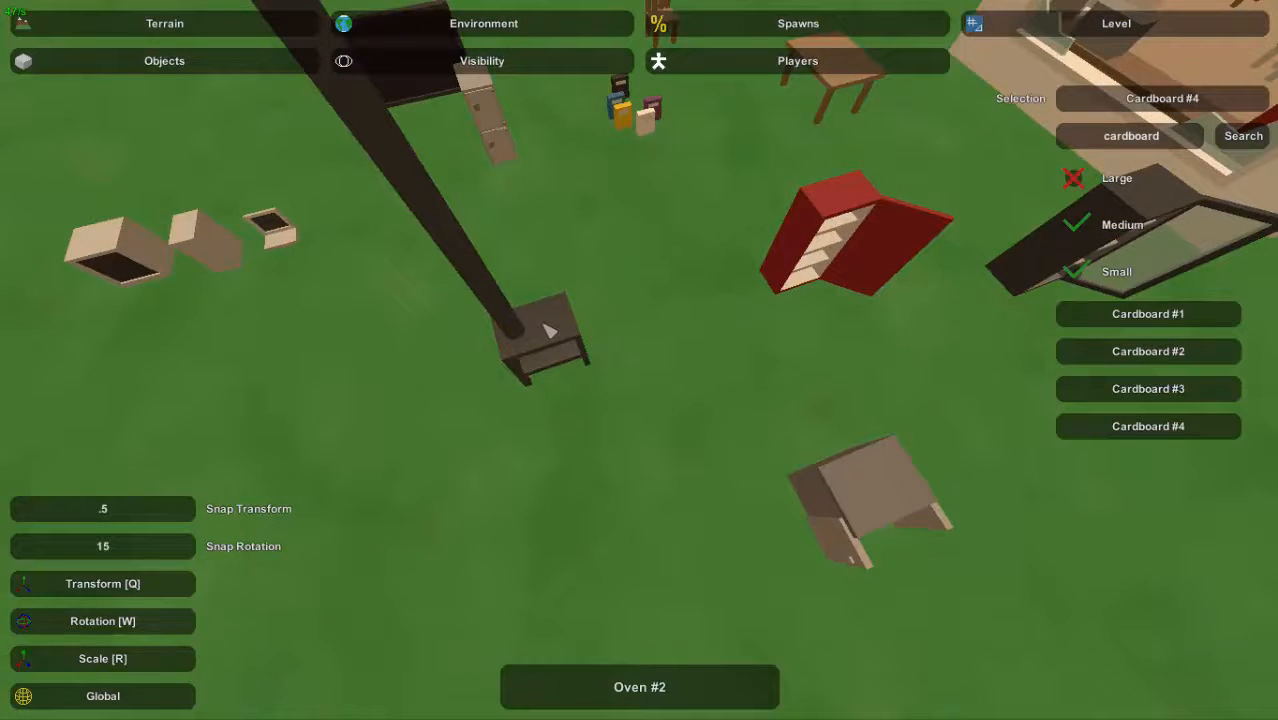
right_click_drag(566, 343, 730, 145)
key("s")
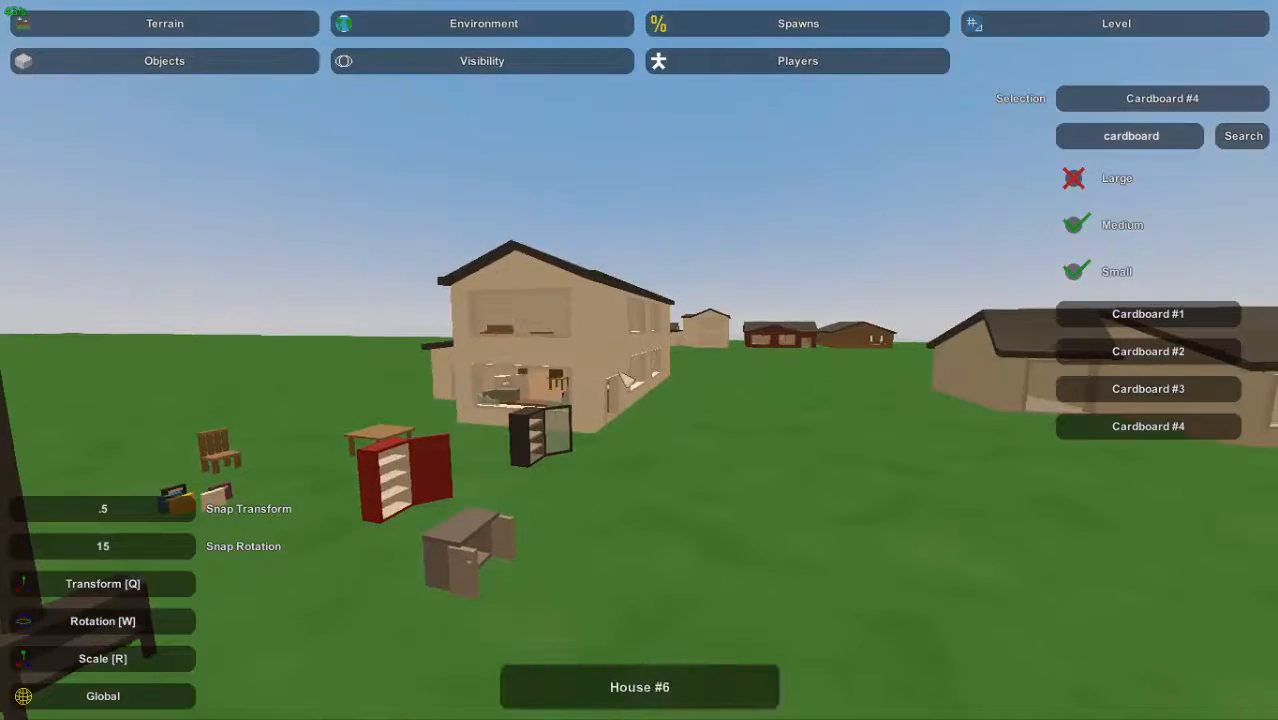
right_click_drag(619, 371, 610, 590)
Search the object list for "lodge" with large objects included and place Lodge #1 on the grass near the sample furniture
key("w")
key("w")
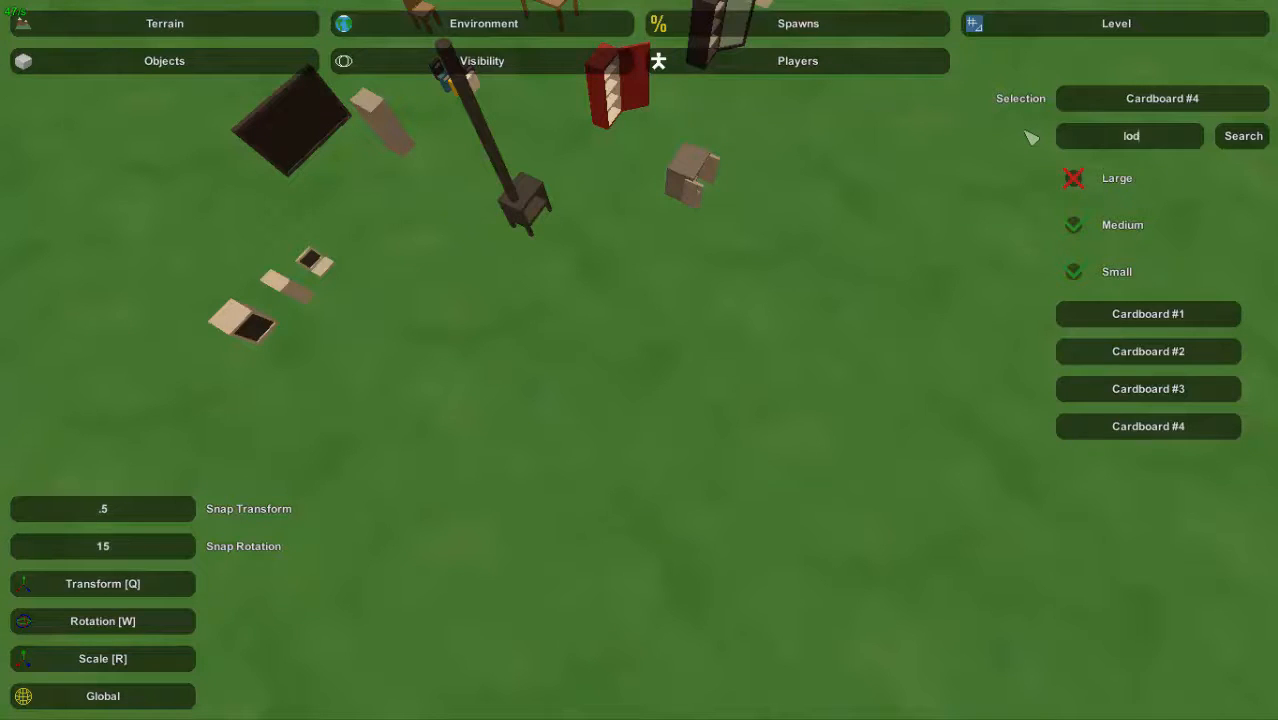
key("Return")
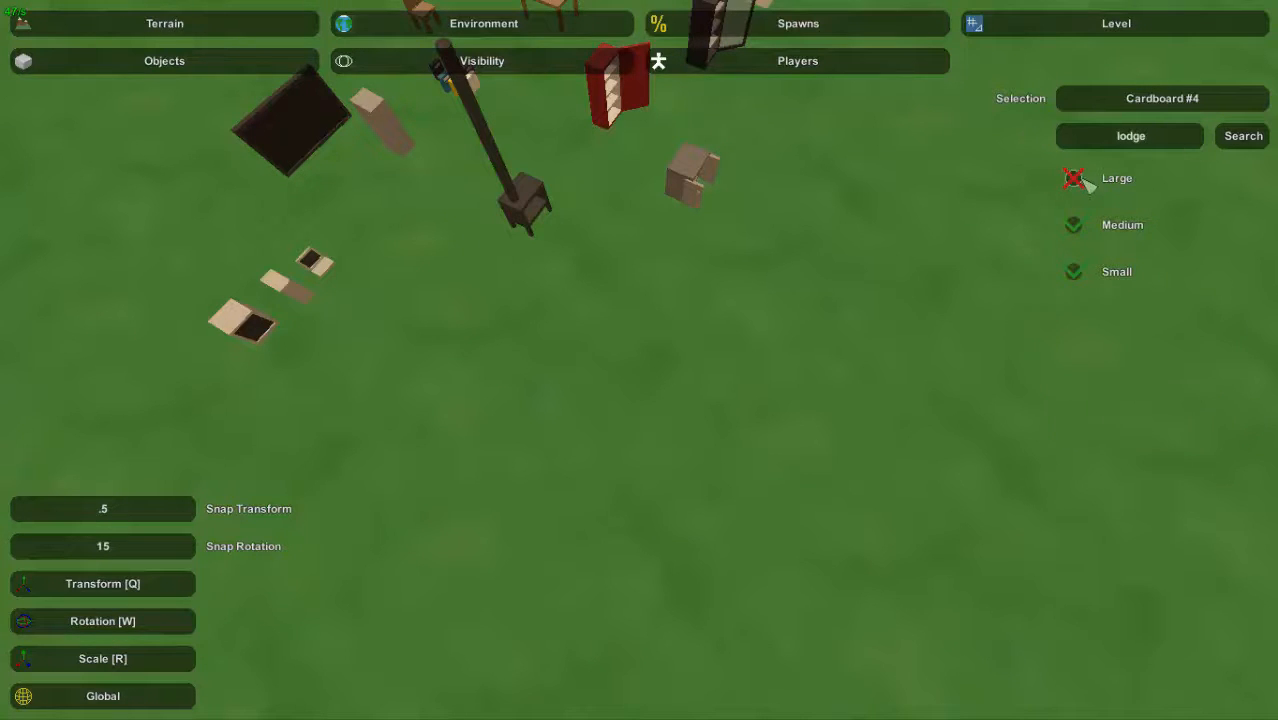
left_click(1080, 180)
left_click(1152, 324)
key("e")
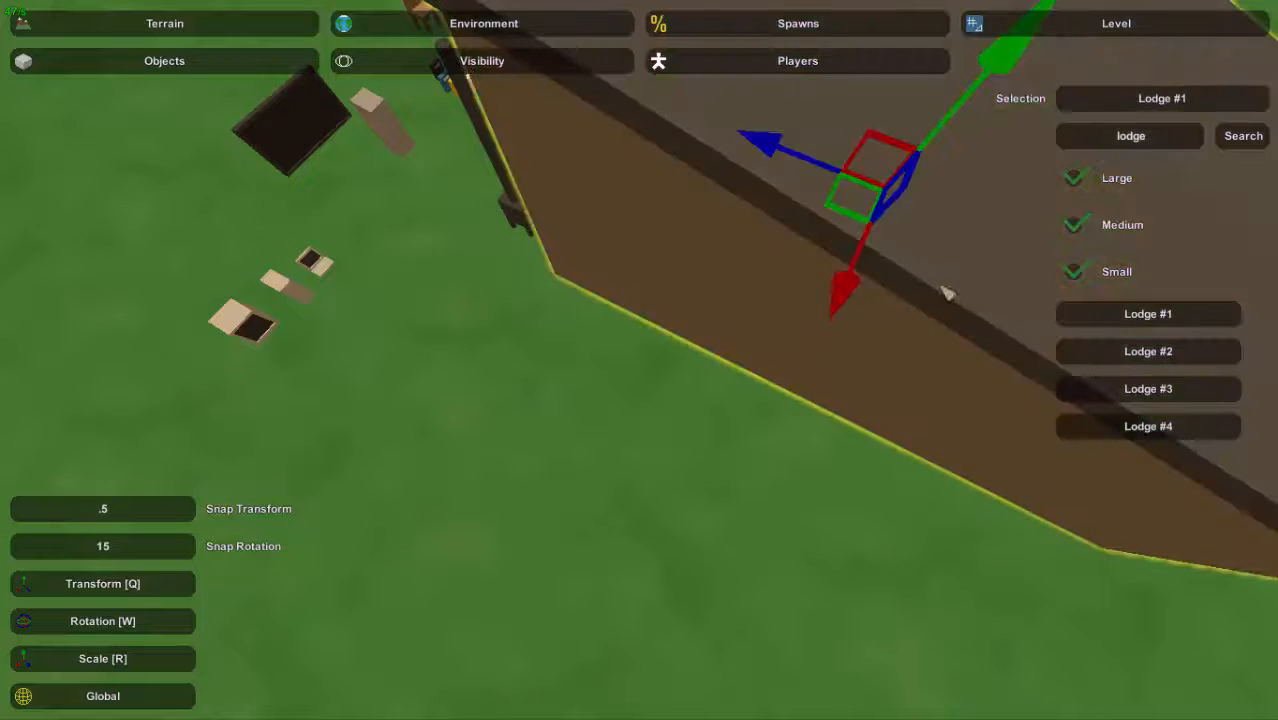
key("s")
right_click_drag(947, 291, 728, 338)
left_click(510, 561)
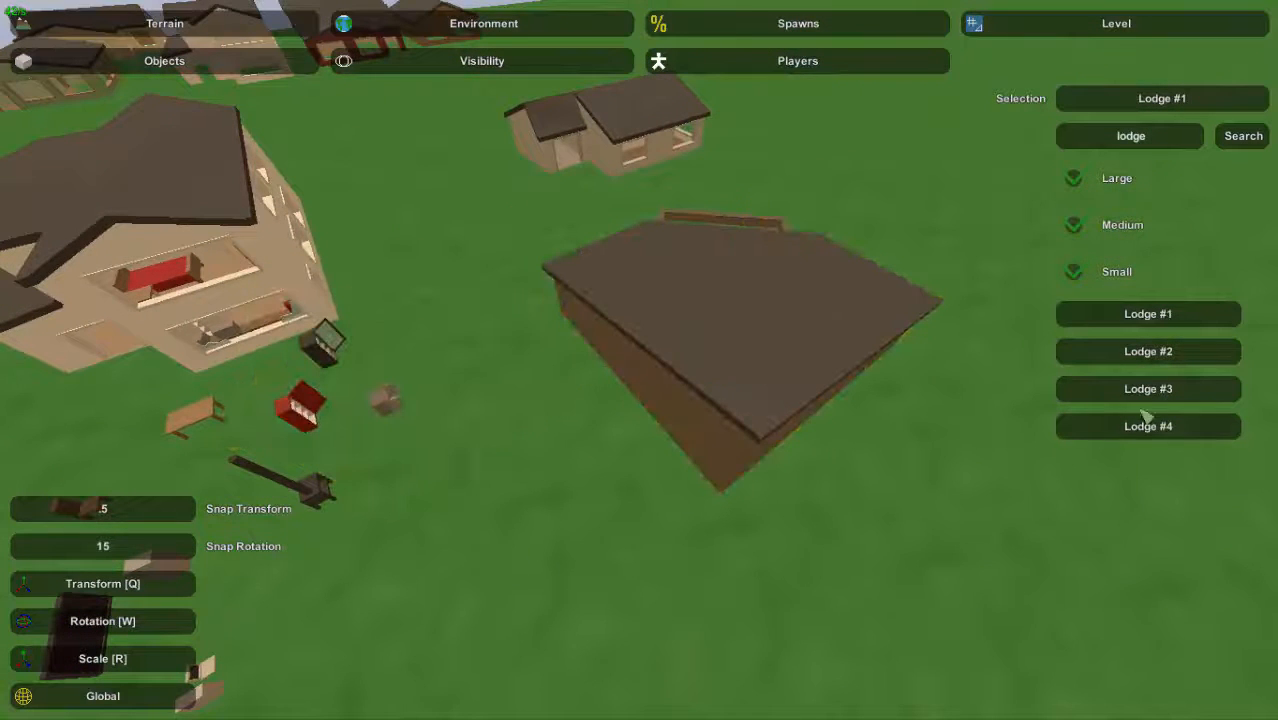
Place Lodge #2 and Lodge #3 on the grass beside Lodge #1
left_click(1152, 353)
key("e")
left_click(852, 617)
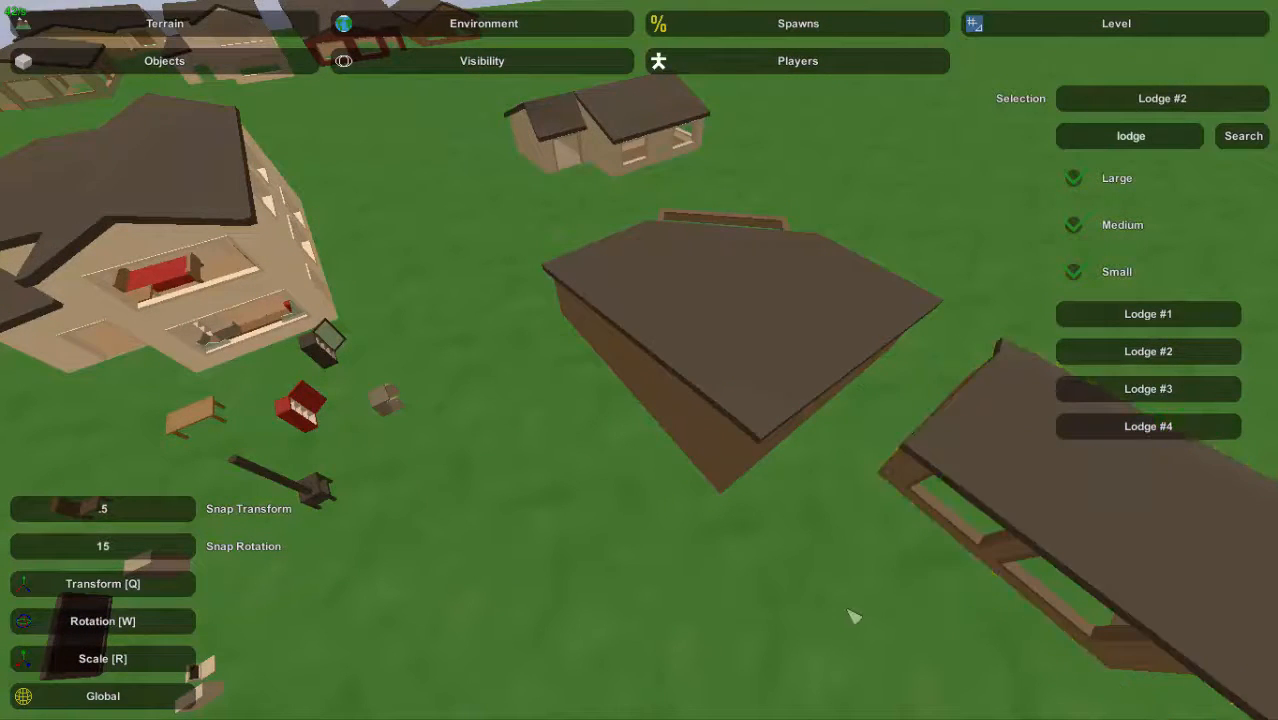
right_click_drag(852, 617, 675, 370)
key("d")
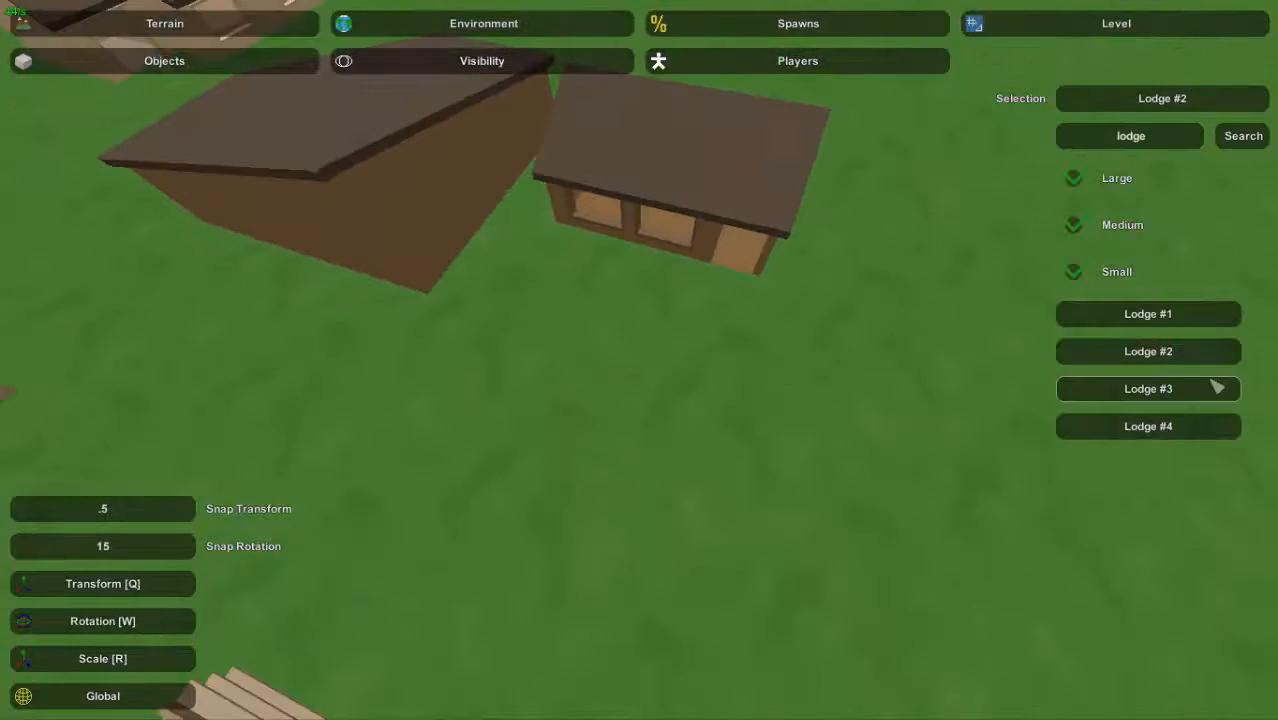
key("e")
left_click(855, 524)
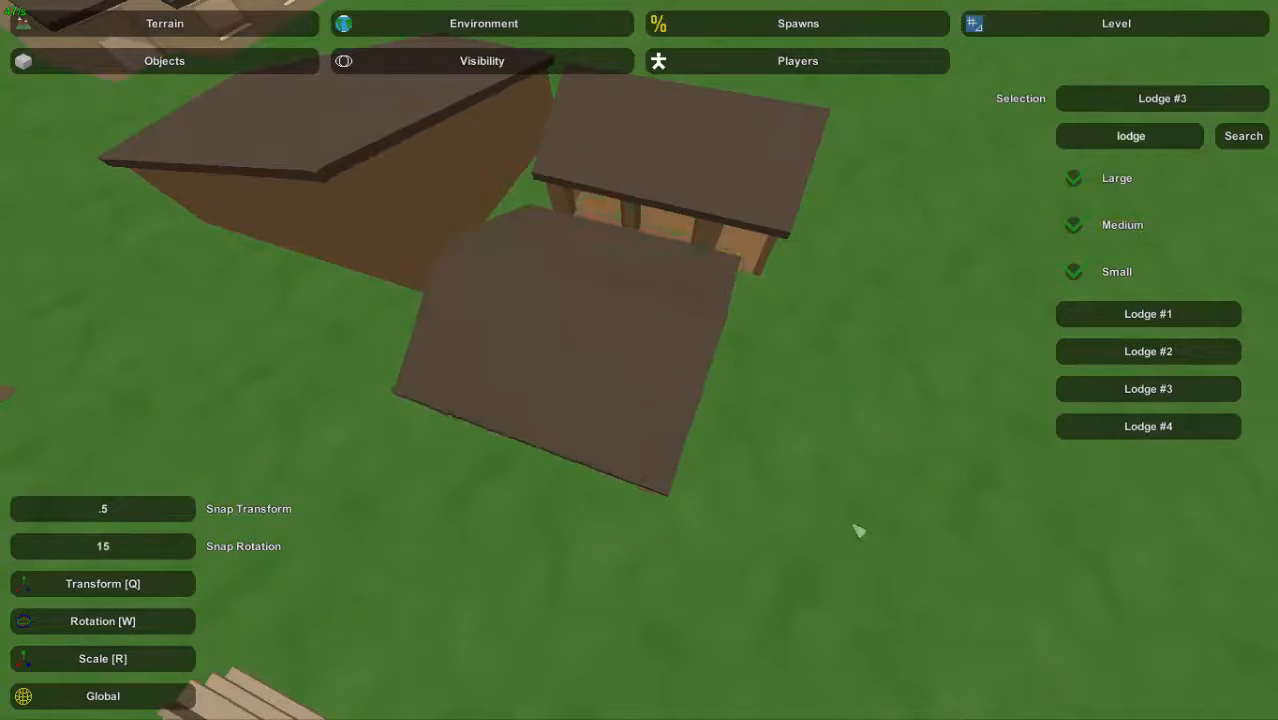
Place Lodge #4 on the grass next to Lodge #3 and slide it sideways to line up beside the other lodges
right_click_drag(855, 524, 648, 370)
key("a")
key("w")
key("s")
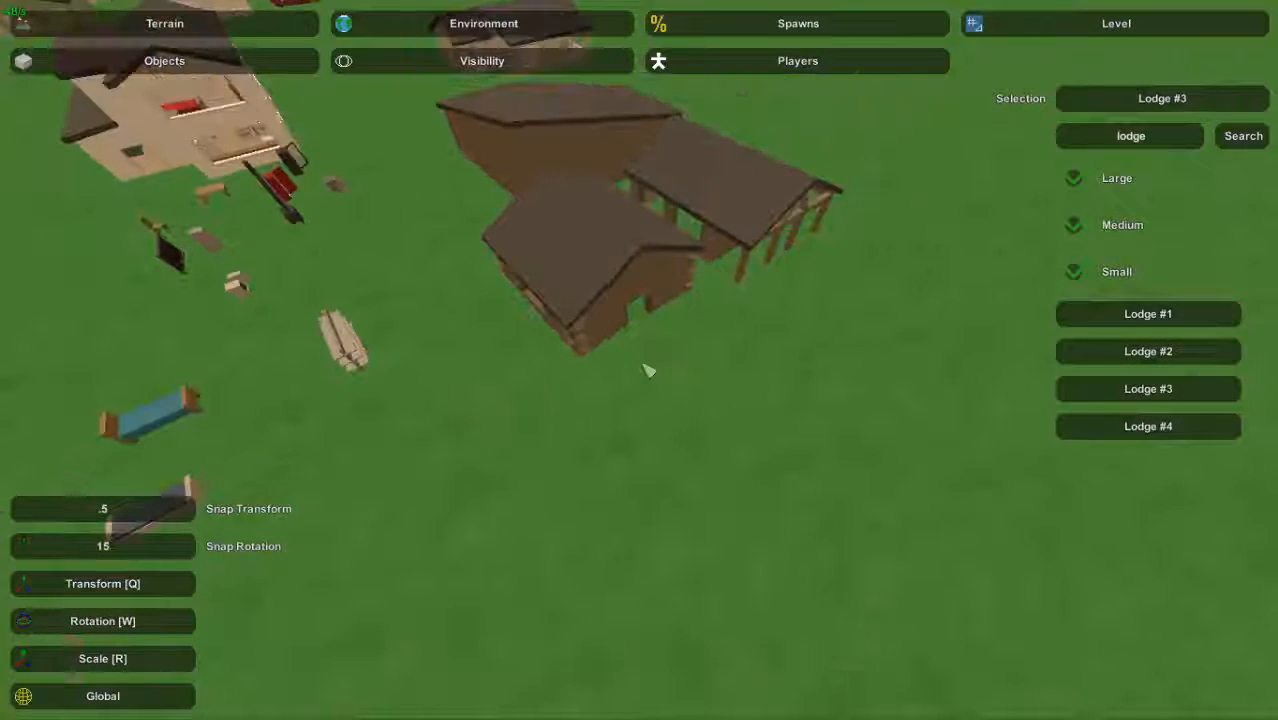
left_click(1145, 434)
key("e")
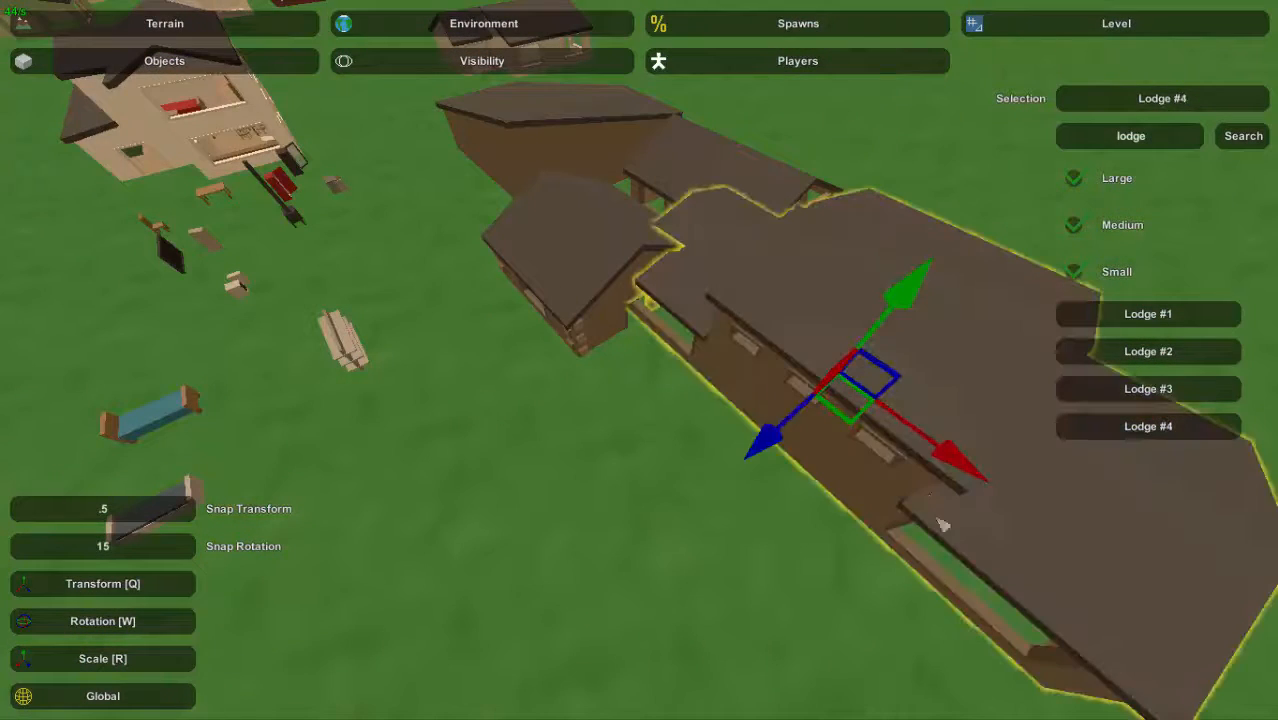
right_click_drag(819, 596, 648, 362)
left_click_drag(753, 262, 822, 276)
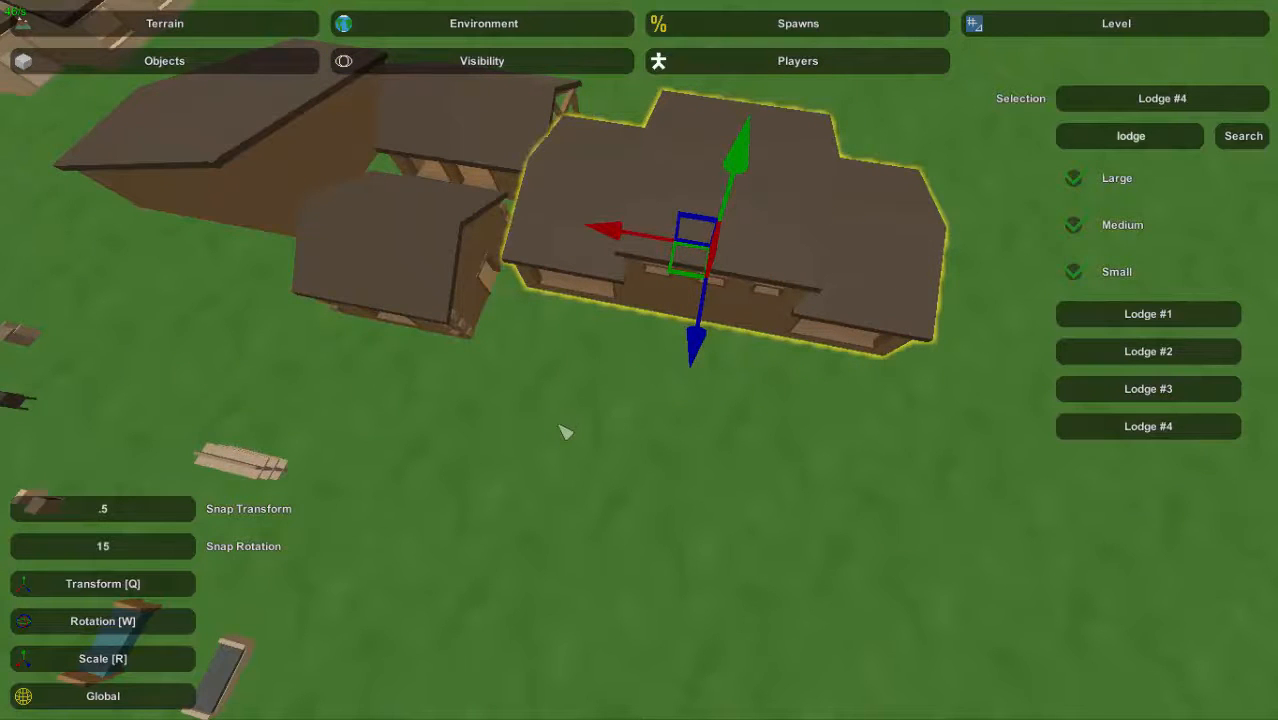
Examine the furnished rooms inside the two-storey house, including the kitchen, living area and bedroom
right_click_drag(601, 443, 640, 360)
key("w")
key("w")
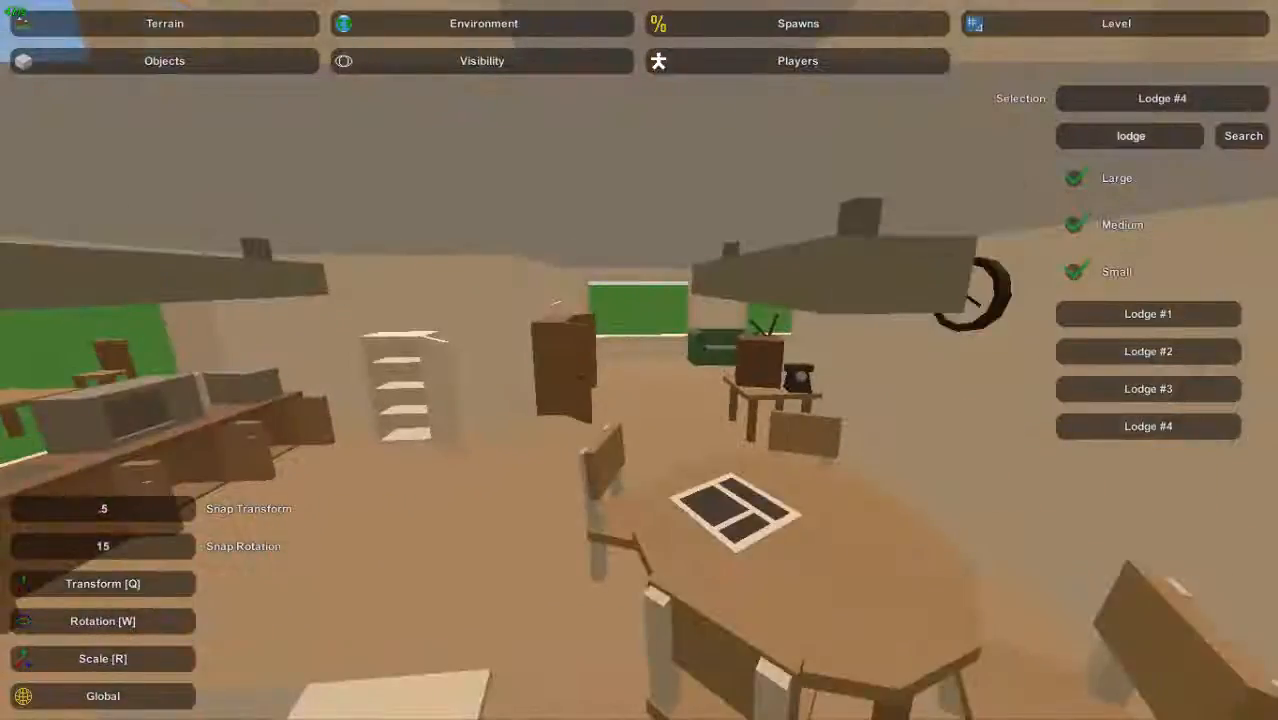
key("s")
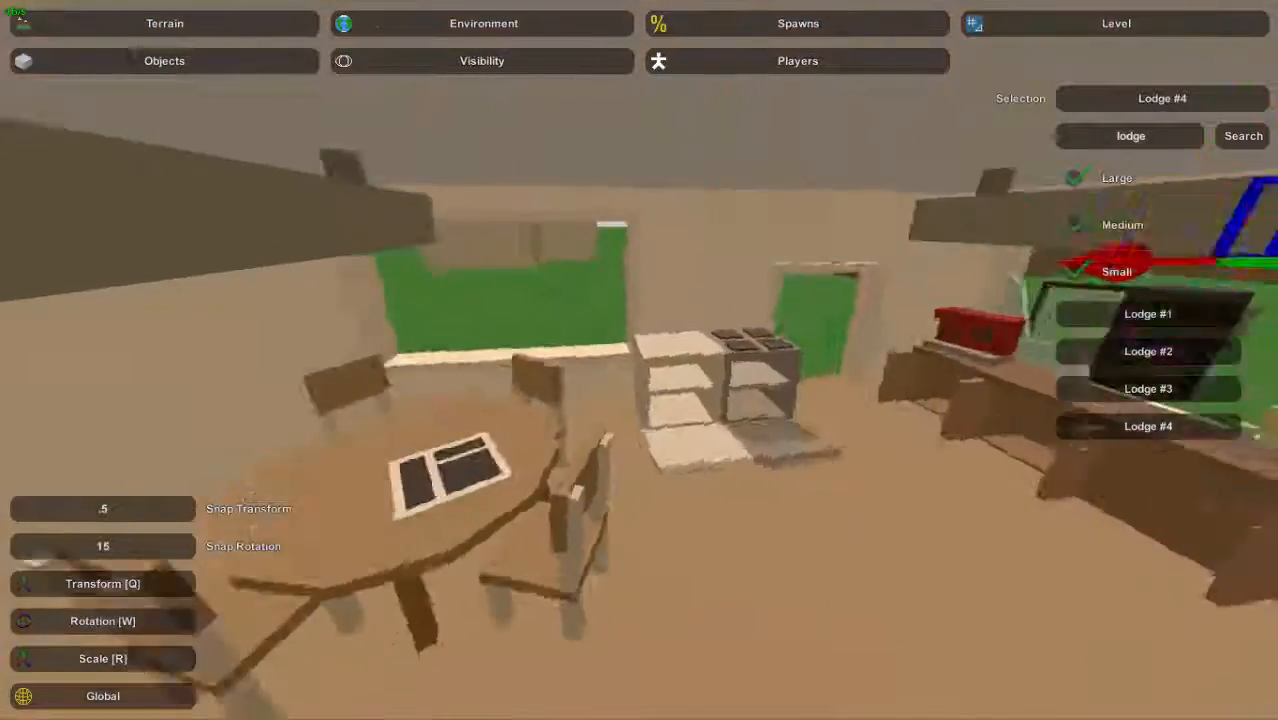
key("w")
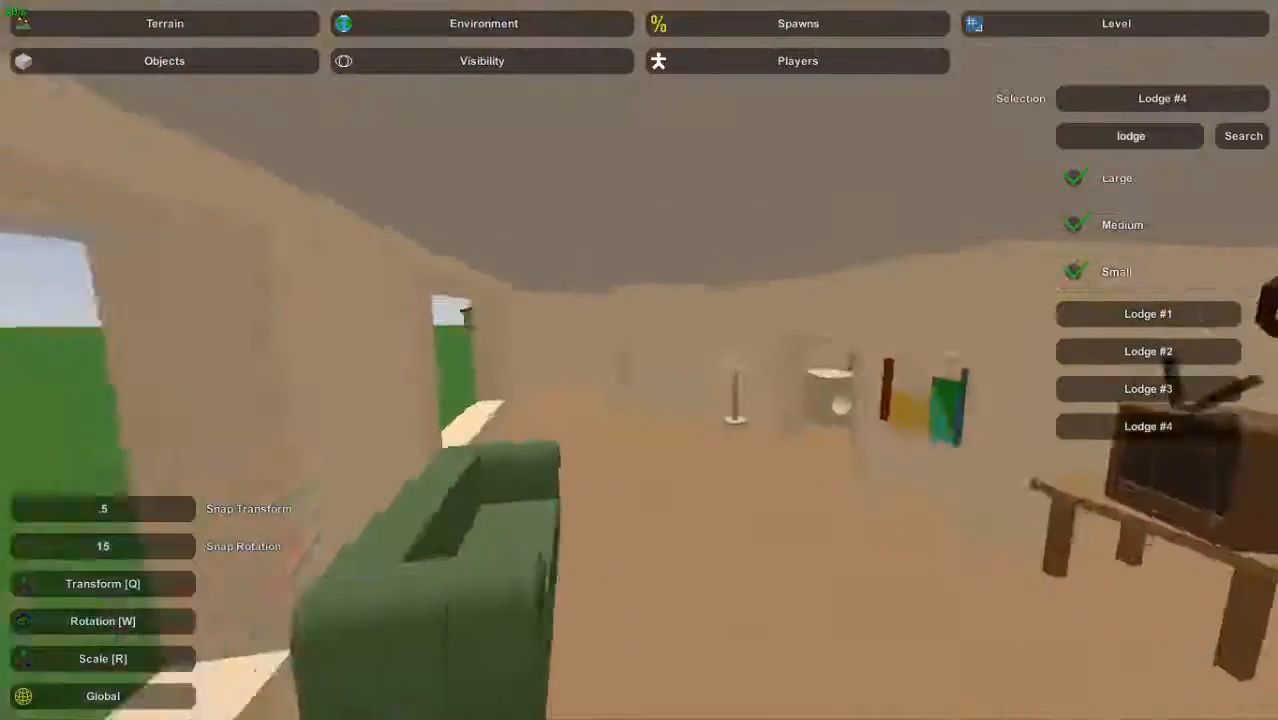
key("s")
key("w")
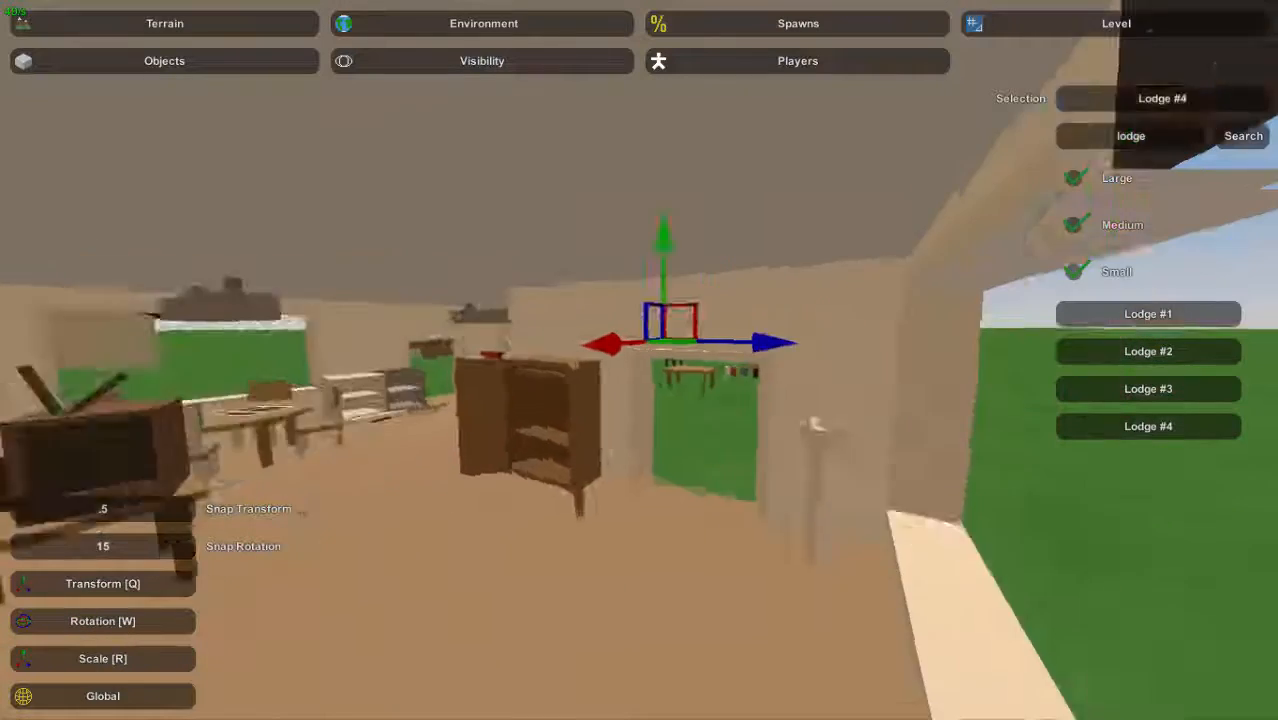
key("a")
key("a")
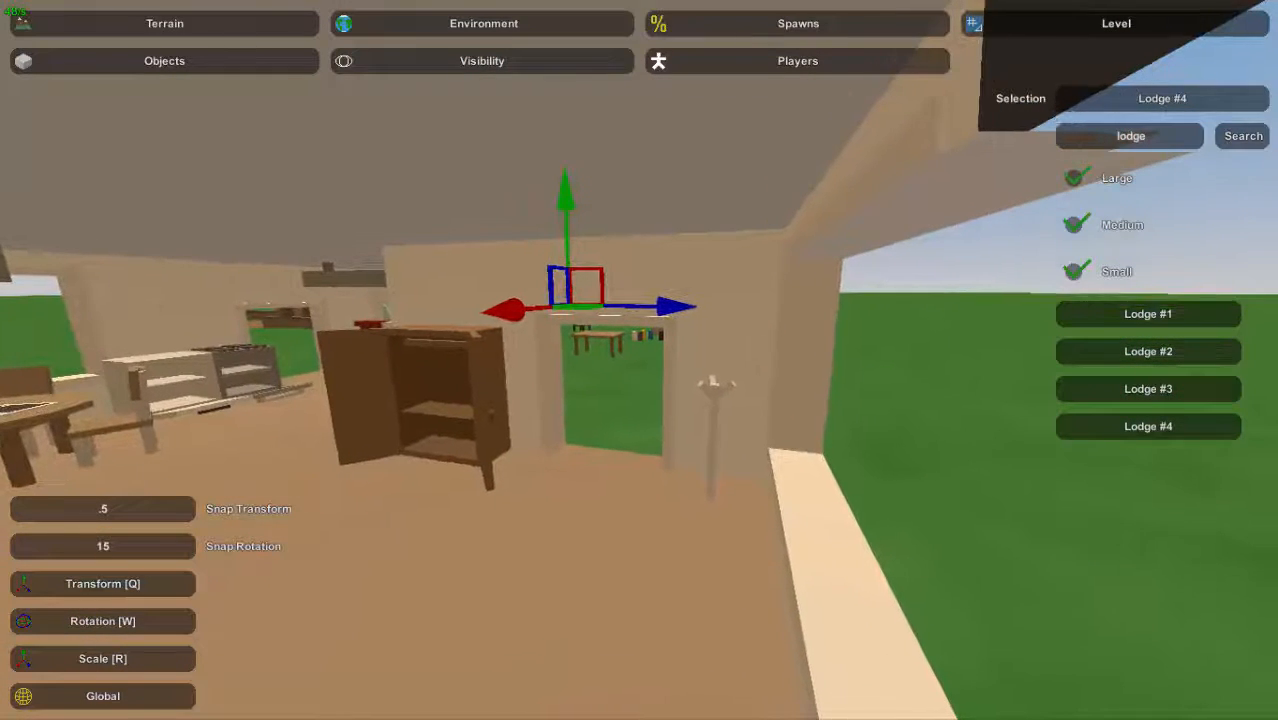
key("w")
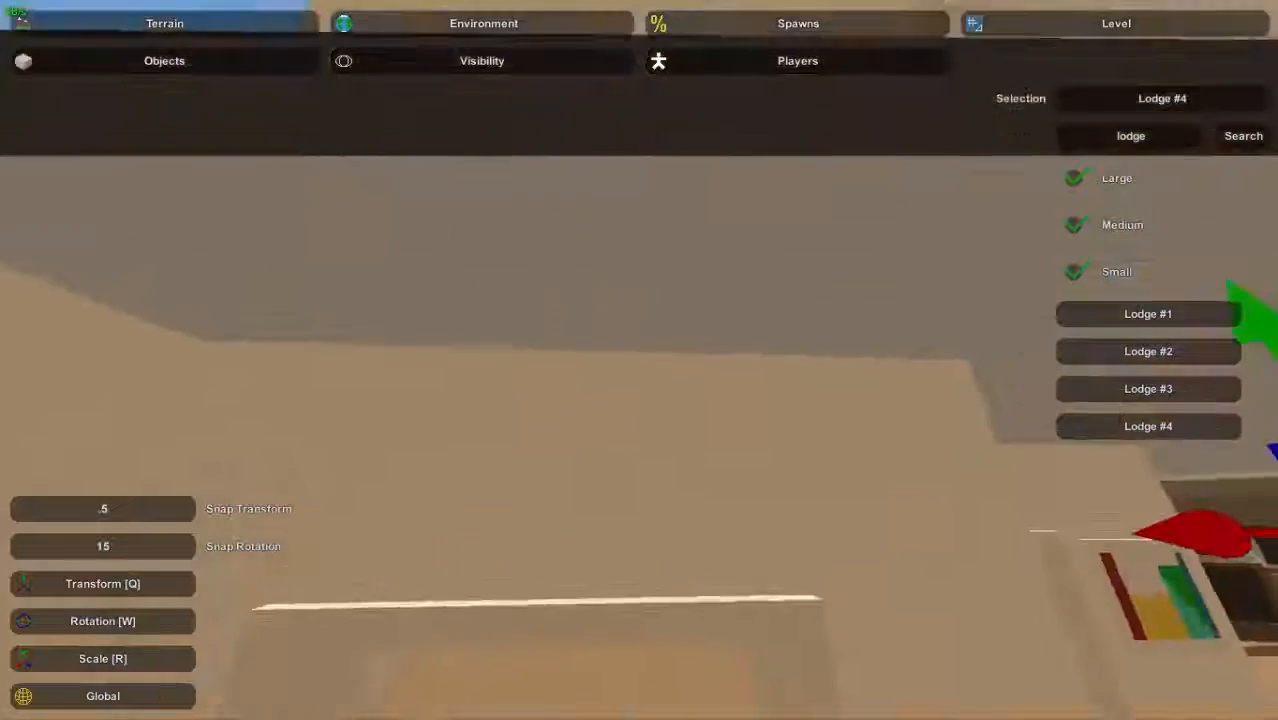
key("s")
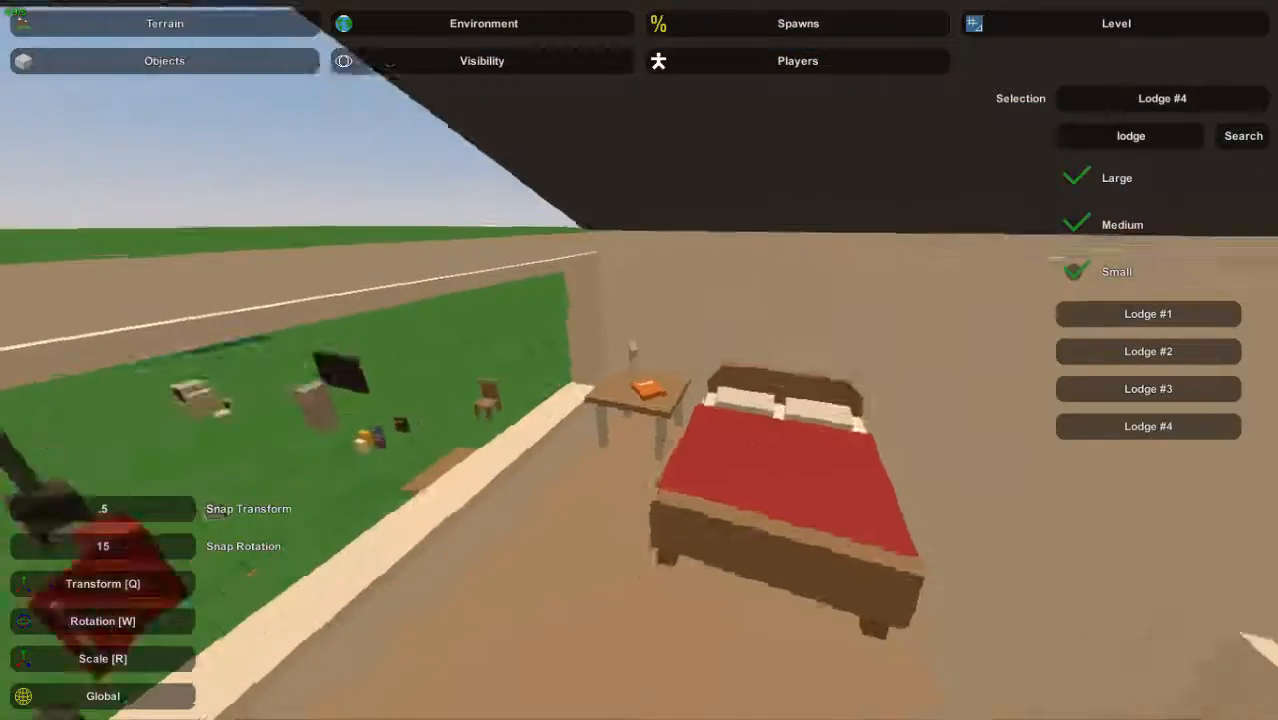
Look over the placed lodges, the sample furniture on the grass and the exterior of the two-storey house
key("s")
key("s")
key("a")
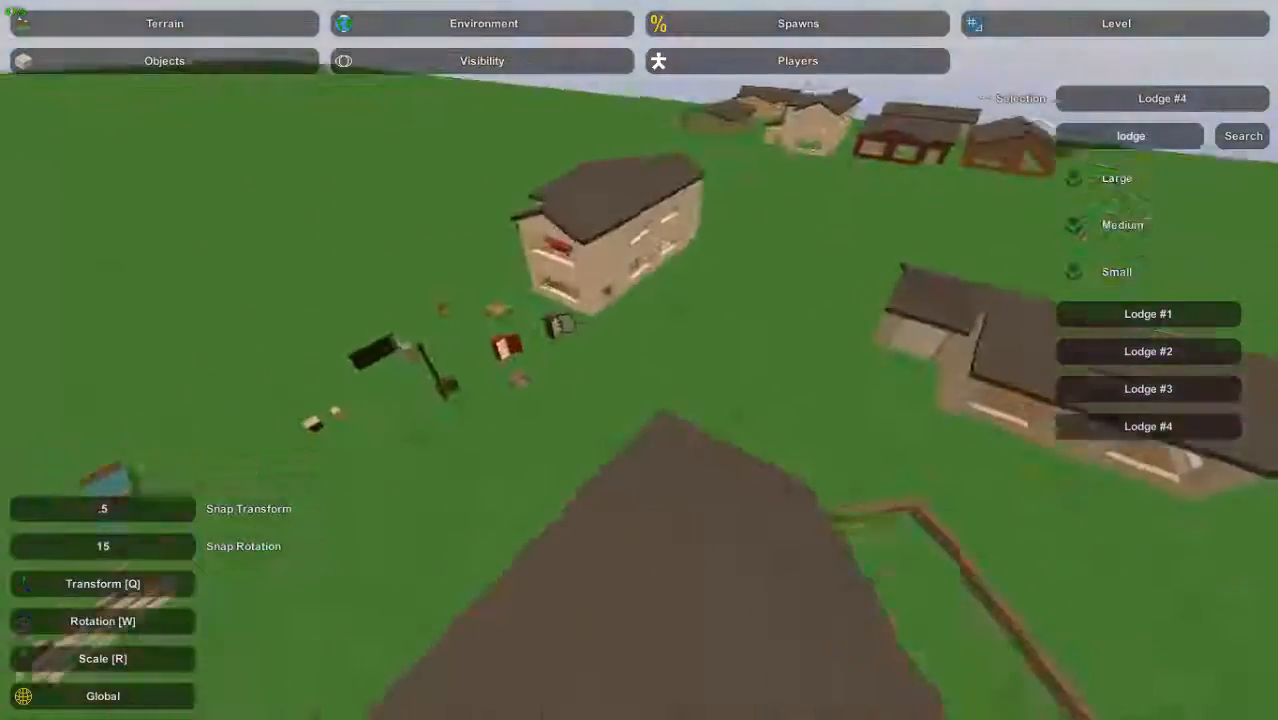
key("a")
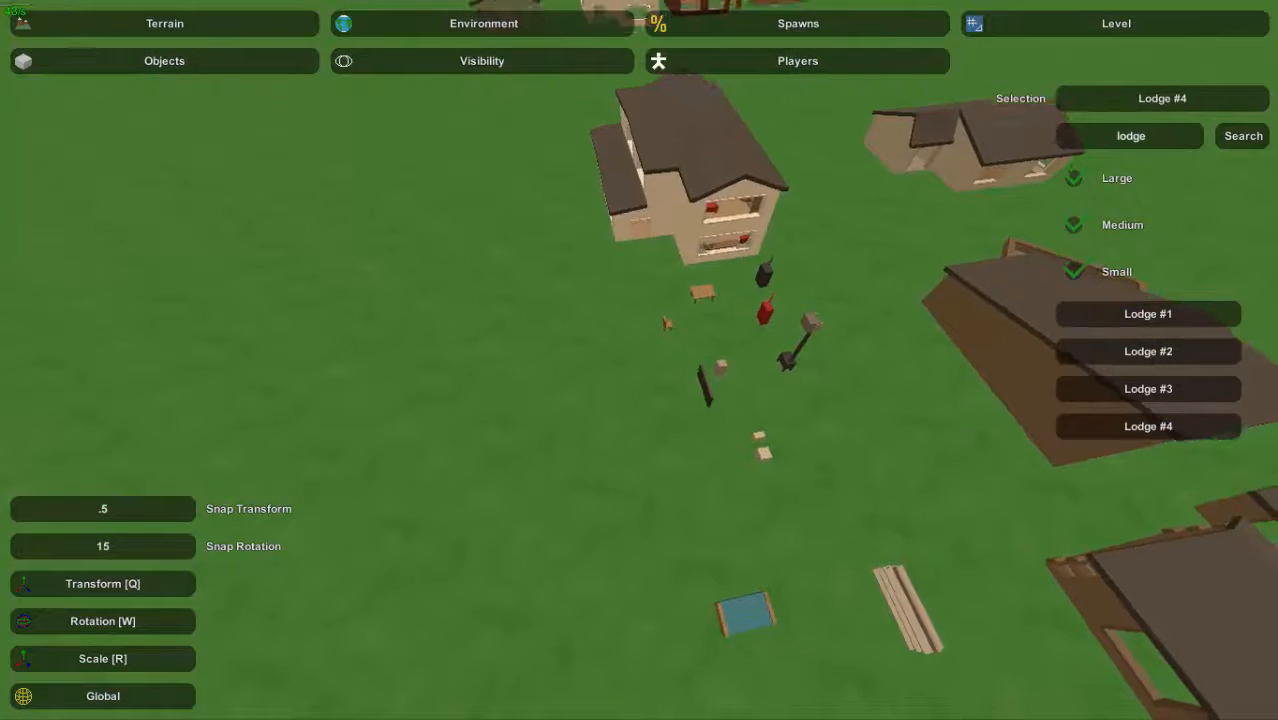
key("a")
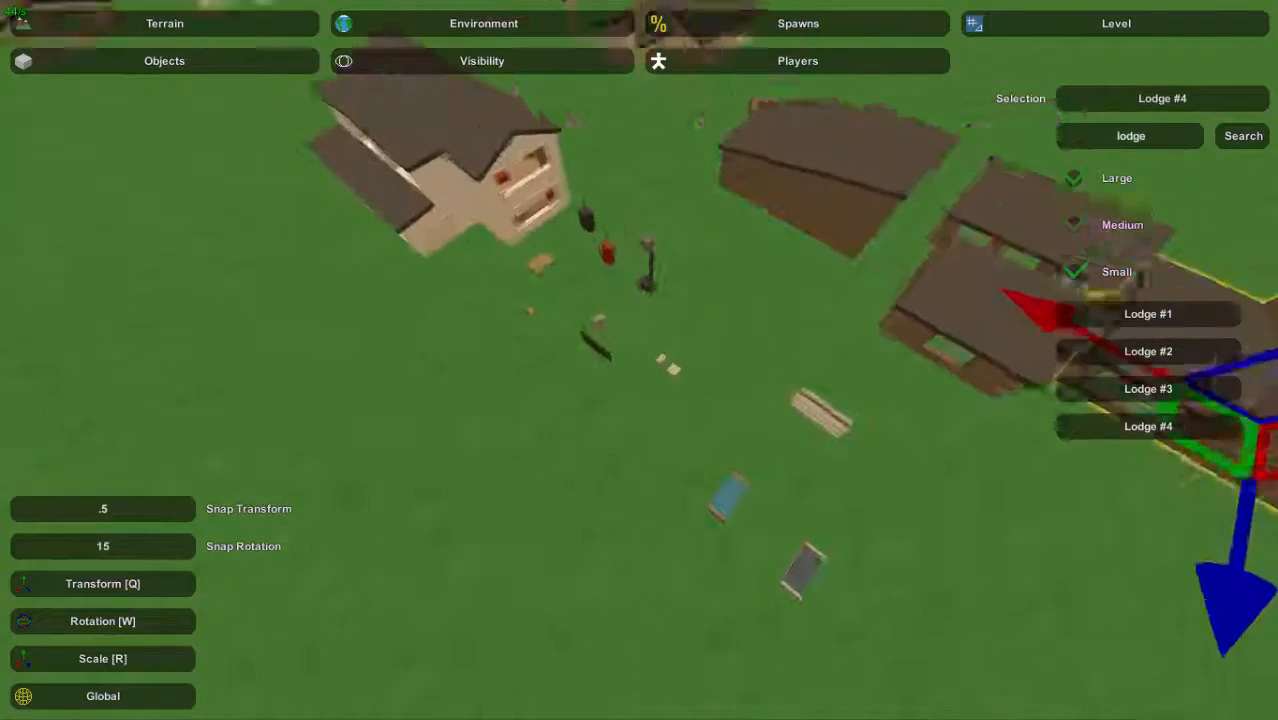
key("d")
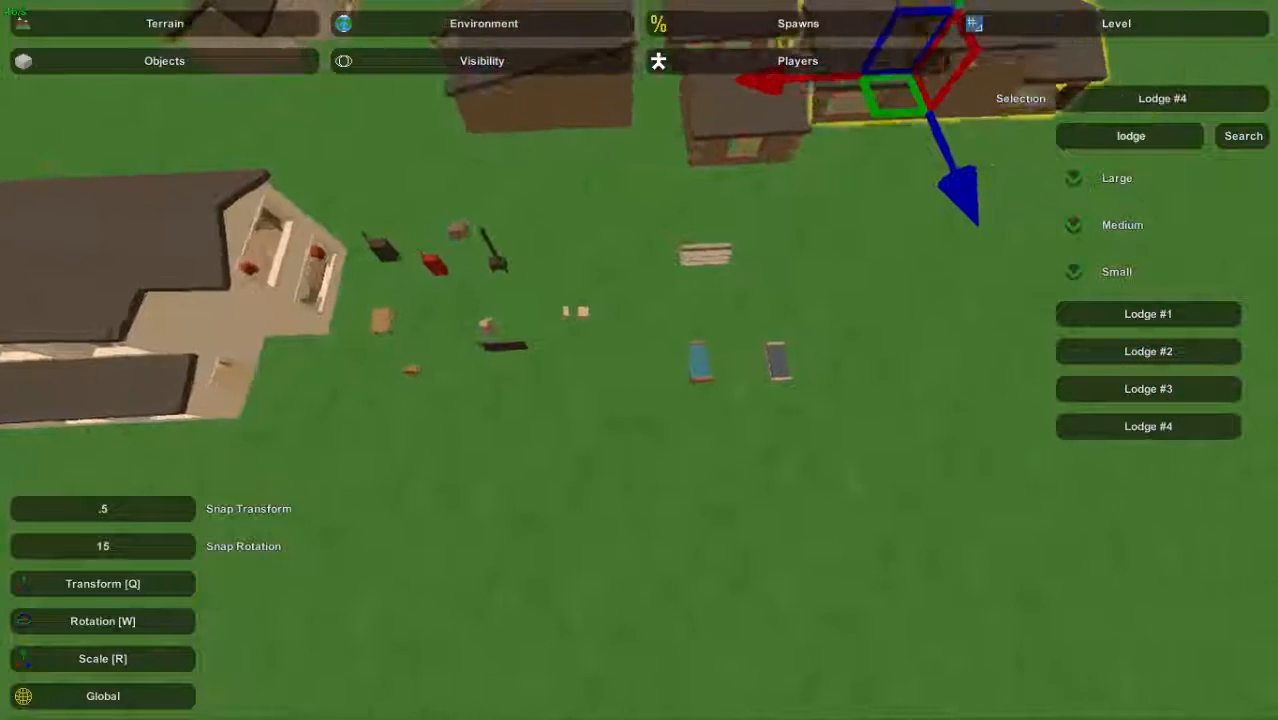
key("a")
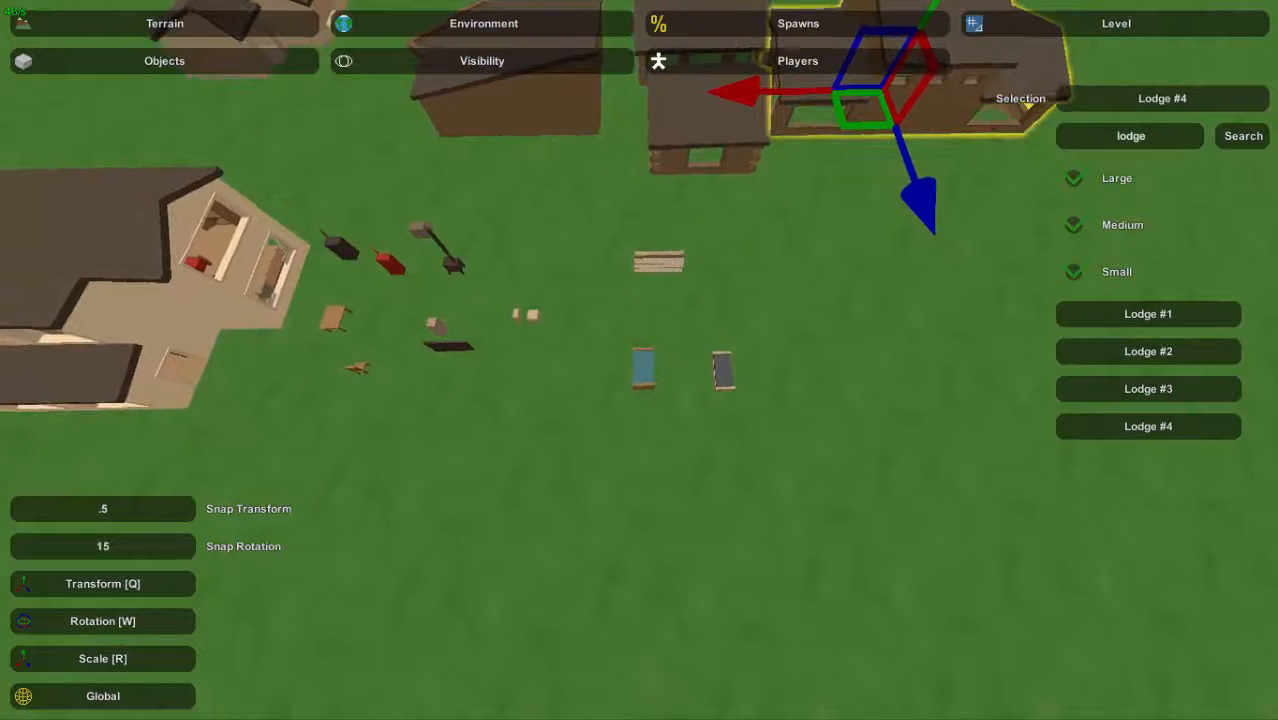
right_click_drag(639, 360, 530, 260)
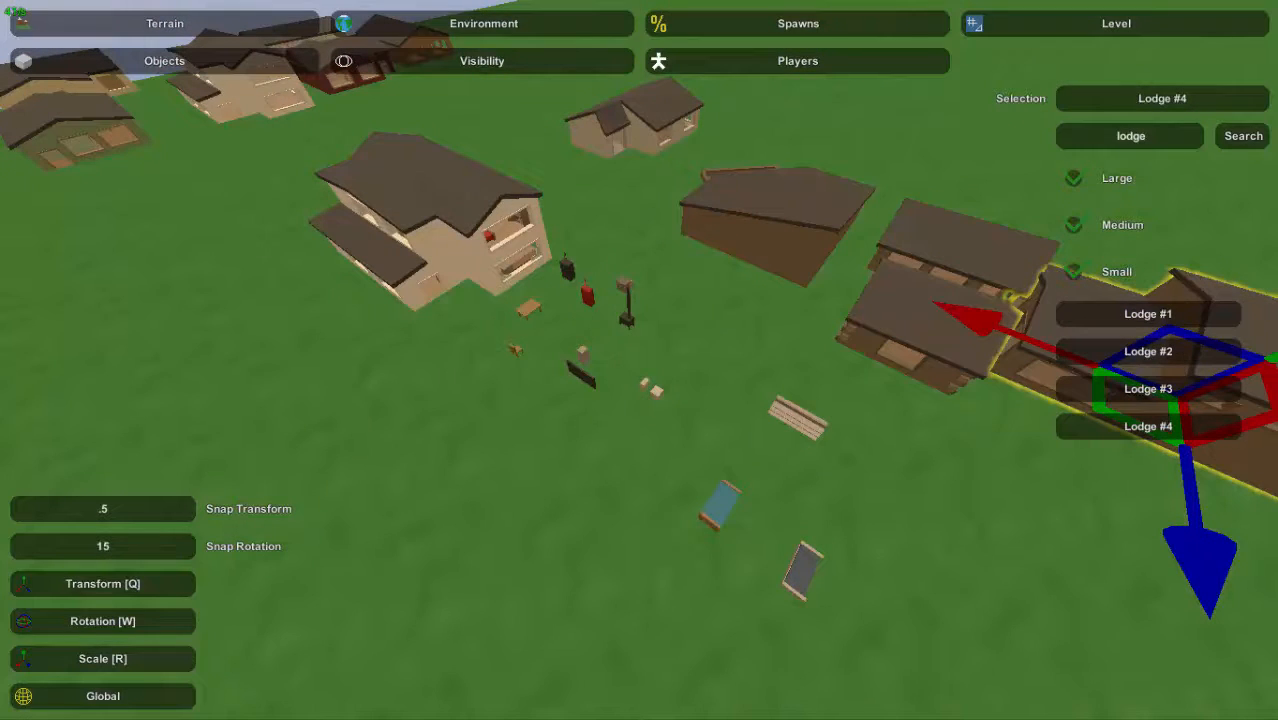
right_click_drag(639, 360, 948, 378)
key("a")
key("w")
key("d")
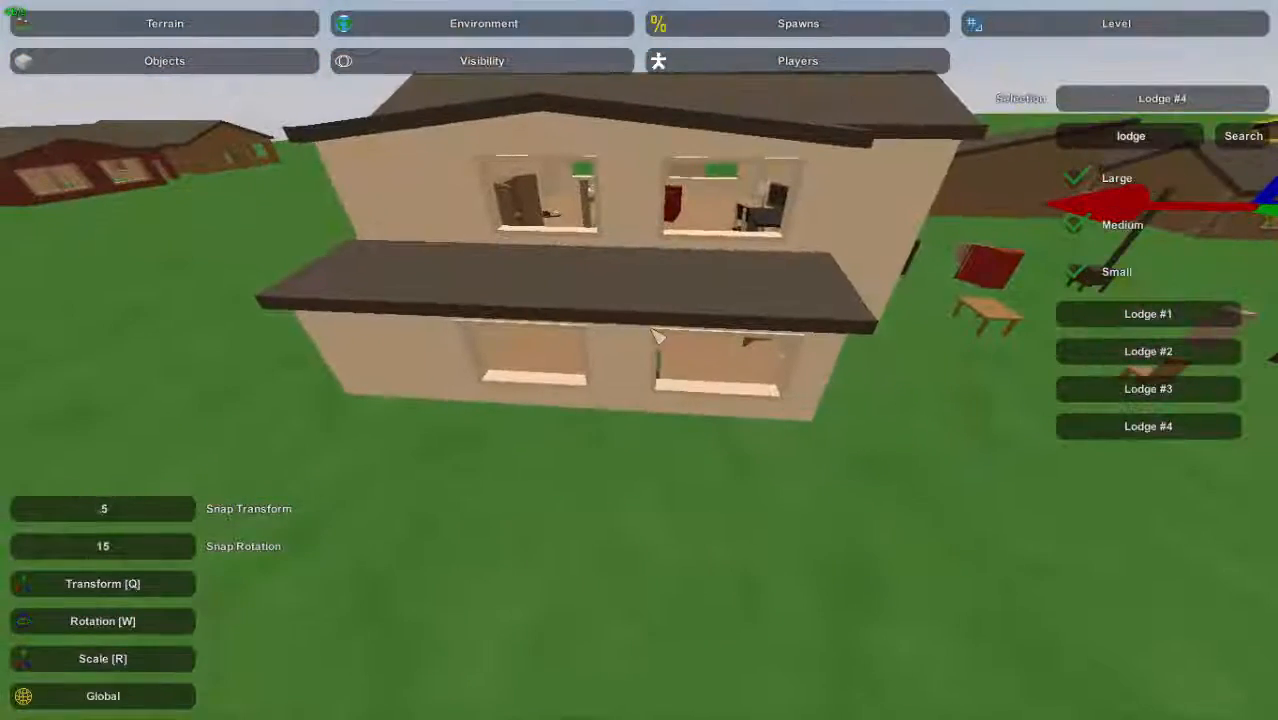